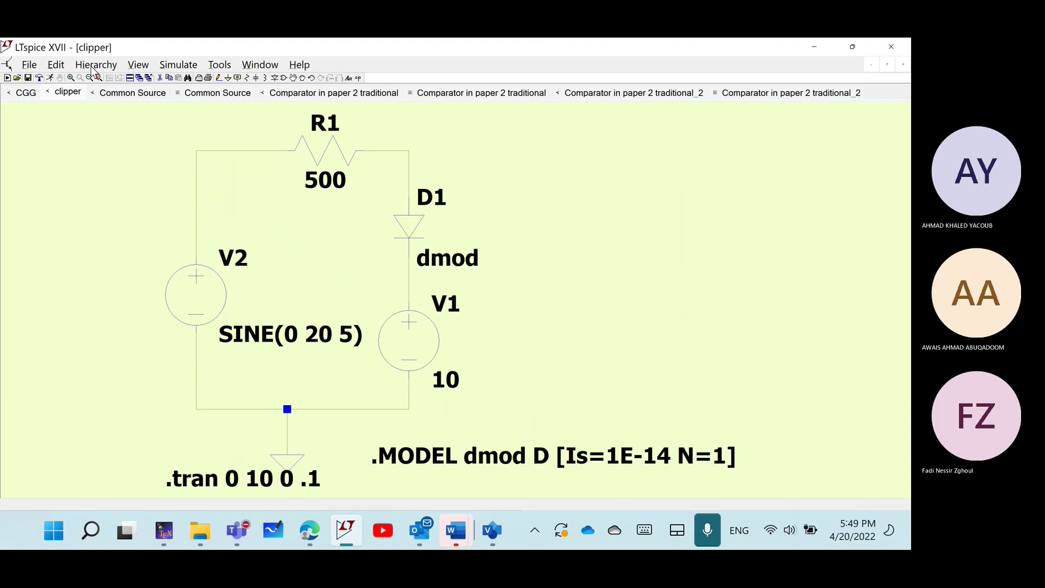
- Run the clipper's transient simulation, plot the node voltage between R1 and D1, and maximize the waveform window
left_click(51, 76)
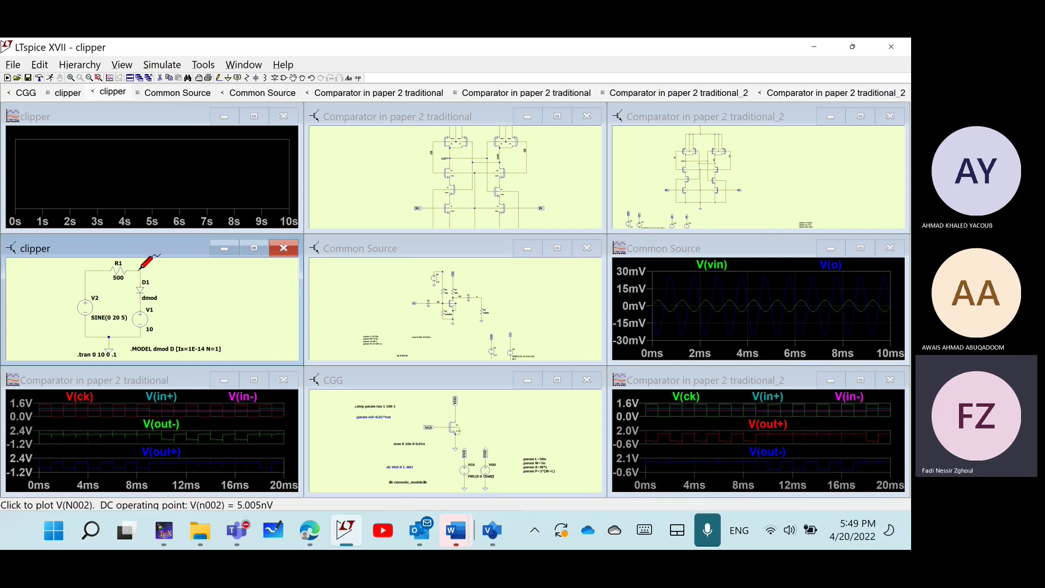
left_click(140, 271)
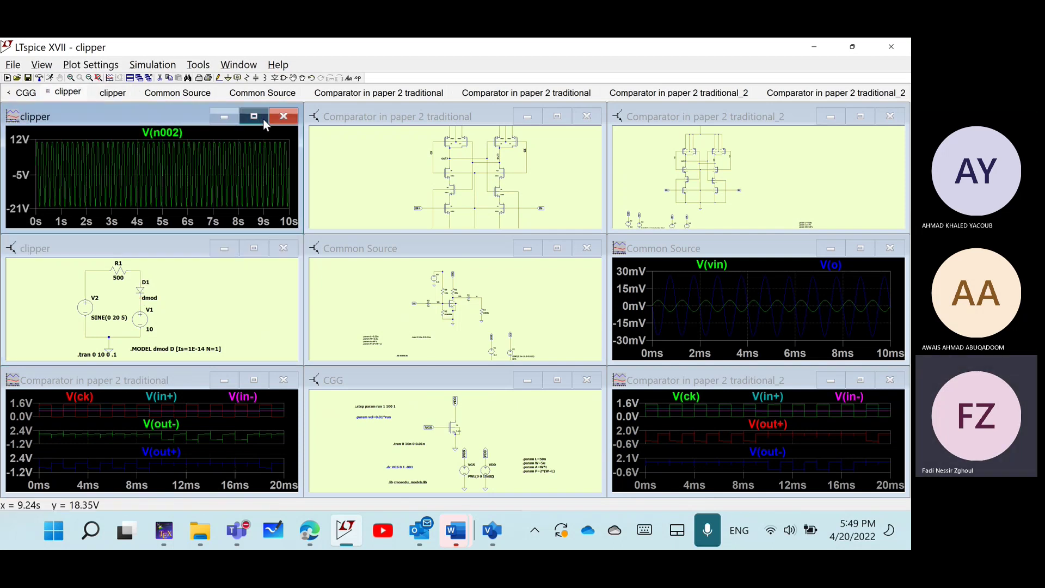
left_click(260, 118)
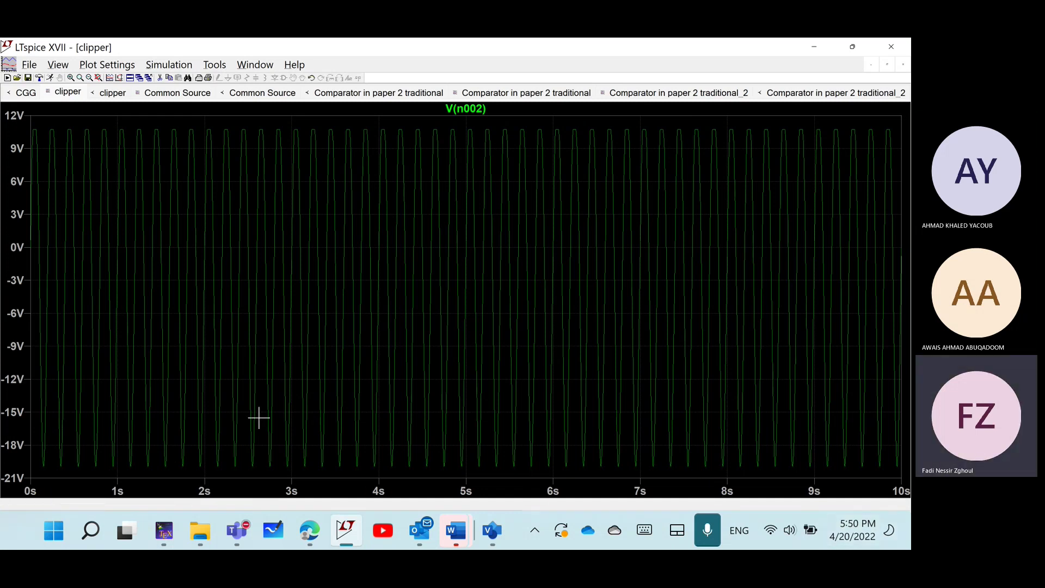
mouse_move(199, 532)
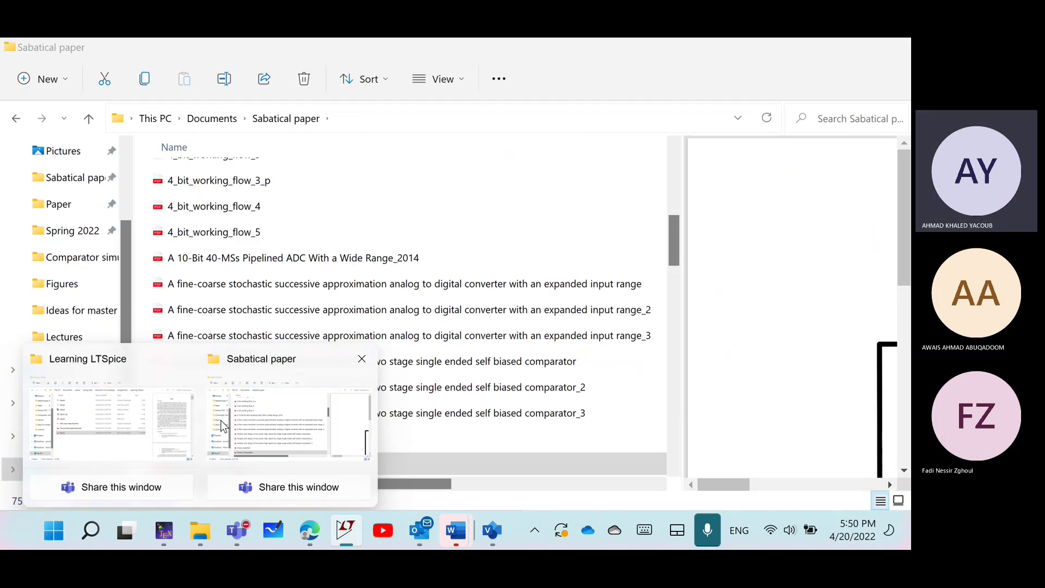
mouse_move(120, 423)
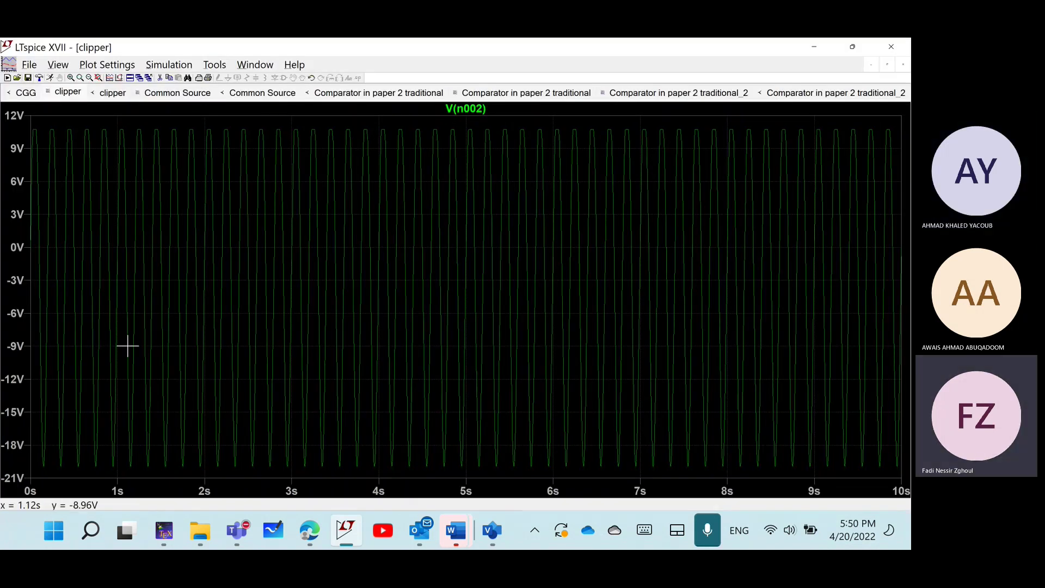
left_click(321, 527)
left_click(345, 530)
- Review the sine amplitude and frequency settings of source V2 in the clipper schematic
left_click(112, 92)
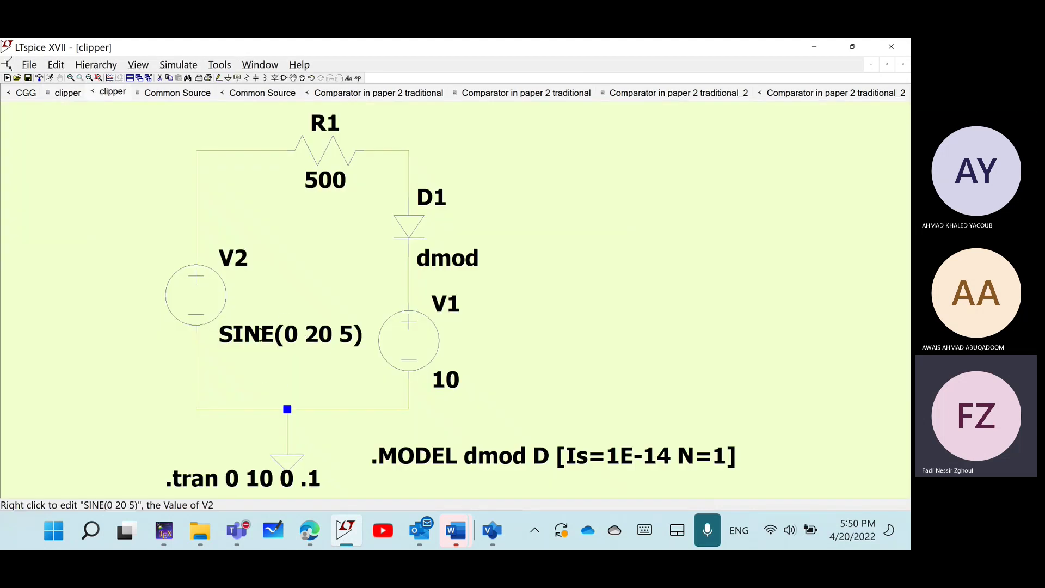
right_click(208, 298)
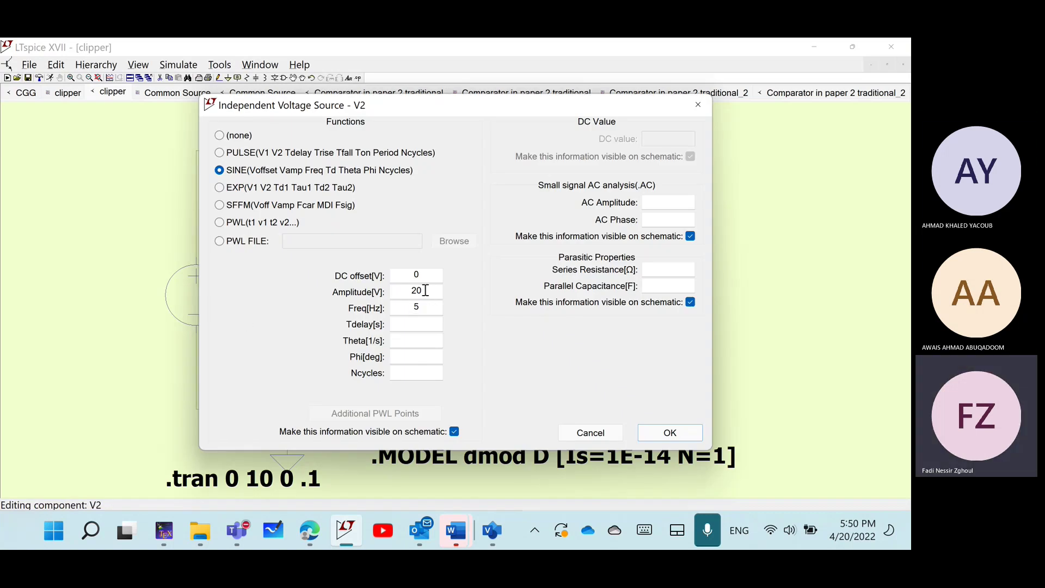
left_click(419, 309)
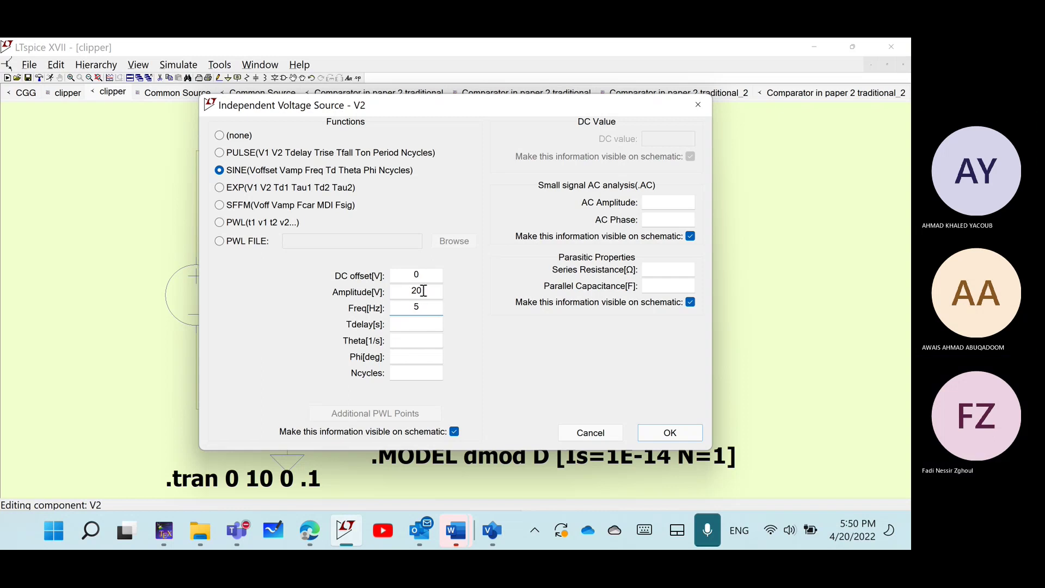
left_click(691, 430)
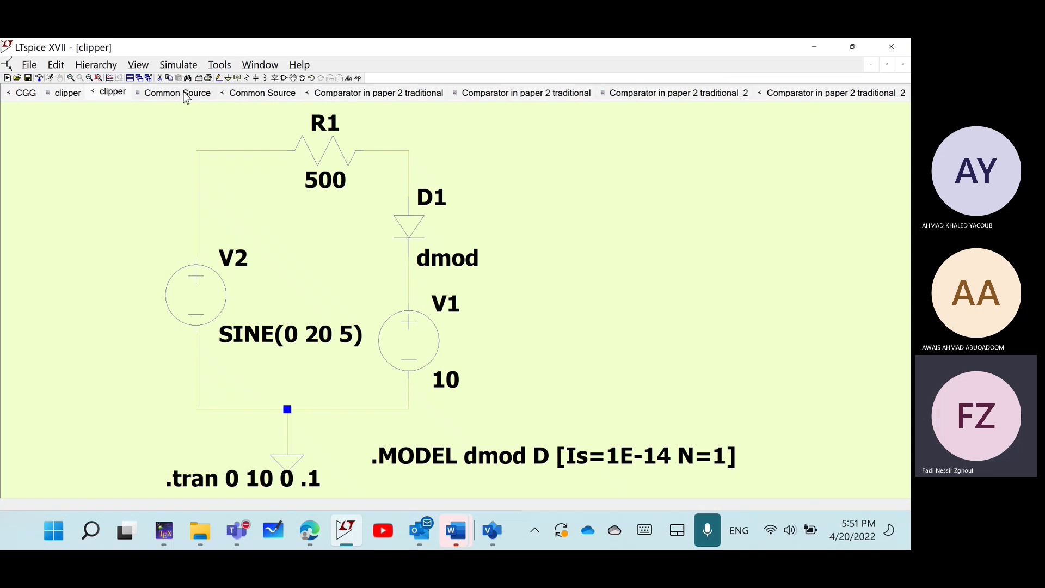
- Plot the input node voltage V(n001) alongside V(n002) and compare the waveforms with the clipper circuit
left_click(67, 94)
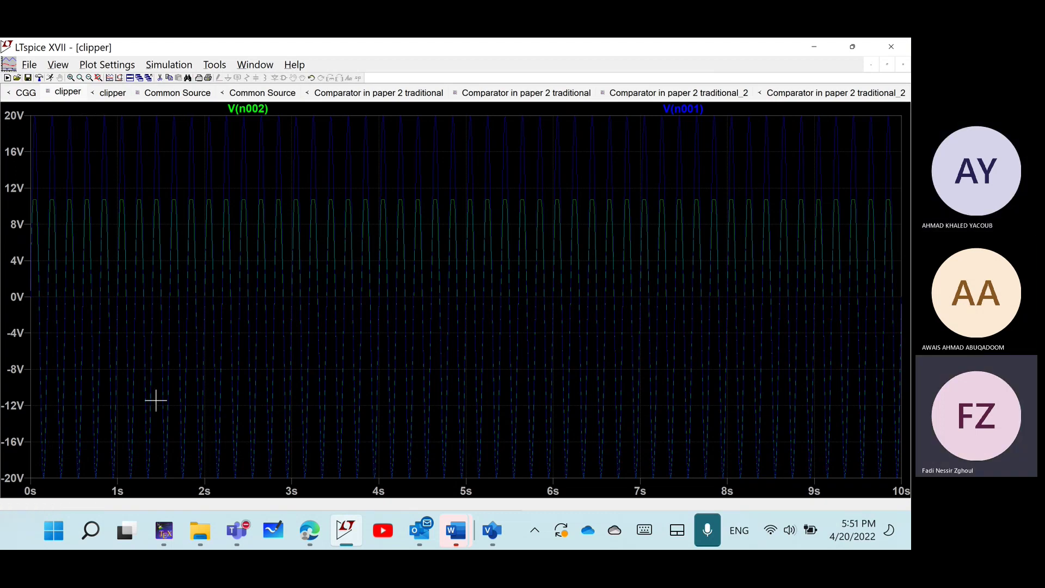
left_click(113, 93)
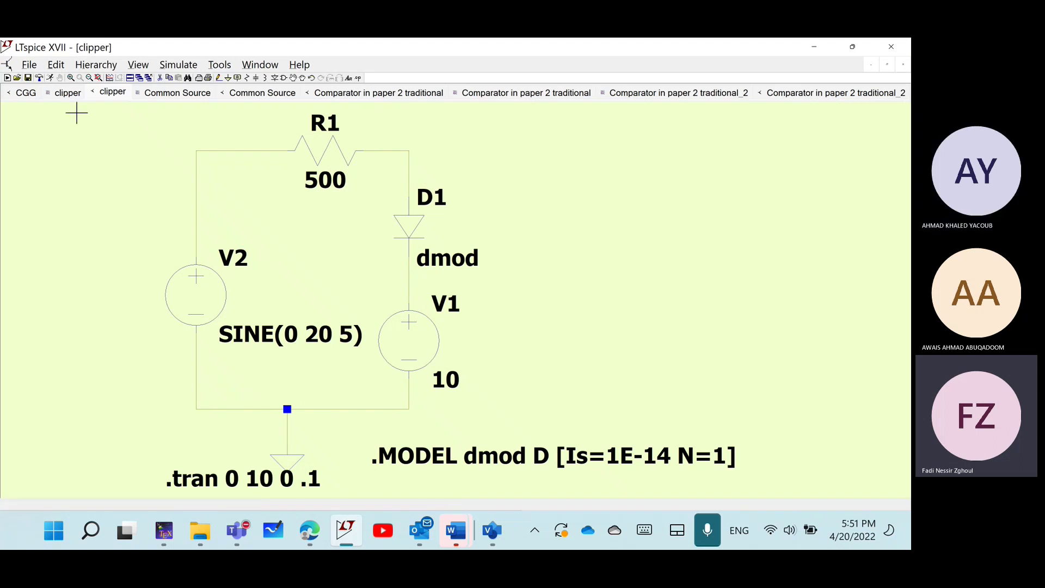
left_click(75, 96)
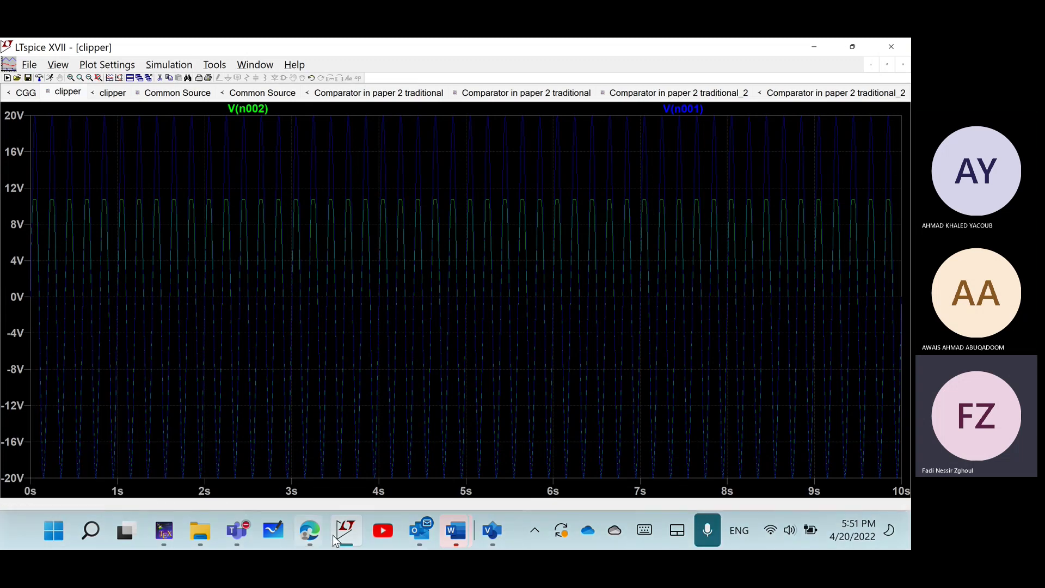
- Open the Half-wave Peak Rectifier schematic from the Learning LTSpice folder
mouse_move(197, 532)
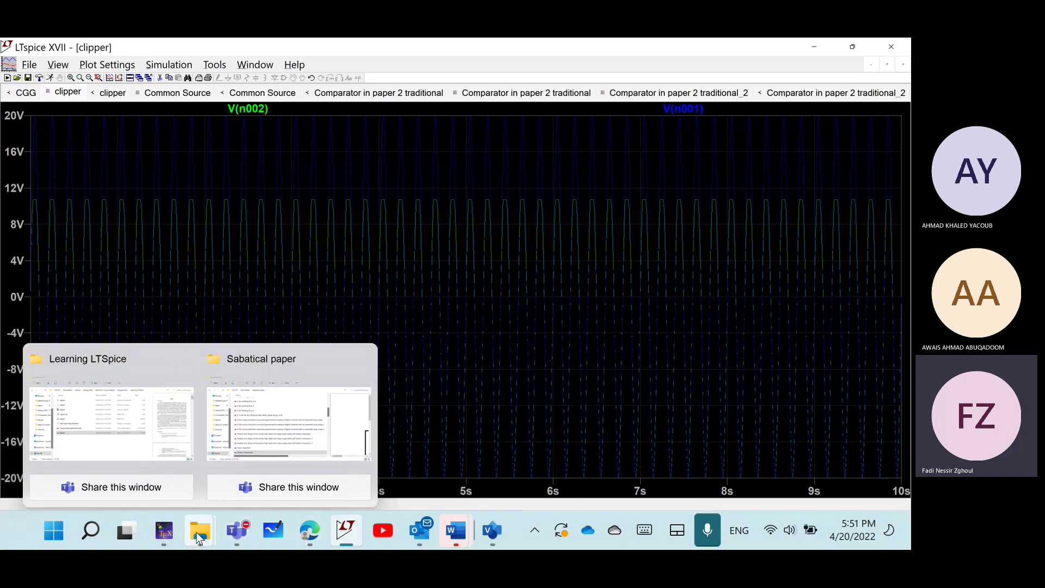
left_click(144, 411)
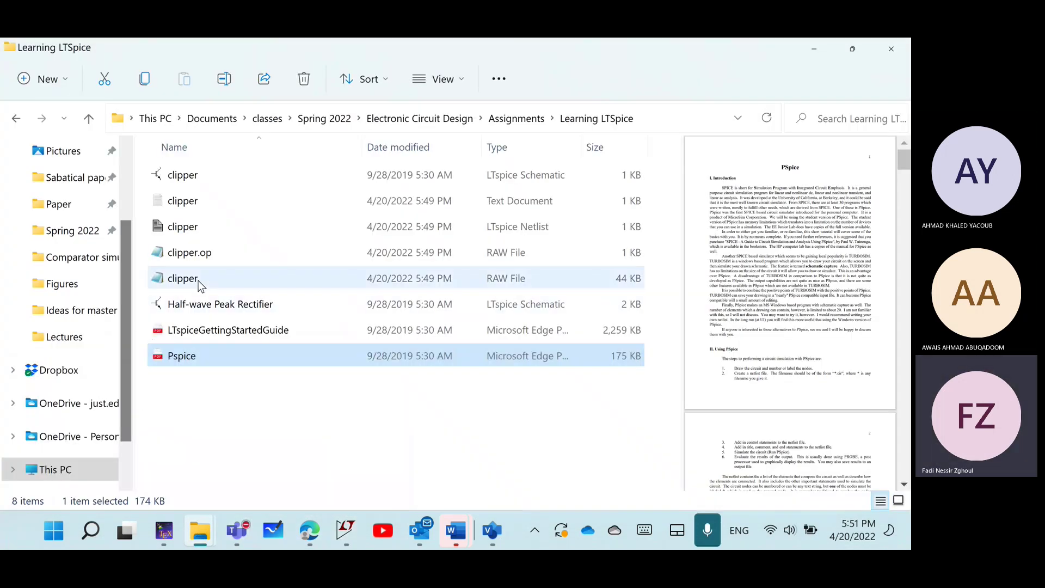
left_click(206, 309)
left_click(206, 310)
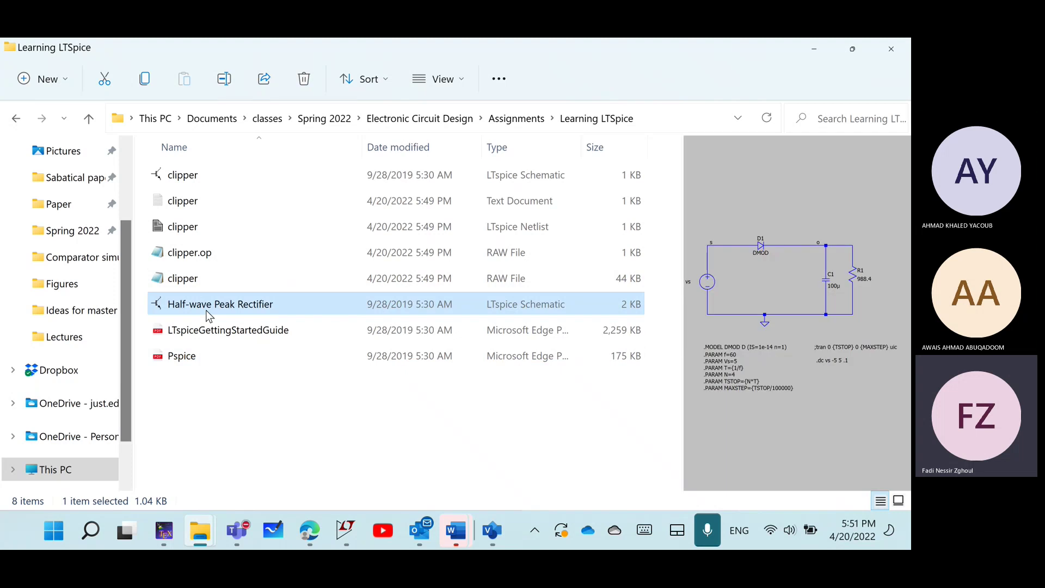
double_click(165, 305)
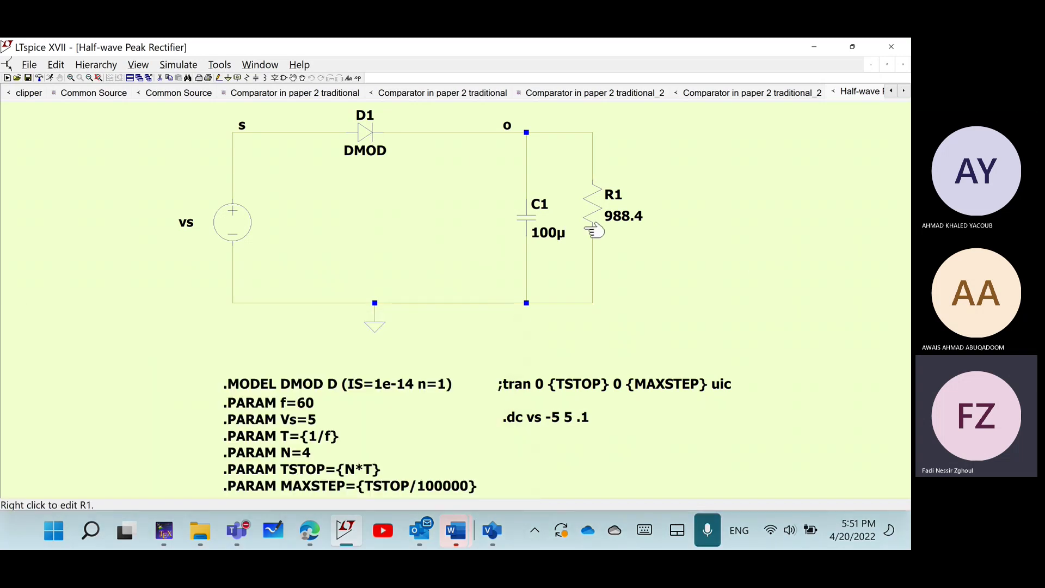
left_click(283, 78)
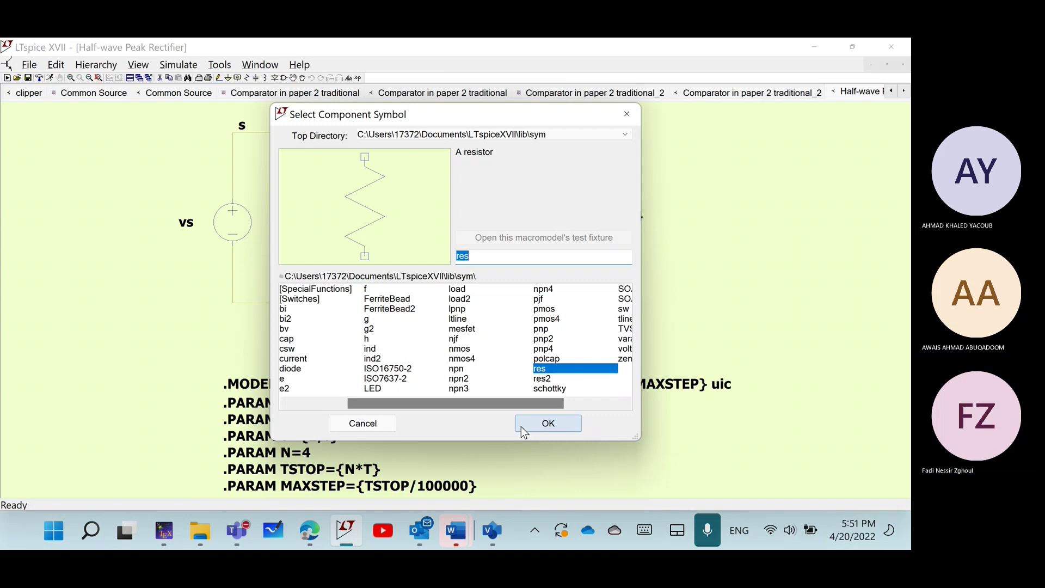
left_click(548, 424)
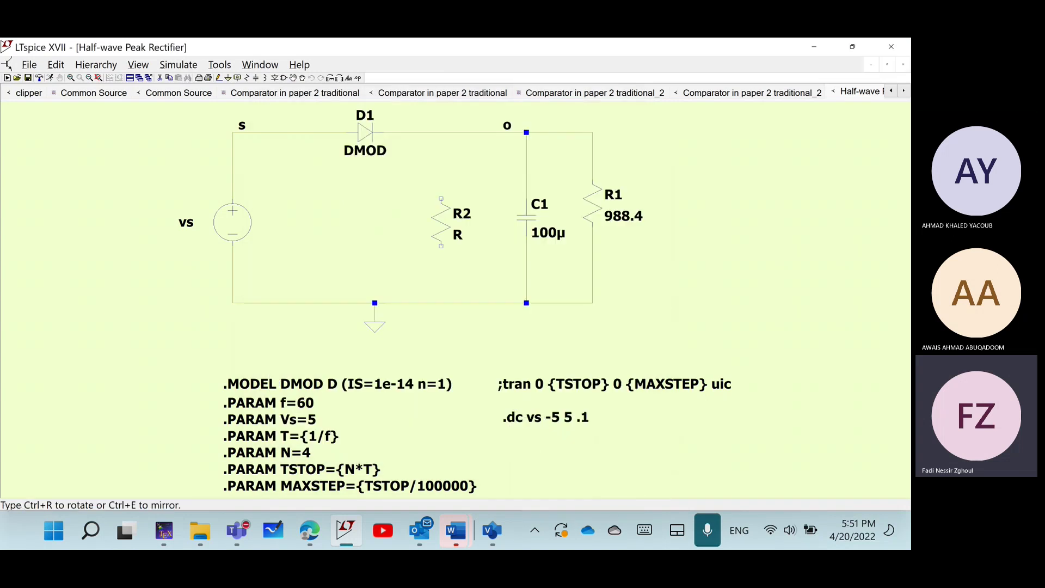
key("Escape")
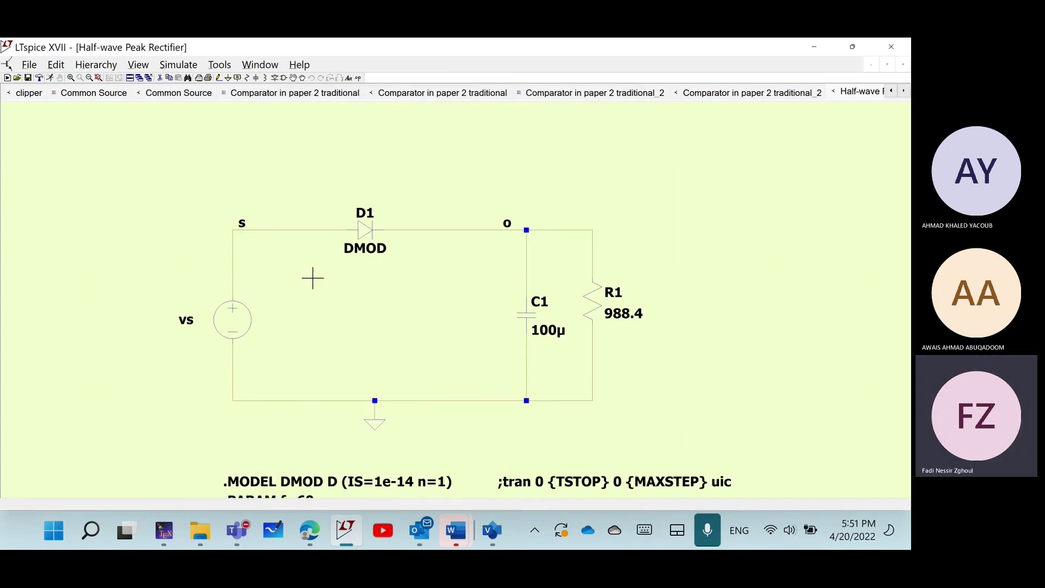
- Review the sine function parameters of voltage source vs in the rectifier schematic
left_click_drag(802, 427, 838, 270)
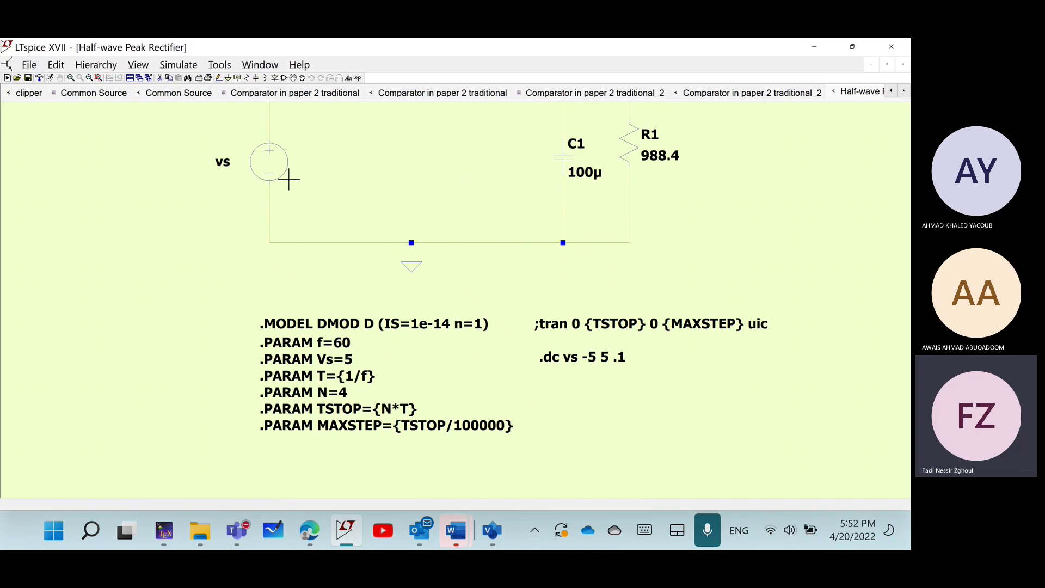
right_click(279, 163)
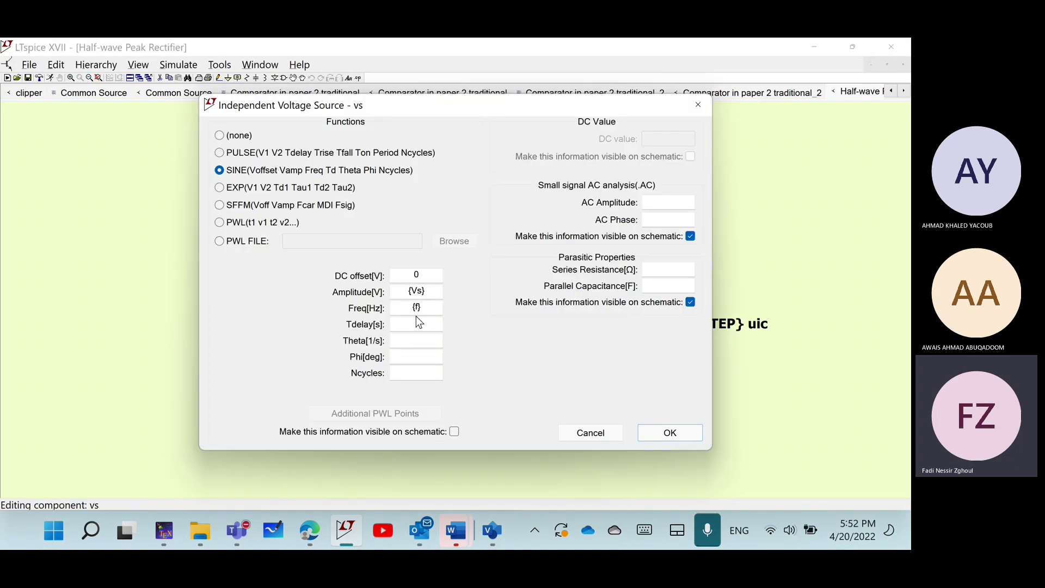
left_click(669, 433)
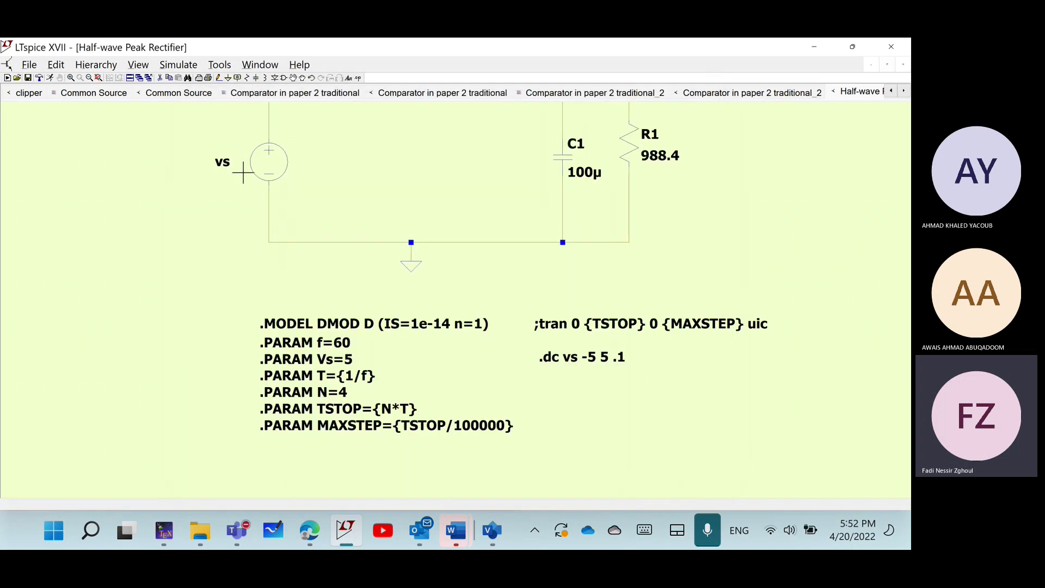
- Examine the .PARAM directive block below the rectifier circuit and leave it without changes
right_click(335, 347)
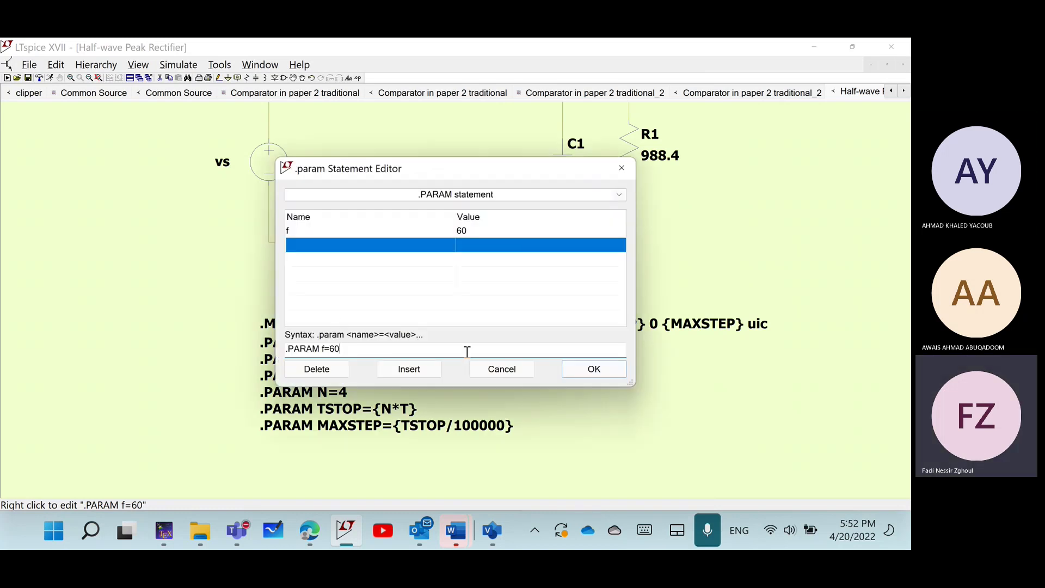
left_click(484, 374)
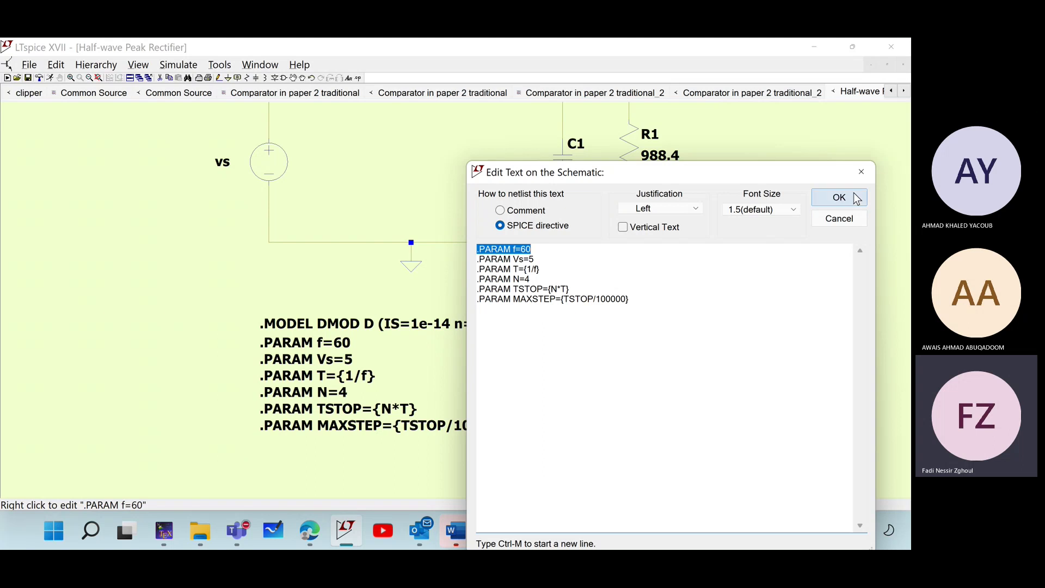
left_click(862, 172)
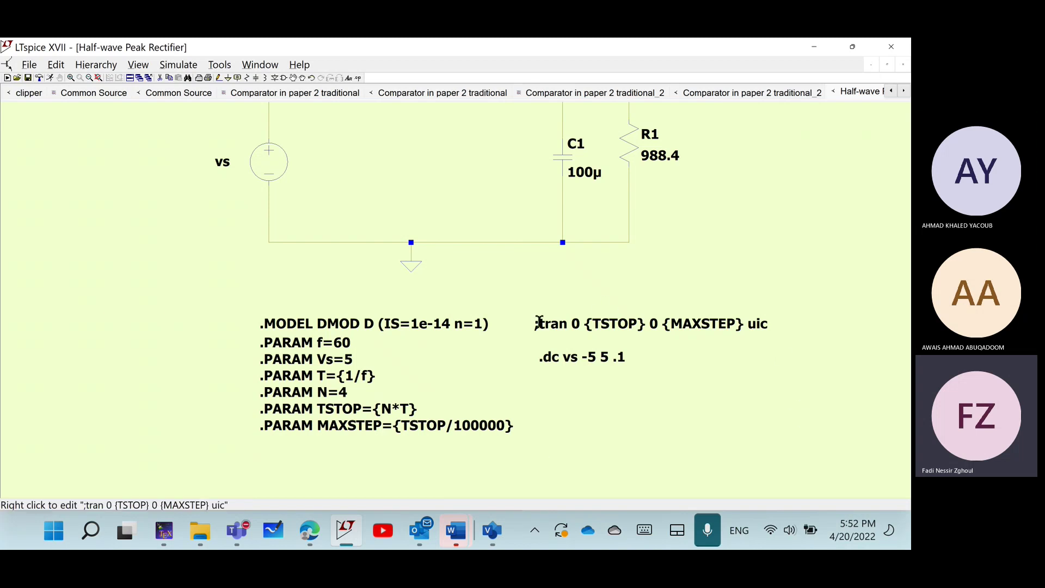
- Comment out the DC sweep directive so it reads ";dc vs -5 5 .1"
right_click(561, 357)
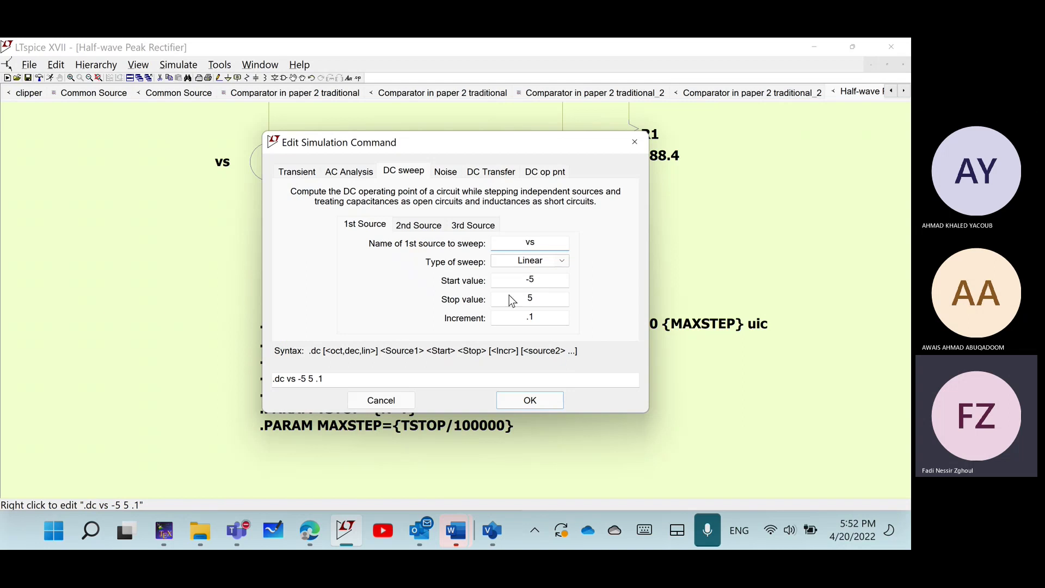
left_click(275, 383)
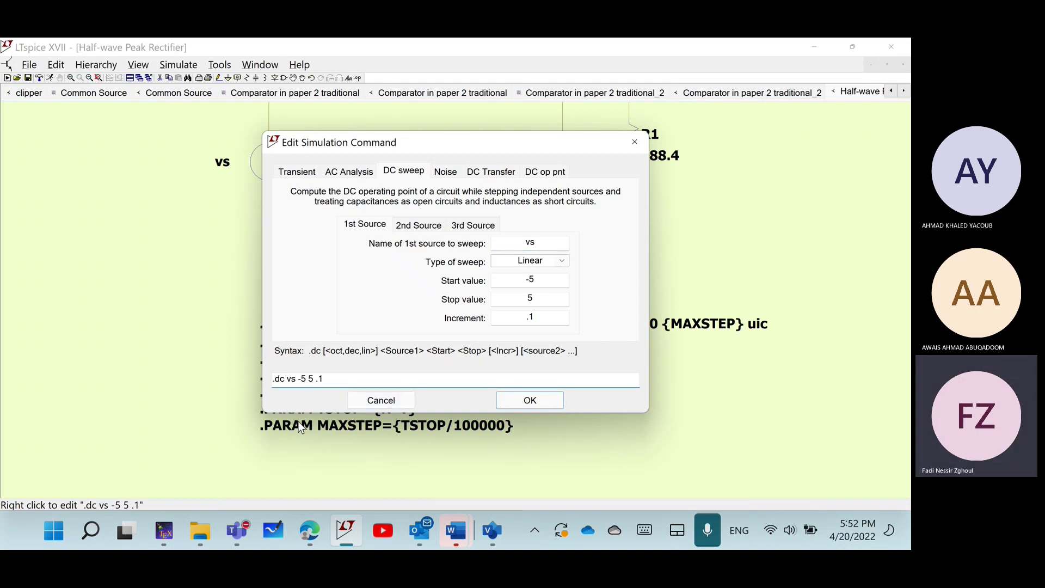
key("Delete")
left_click(533, 398)
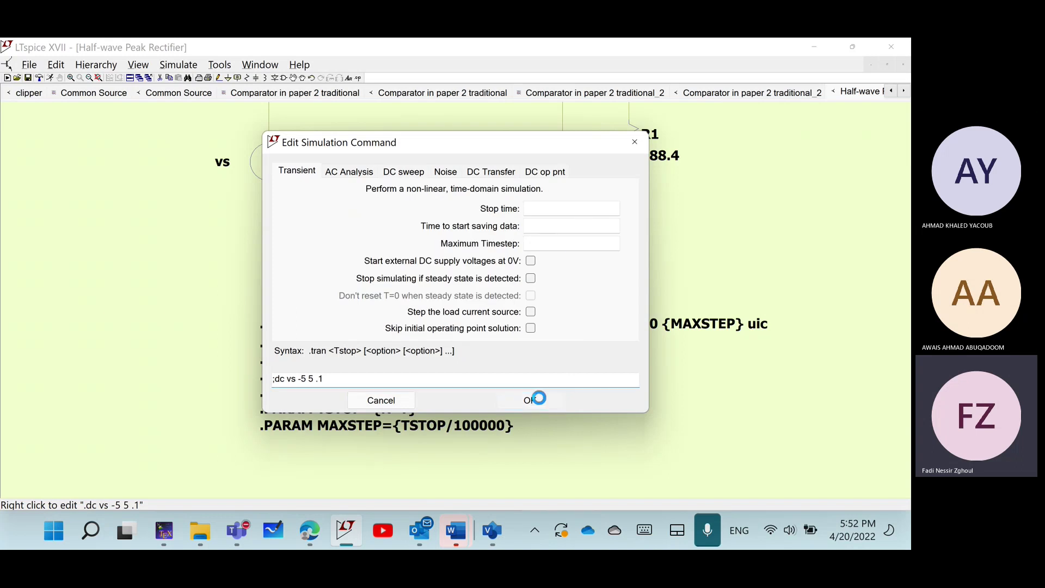
- Activate the transient directive by changing its text to ".tran 0 {TSTOP} 0 {MAXSTEP} uic"
right_click(646, 328)
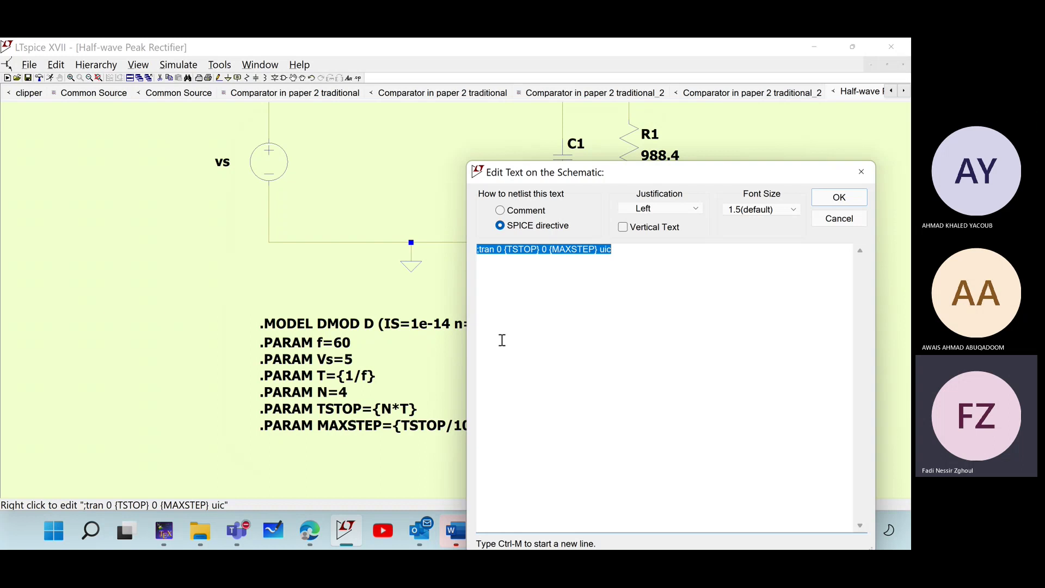
left_click(482, 254)
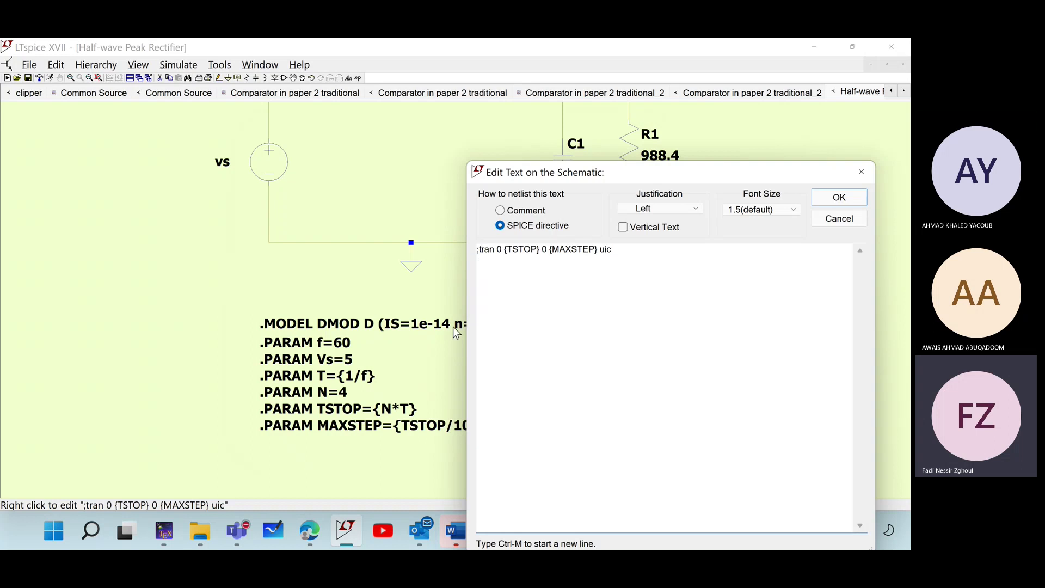
key("BackSpace")
type(".")
left_click(835, 198)
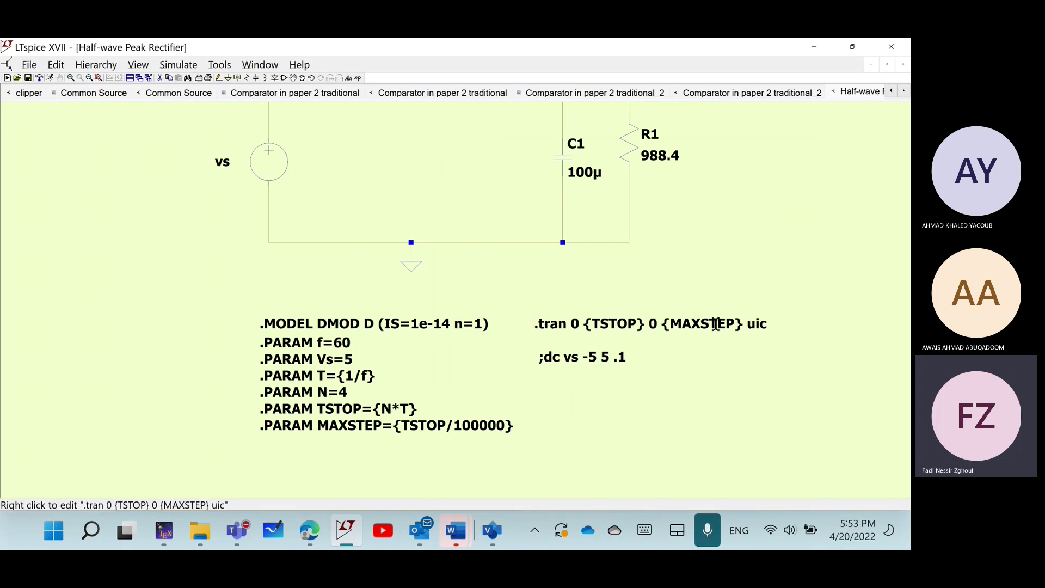
- Switch to the PSpice guide open in Edge and skim from the diode model through the .AC, .TRAN and .DC control cards to the command summary
scroll(405, 327, "down", 1)
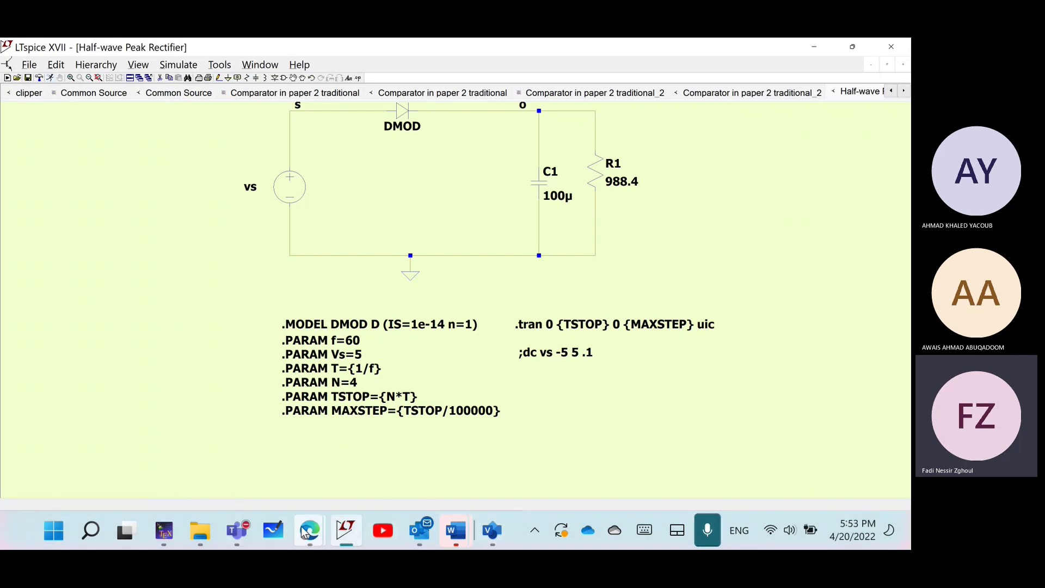
mouse_move(308, 533)
left_click(401, 398)
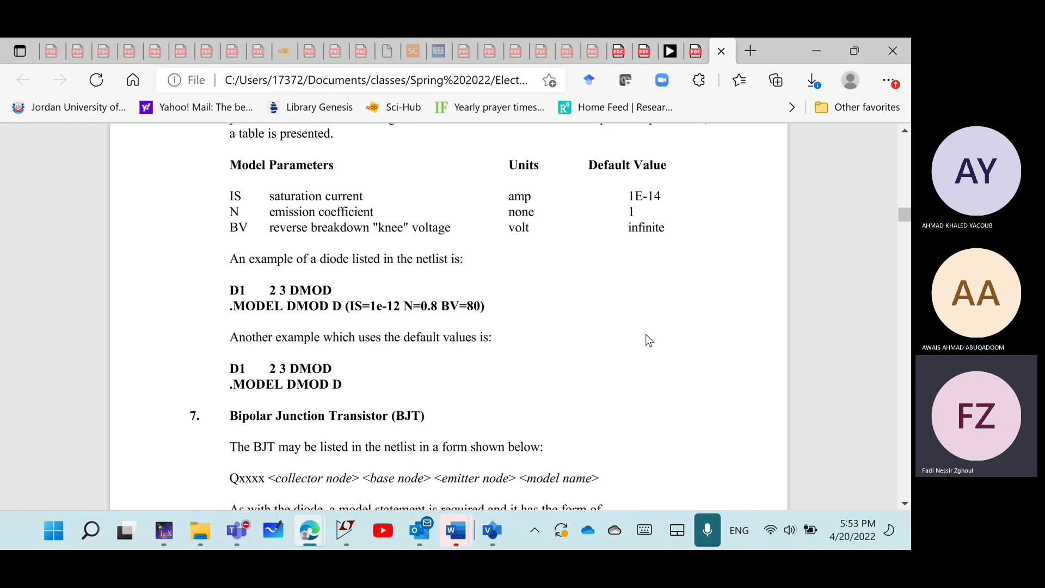
scroll(643, 361, "down", 20)
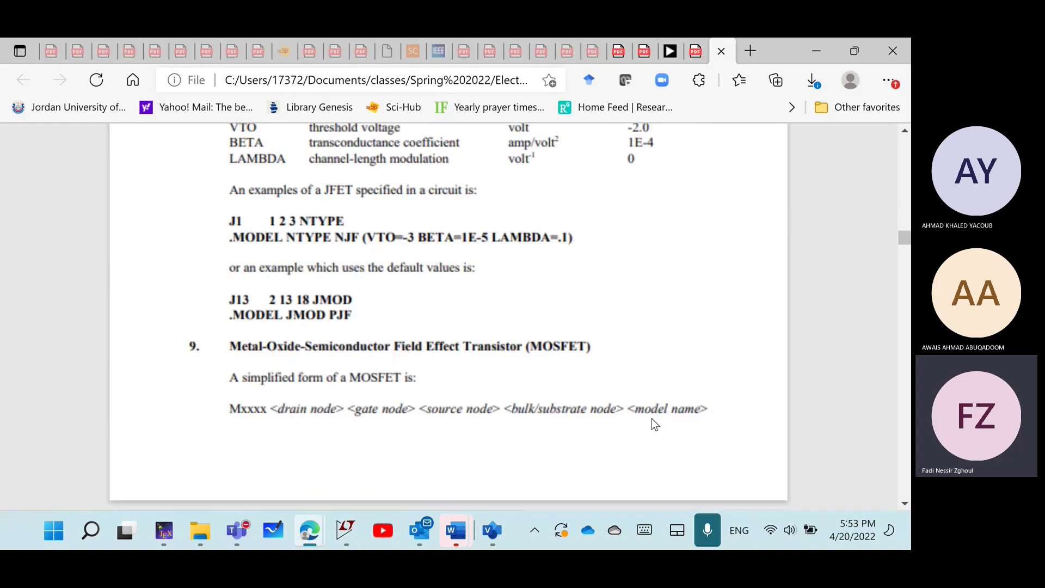
scroll(651, 418, "down", 20)
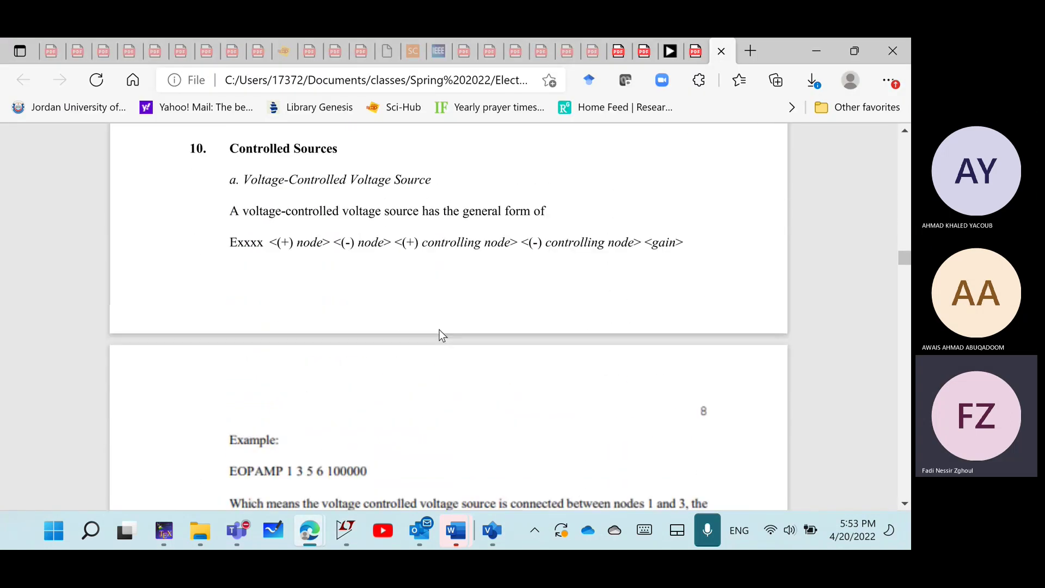
scroll(433, 329, "down", 20)
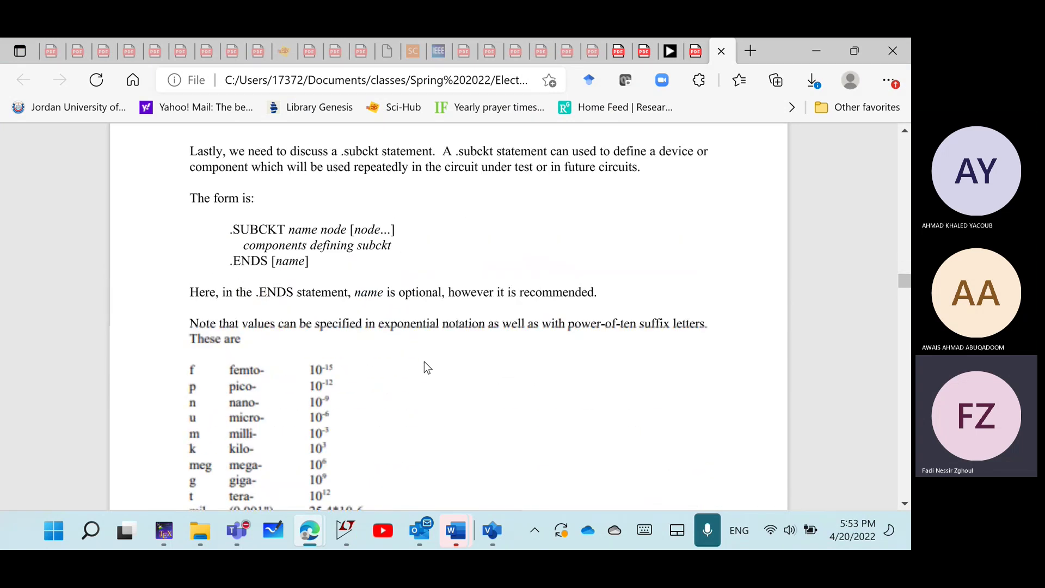
scroll(429, 349, "down", 20)
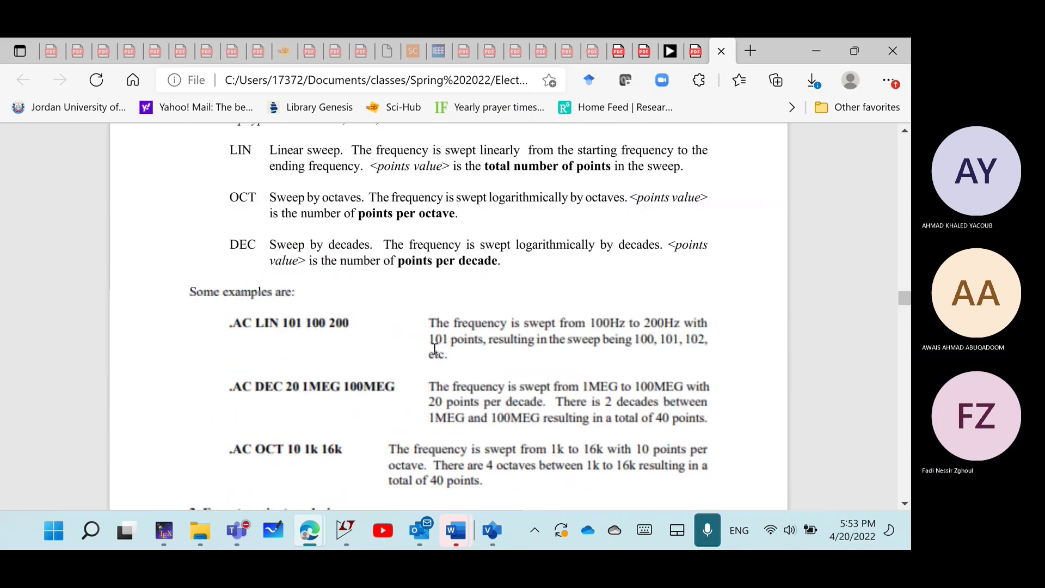
scroll(435, 350, "down", 20)
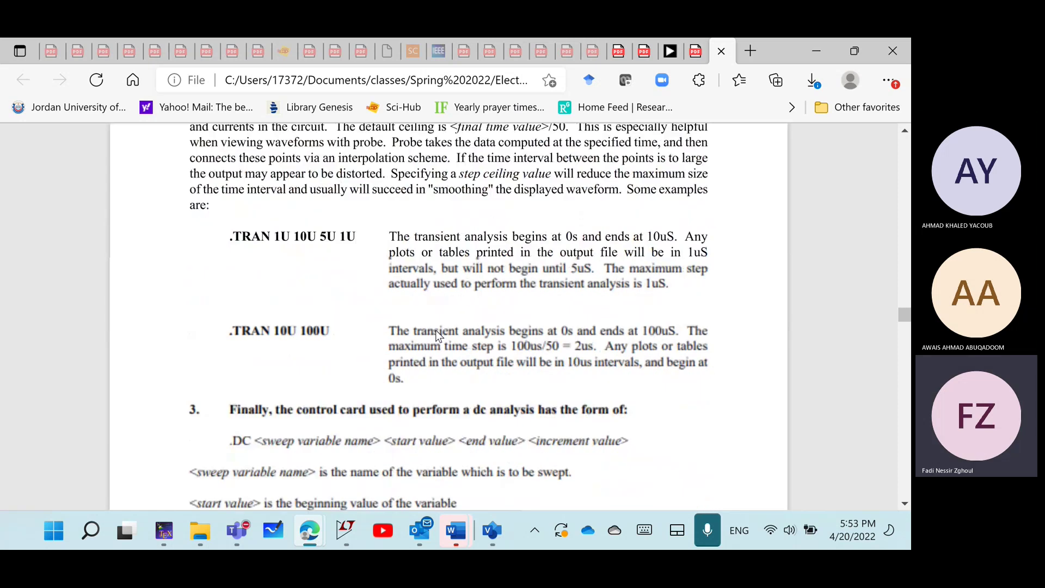
scroll(435, 333, "down", 20)
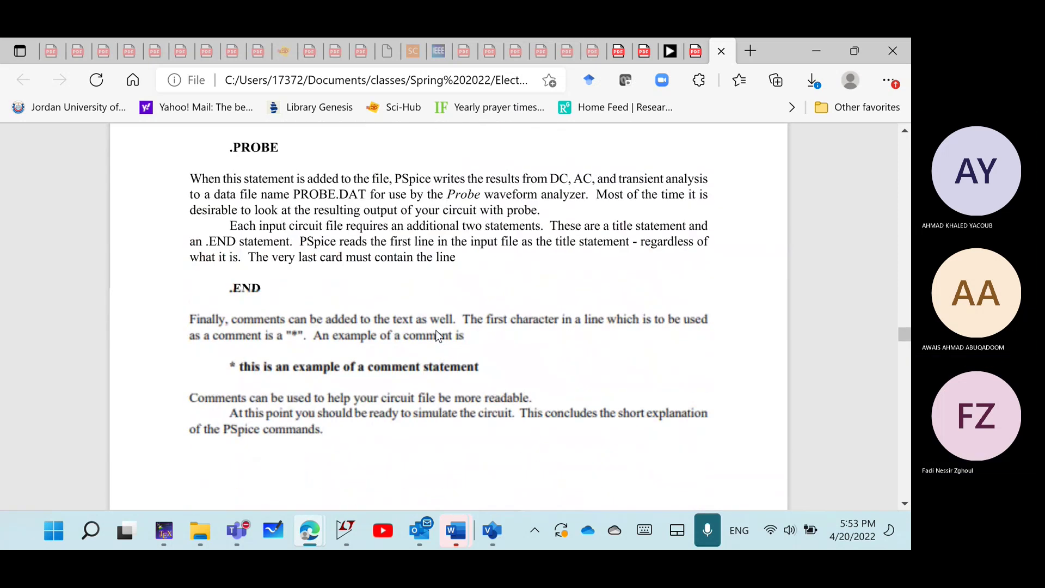
scroll(435, 330, "down", 15)
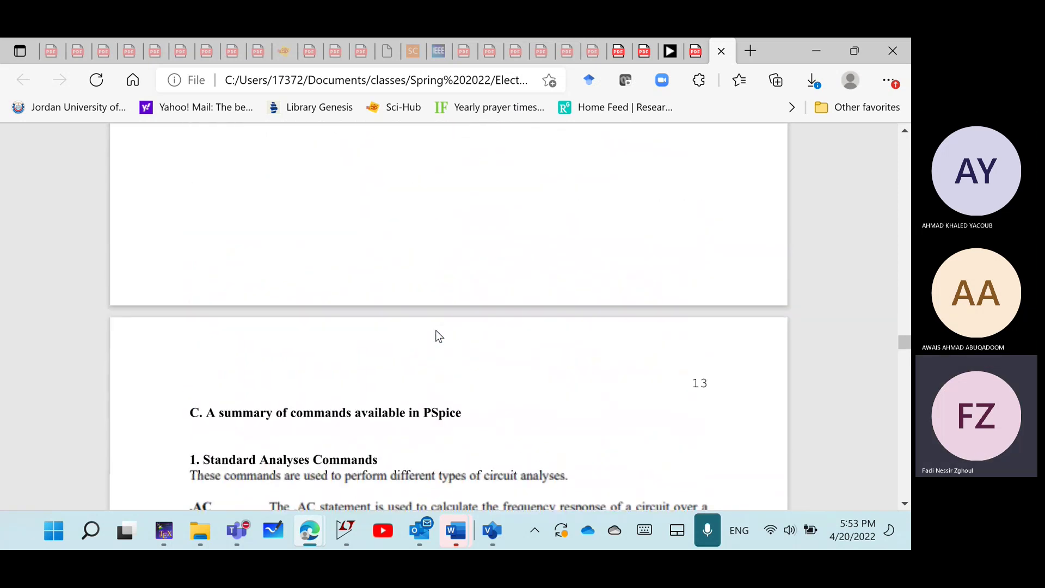
- Skim the PSpice command summary from the standard analyses to the list of analog devices, looking over the output control and circuit file processing statements
scroll(436, 330, "down", 15)
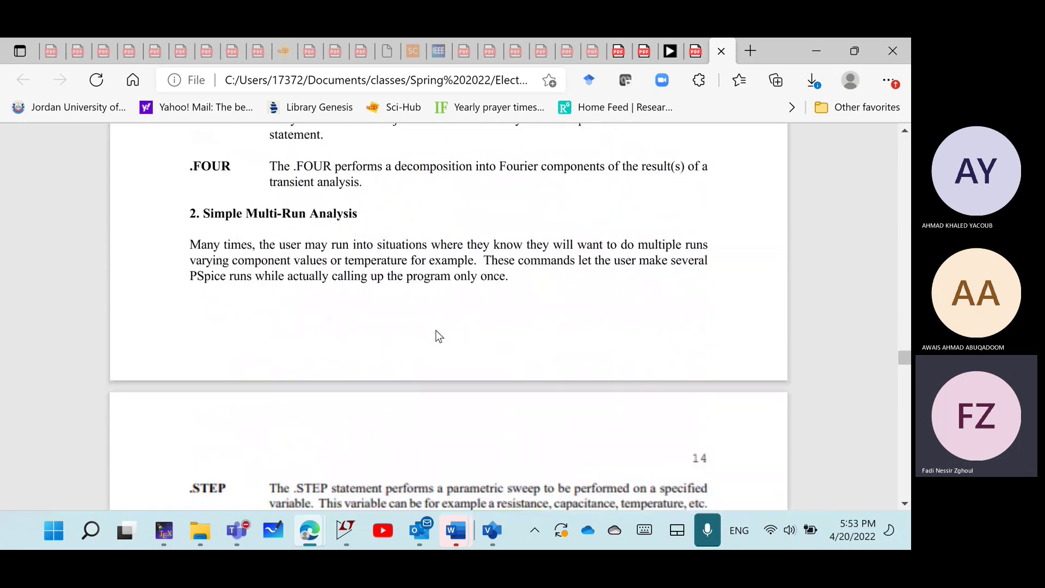
scroll(435, 330, "down", 10)
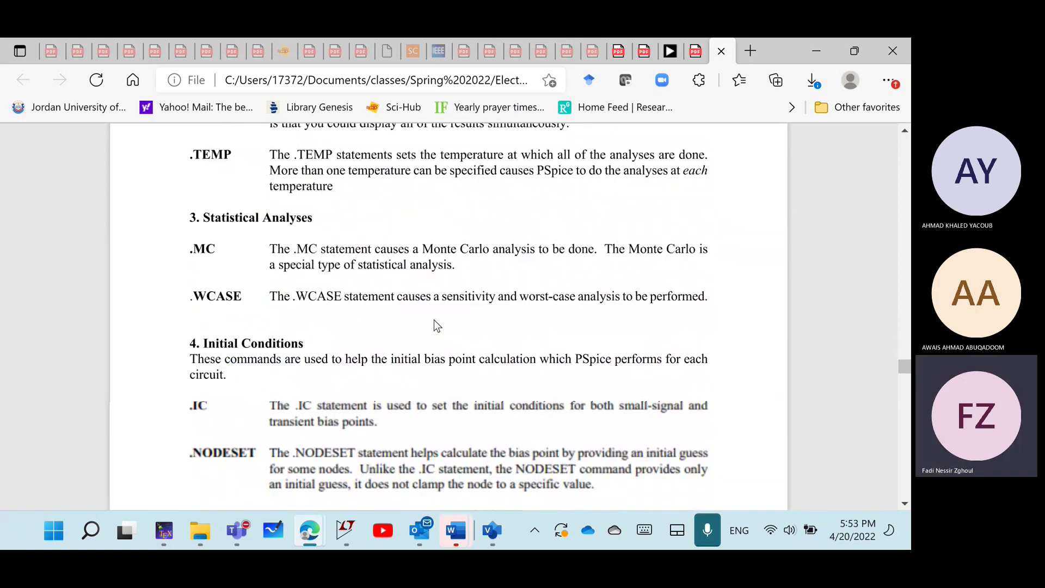
scroll(434, 319, "down", 10)
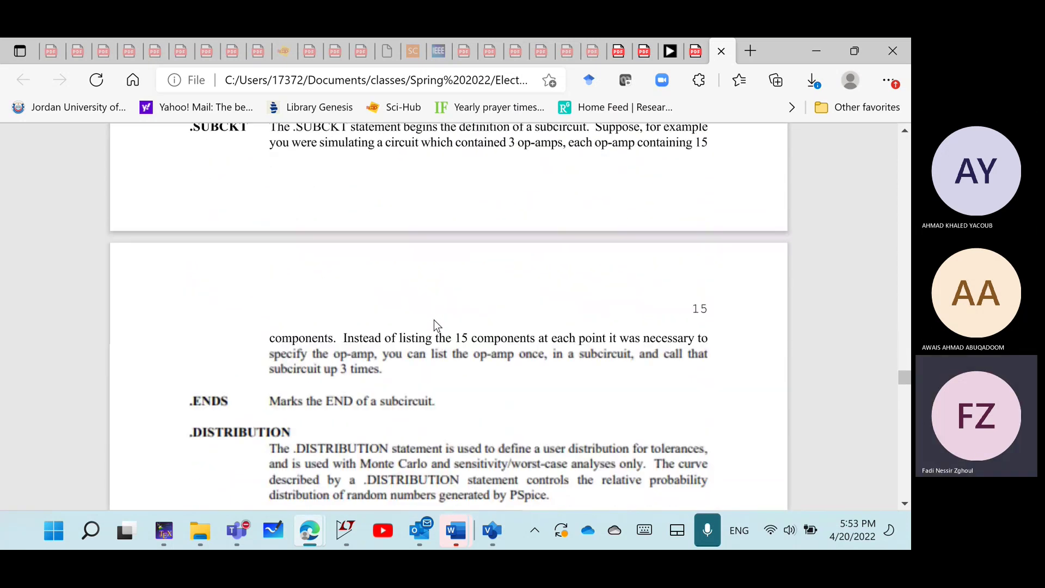
scroll(434, 321, "down", 5)
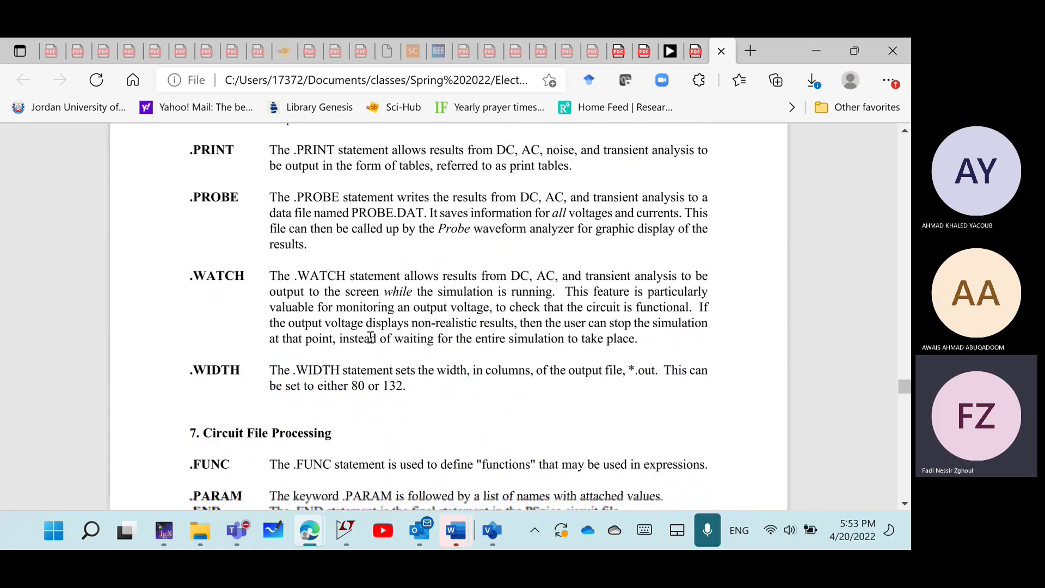
scroll(376, 320, "up", 2)
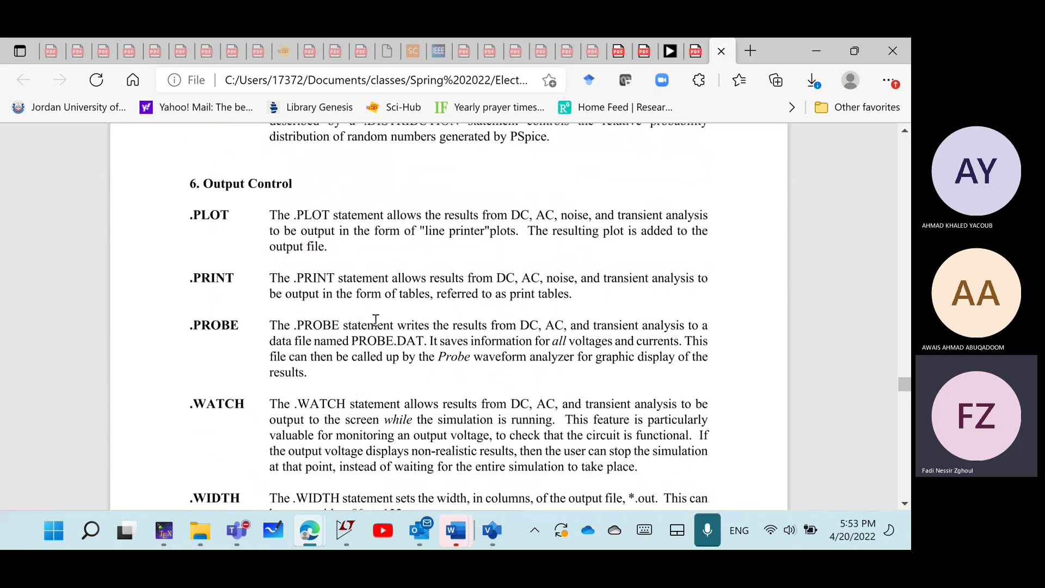
scroll(376, 319, "up", 6)
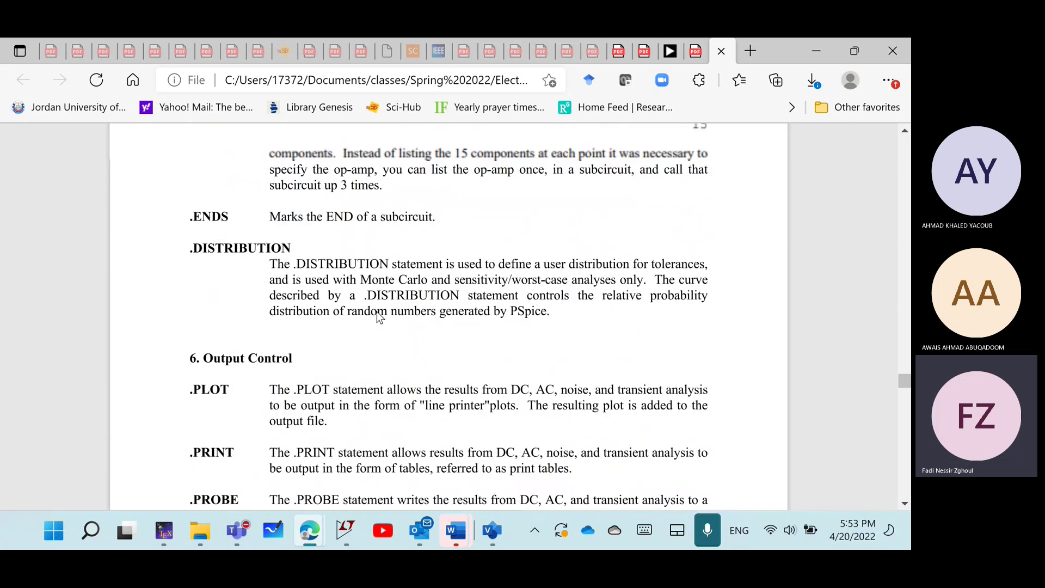
scroll(378, 311, "down", 3)
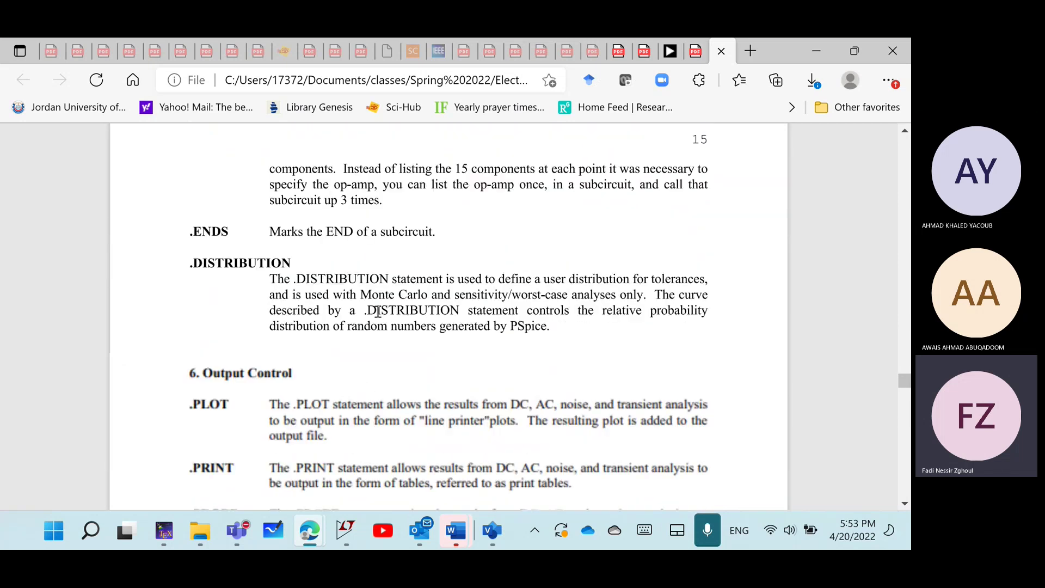
scroll(378, 311, "down", 14)
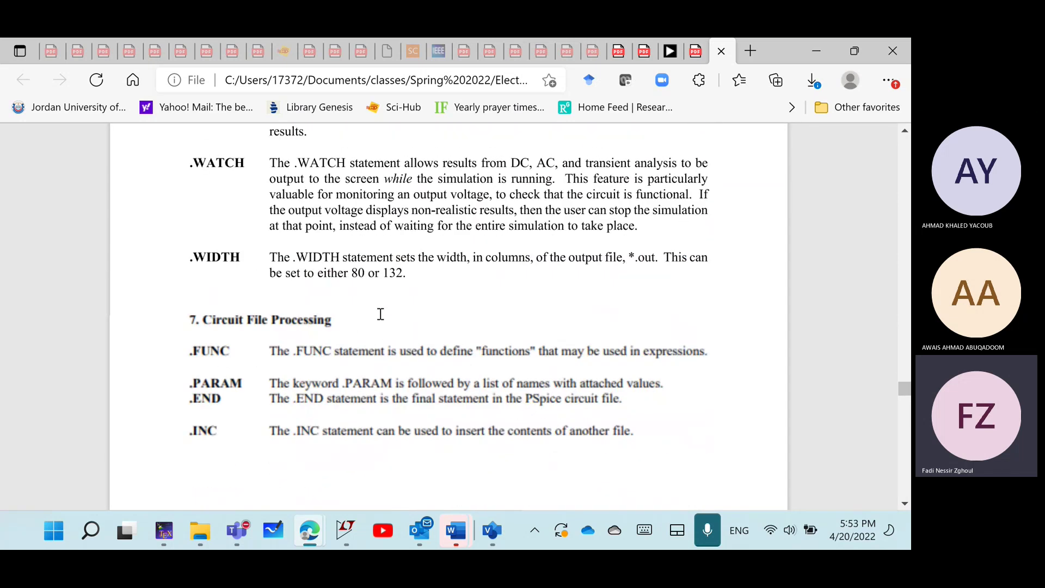
scroll(383, 320, "down", 8)
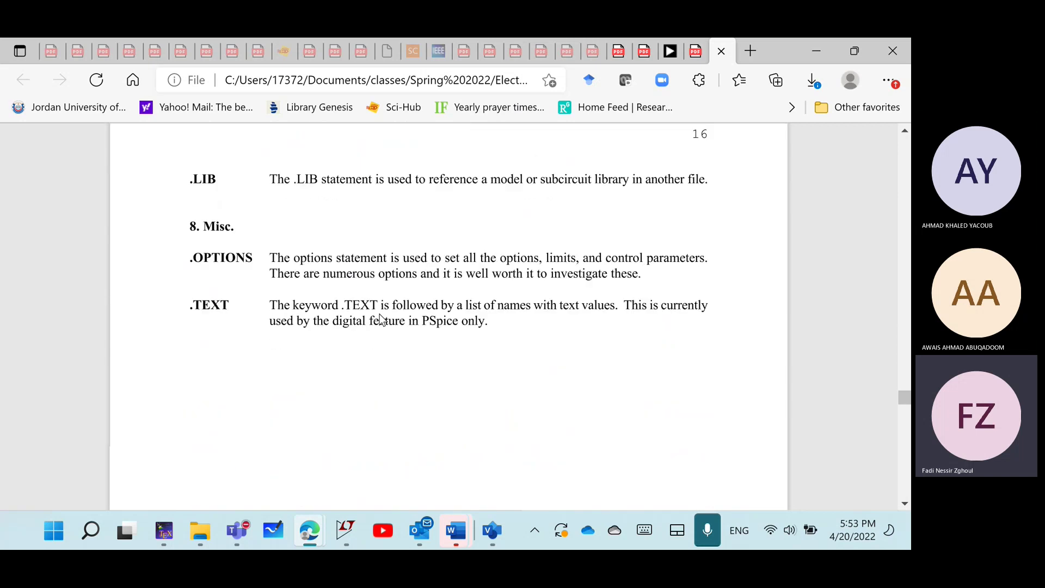
scroll(381, 319, "down", 7)
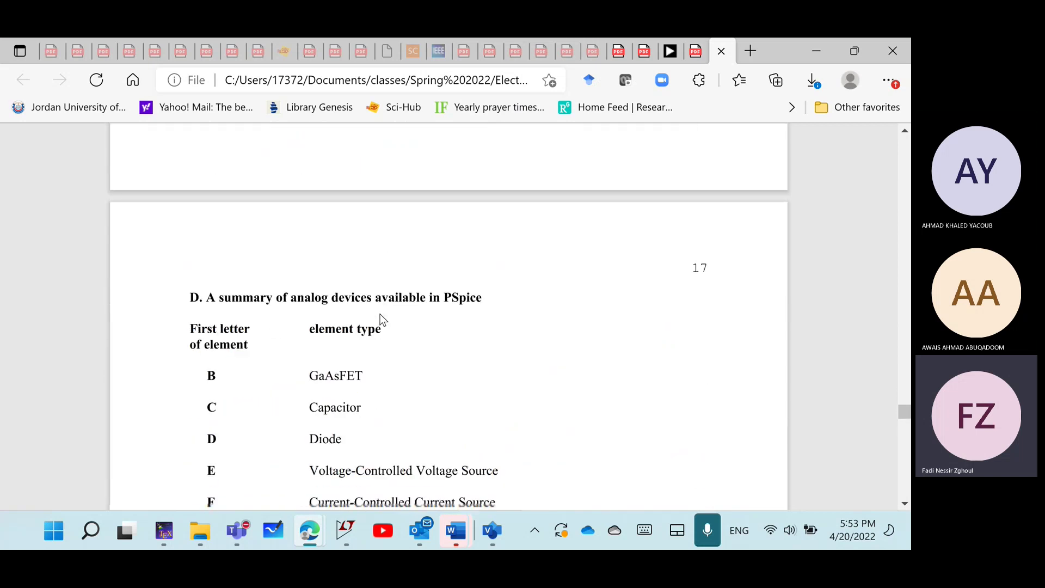
- Look back through the command summary to the Standard Analyses Commands on page 13, covering initial conditions, .STEP, .TEMP and .NOISE
scroll(386, 311, "up", 4)
scroll(400, 294, "up", 16)
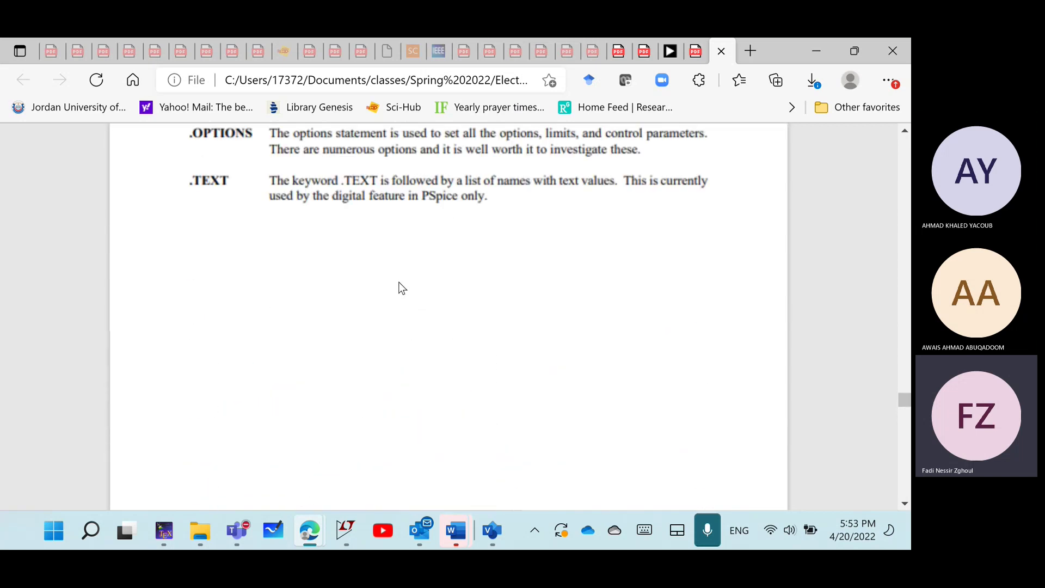
scroll(399, 282, "up", 18)
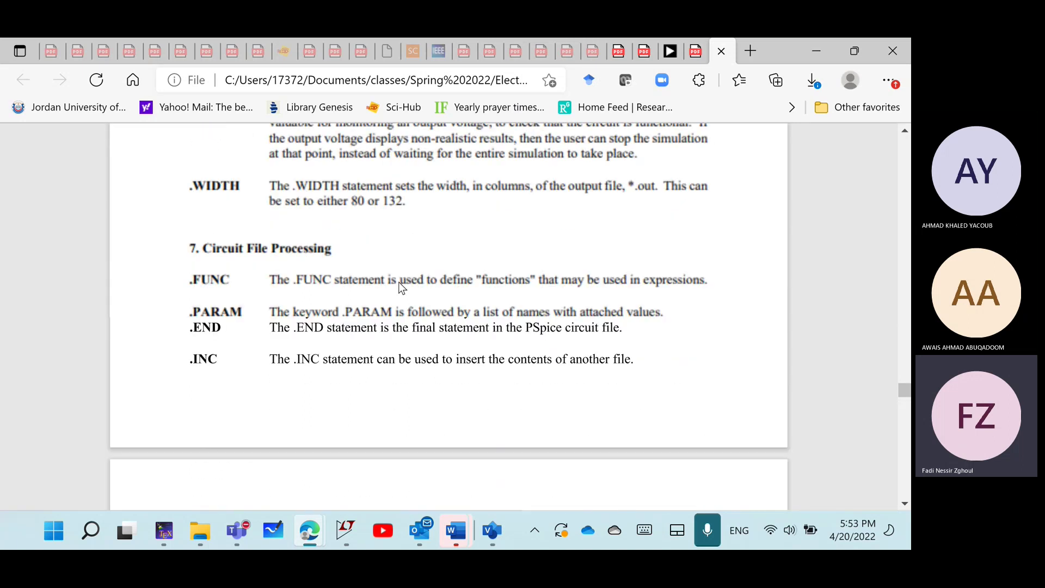
scroll(398, 282, "up", 17)
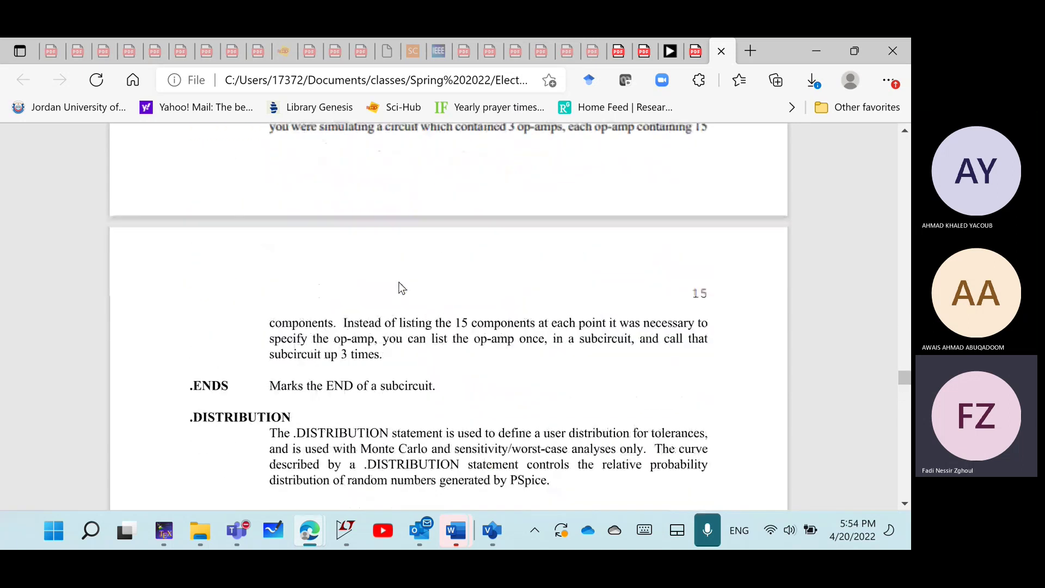
scroll(399, 287, "up", 5)
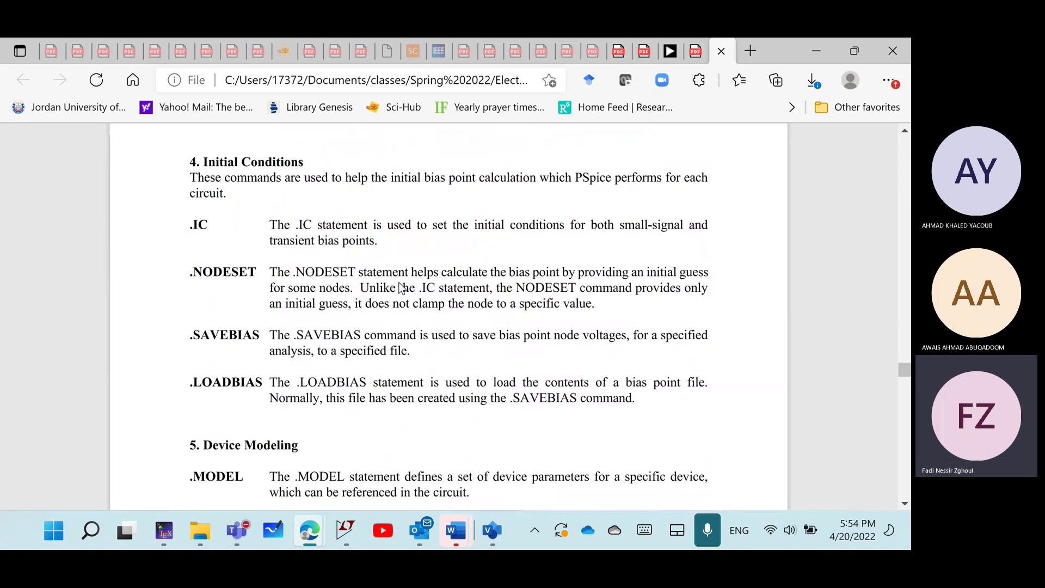
scroll(401, 287, "up", 15)
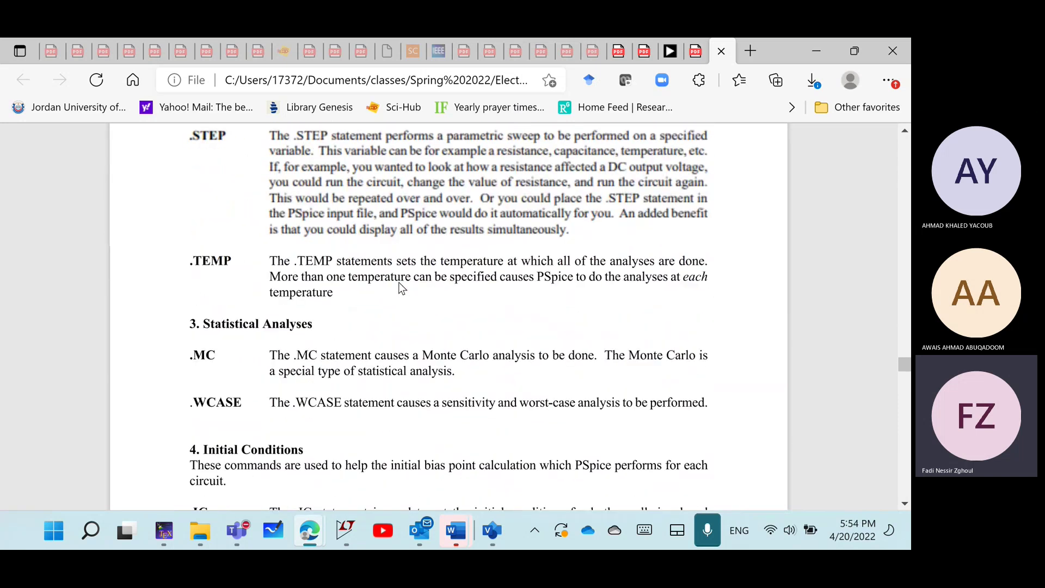
scroll(401, 288, "up", 10)
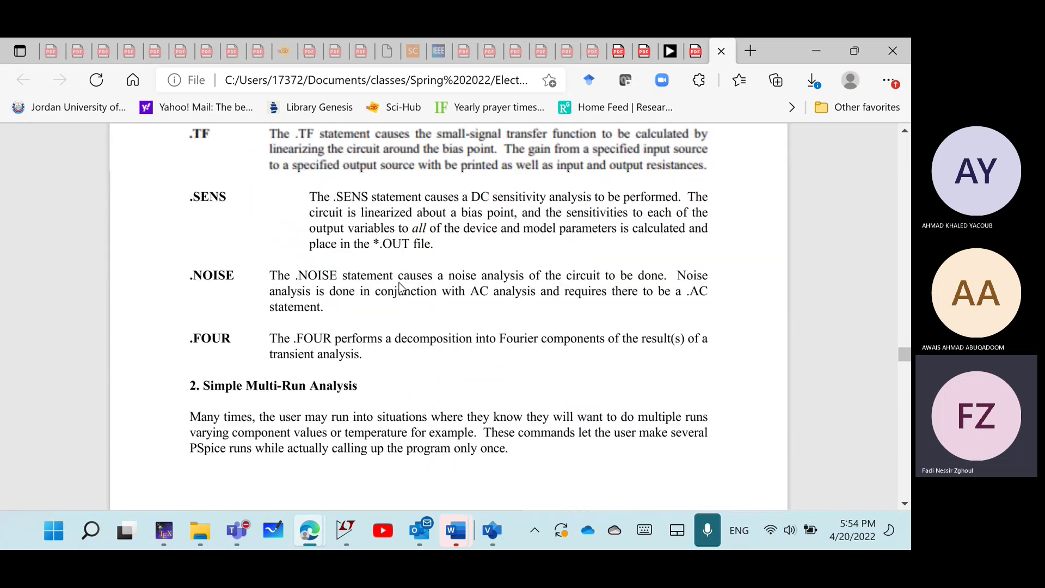
scroll(399, 287, "up", 10)
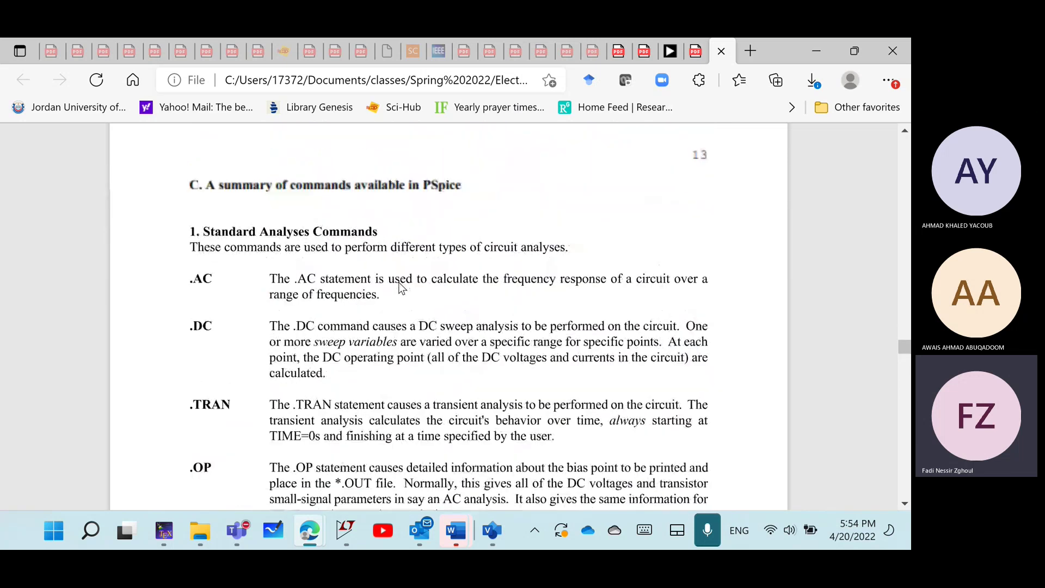
- Find and read the .PARAM description under Circuit File Processing in the command summary
scroll(426, 282, "down", 20)
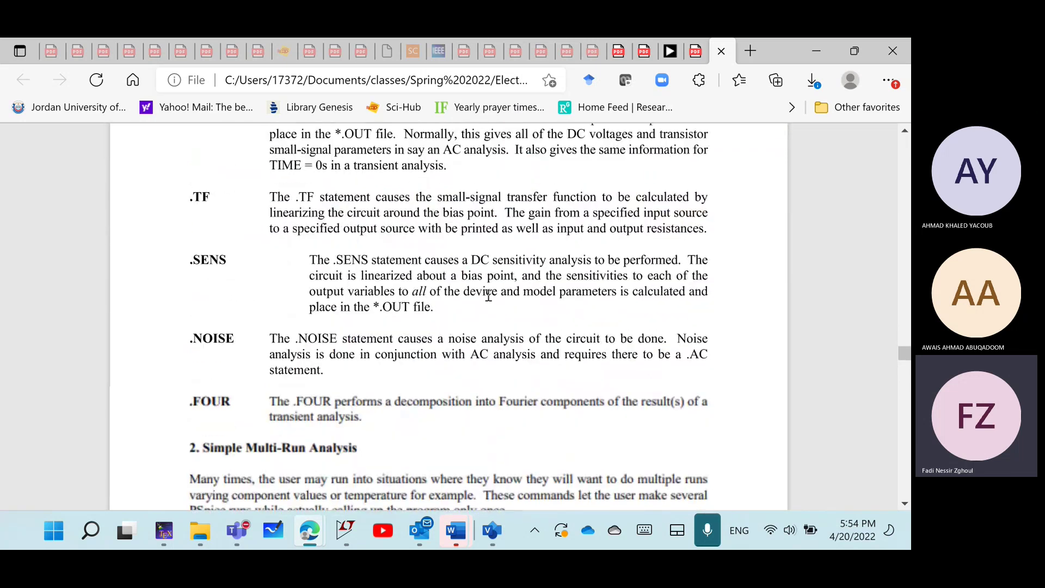
scroll(488, 295, "down", 20)
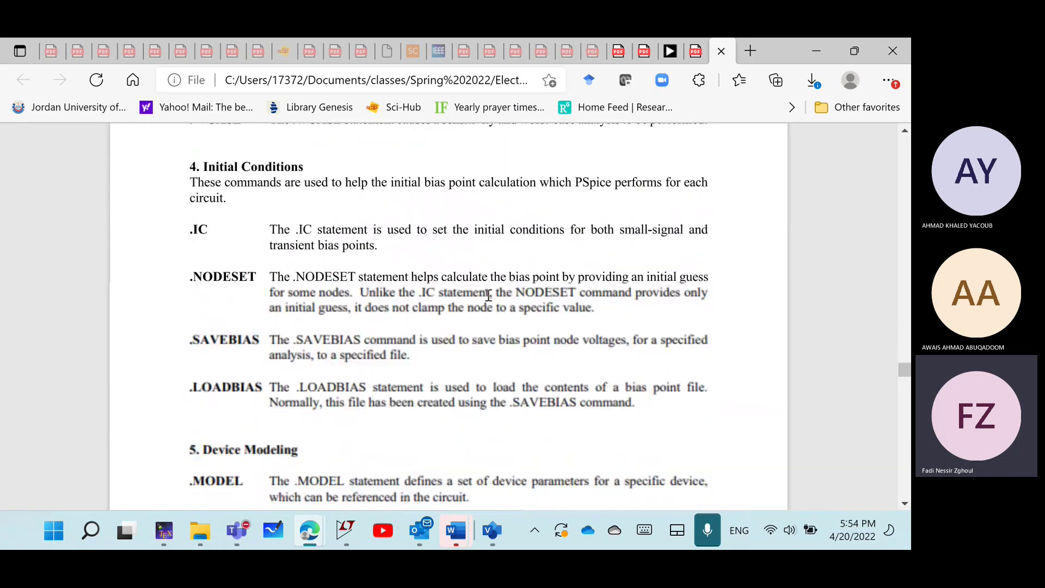
scroll(488, 295, "down", 20)
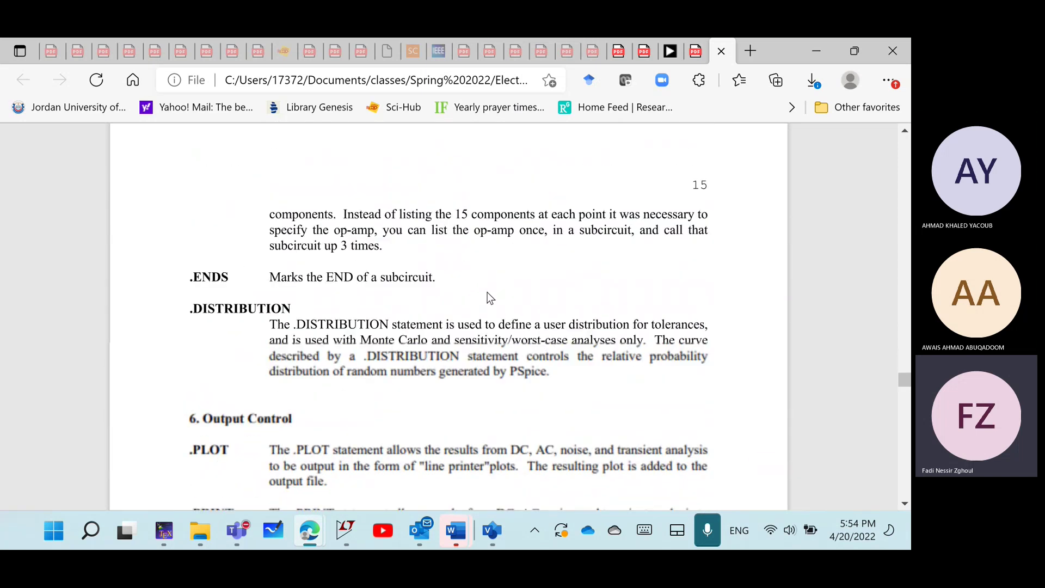
scroll(488, 295, "down", 15)
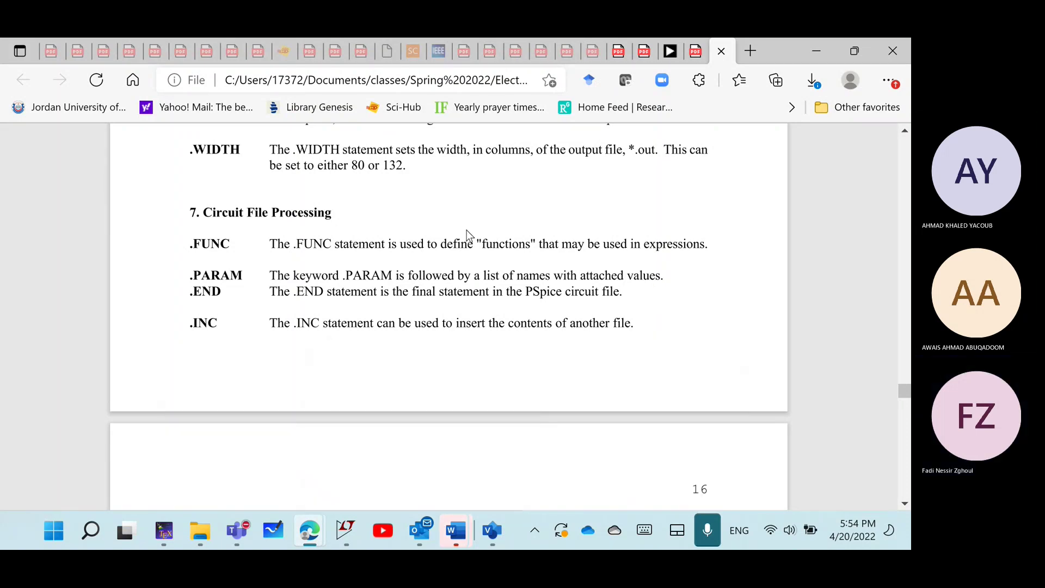
scroll(466, 230, "down", 3)
scroll(554, 342, "up", 3)
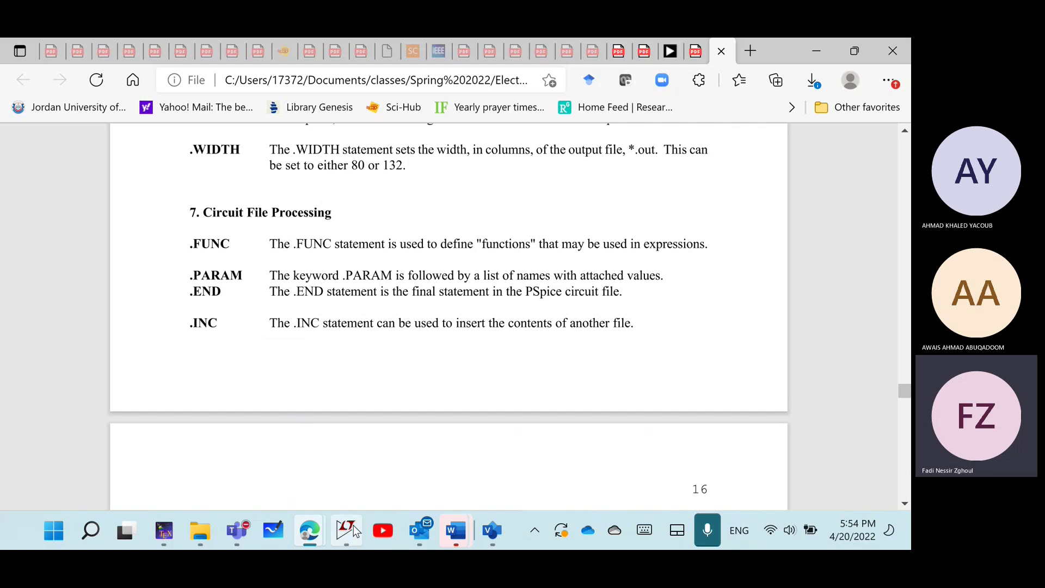
- Switch back to LTspice, run the half-wave peak rectifier's transient simulation and make its schematic window active
mouse_move(346, 531)
left_click(377, 406)
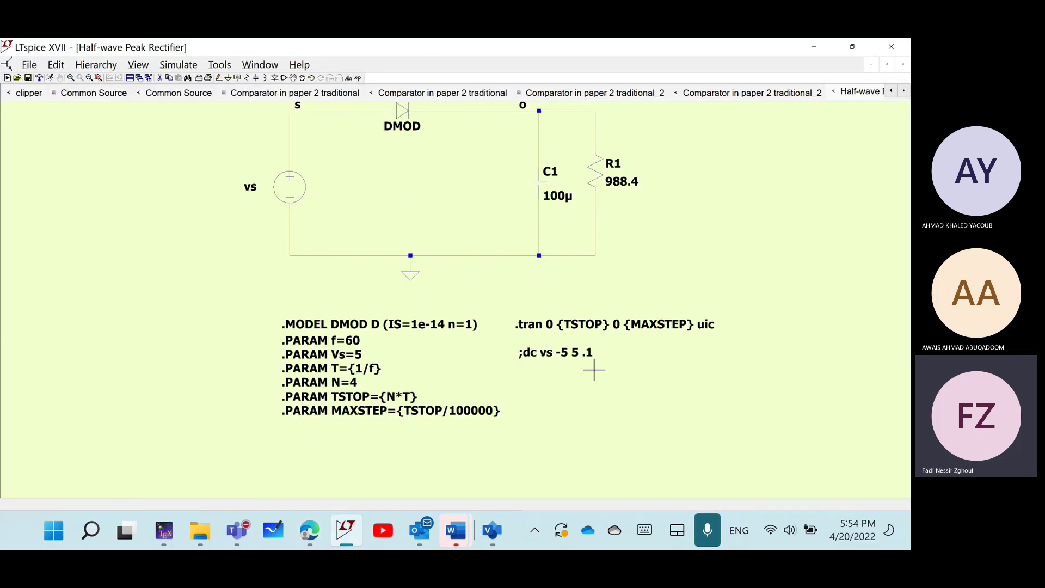
scroll(417, 309, "down", 1)
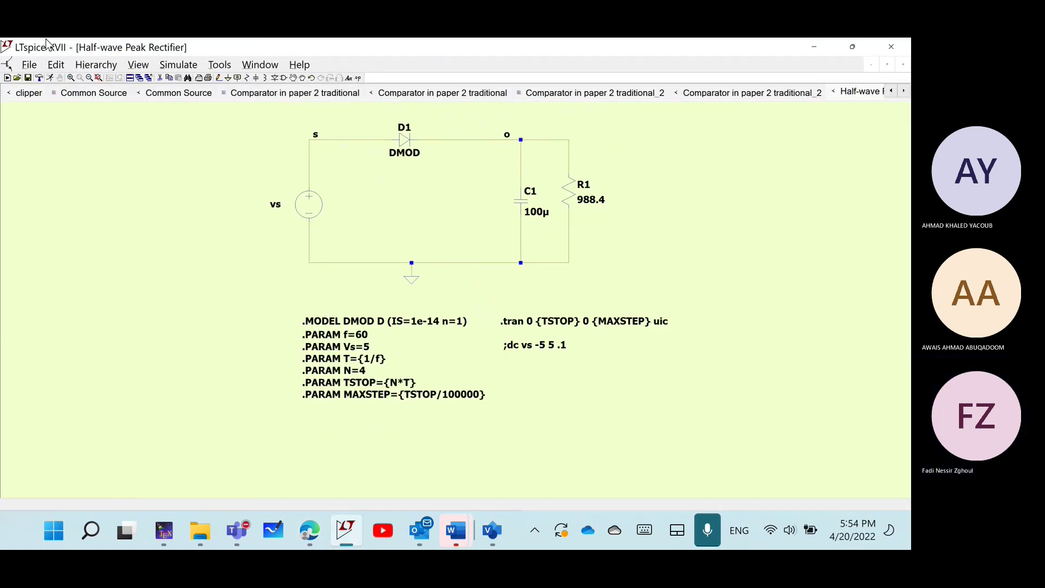
left_click(50, 79)
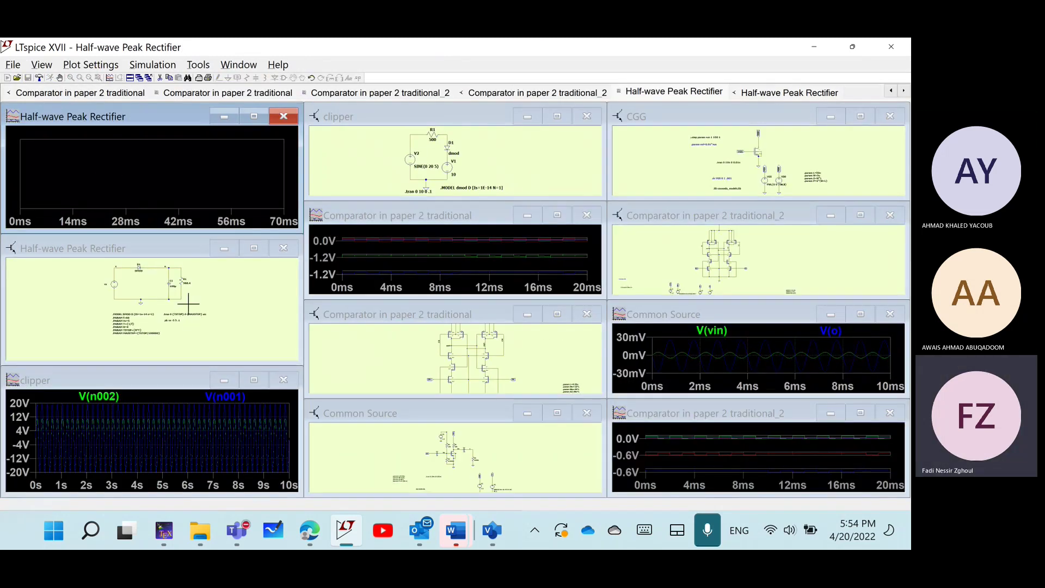
left_click(182, 265)
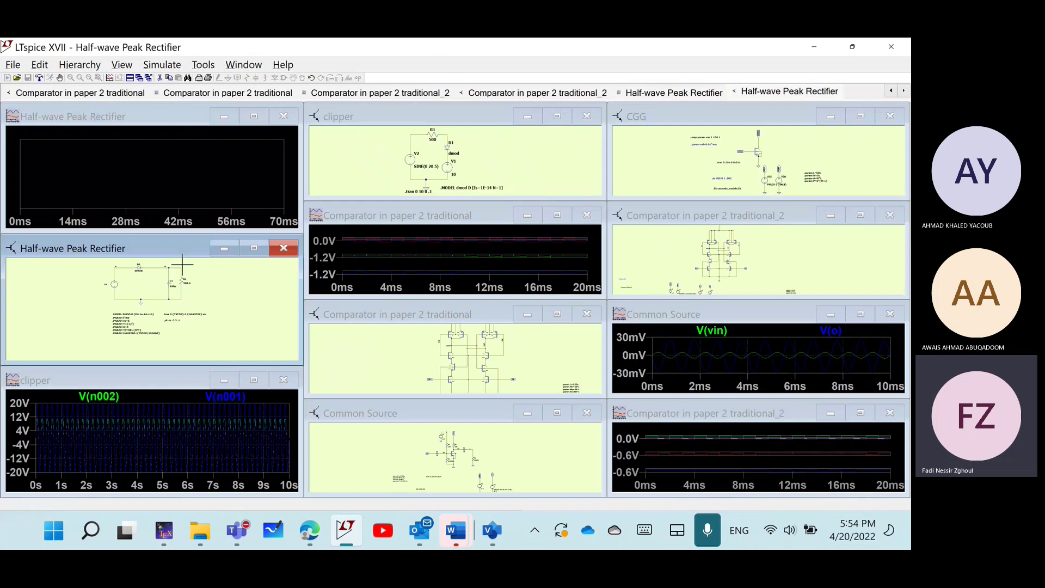
- Maximize the Half-wave Peak Rectifier schematic window
left_click(254, 250)
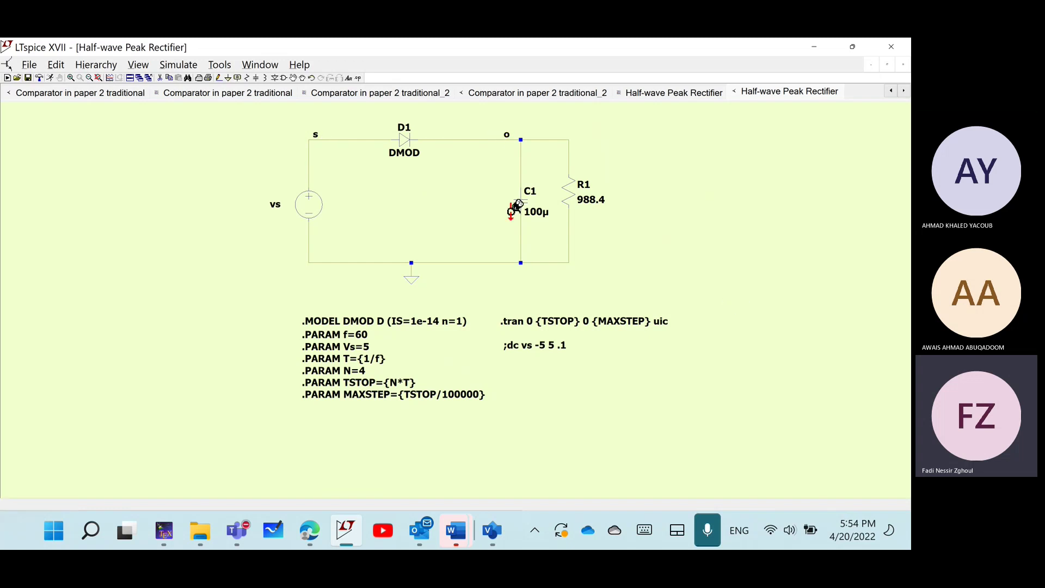
- Try placing a net label named w on the rectifier schematic, rotate it, and undo the placement
left_click(236, 80)
left_click(382, 229)
left_click(479, 333)
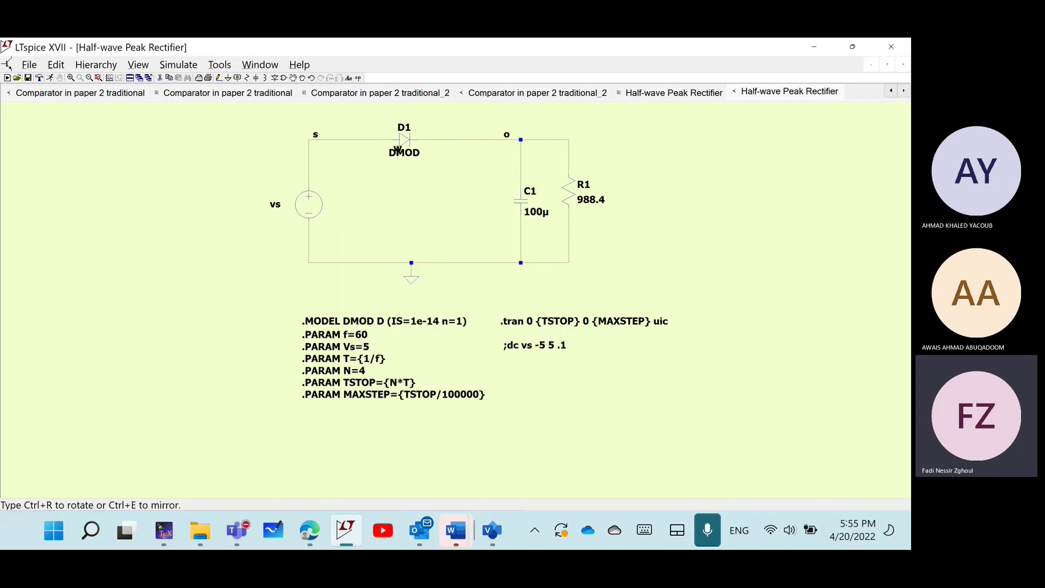
key("ctrl+r")
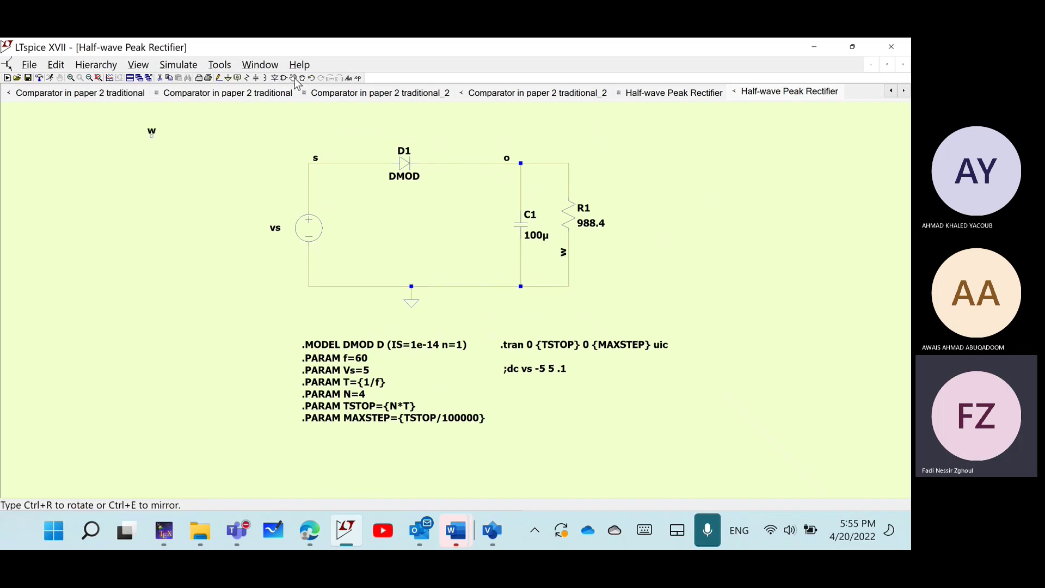
left_click(311, 78)
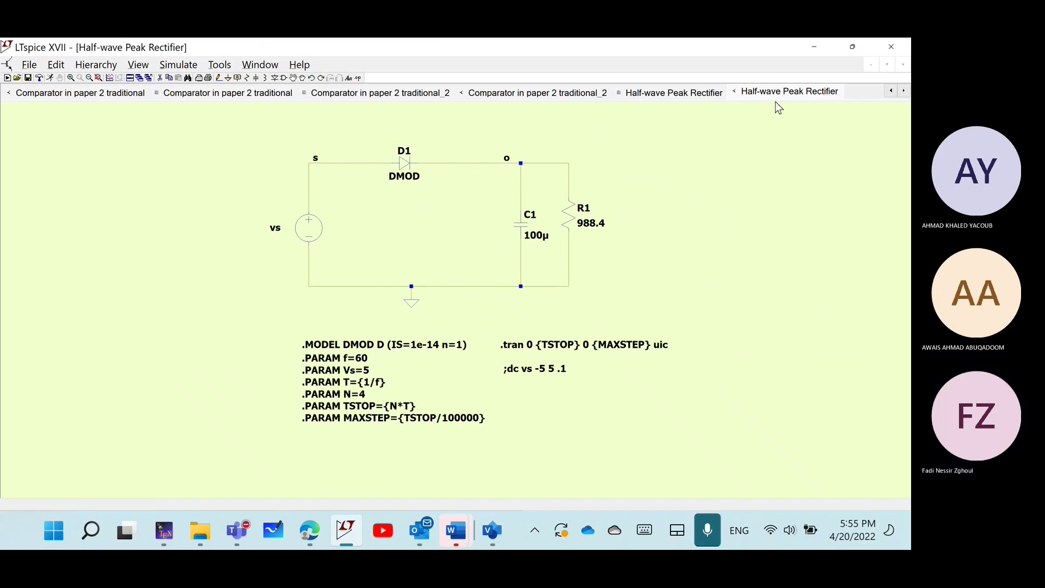
- Plot the rectifier's output voltage V(o) and source voltage V(s) and view the transient waveforms
left_click(693, 93)
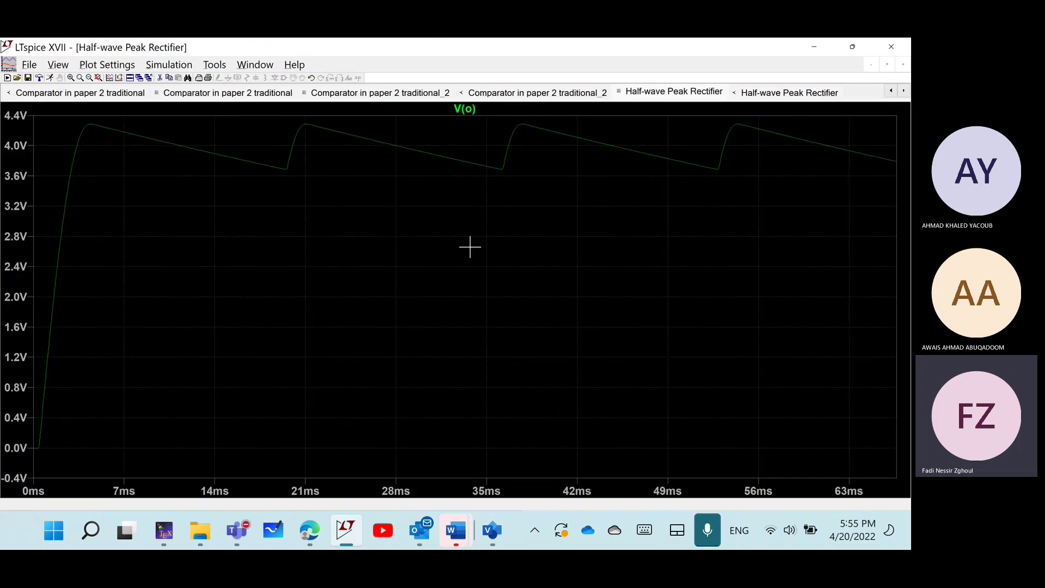
left_click(772, 94)
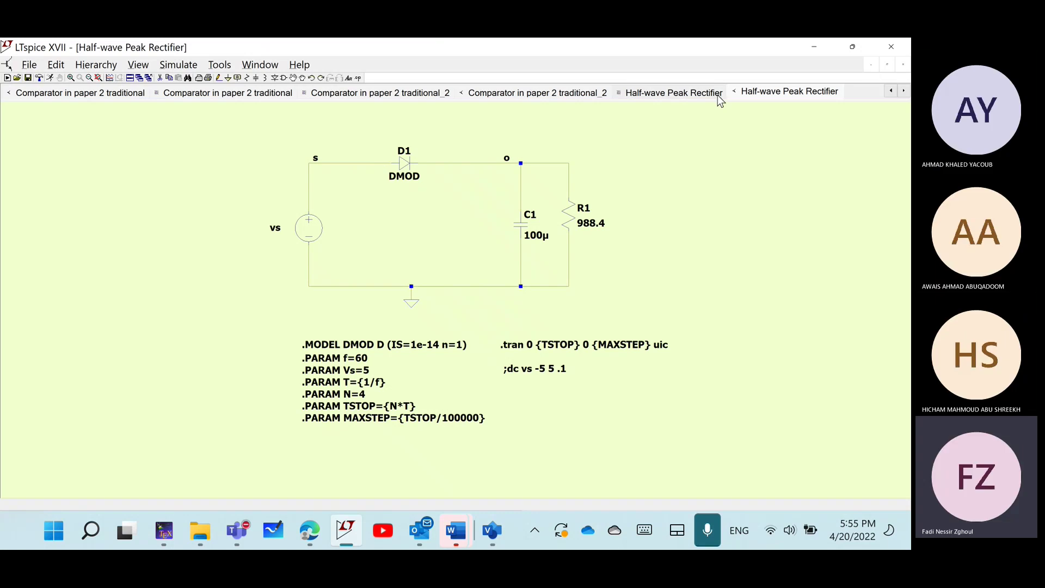
left_click(687, 92)
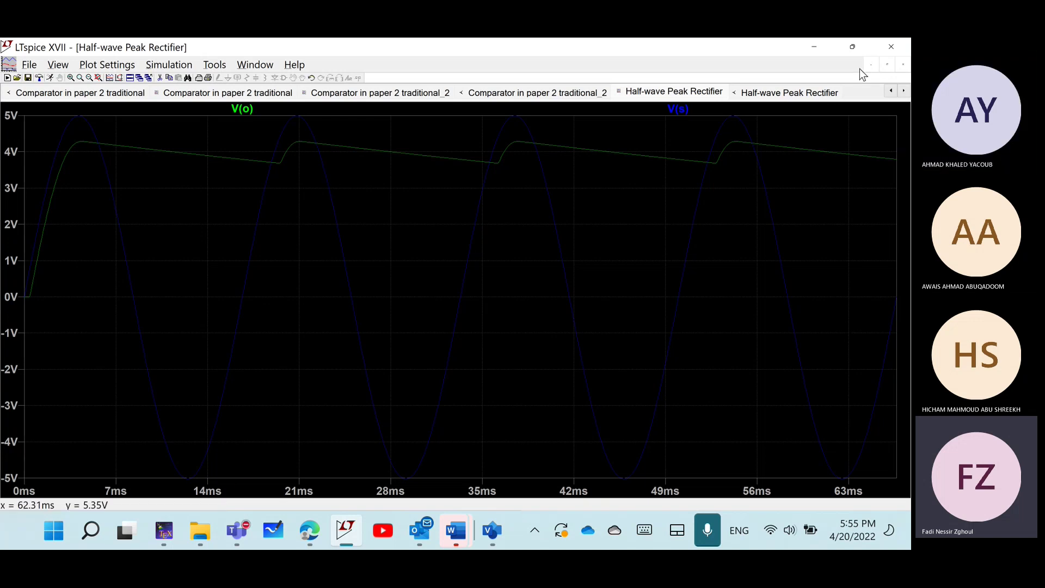
- Return to the rectifier schematic and activate the commented-out DC sweep directive as .dc vs -5 5 .1
left_click(771, 96)
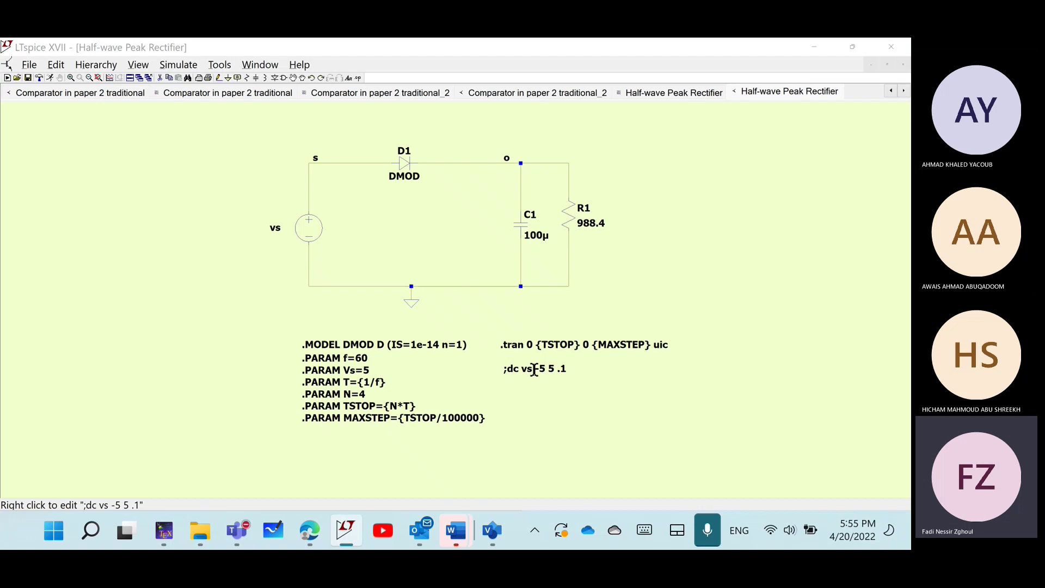
right_click(534, 369)
left_click(481, 252)
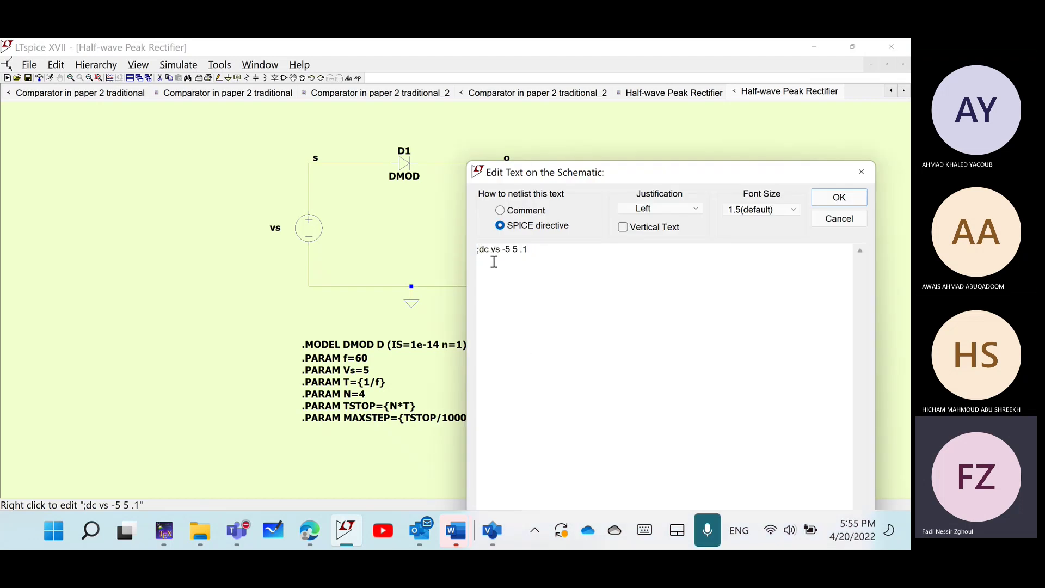
key("Delete")
type(".")
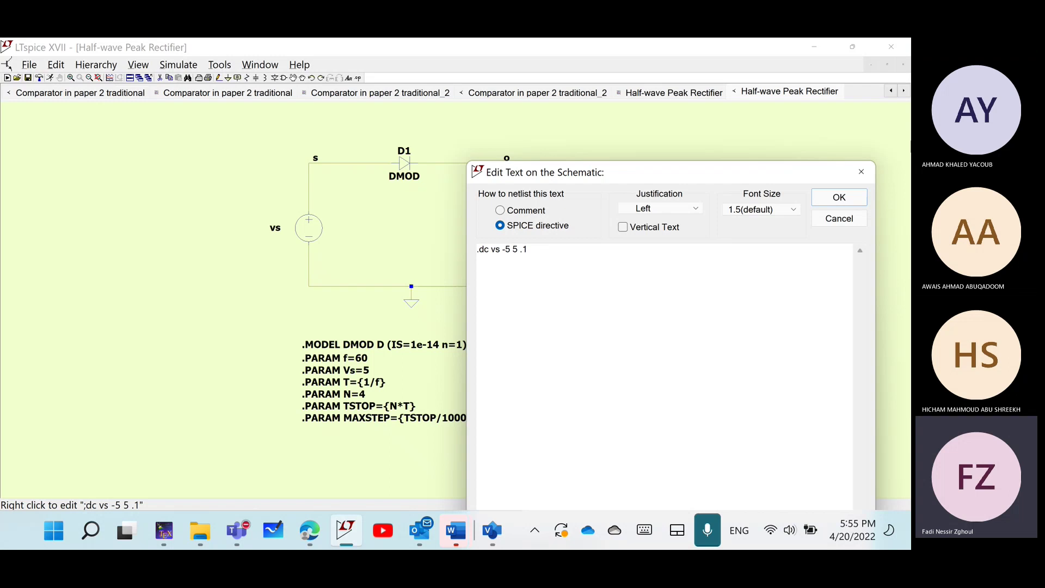
left_click(841, 198)
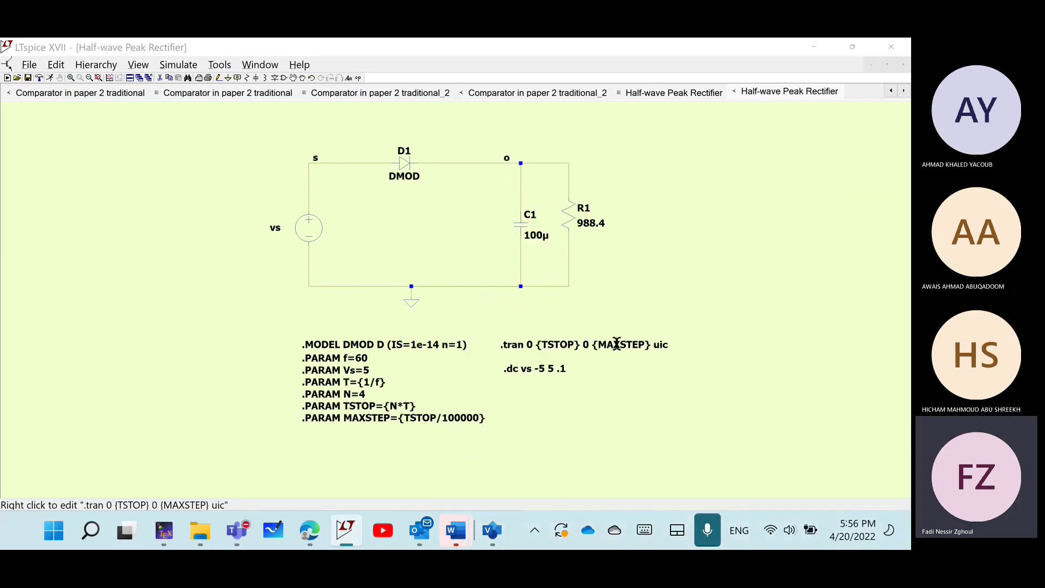
- Comment out the transient directive so it reads ;tran 0 {TSTOP} 0 {MAXSTEP} uic
right_click(615, 343)
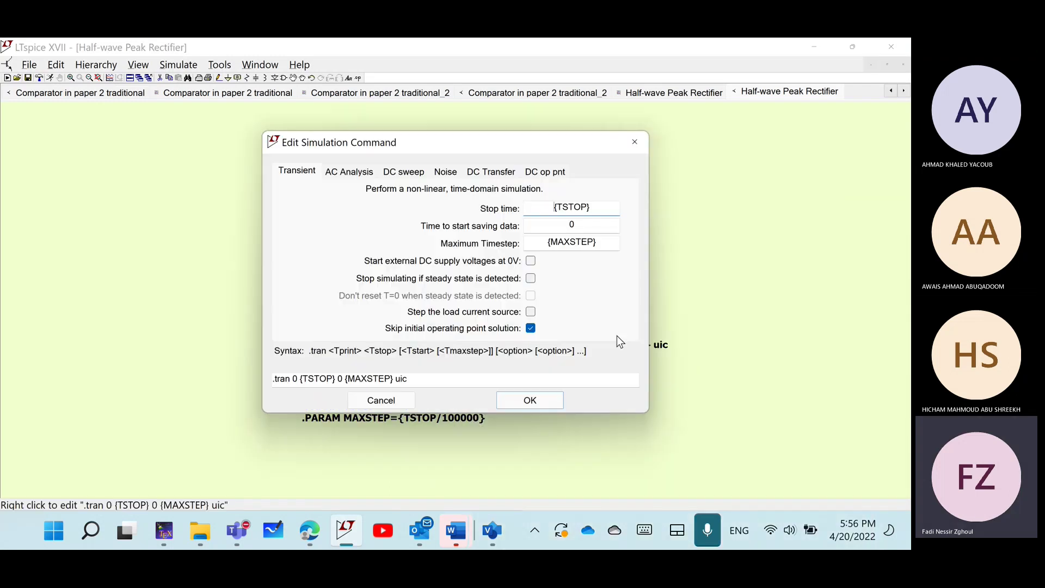
left_click(272, 380)
key("Delete")
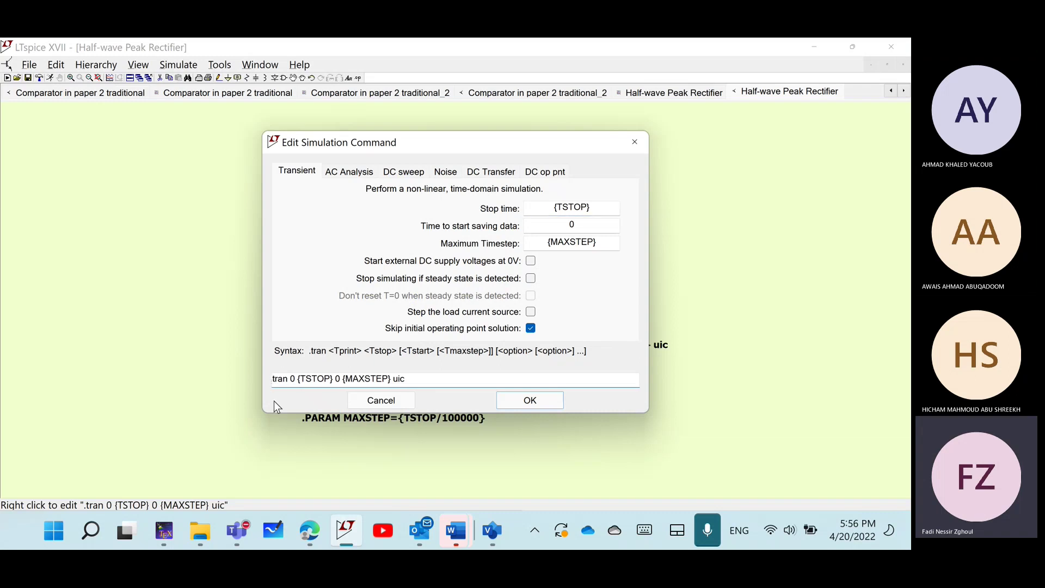
type(";")
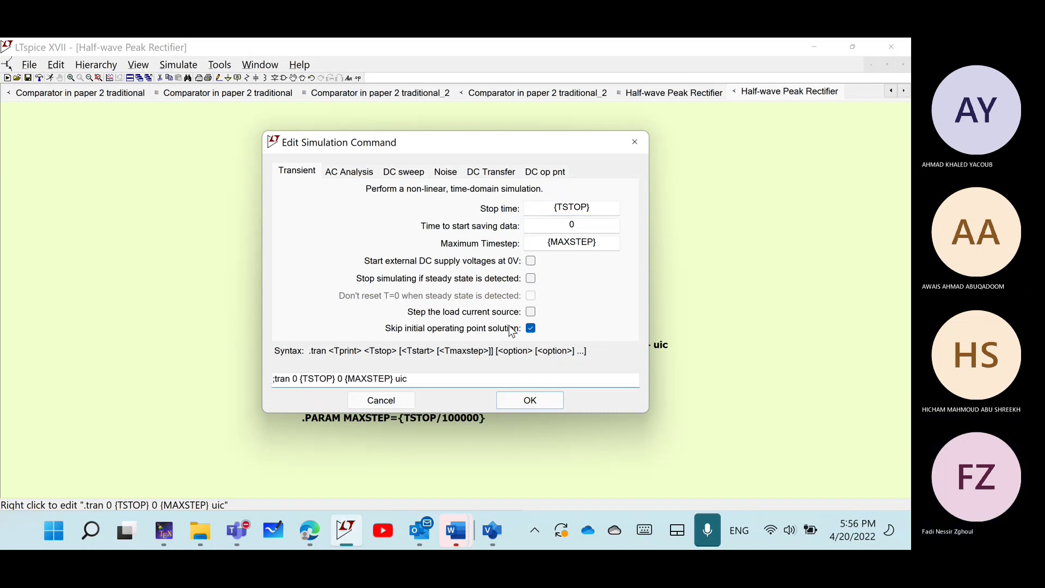
left_click(529, 401)
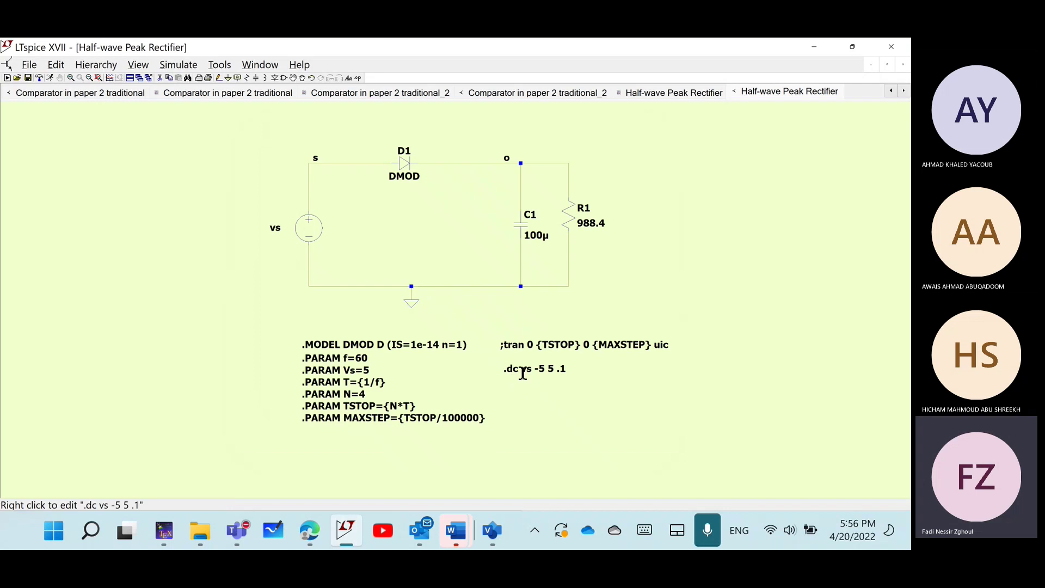
- Review the source, sweep type, start and stop values and increment of the .dc directive
right_click(521, 373)
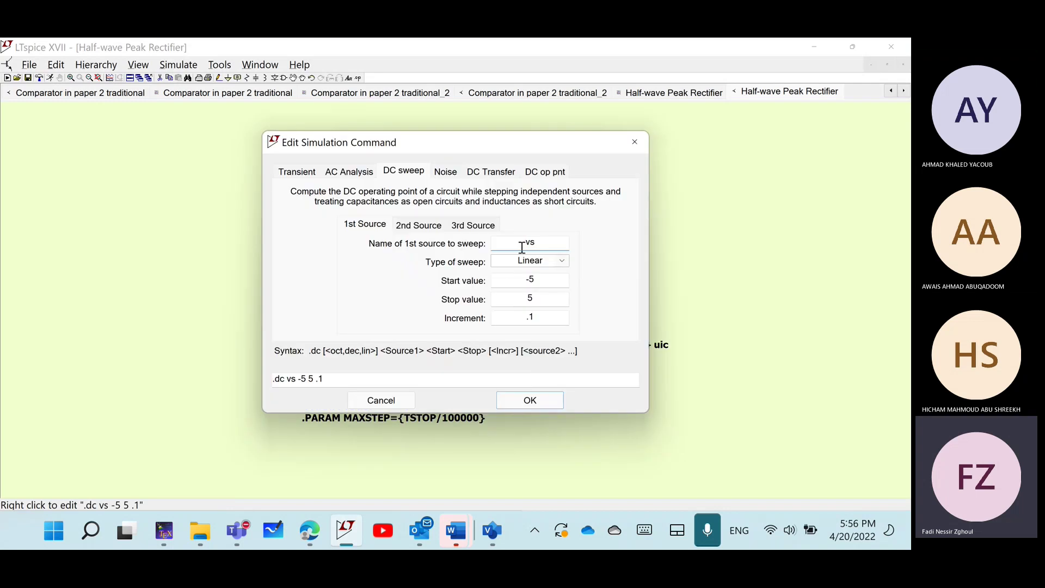
left_click_drag(469, 144, 734, 106)
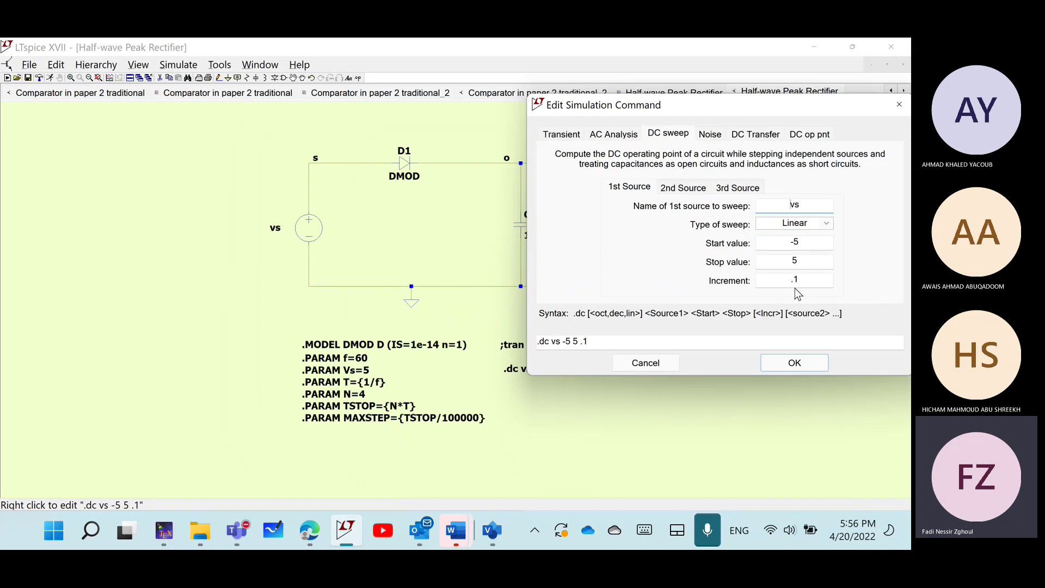
left_click(795, 365)
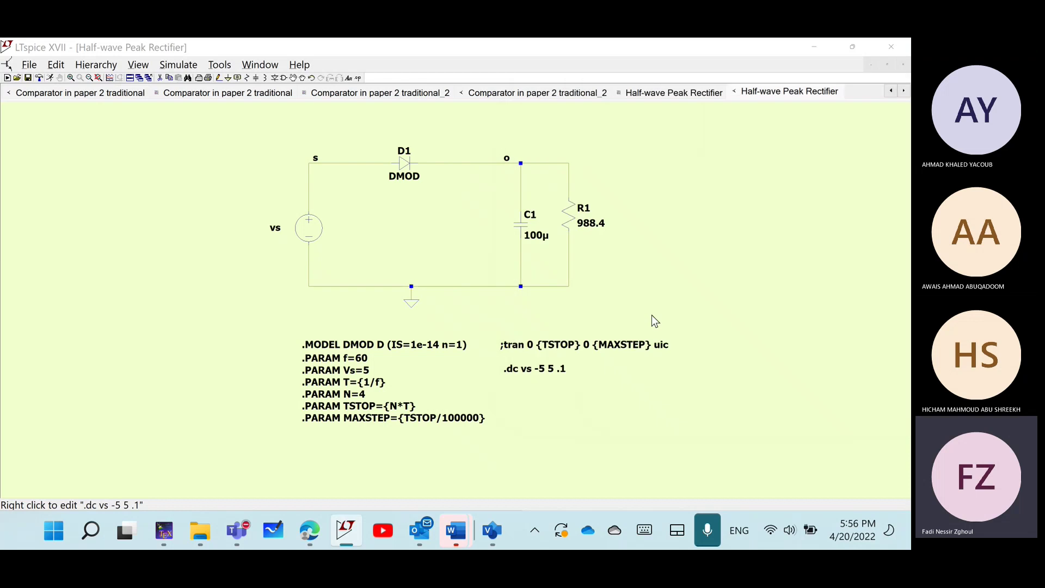
- Run the rectifier's DC sweep simulation and maximize its waveform window
left_click(50, 78)
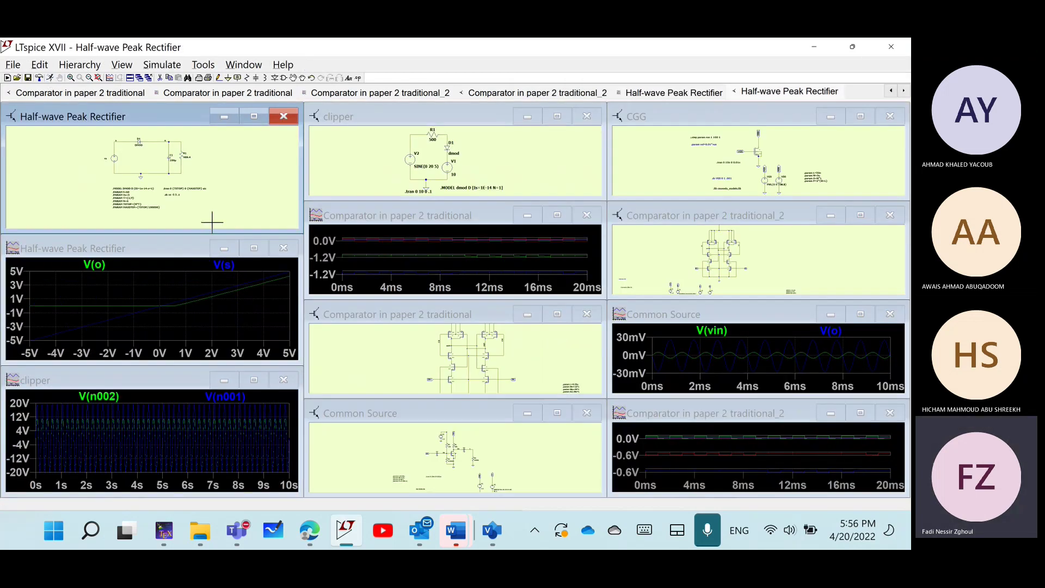
left_click(242, 242)
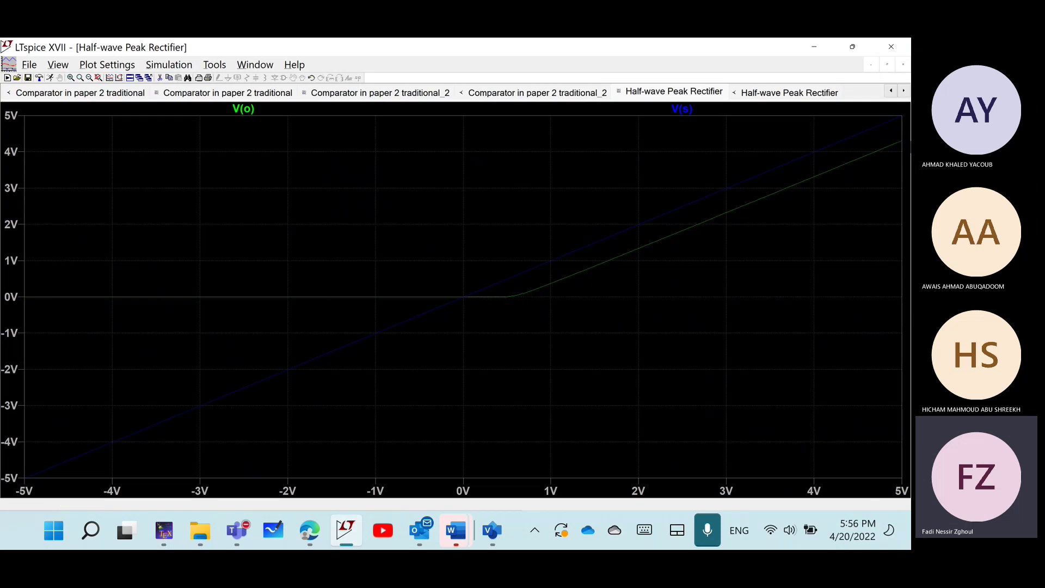
- Switch to Edge, open the Assignment #3 PDF and highlight Problems 3.4 to 3.26 under Task #3
left_click(455, 530)
mouse_move(211, 542)
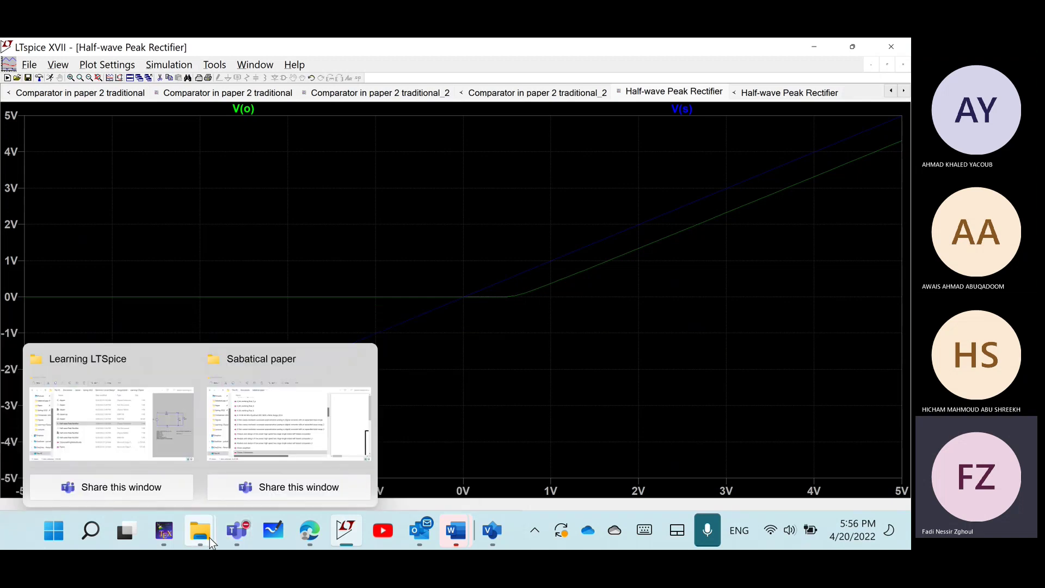
mouse_move(313, 535)
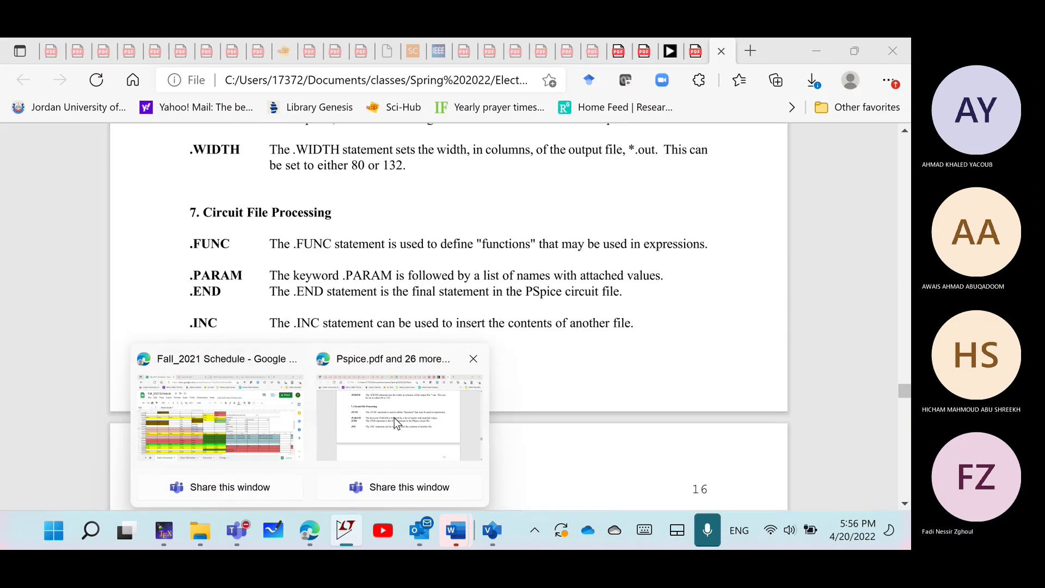
left_click(395, 417)
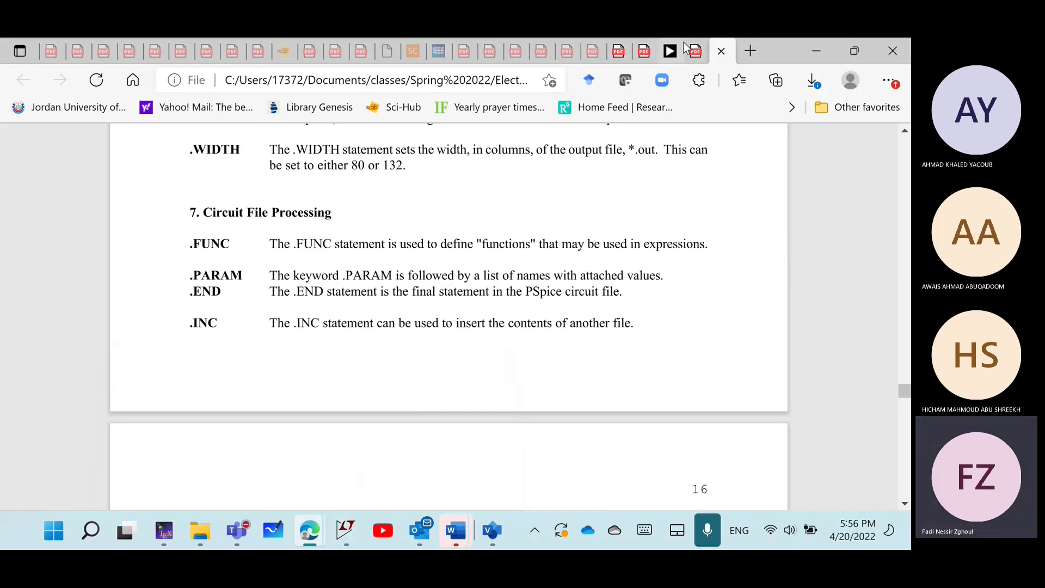
left_click(690, 50)
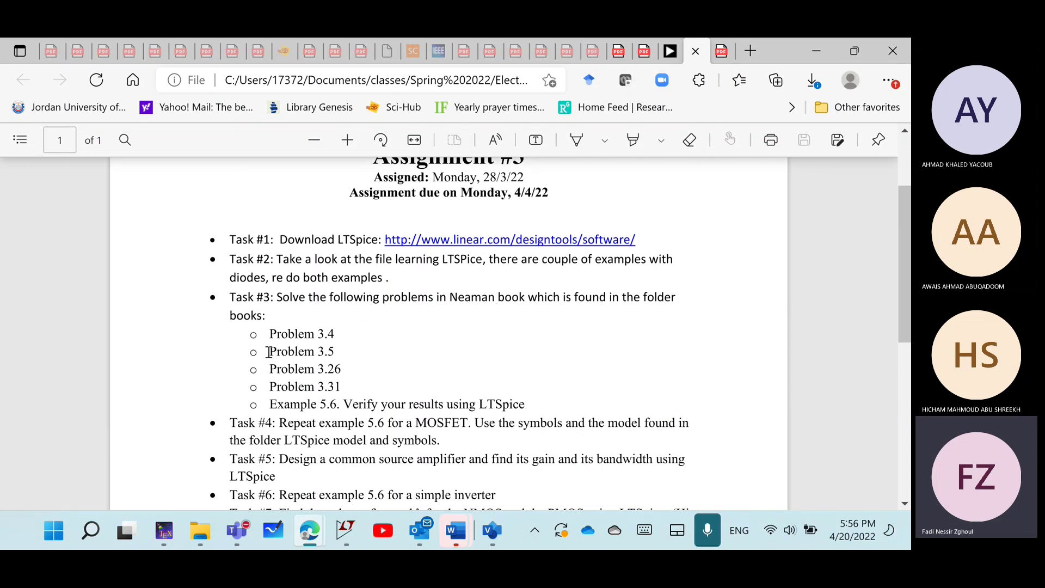
left_click_drag(273, 325, 333, 374)
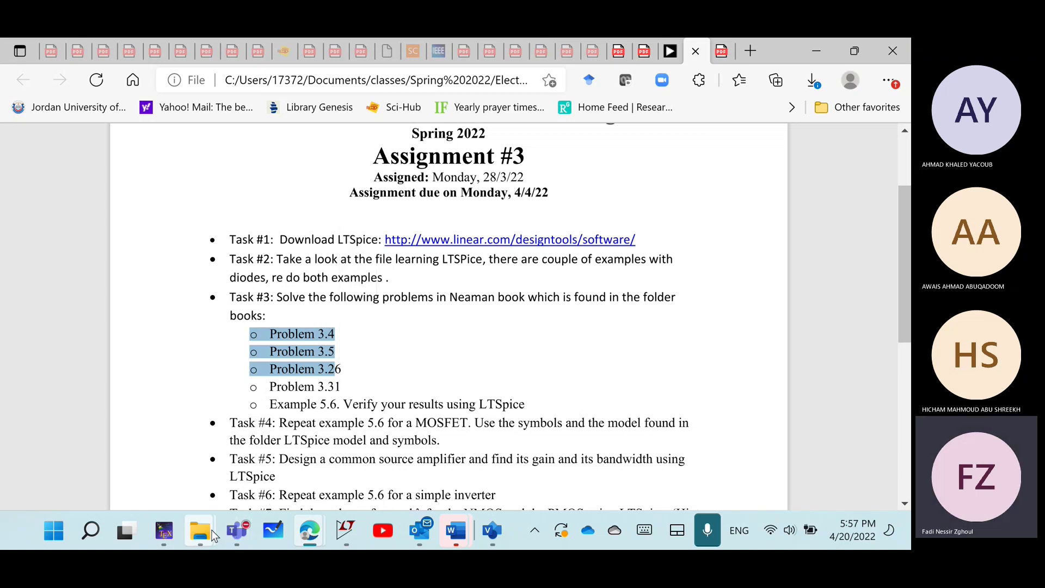
- Switch to File Explorer and open the Simulation folder inside Electronic Circuit Design
mouse_move(214, 535)
left_click(69, 419)
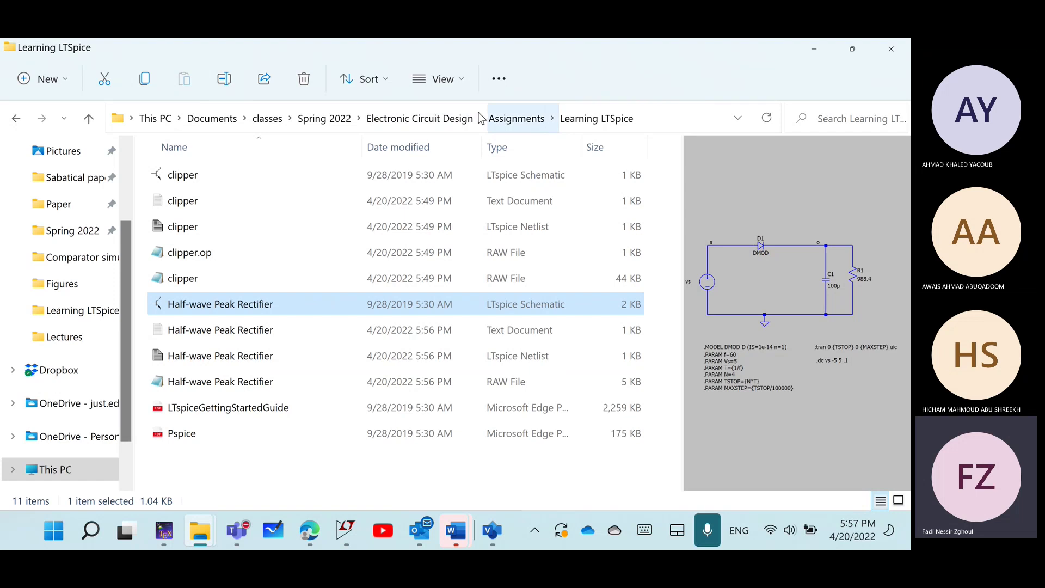
left_click(443, 121)
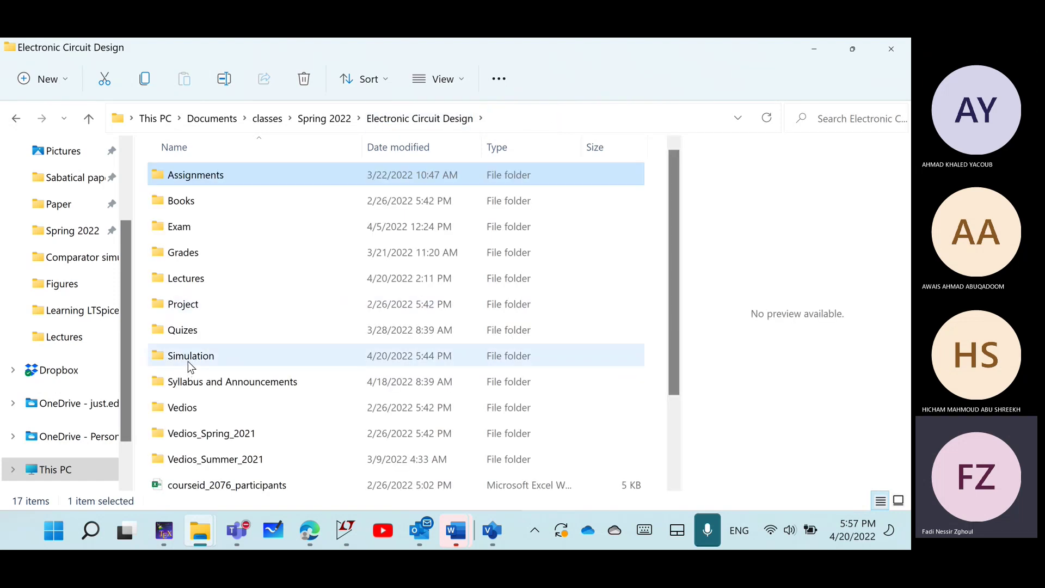
double_click(187, 359)
- Look through the schematics, models, symbols and result files in the Simulation folder
scroll(233, 347, "down", 2)
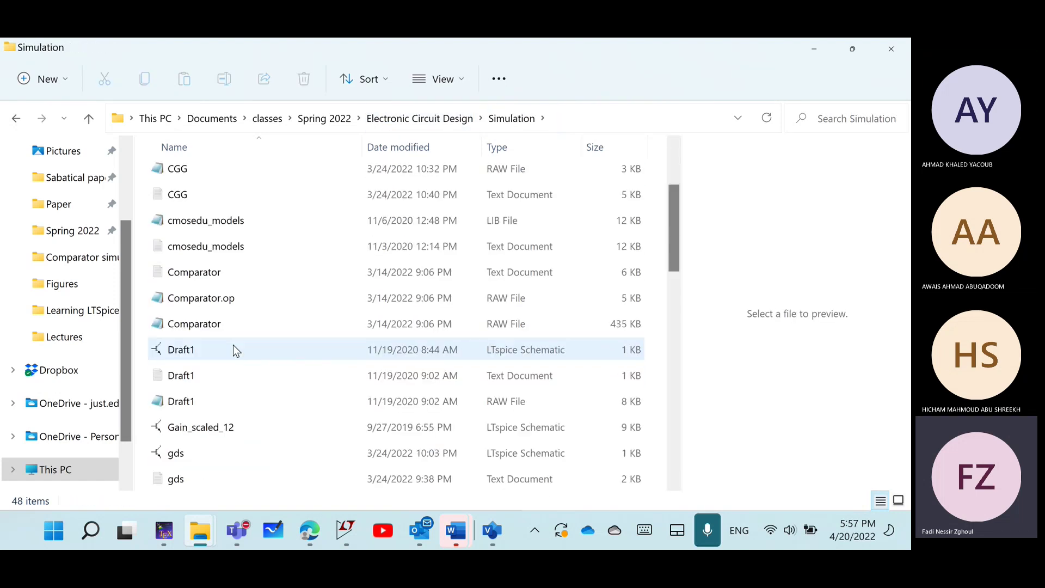
scroll(234, 349, "down", 5)
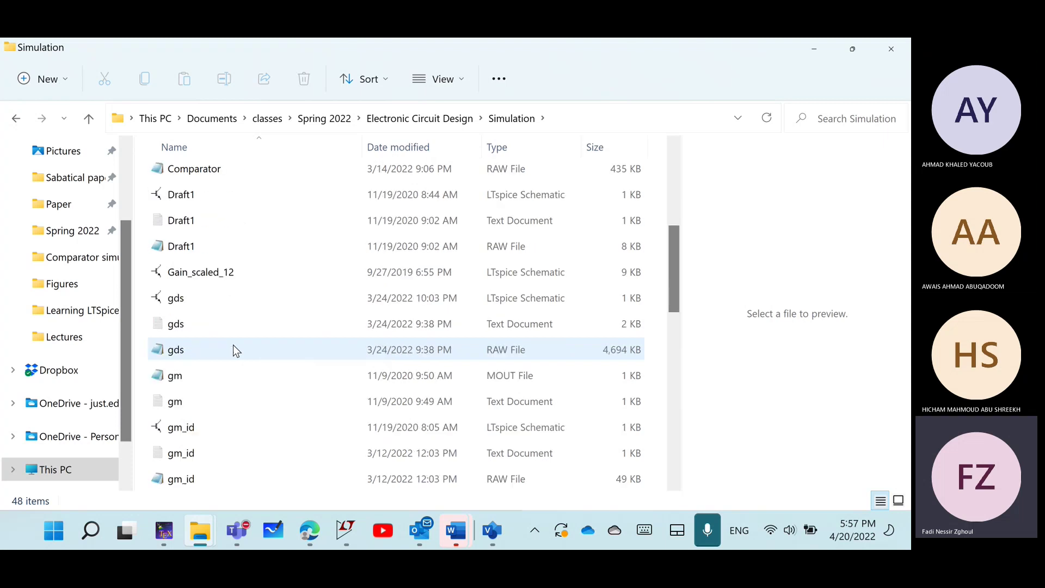
scroll(256, 365, "down", 5)
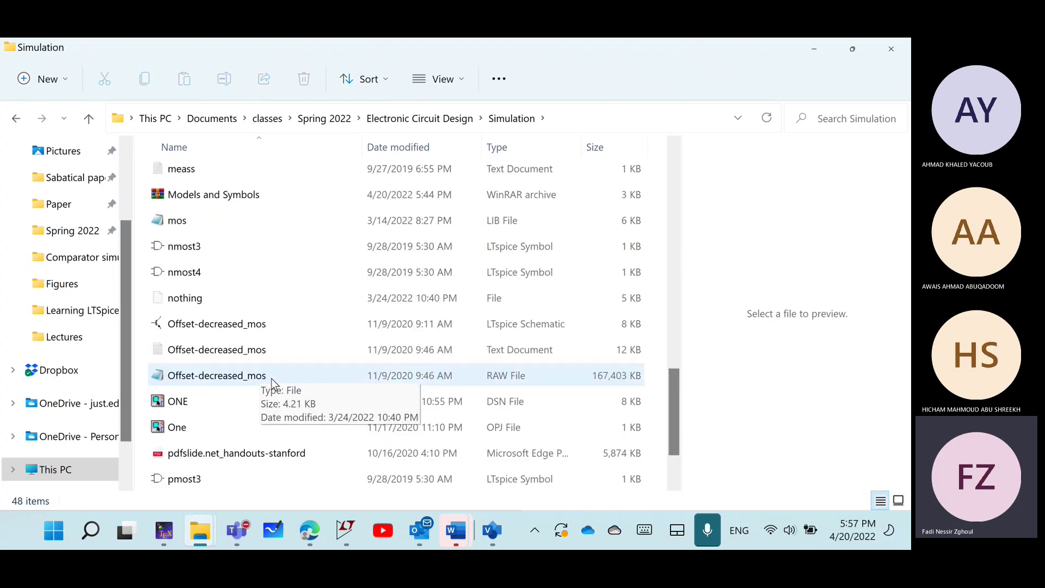
scroll(285, 401, "up", 4)
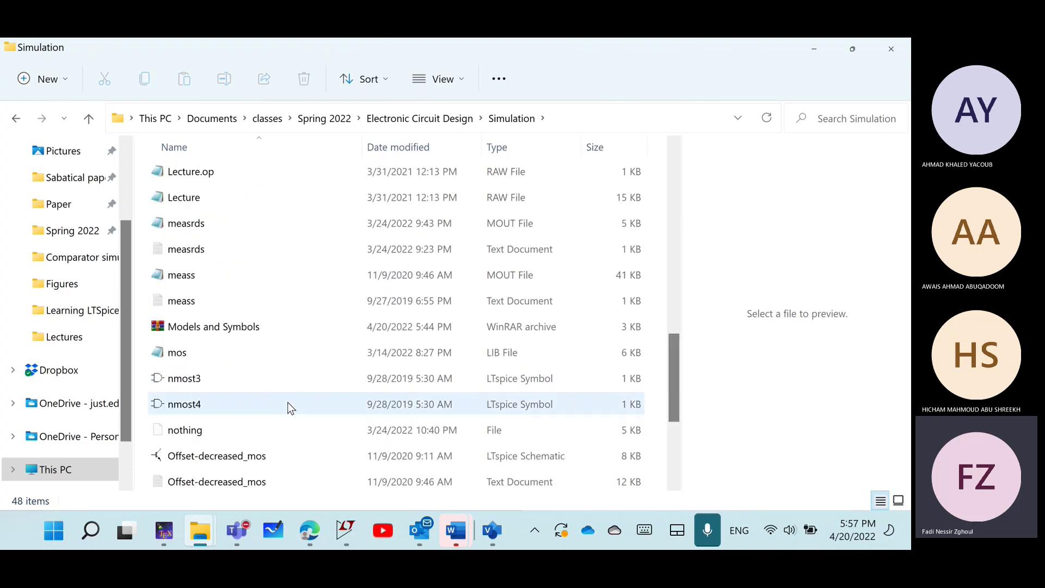
scroll(288, 408, "up", 1)
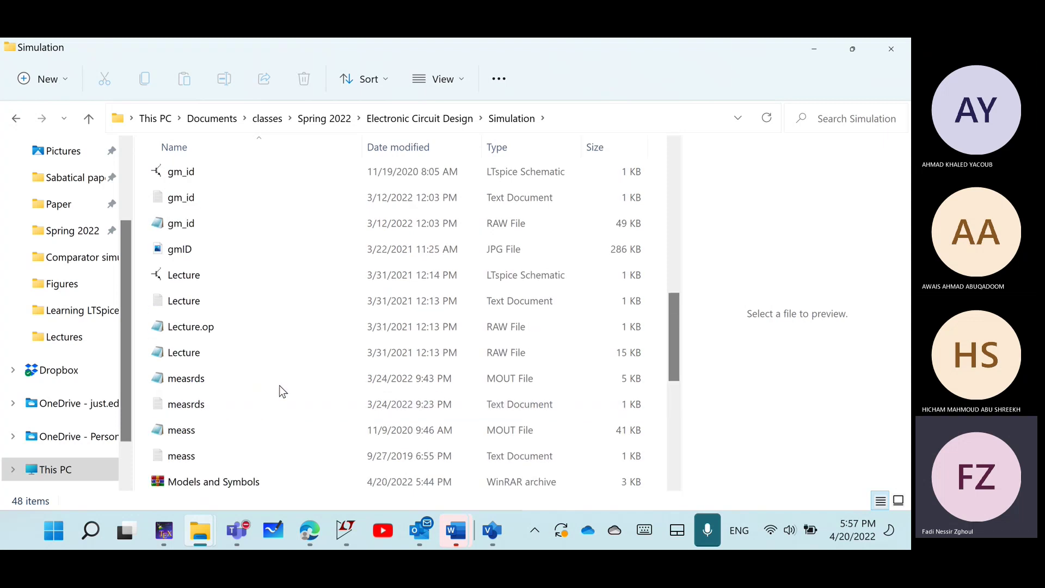
left_click(217, 353)
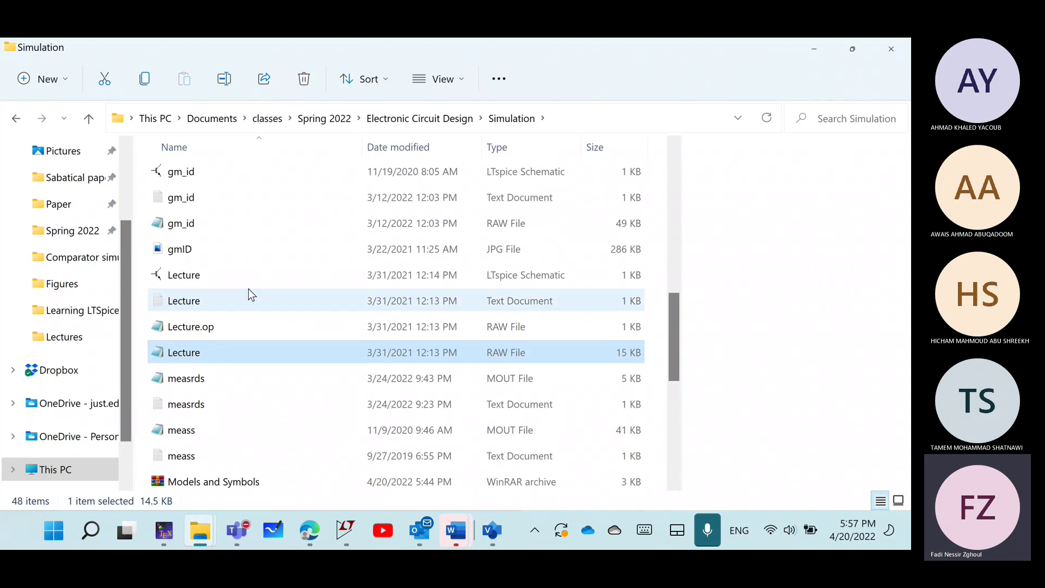
scroll(204, 255, "up", 2)
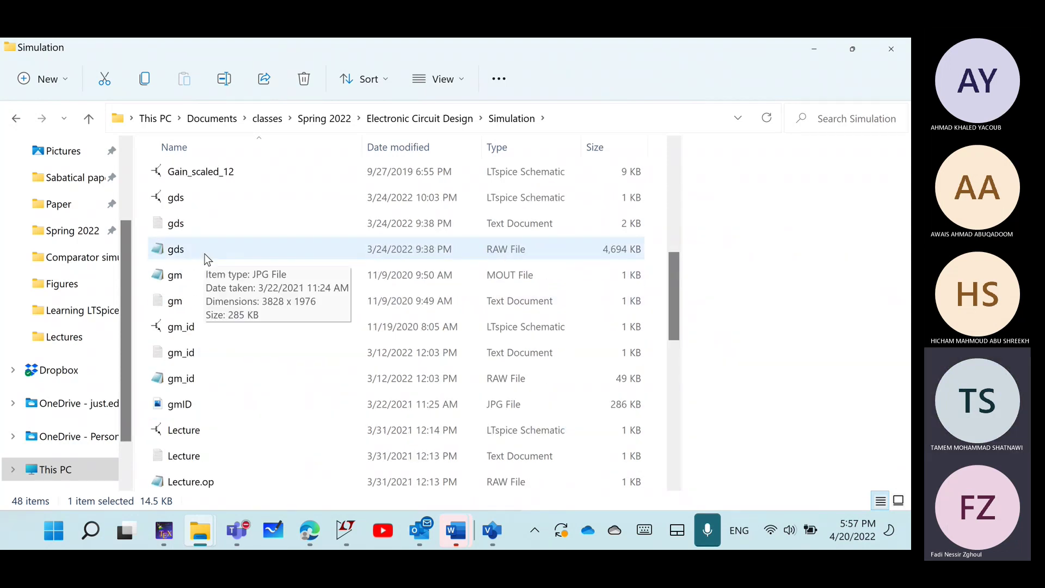
scroll(204, 253, "up", 2)
scroll(205, 254, "up", 2)
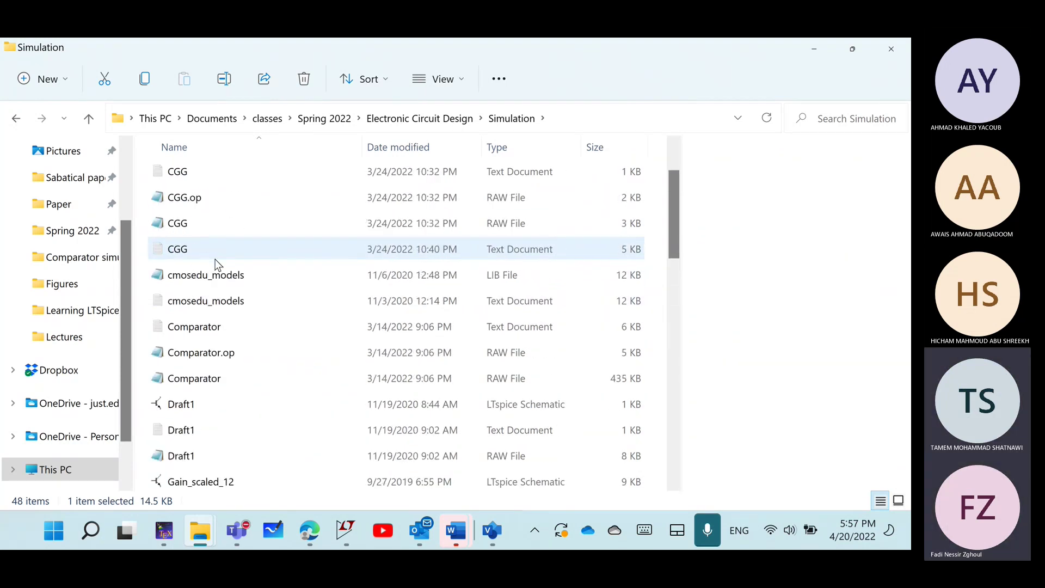
scroll(215, 260, "up", 1)
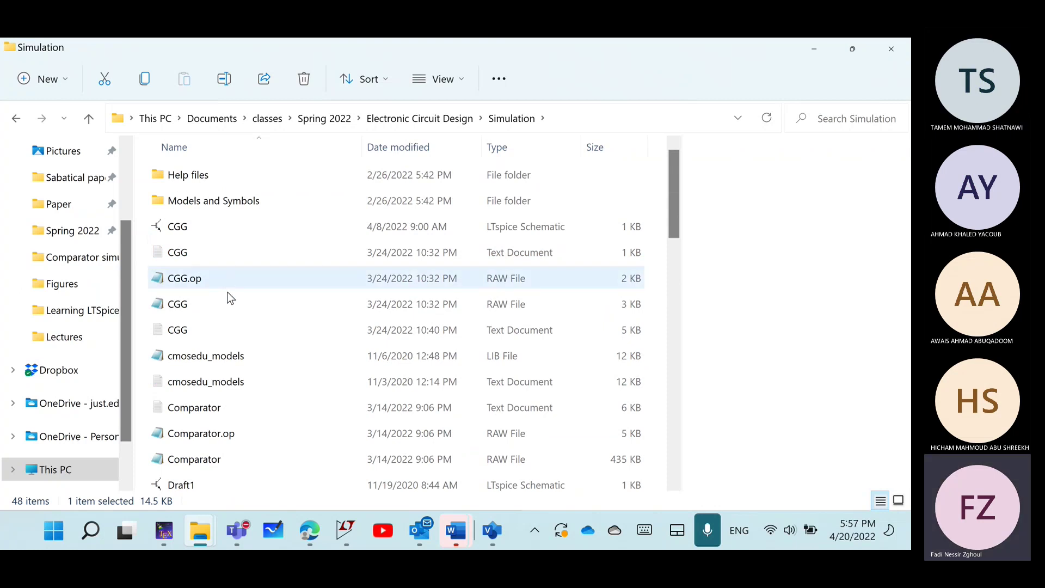
- Open the Lecture schematic from the Simulation folder in LTspice, examine its sources and directives, and close it
scroll(228, 299, "down", 1)
scroll(228, 306, "down", 5)
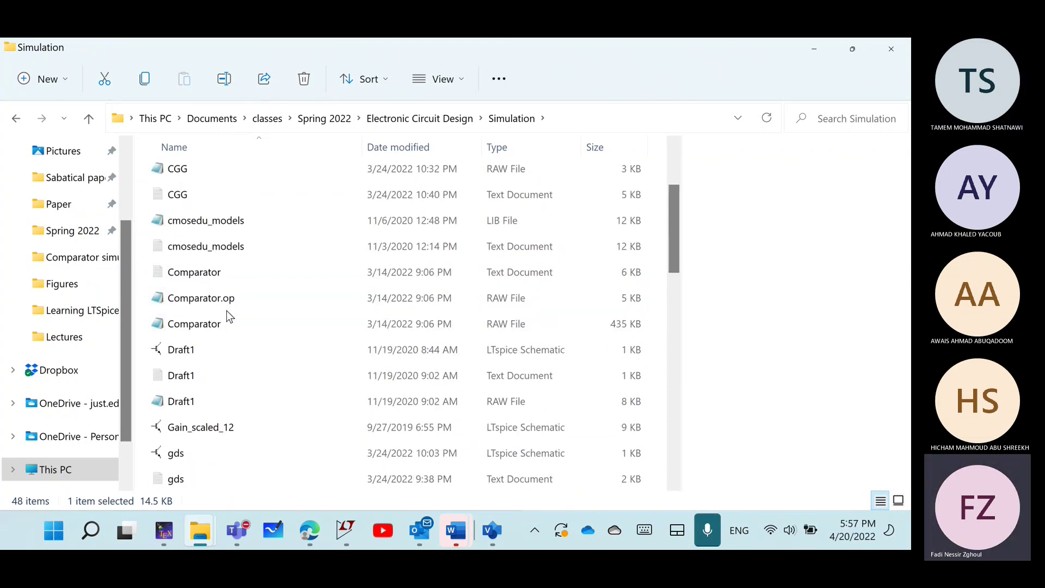
scroll(231, 325, "down", 1)
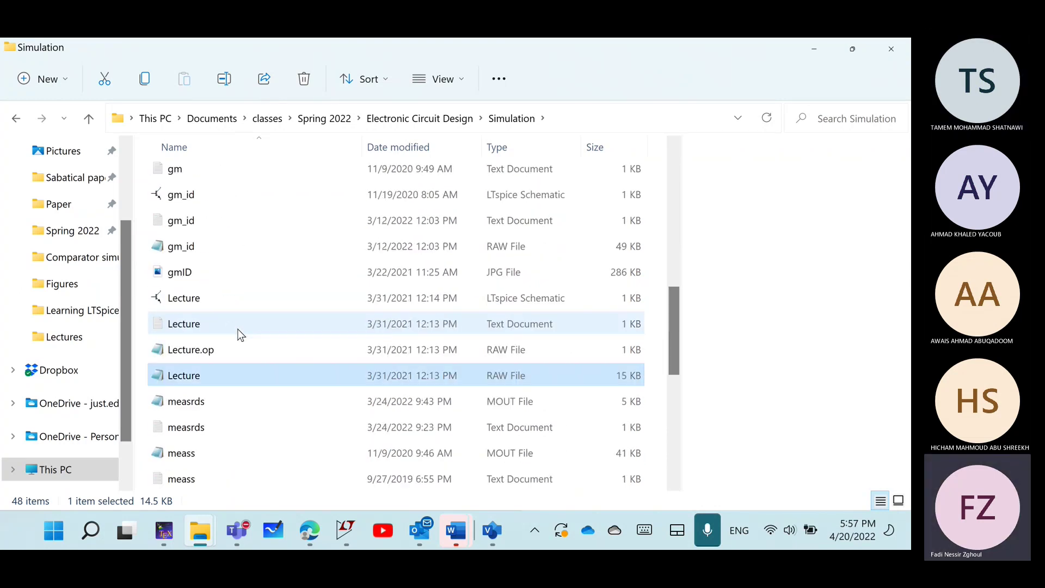
double_click(191, 301)
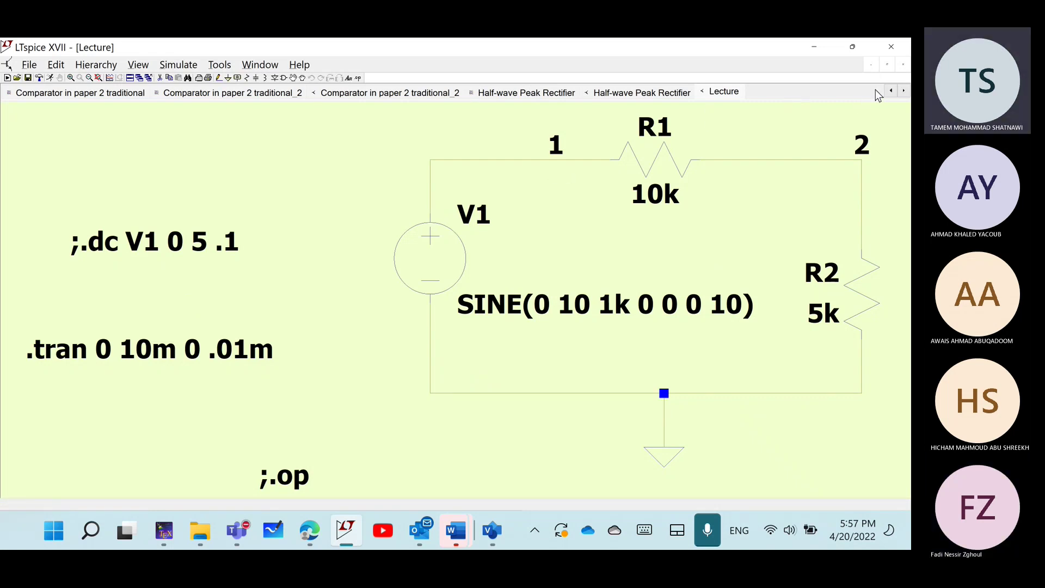
left_click(903, 64)
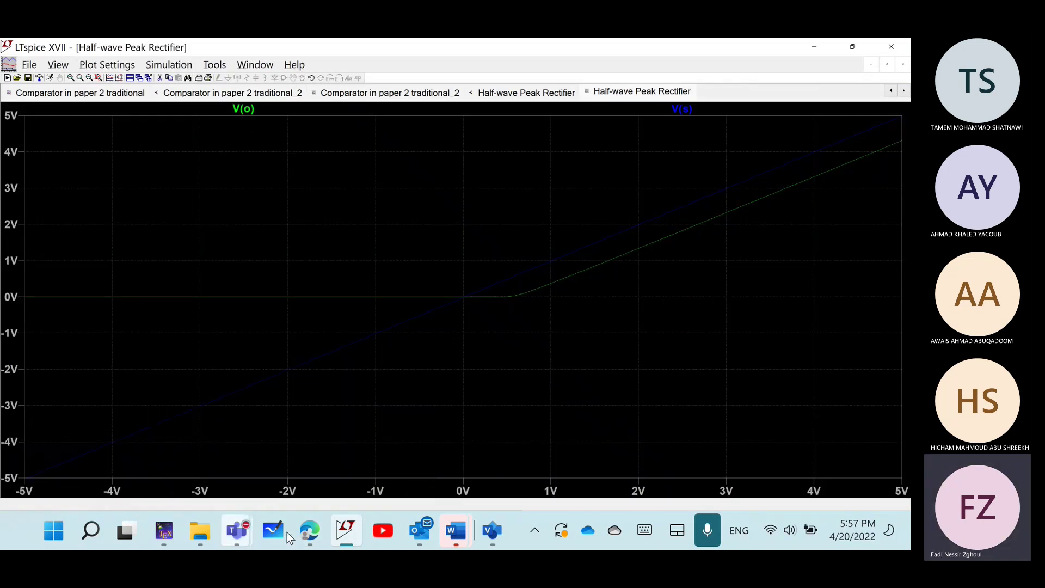
- Switch to Edge to check the Assignment #3 tasks, and return to the Simulation folder in File Explorer
mouse_move(309, 531)
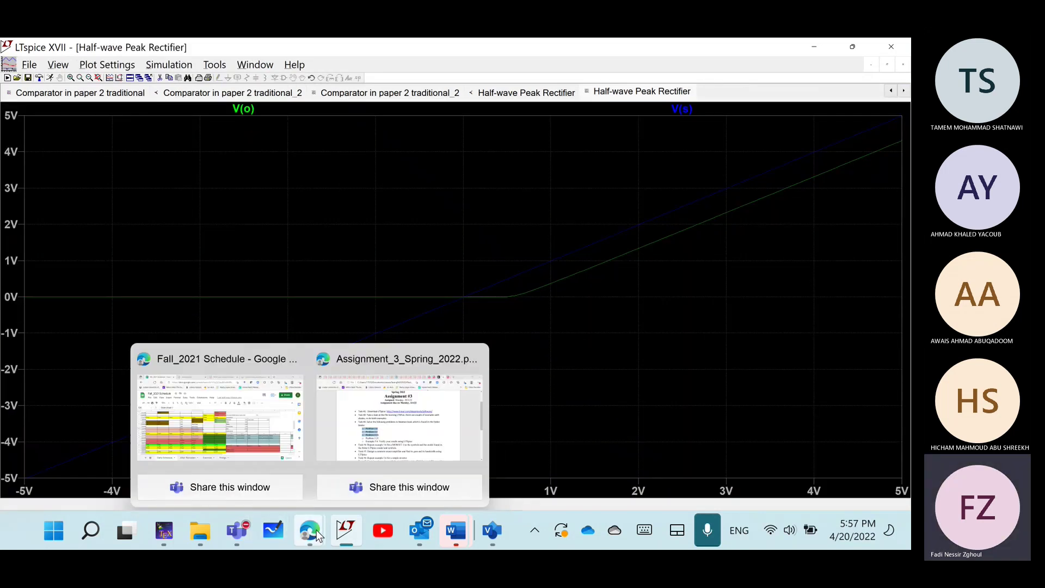
left_click(360, 435)
mouse_move(200, 531)
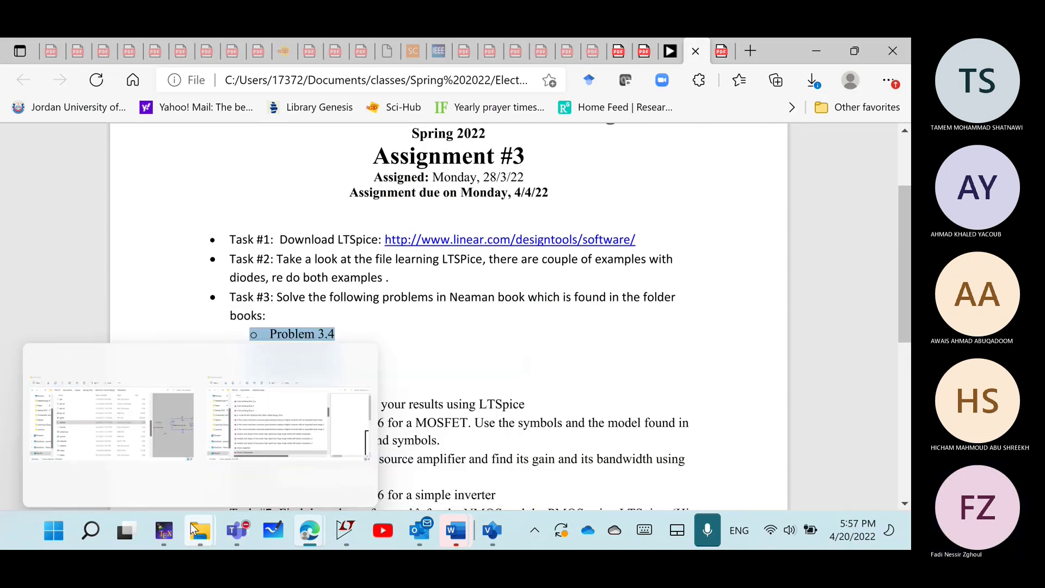
left_click(118, 442)
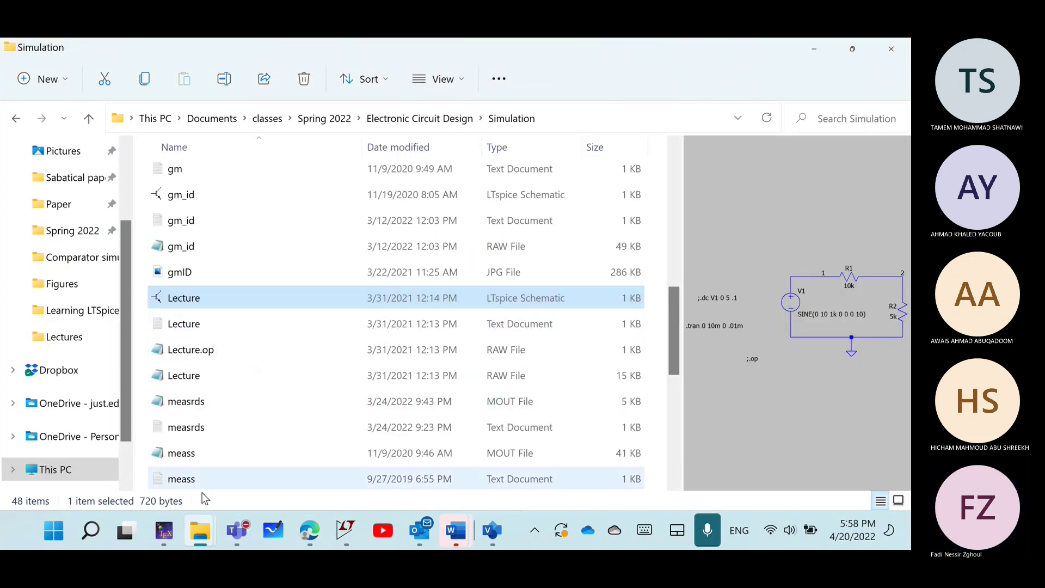
- Go to the classes folder, enter Neamen book and open the Microelectronics_4th- PDF in Edge
left_click(267, 122)
scroll(199, 435, "up", 2)
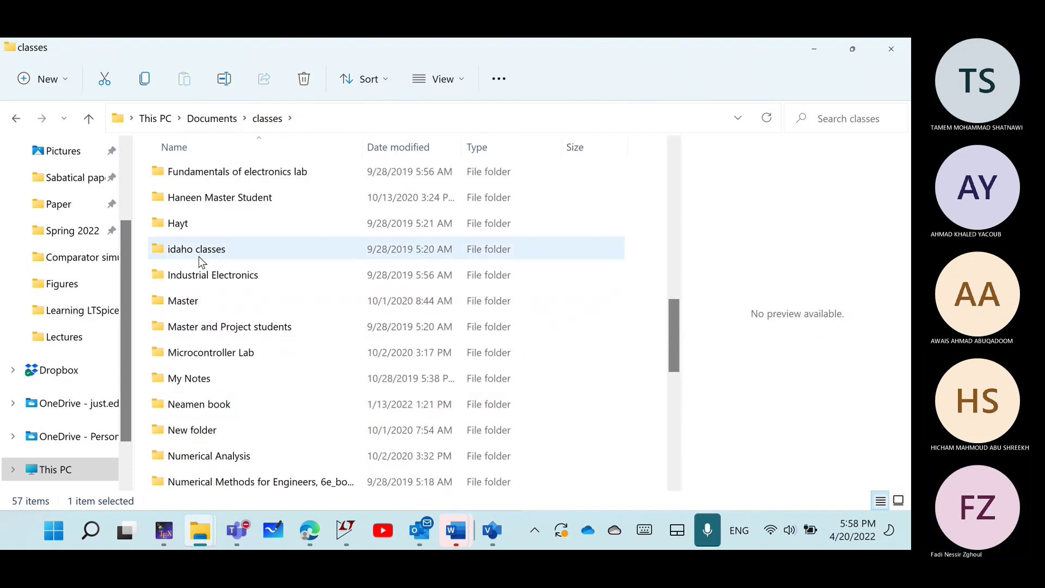
left_click(200, 407)
double_click(199, 407)
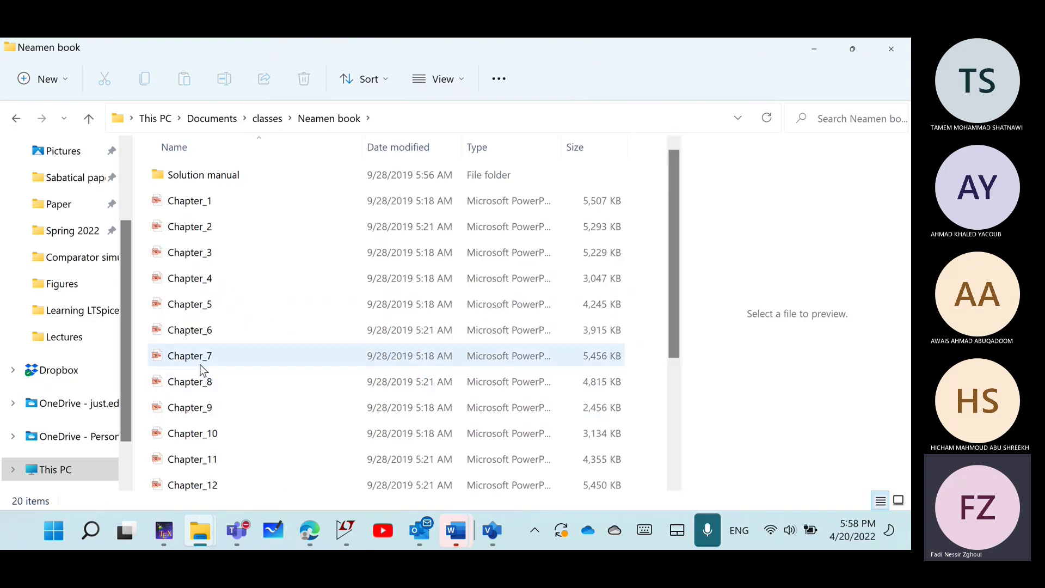
scroll(163, 338, "down", 2)
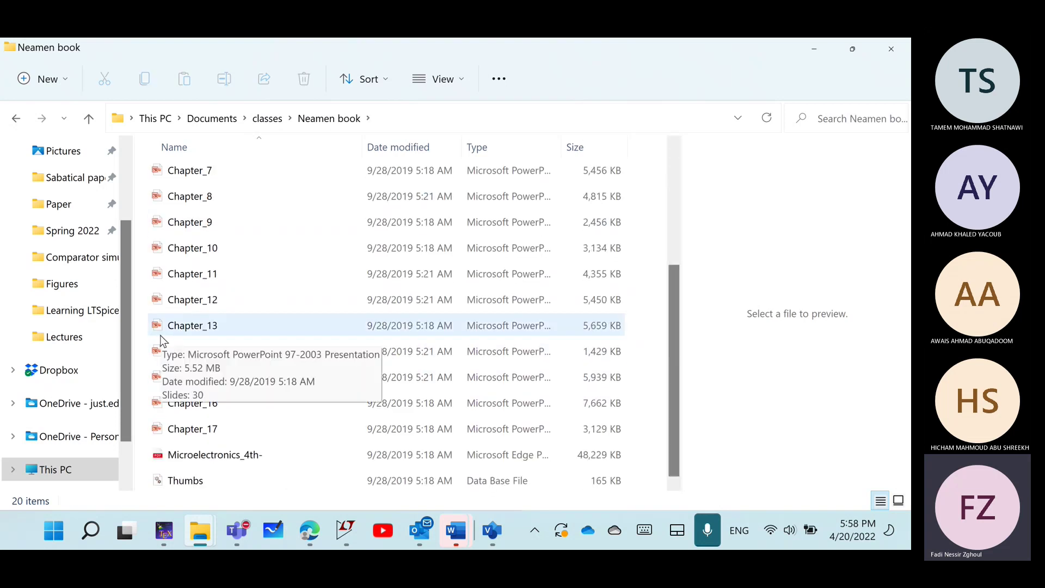
double_click(205, 458)
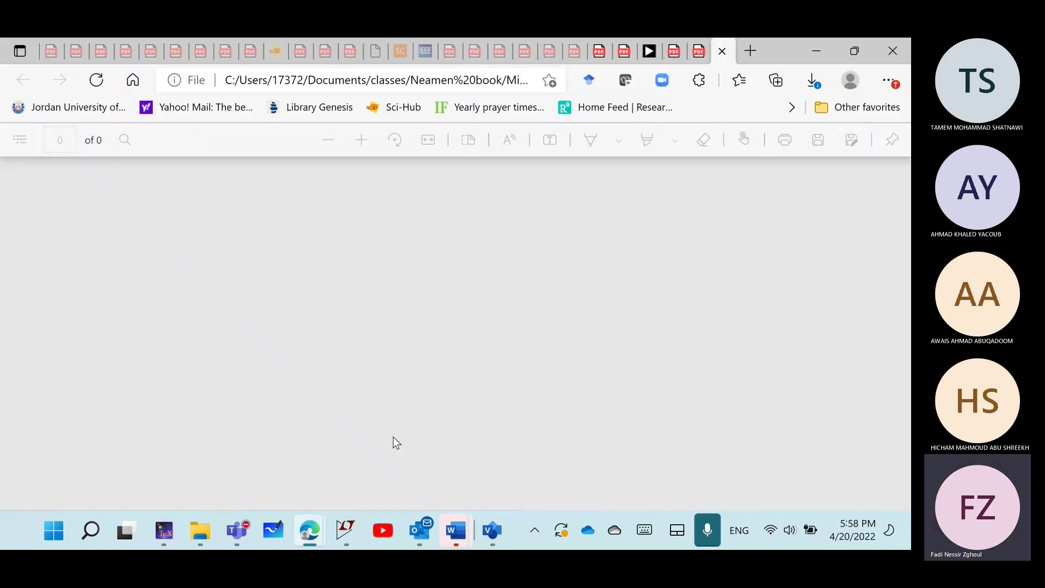
- Go to page 224 of the textbook PDF, followed by pages 300 and 350, to locate the bipolar transistor chapter
left_click(65, 141)
type("224")
key("Return")
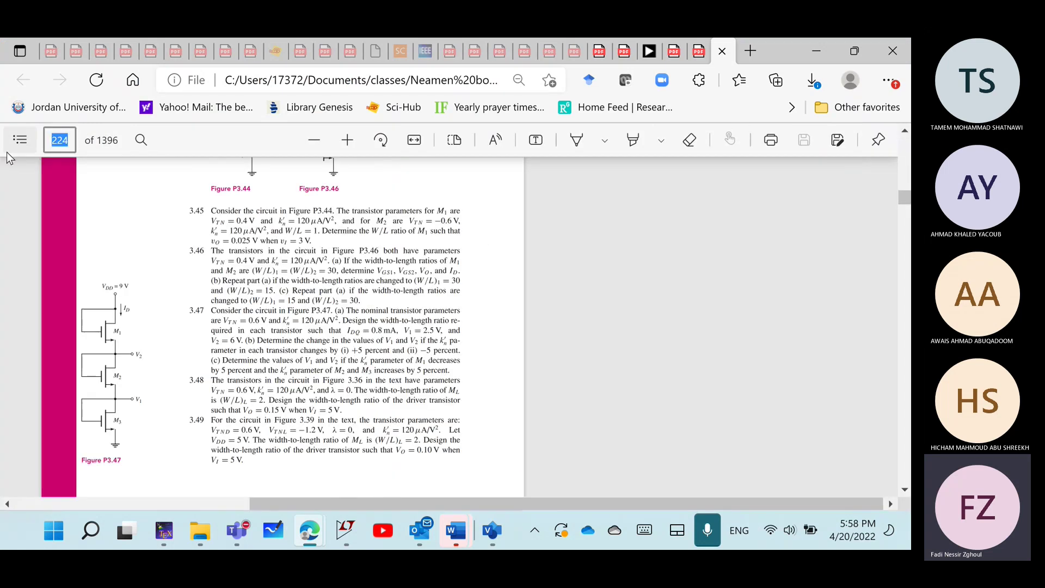
type("300")
key("Return")
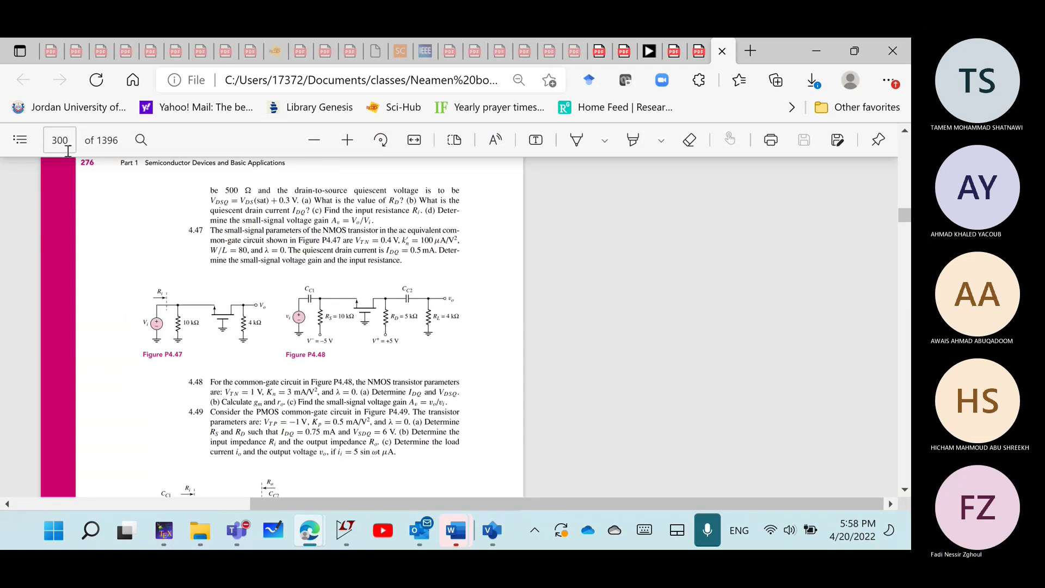
left_click(68, 144)
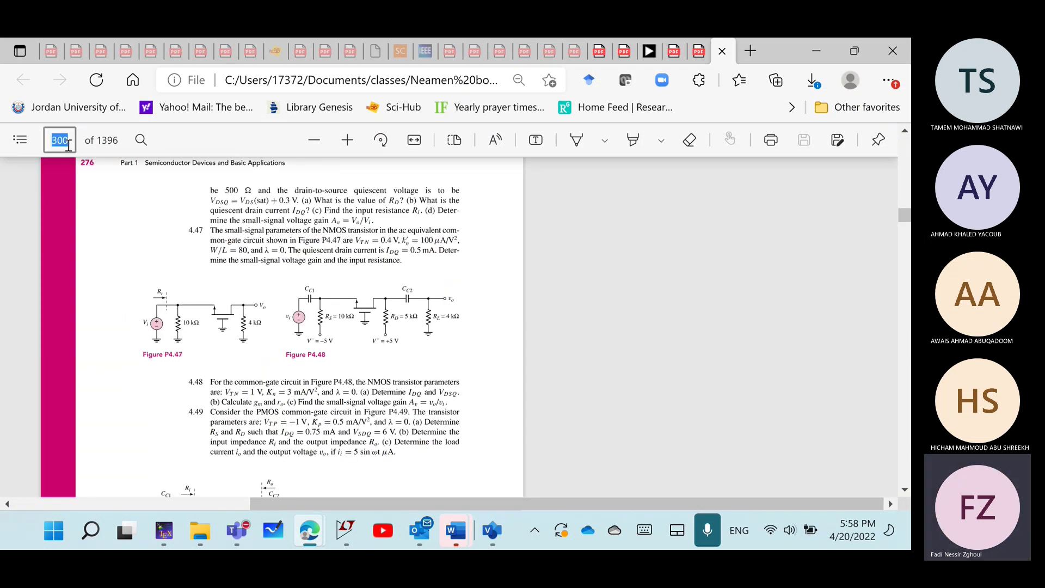
type("350")
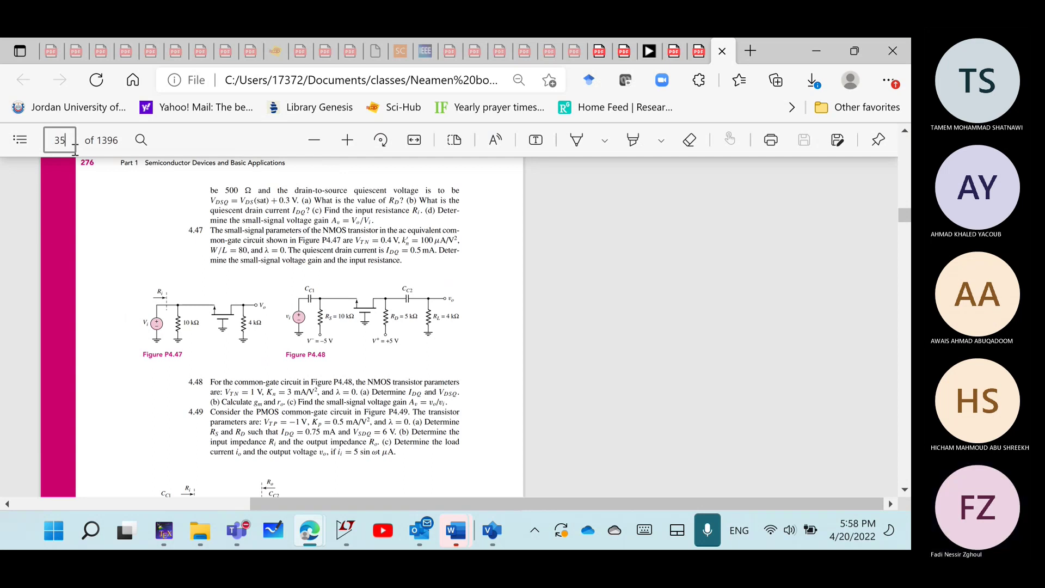
key("Return")
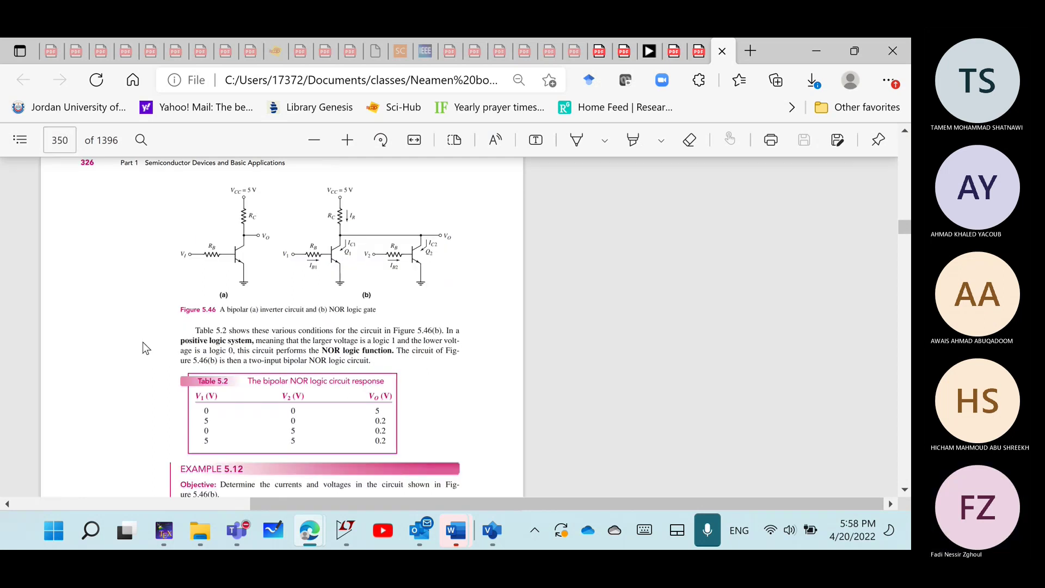
- Look back through the Bipolar Junction Transistor chapter from page 326 to find the npn and pnp circuits of Example 5.6
scroll(145, 337, "down", 3)
scroll(154, 351, "up", 10)
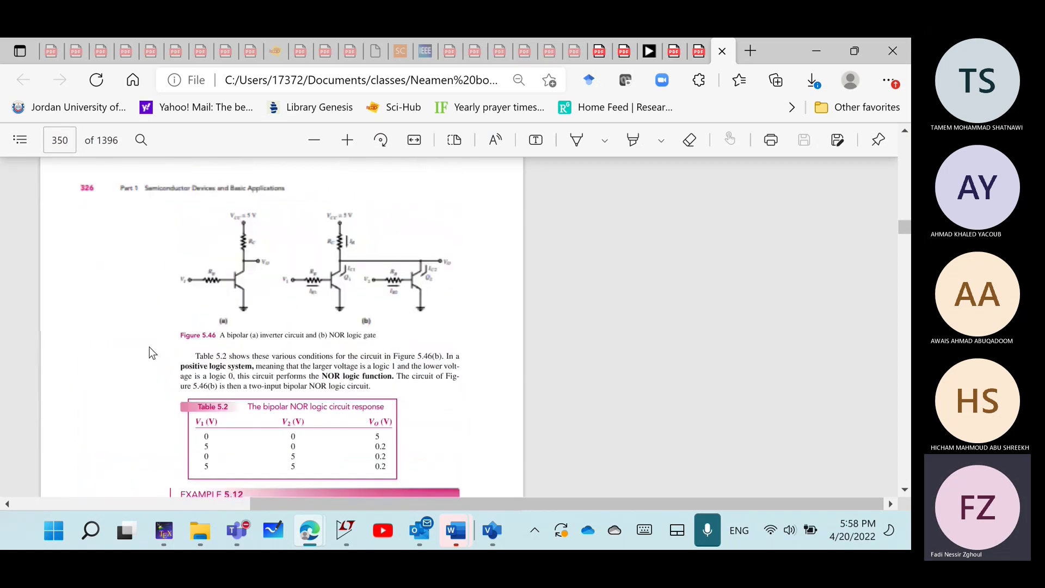
scroll(147, 345, "up", 8)
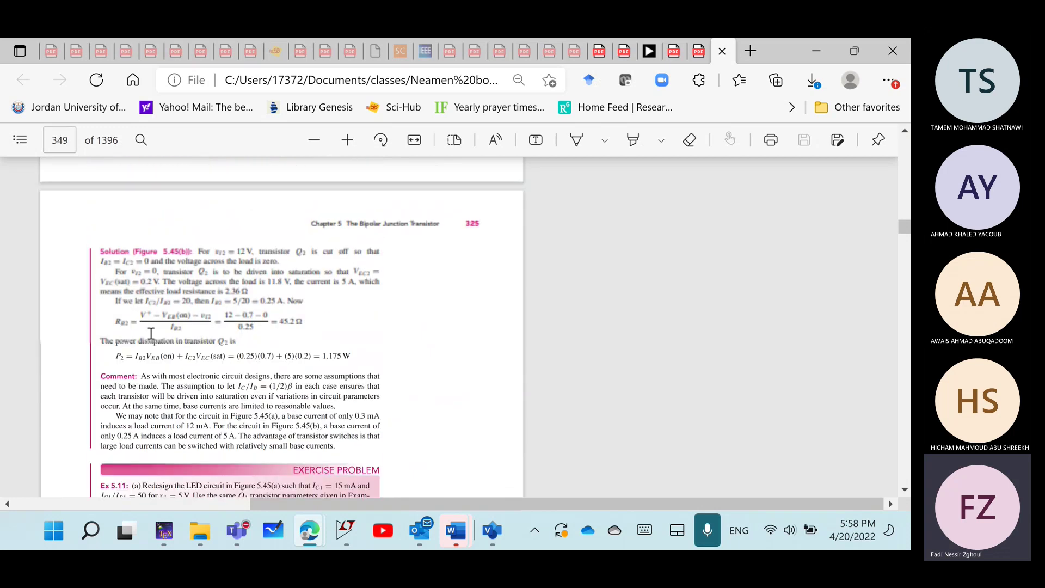
scroll(151, 333, "up", 10)
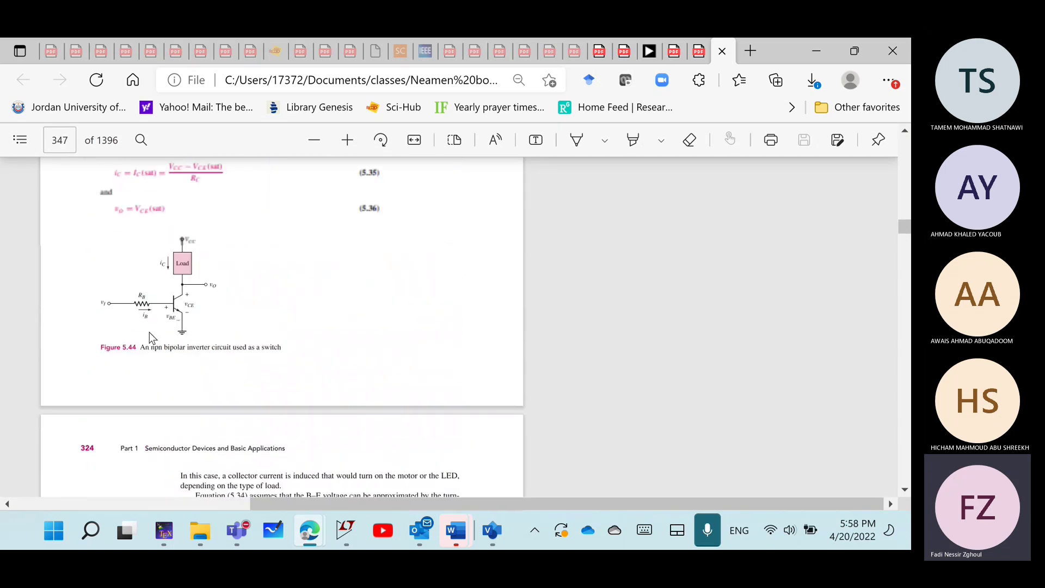
scroll(147, 331, "up", 10)
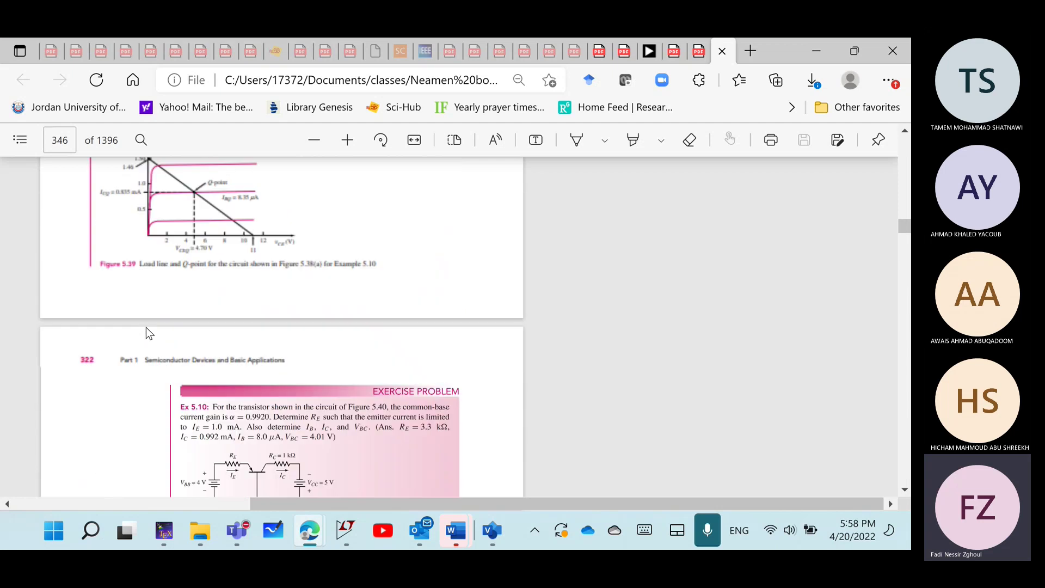
scroll(141, 324, "up", 10)
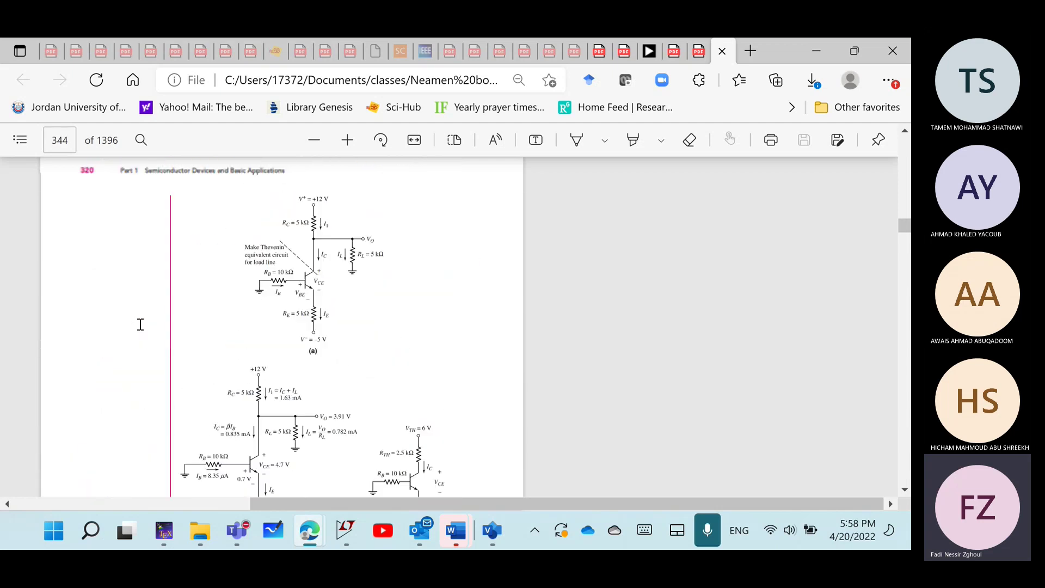
scroll(141, 325, "up", 10)
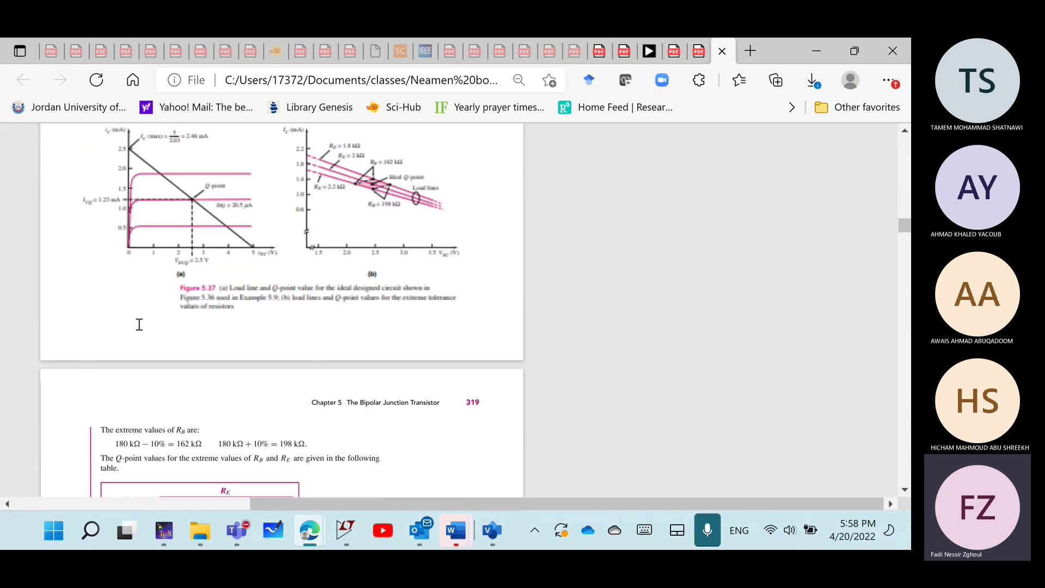
scroll(139, 324, "up", 10)
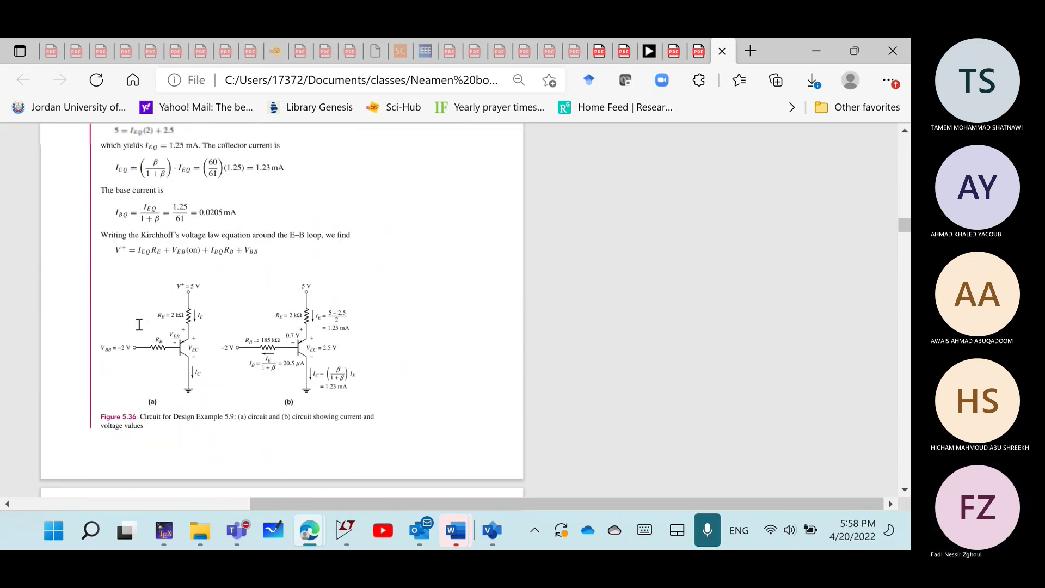
scroll(140, 324, "up", 10)
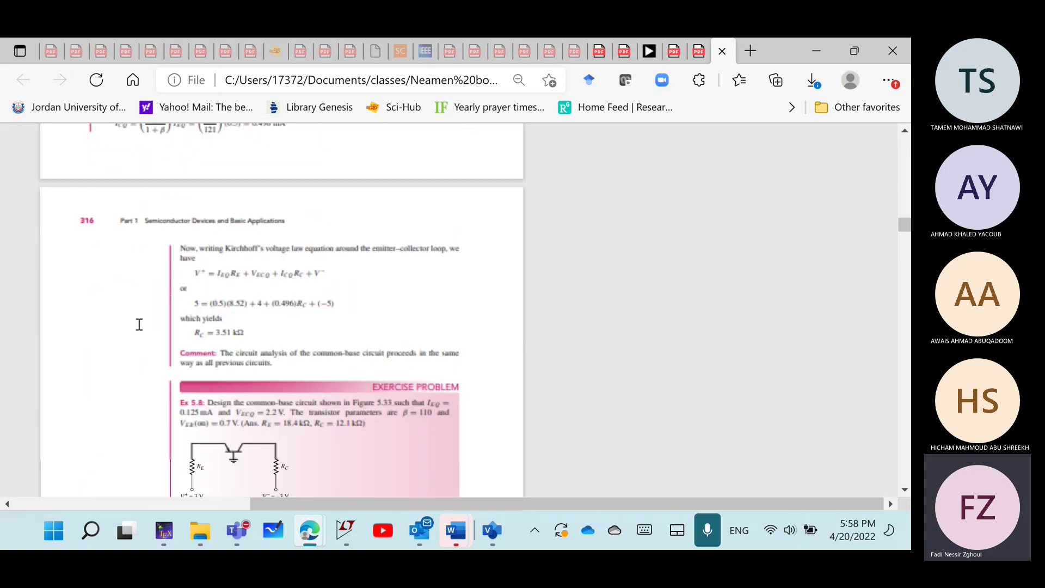
scroll(139, 325, "up", 10)
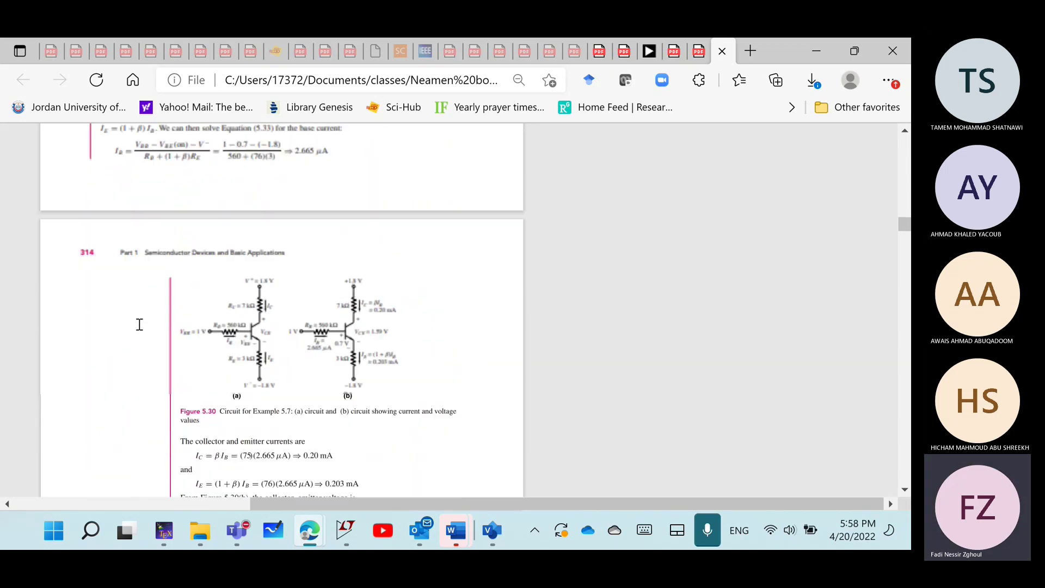
scroll(140, 324, "up", 10)
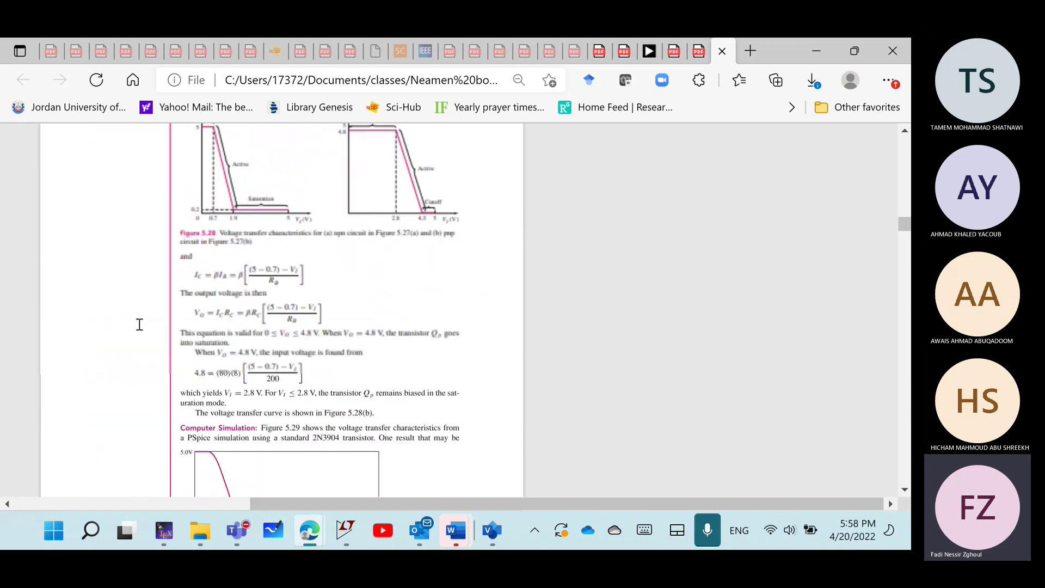
scroll(140, 325, "up", 5)
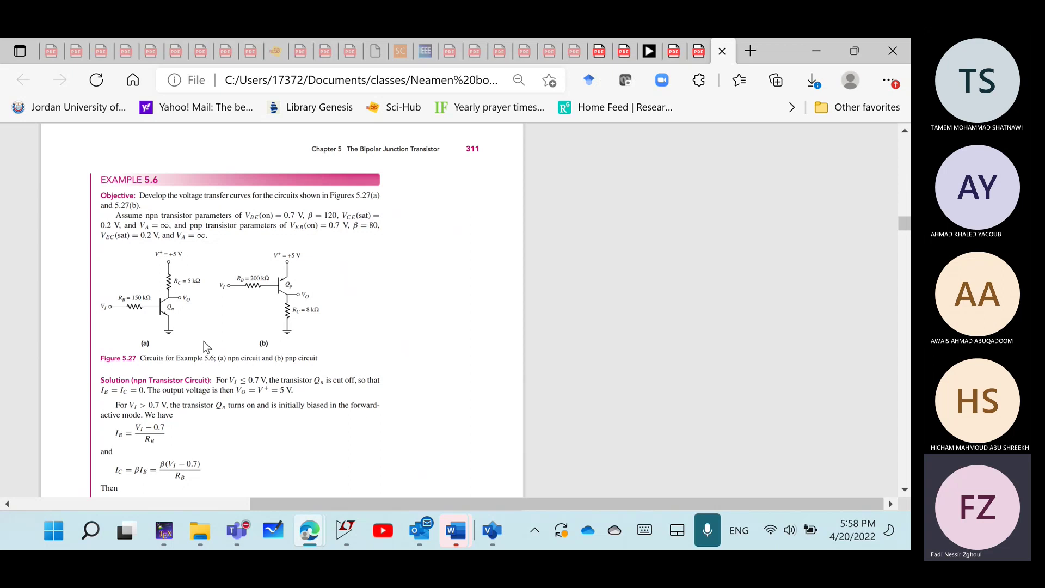
- Examine the voltage transfer curves in Figures 5.28 and 5.29, selecting part of the Computer Simulation text
scroll(163, 221, "down", 10)
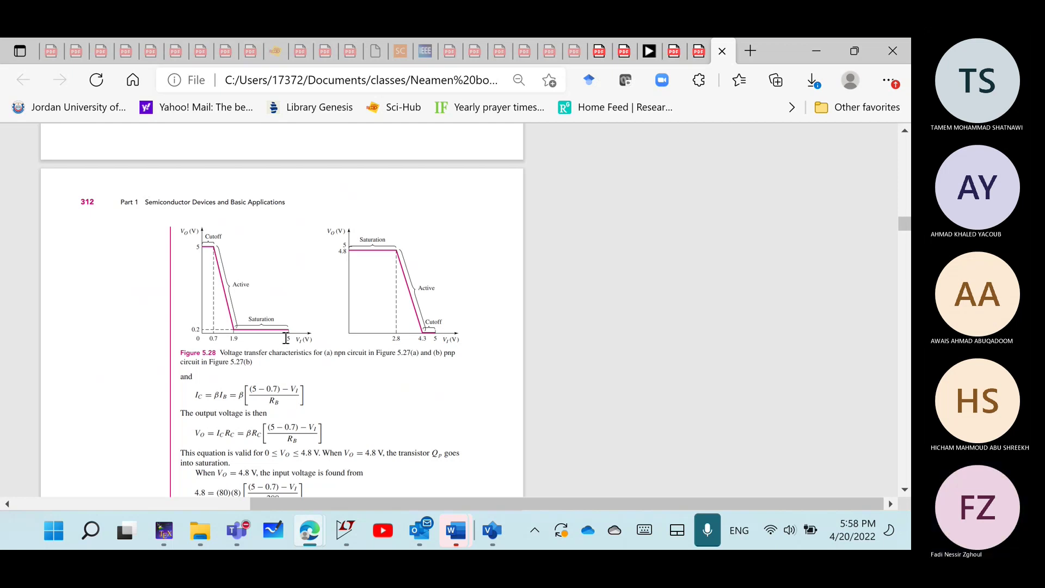
scroll(286, 339, "down", 5)
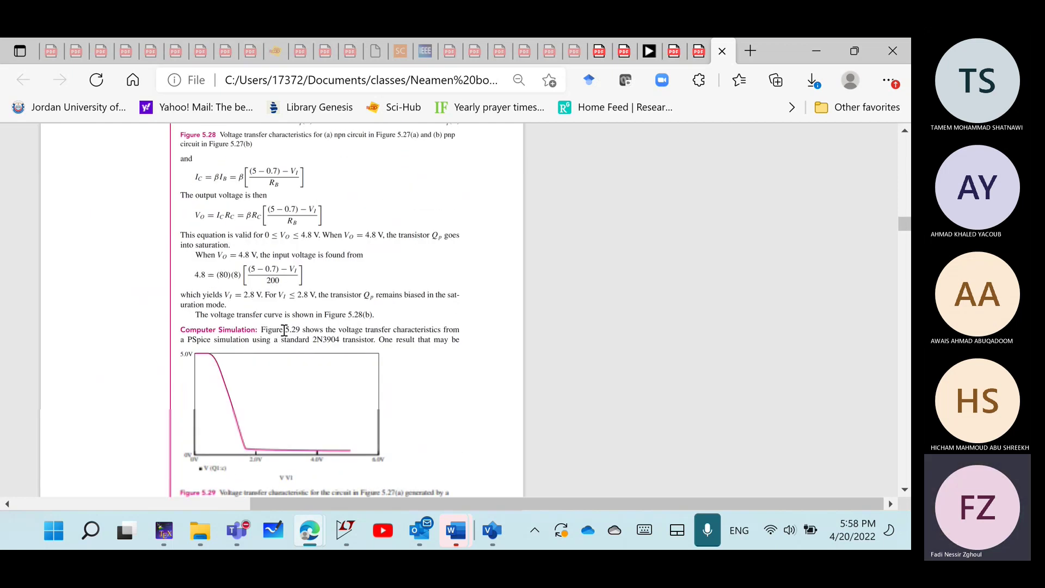
left_click_drag(218, 268, 253, 278)
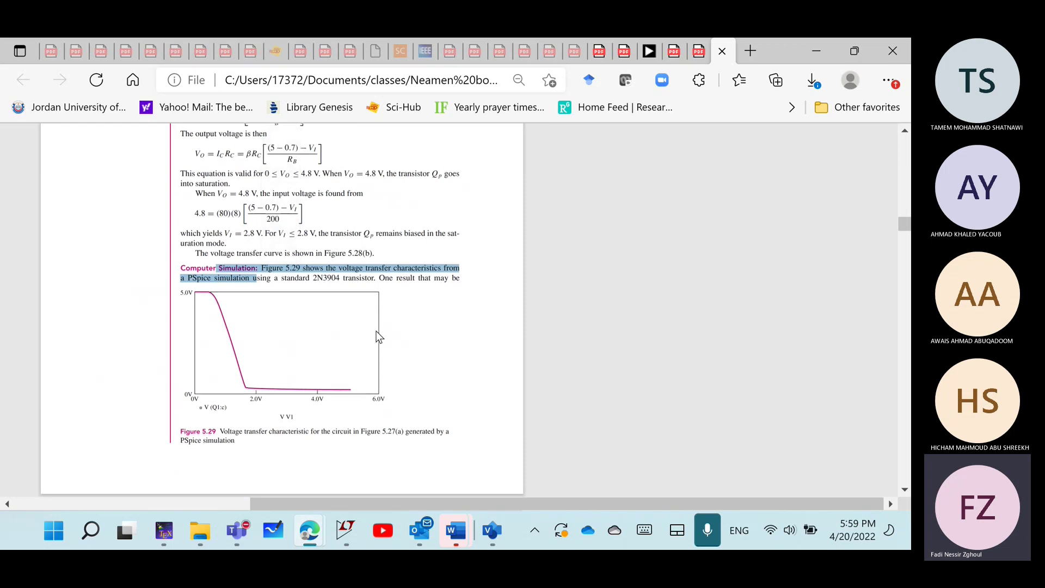
scroll(377, 331, "up", 4)
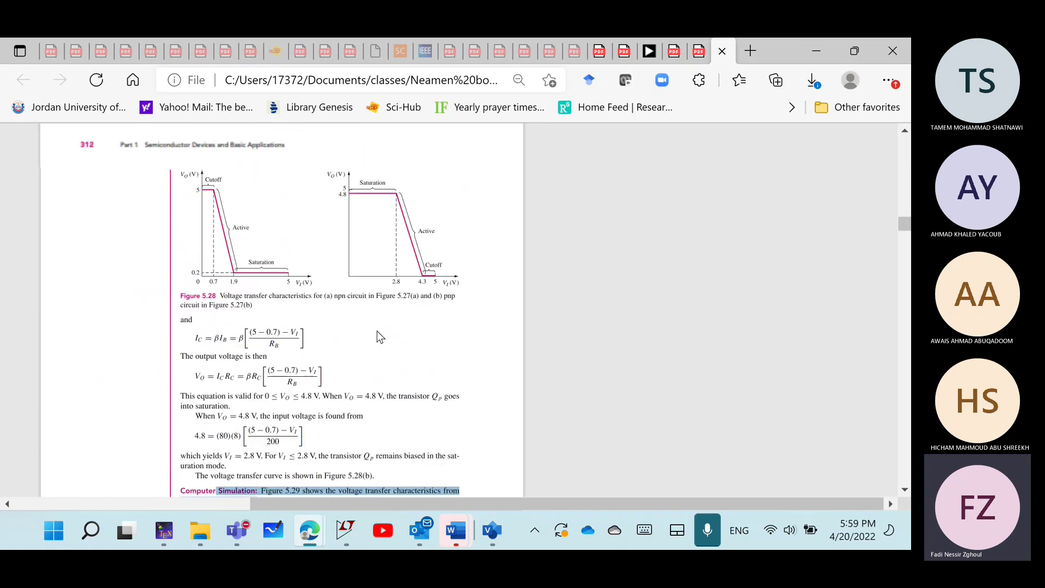
- Switch to LTspice, create a new blank schematic and open the component symbol selection
left_click(348, 528)
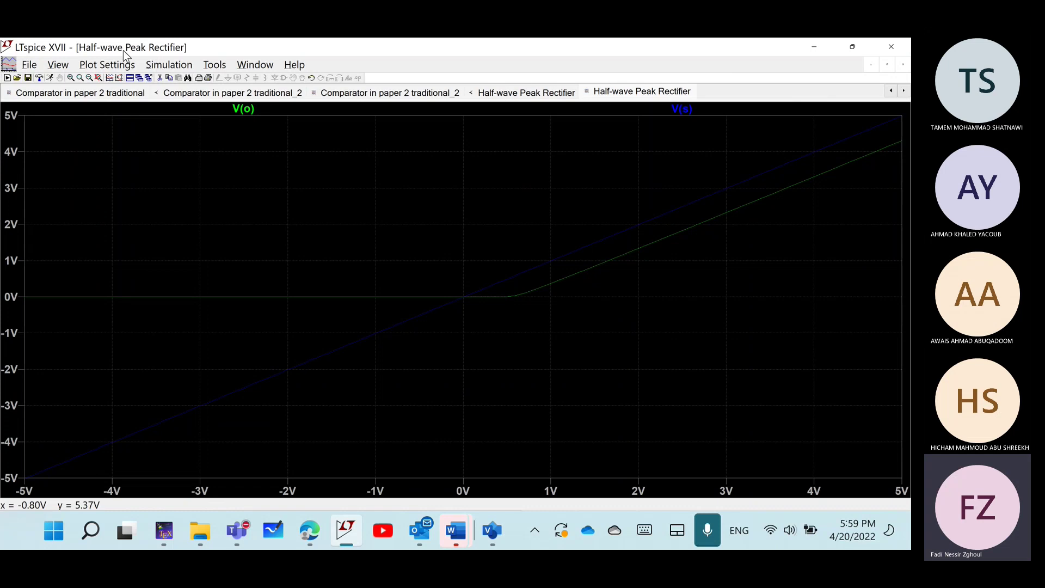
left_click(7, 78)
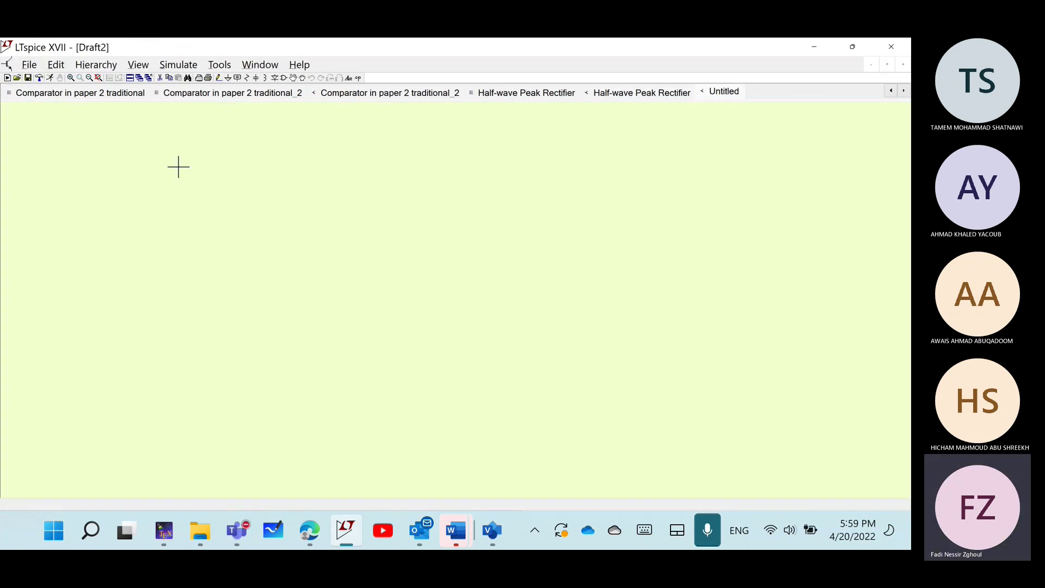
left_click(284, 78)
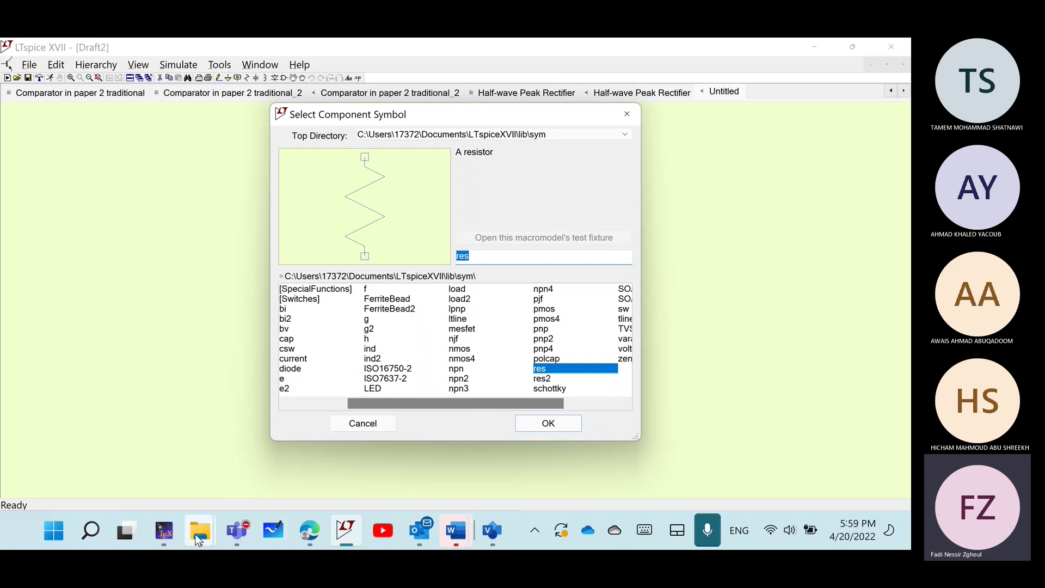
- Switch to the Microelectronics PDF in Edge to check Example 5.6's circuits and select the transistor part number 2N3904 in the simulation text
mouse_move(309, 532)
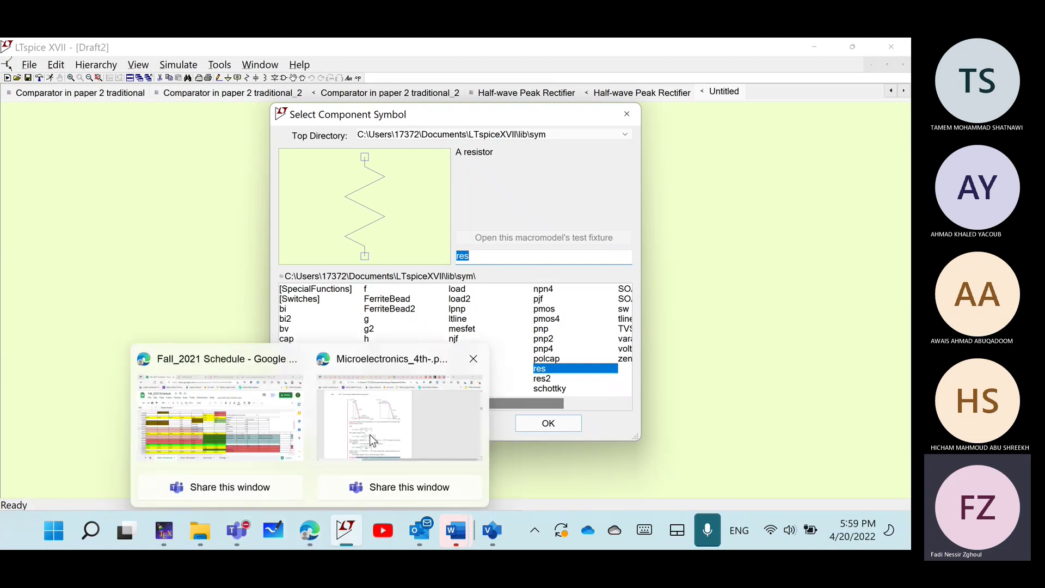
left_click(329, 454)
scroll(340, 306, "down", 10)
scroll(340, 306, "up", 4)
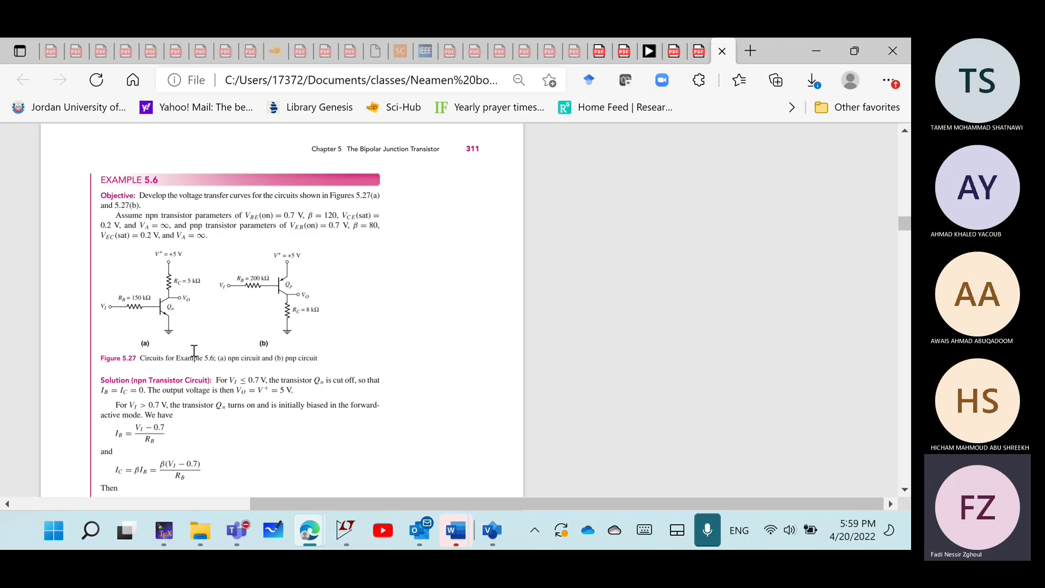
scroll(193, 350, "down", 15)
scroll(194, 350, "down", 8)
scroll(272, 271, "up", 2)
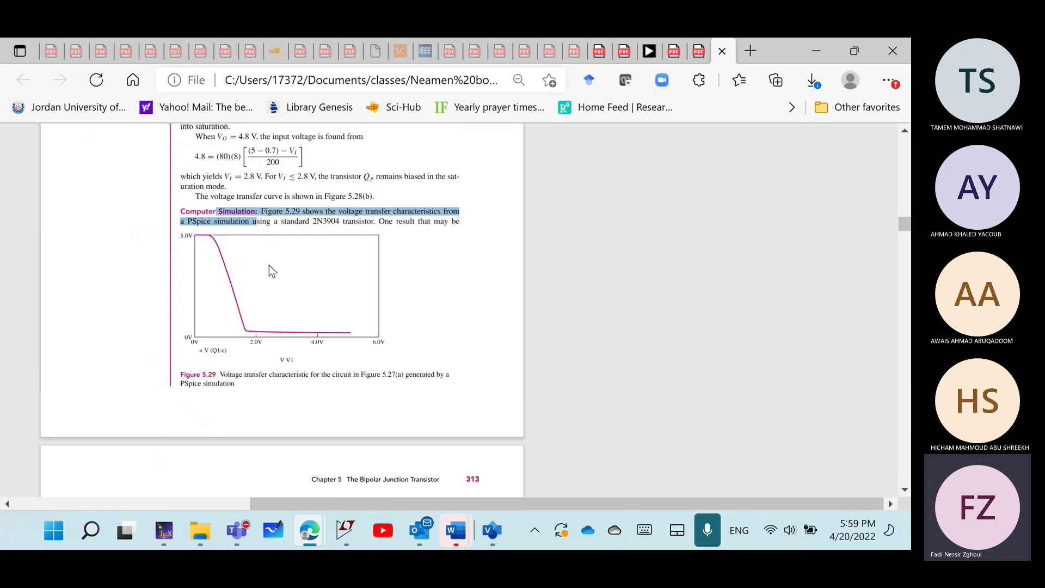
left_click_drag(314, 220, 340, 224)
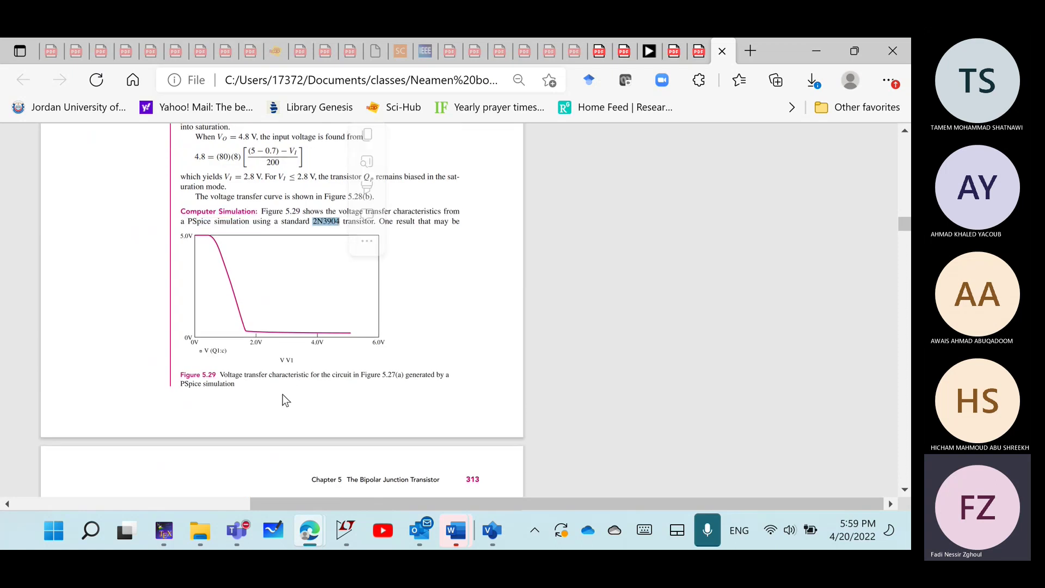
- Return to LTspice and place a single npn transistor in the new schematic
left_click(345, 530)
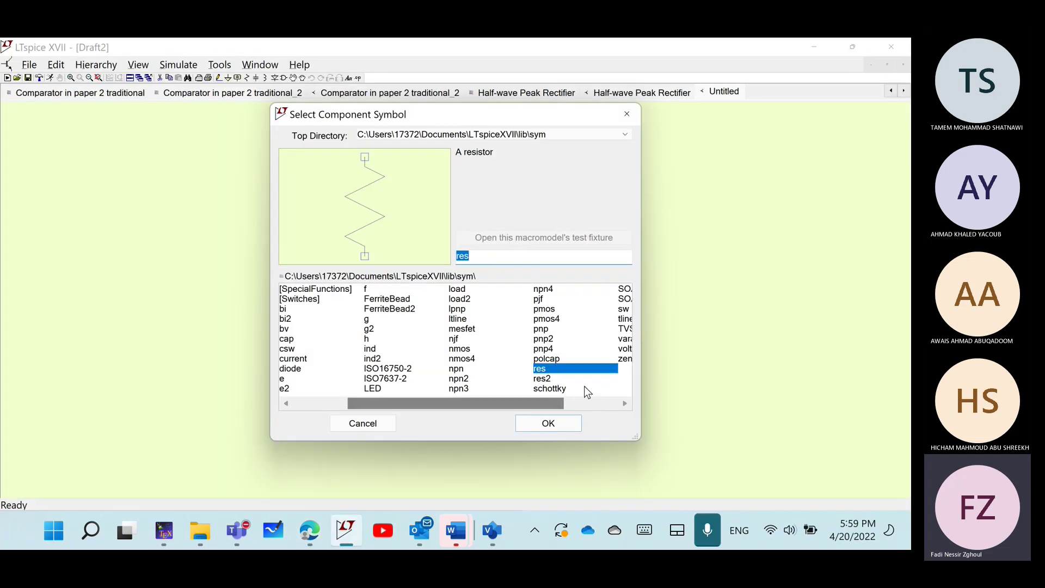
left_click(456, 369)
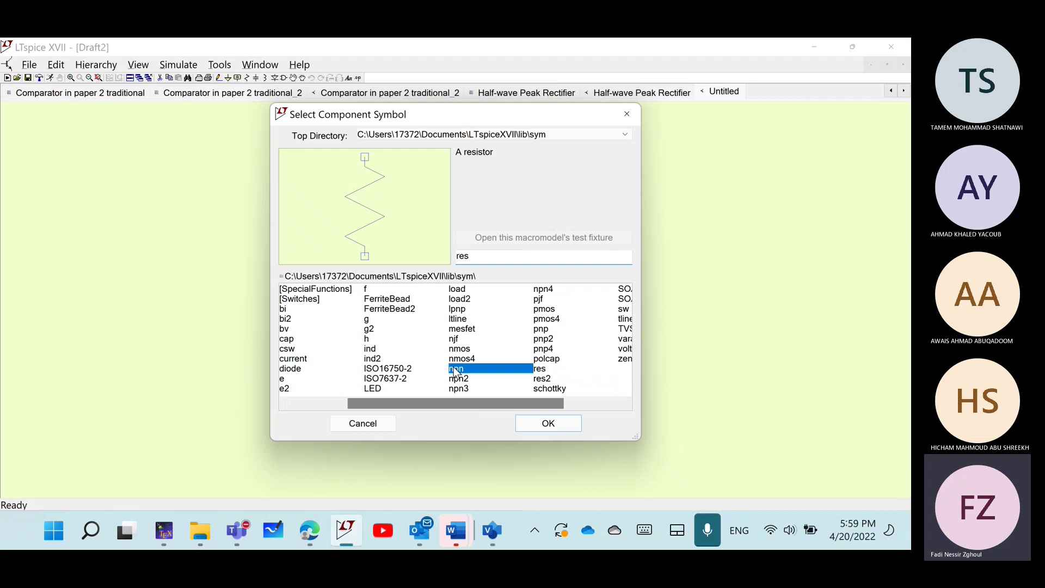
left_click(535, 423)
left_click(355, 233)
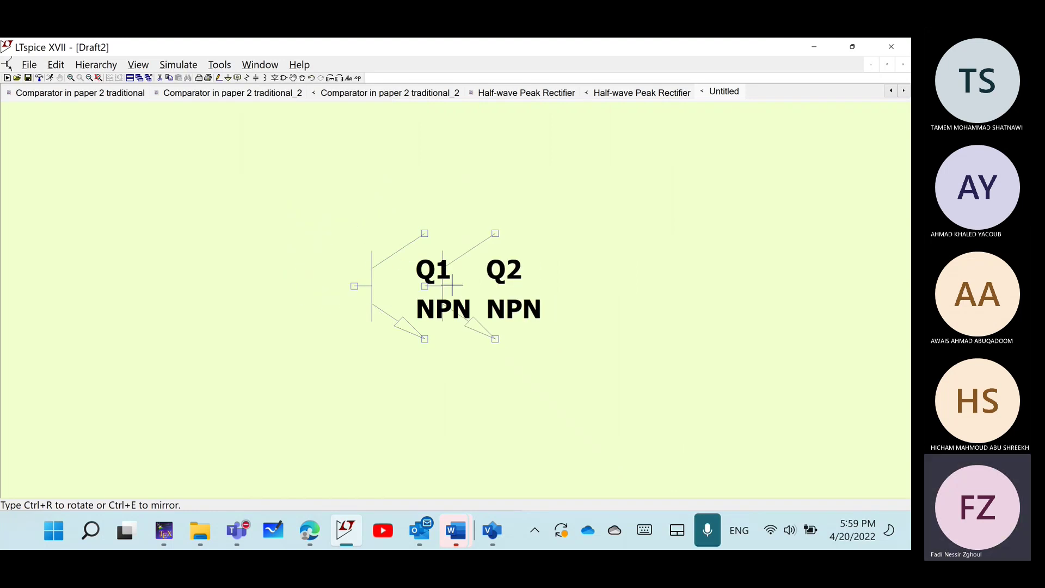
key("Escape")
- Assign the NXP 2N3904 model to the placed npn transistor
right_click(375, 284)
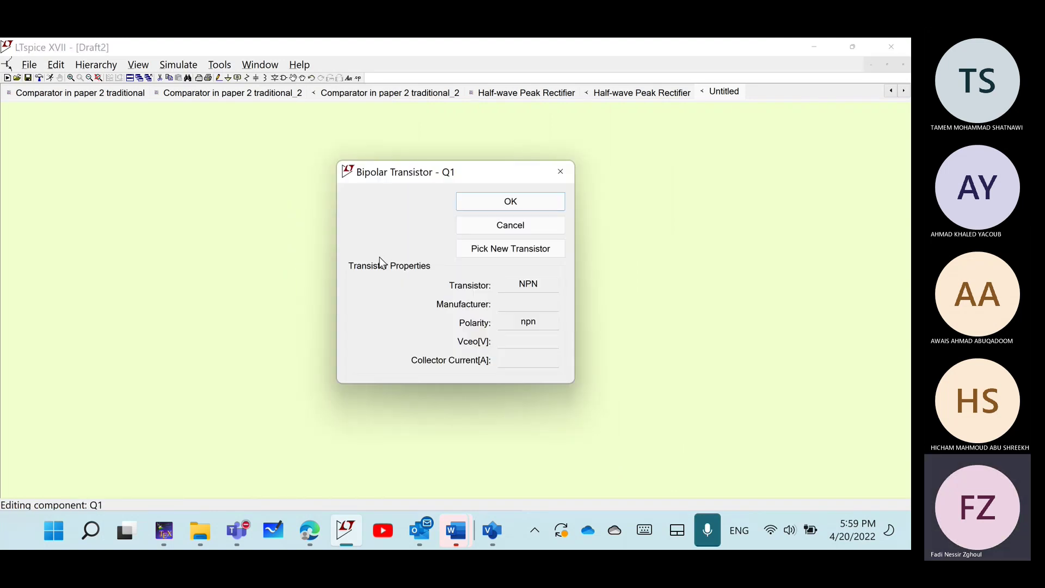
left_click(523, 250)
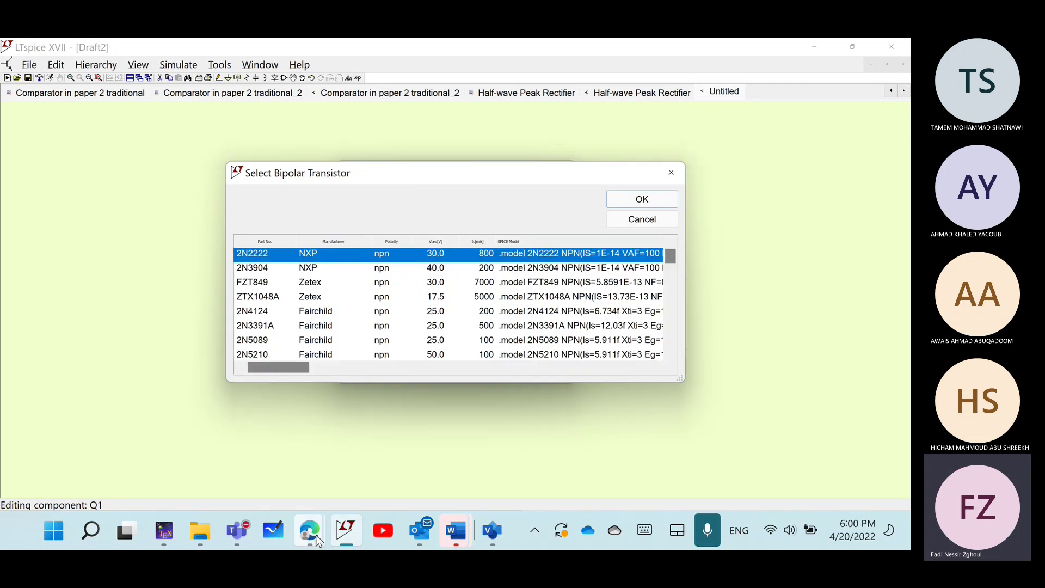
mouse_move(312, 535)
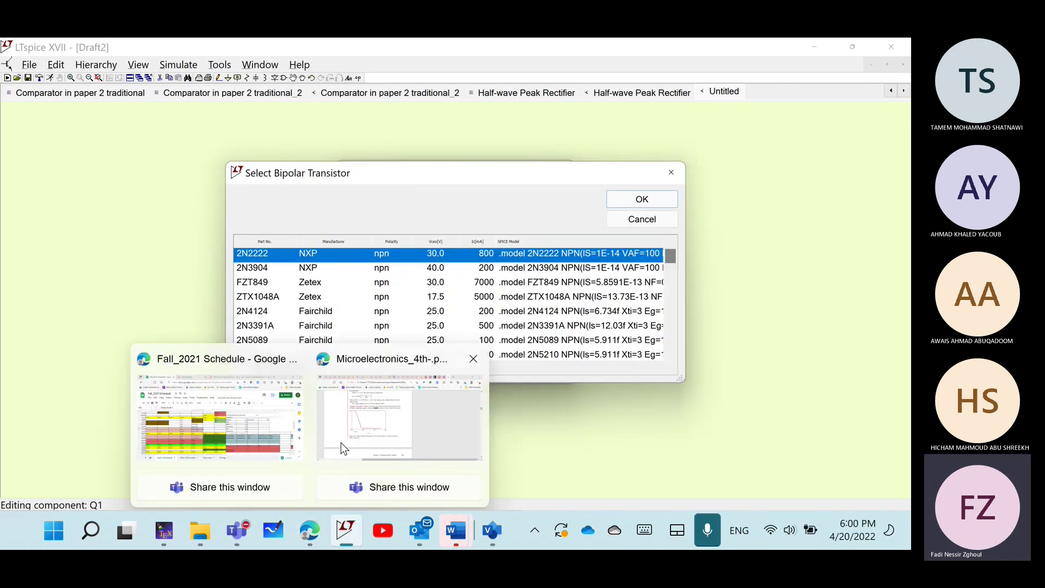
mouse_move(341, 442)
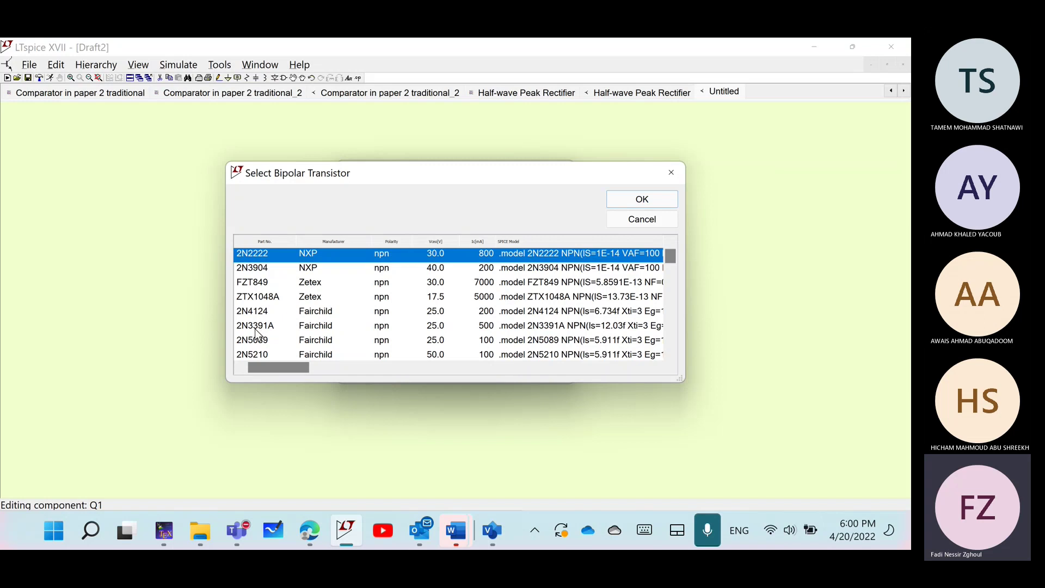
left_click(243, 299)
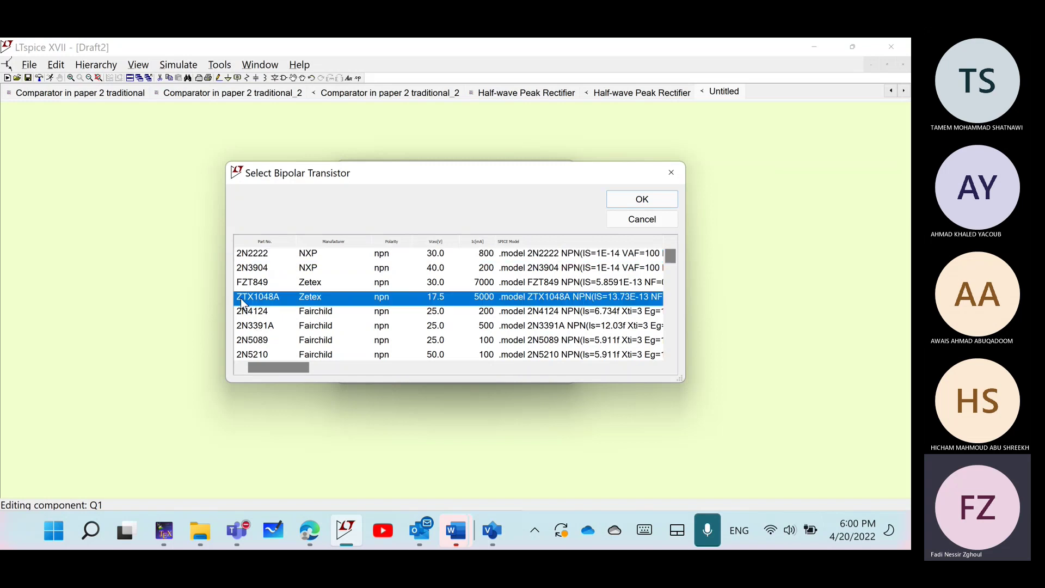
left_click(252, 268)
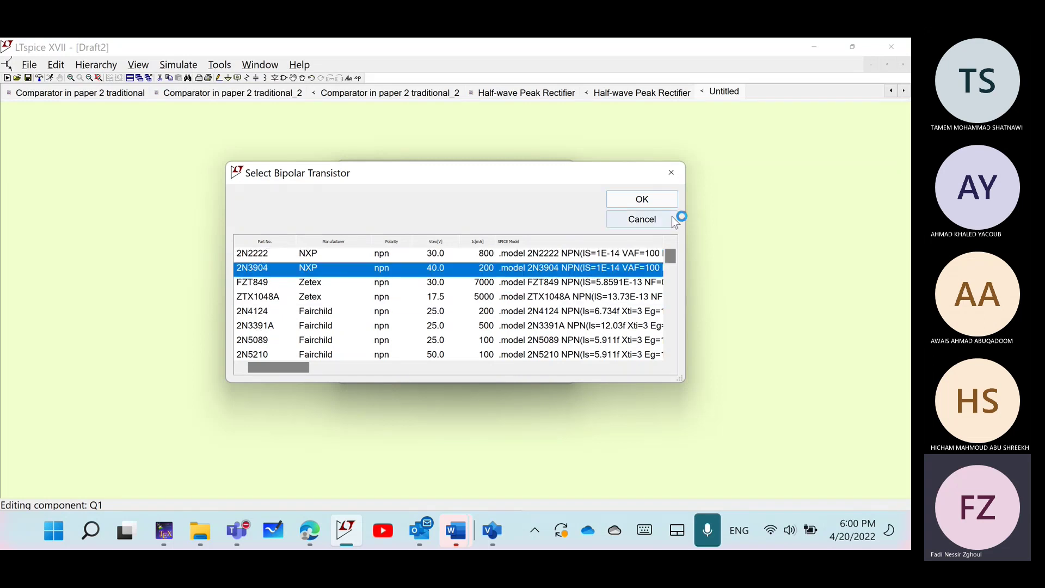
left_click(658, 199)
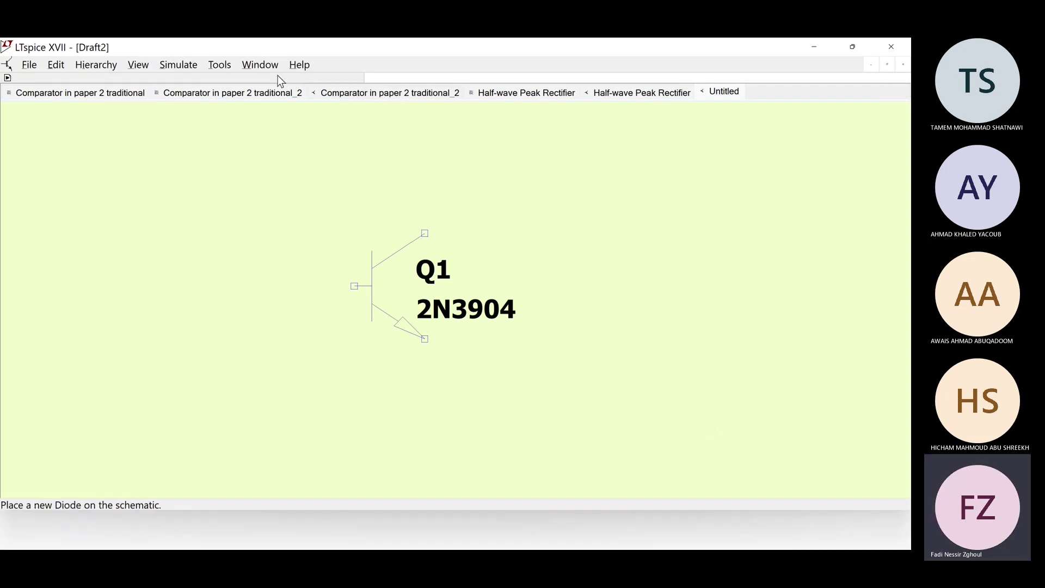
- Add a voltage component to the schematic and place it to the left of the transistor, slightly above its base
left_click(284, 79)
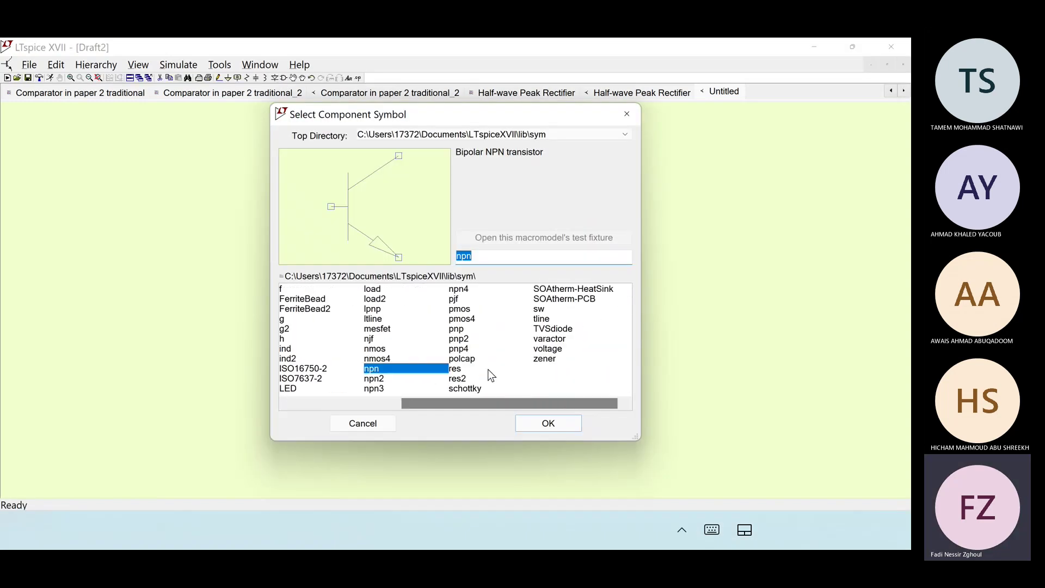
left_click(560, 349)
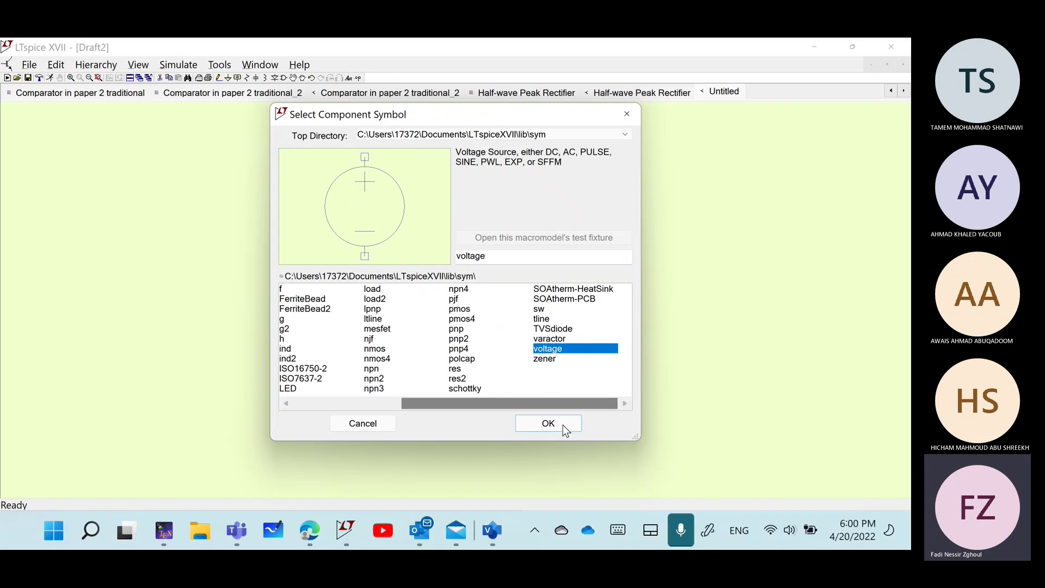
left_click(563, 428)
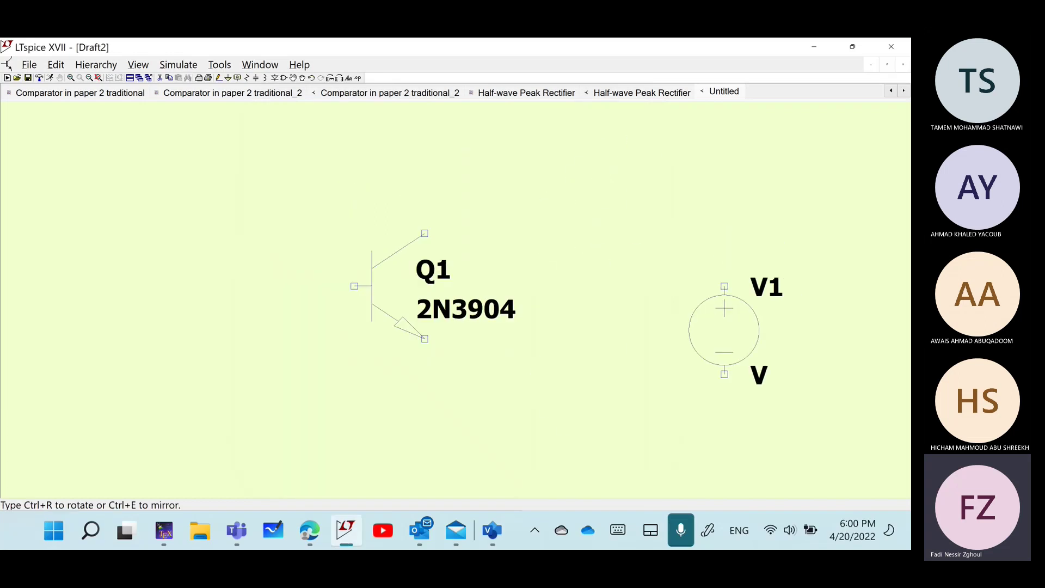
scroll(205, 273, "down", 2)
left_click(198, 272)
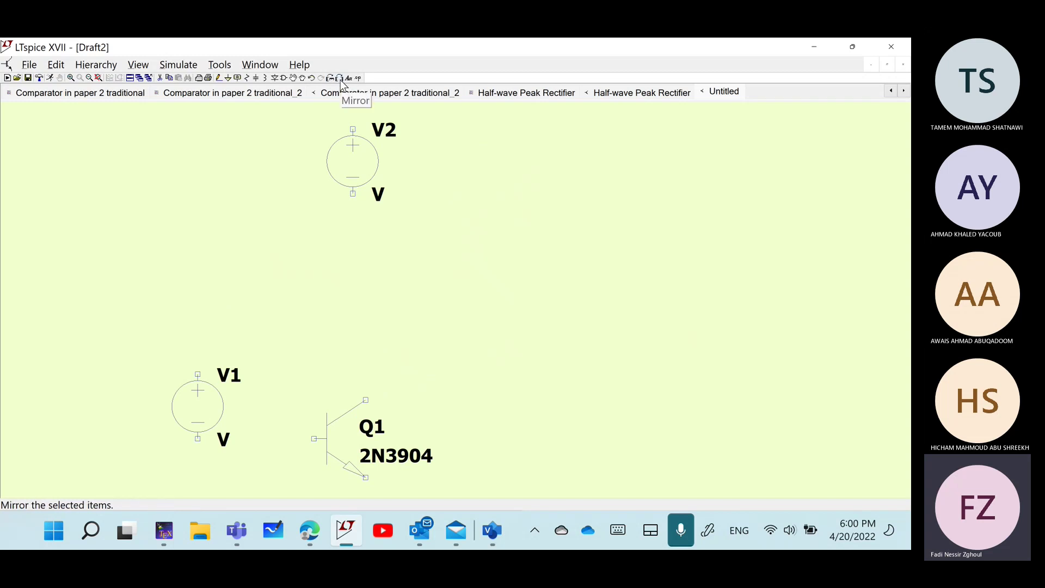
- Place a second voltage source above the transistor, flipped so its positive terminal faces down toward the collector
left_click(341, 82)
left_click(341, 82)
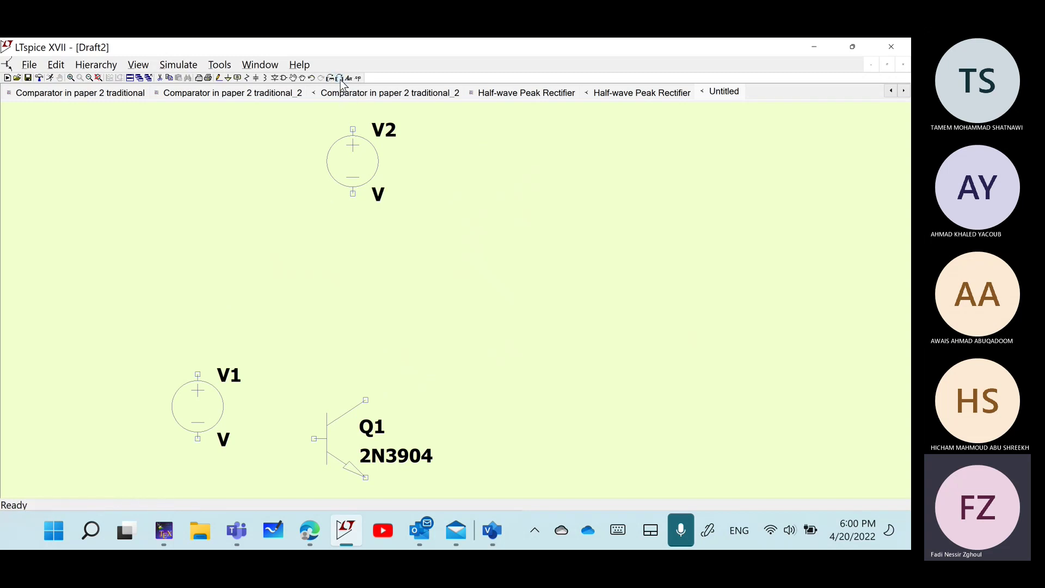
left_click(333, 81)
left_click(334, 81)
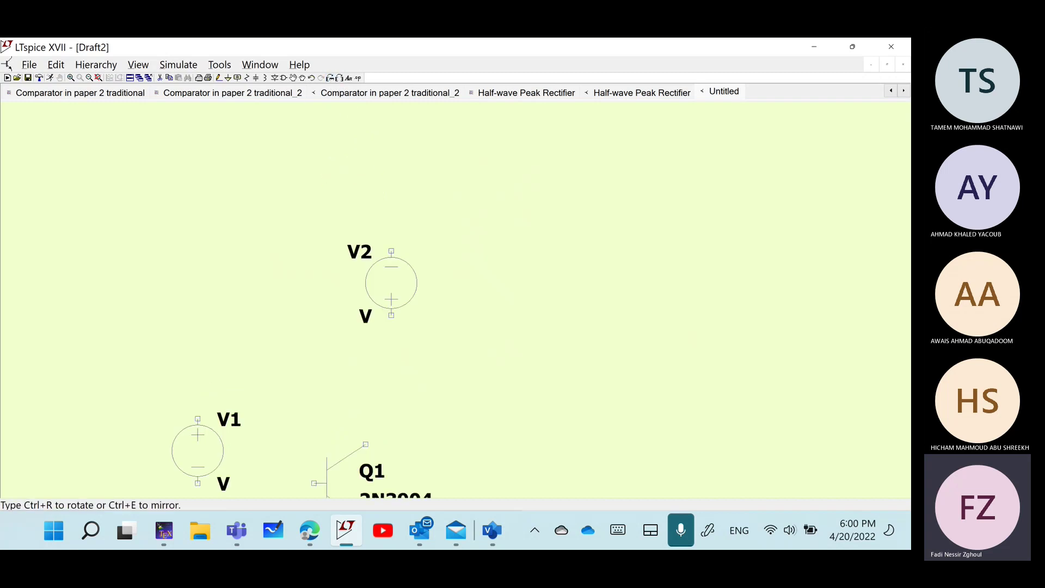
left_click(378, 283)
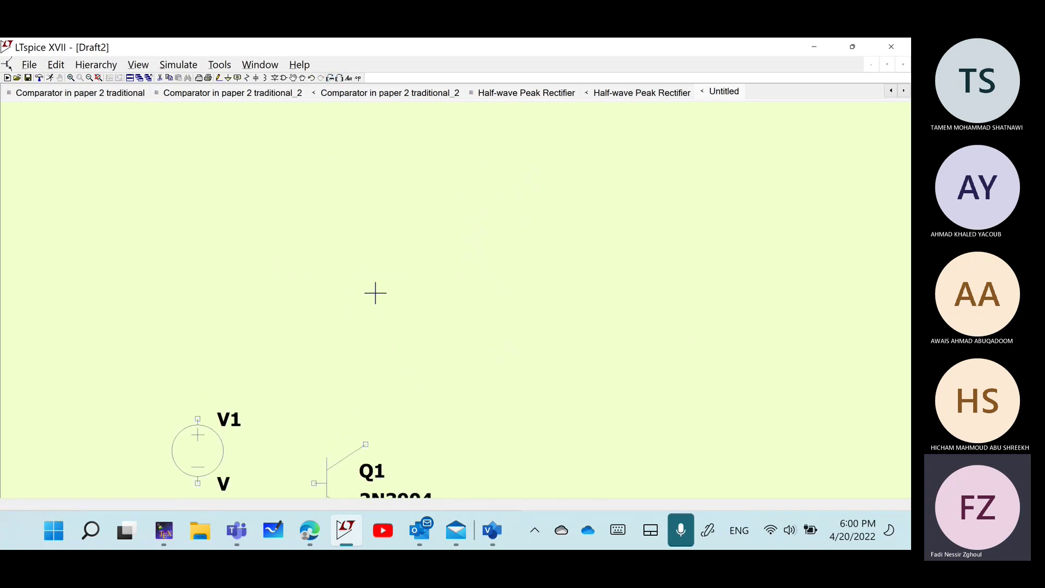
key("Escape")
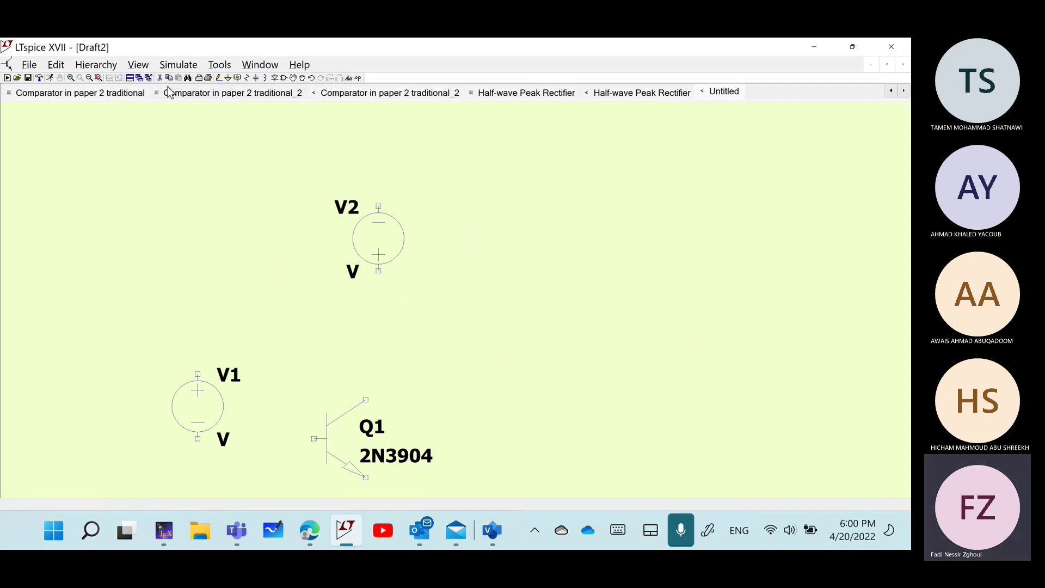
- Move source V1 level with Q1's base and rotate it to horizontal with its positive terminal facing the base
left_click_drag(167, 289, 194, 275)
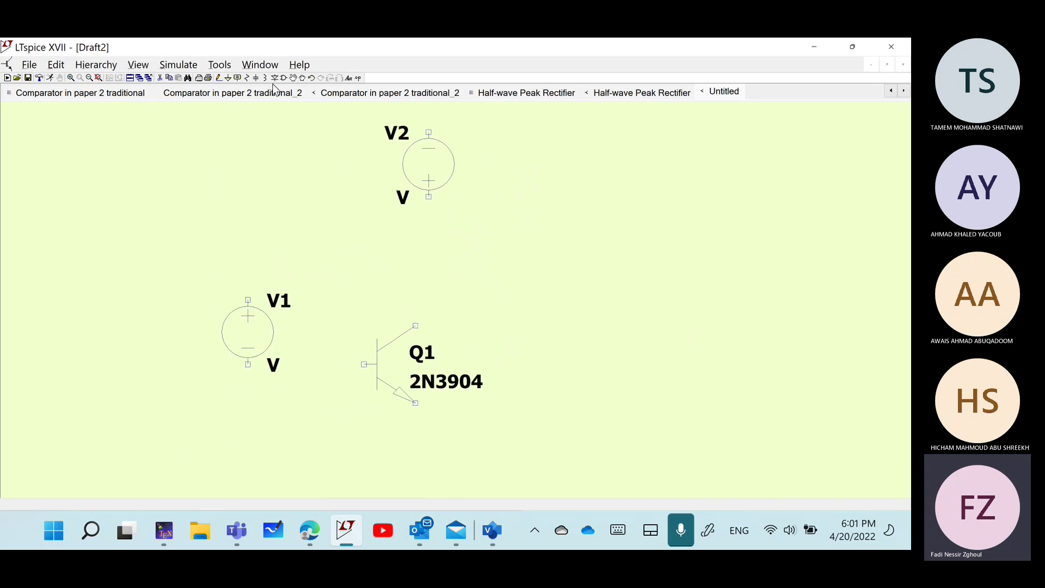
left_click(292, 79)
left_click_drag(177, 229, 306, 411)
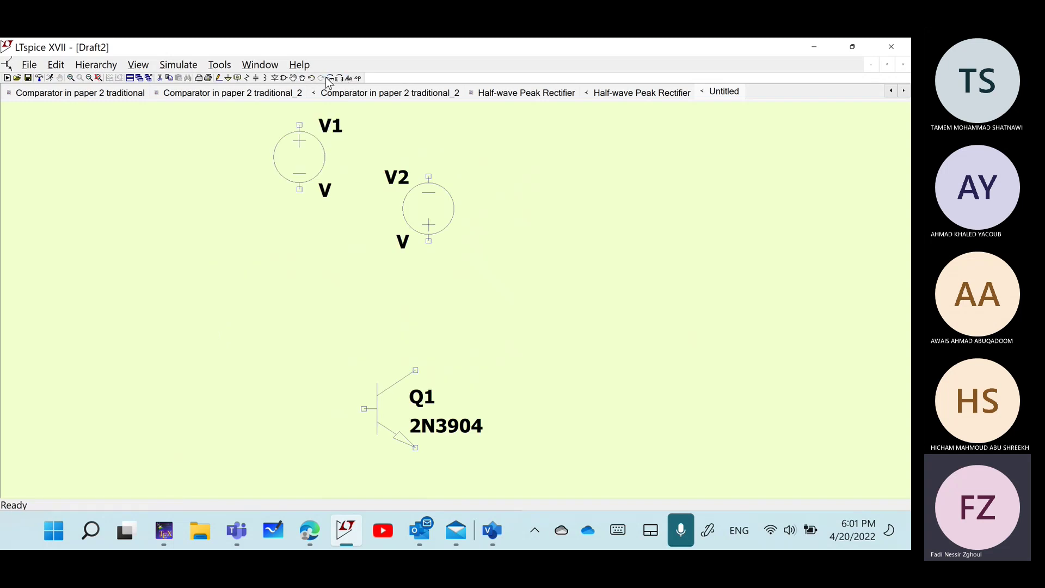
left_click(333, 79)
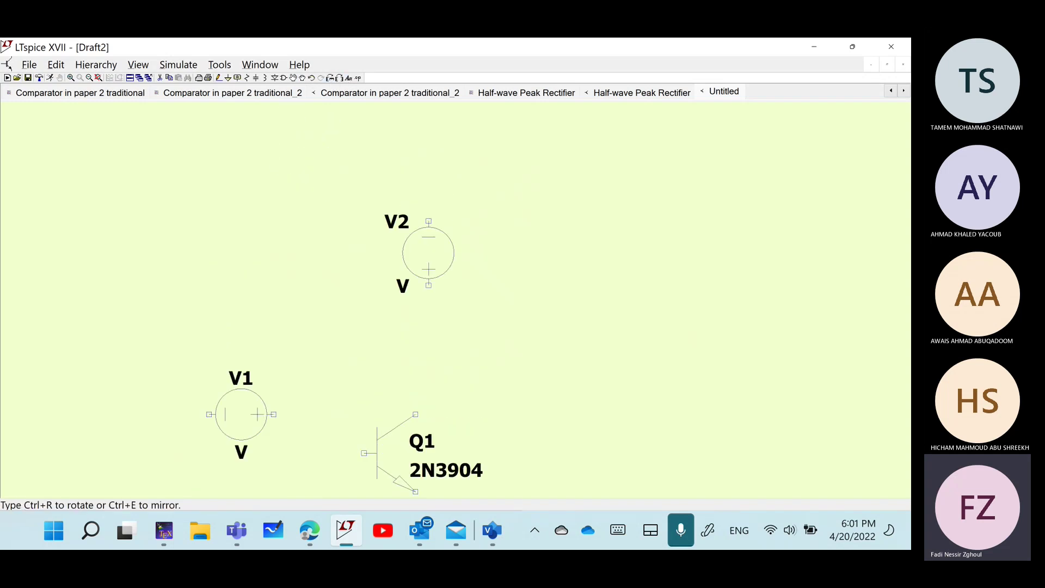
left_click(217, 447)
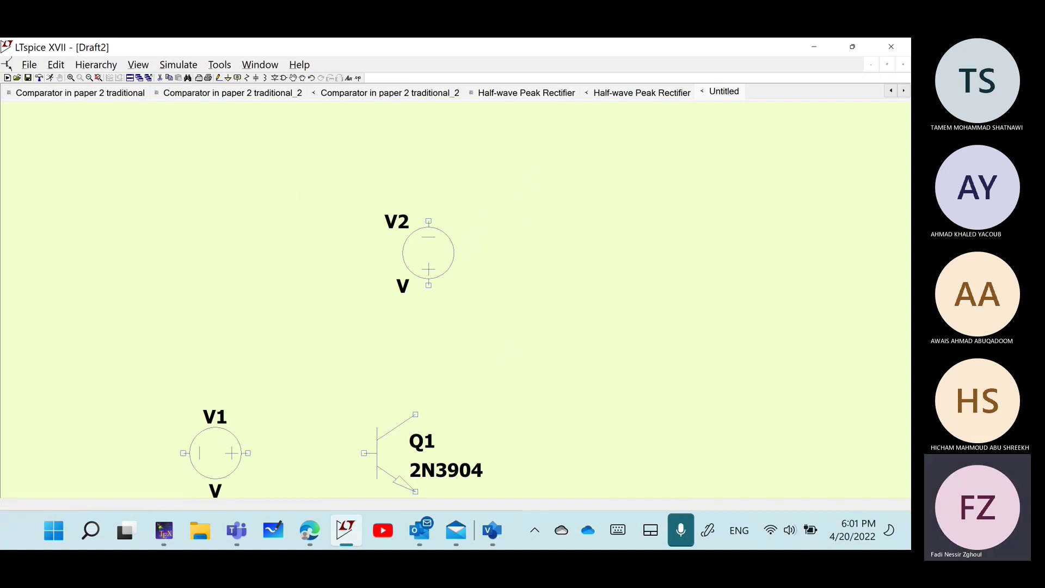
- Wire V1's positive terminal to Q1's base and draw a vertical wire from the collector up to the height of V2's lower terminal
left_click_drag(327, 381, 345, 277)
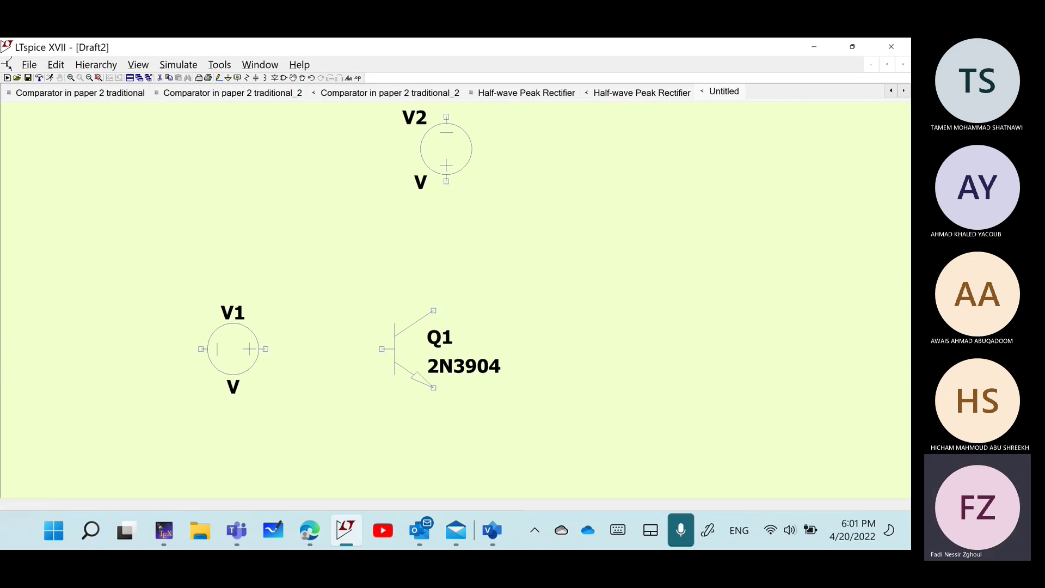
left_click(266, 349)
left_click(382, 348)
left_click(433, 310)
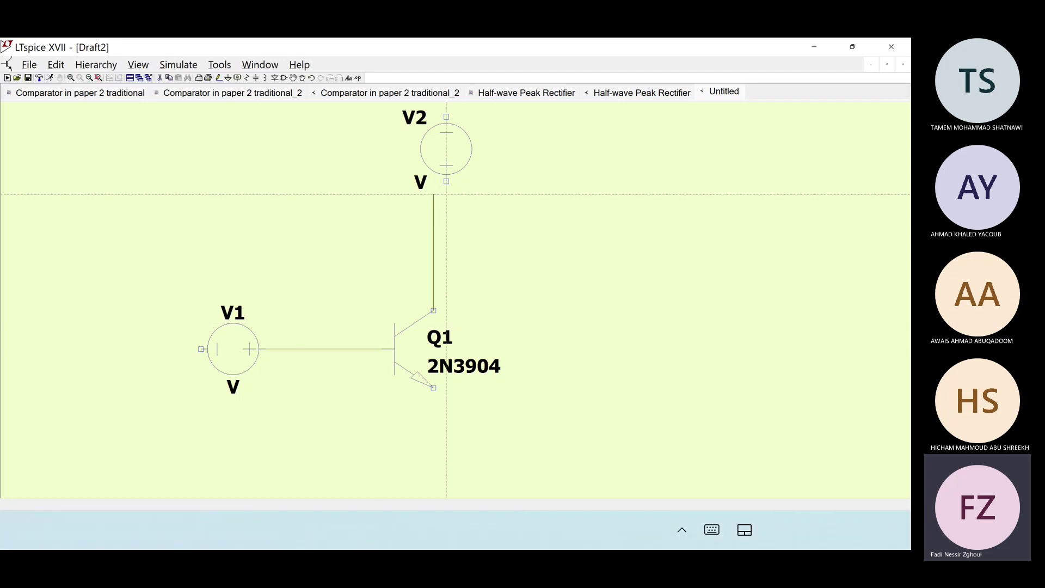
left_click(445, 183)
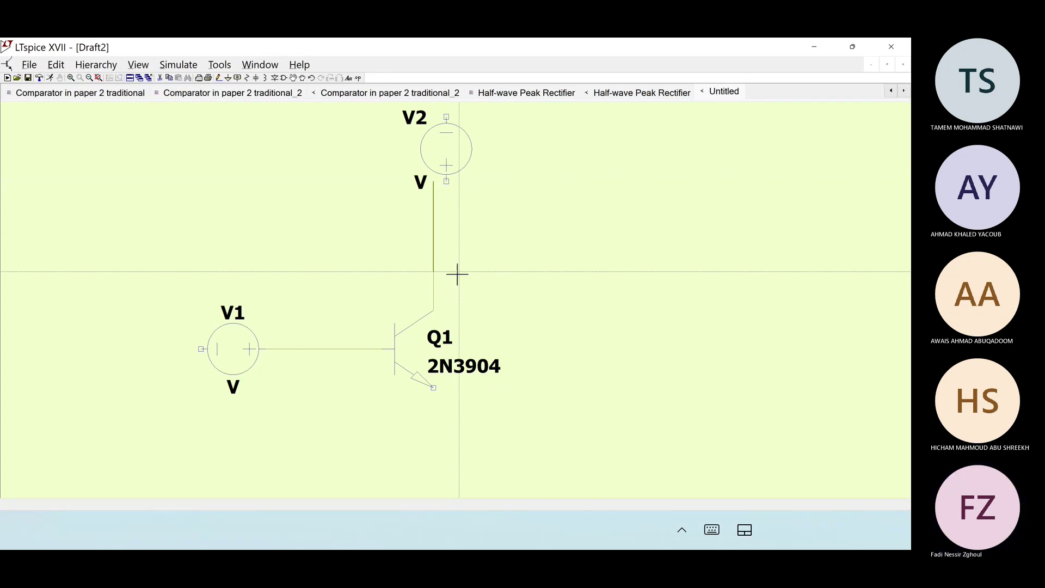
- Move source V2 sideways so its positive terminal meets the end of the collector wire
left_click(293, 78)
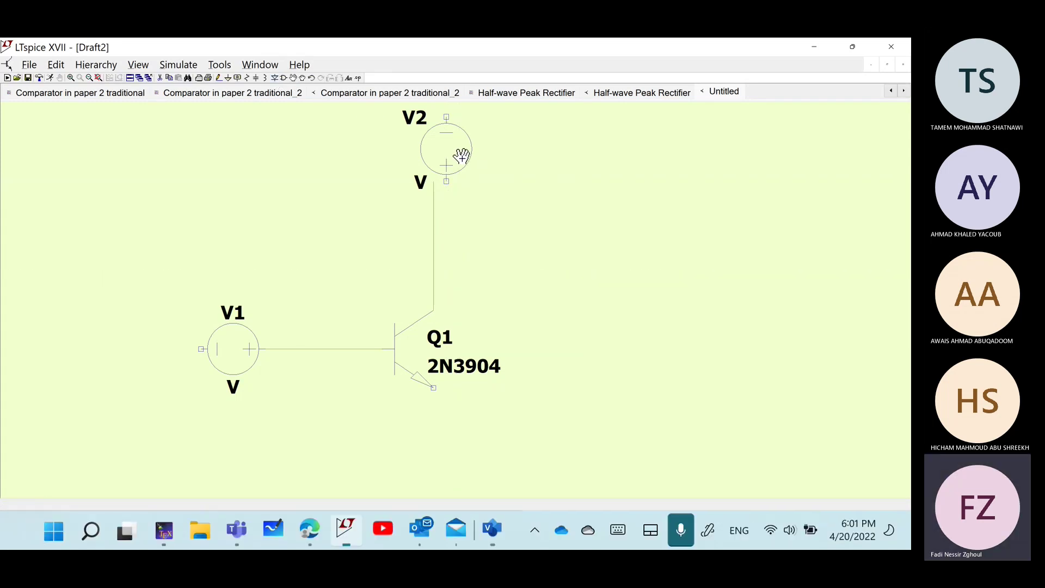
left_click(482, 161)
left_click(447, 159)
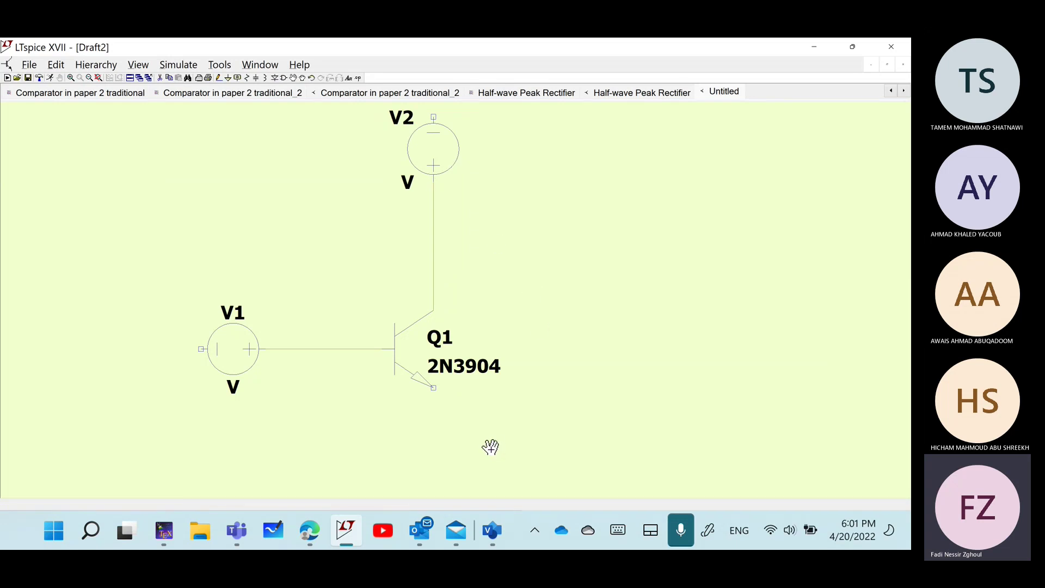
- Insert a vertical resistor in the collector wire below V2 and a horizontal resistor in the wire between V1 and the base
left_click(246, 76)
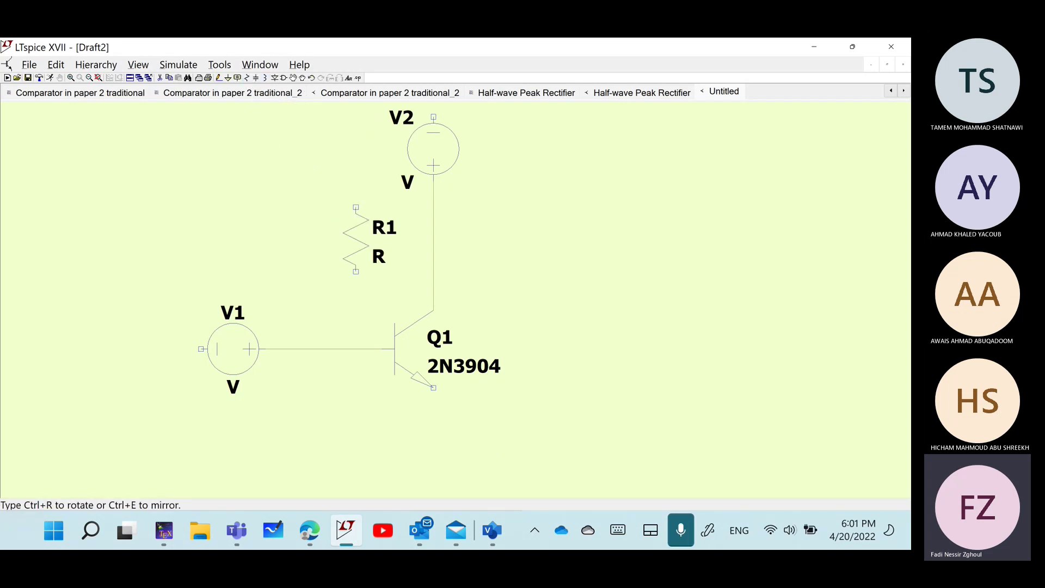
left_click(433, 194)
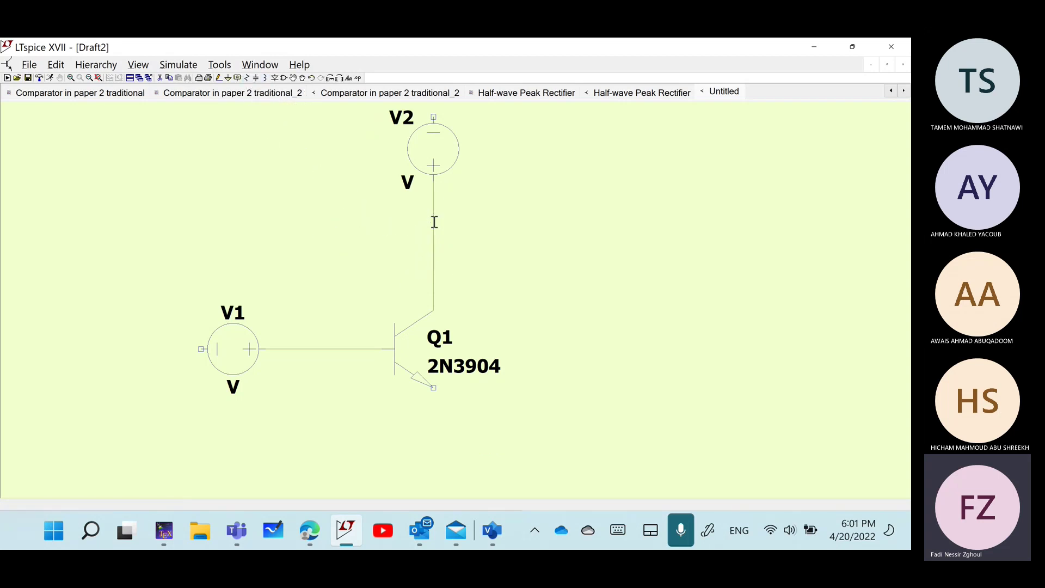
scroll(434, 185, "up", 2)
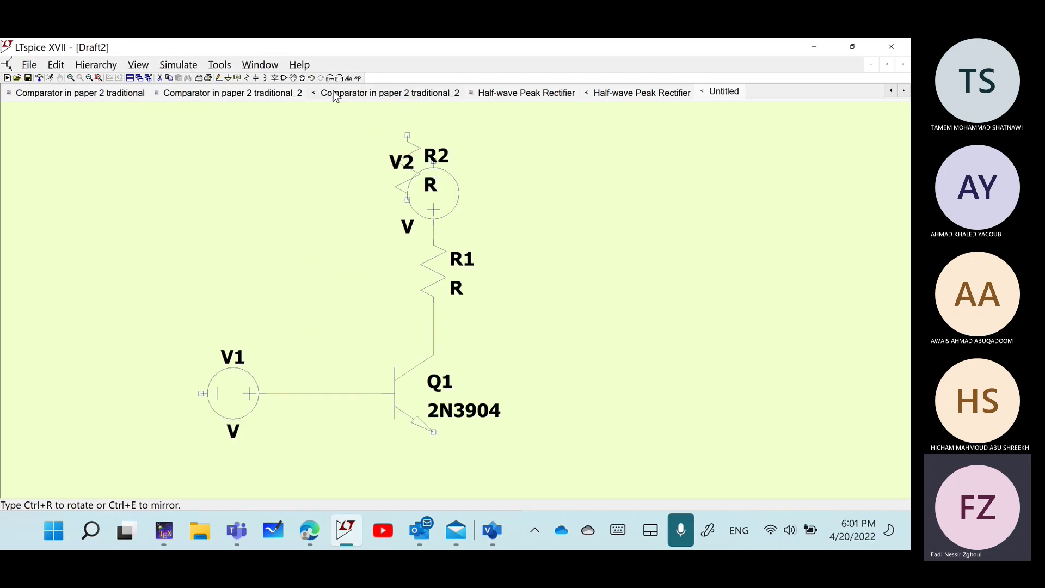
key("ctrl+r")
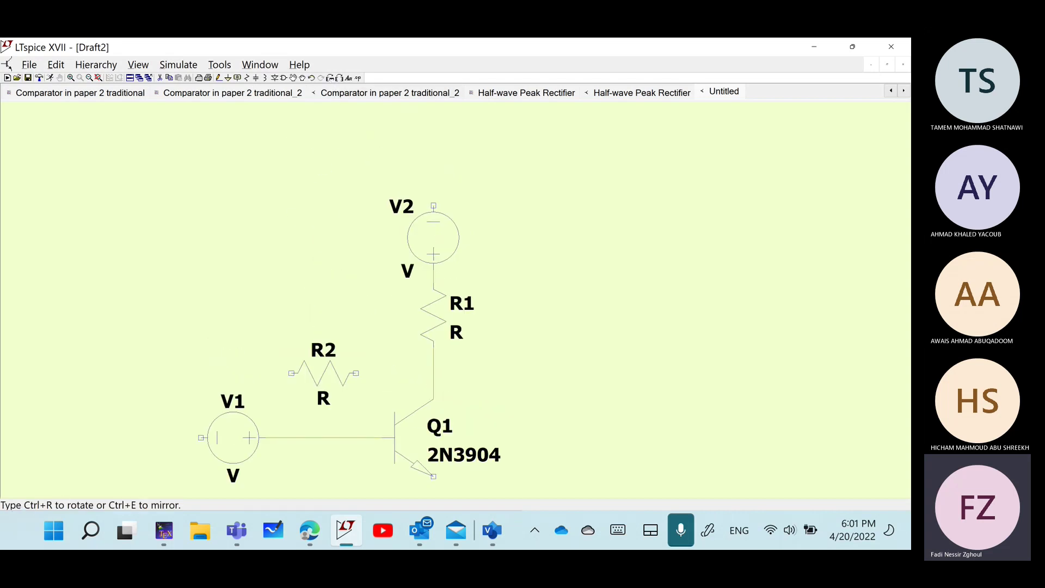
key("F3")
left_click(325, 439)
key("Escape")
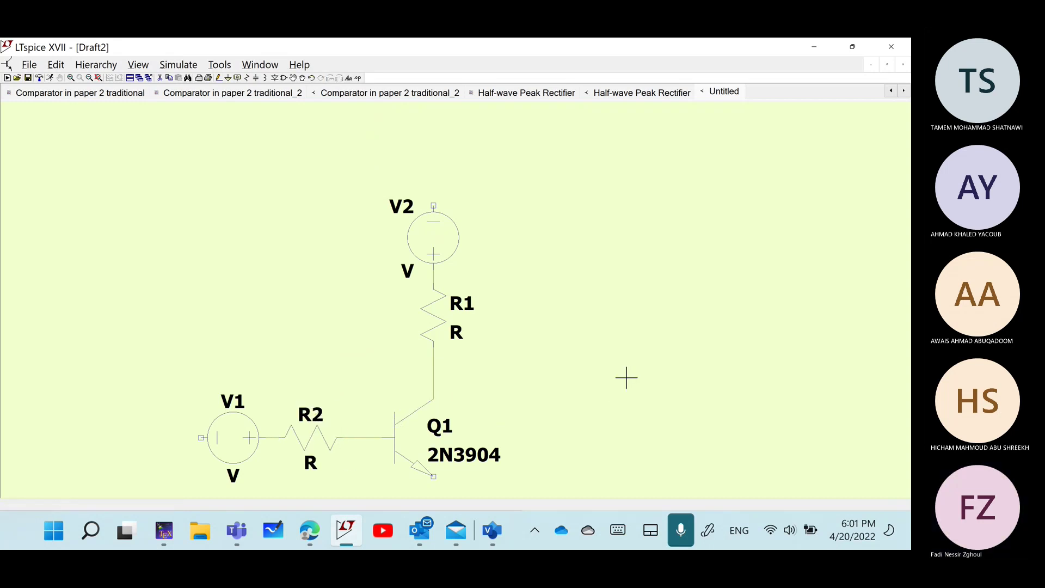
- Place three ground symbols: one below and left of V1, one below Q1's emitter and one to the right of R1
scroll(627, 378, "down", 3)
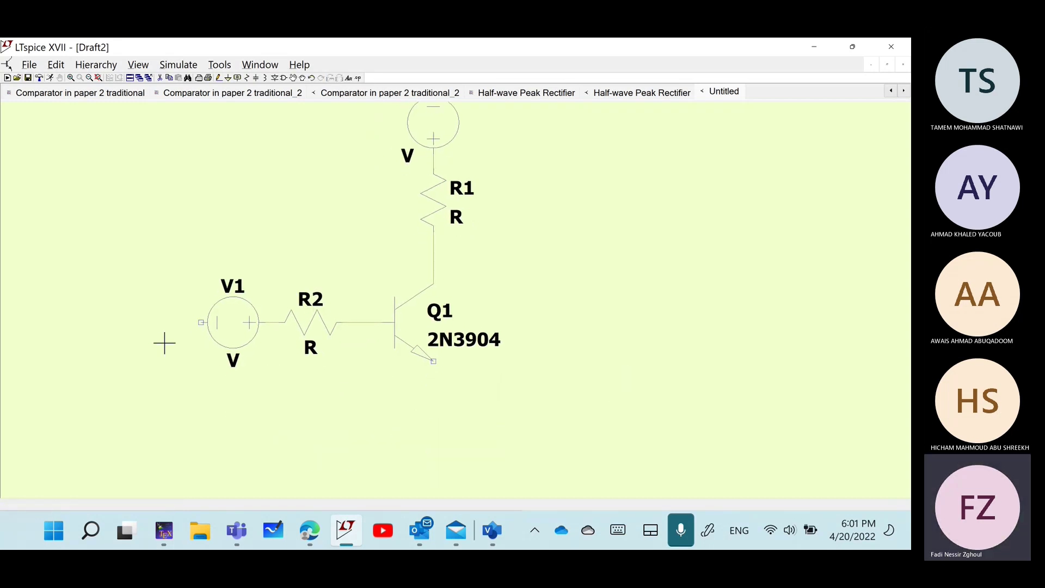
left_click(229, 79)
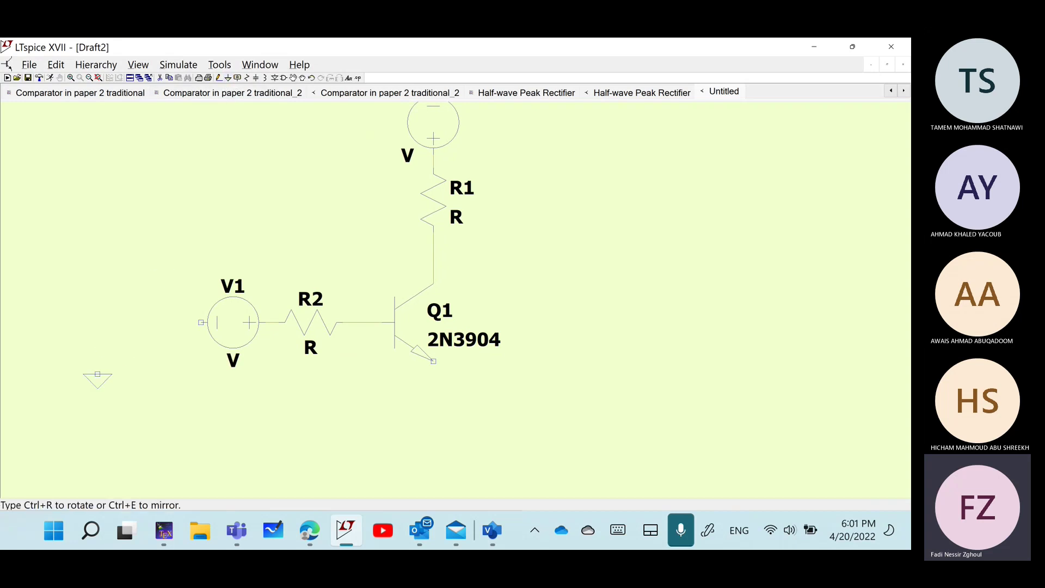
left_click(97, 374)
left_click(434, 412)
left_click(601, 193)
right_click(601, 349)
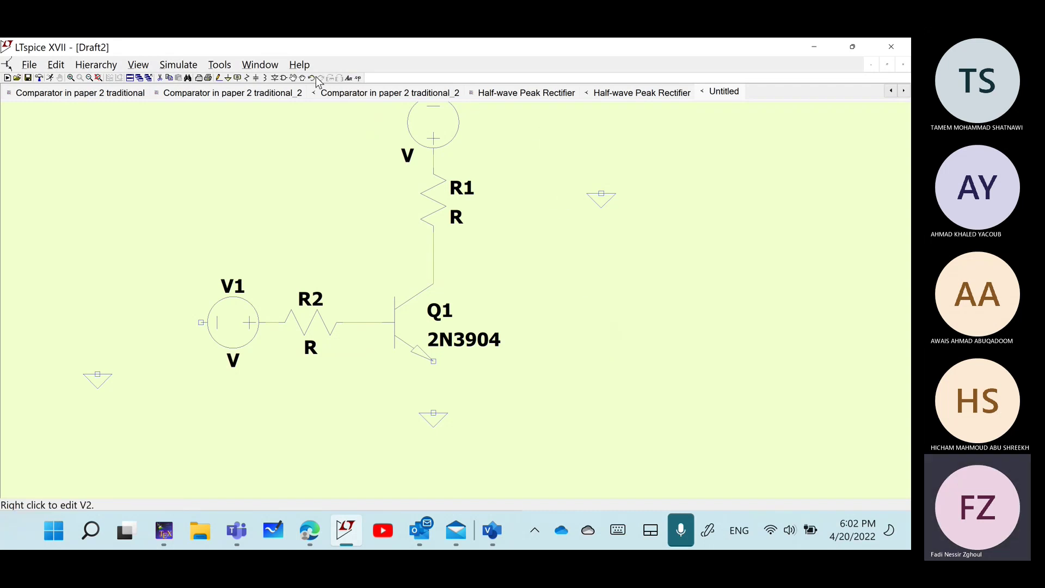
- Move the ground symbol beside R1 up next to source V2
left_click(296, 81)
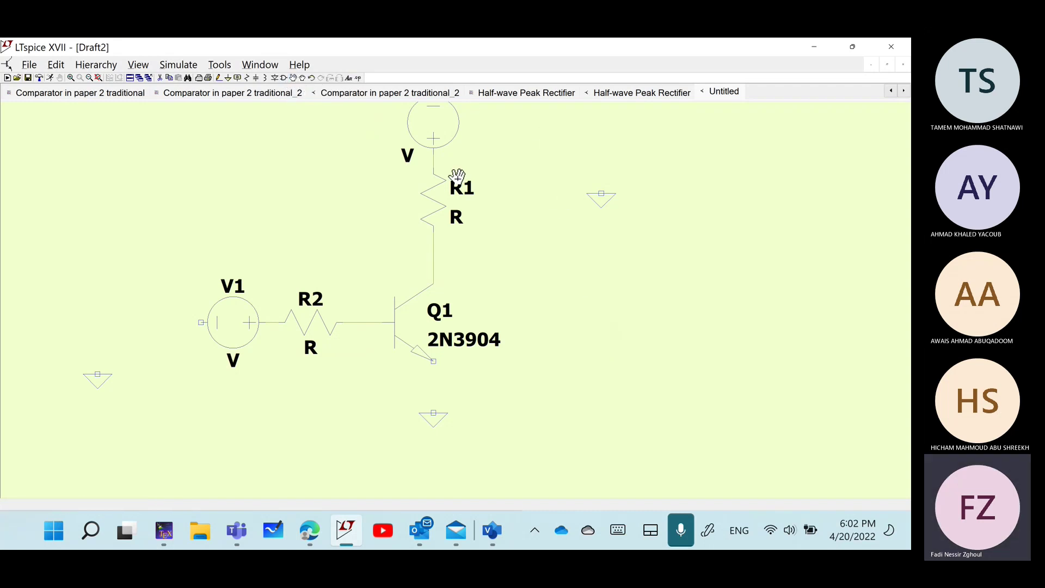
left_click_drag(552, 159, 670, 225)
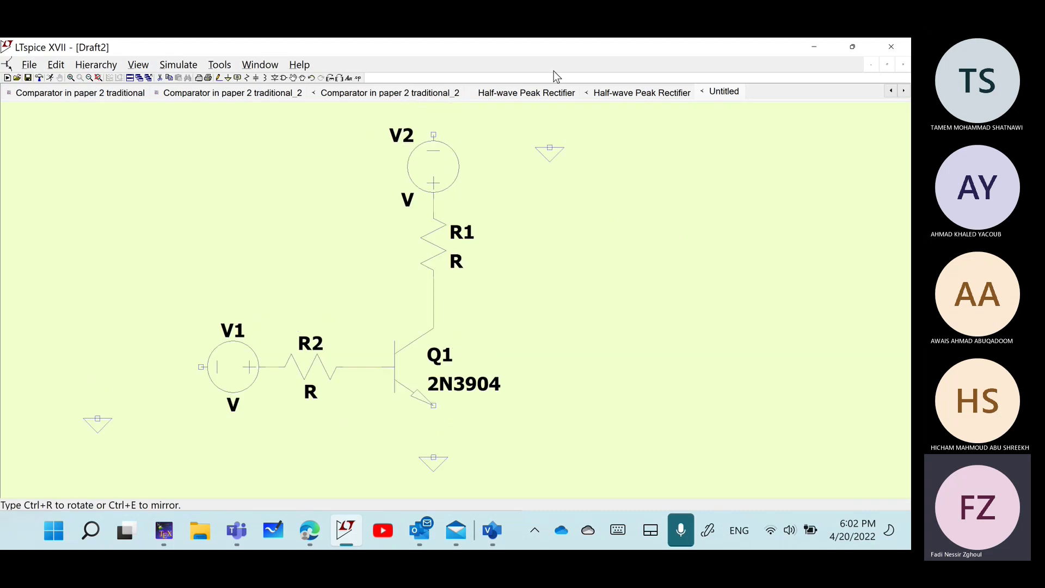
left_click(575, 159)
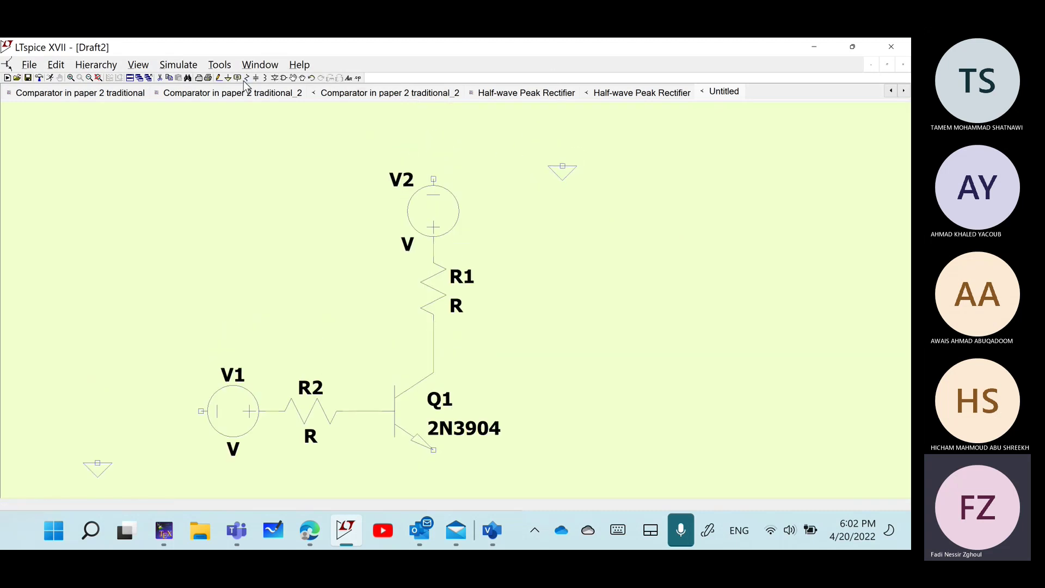
- Wire V2's negative terminal up and across to the ground symbol beside it
left_click(217, 79)
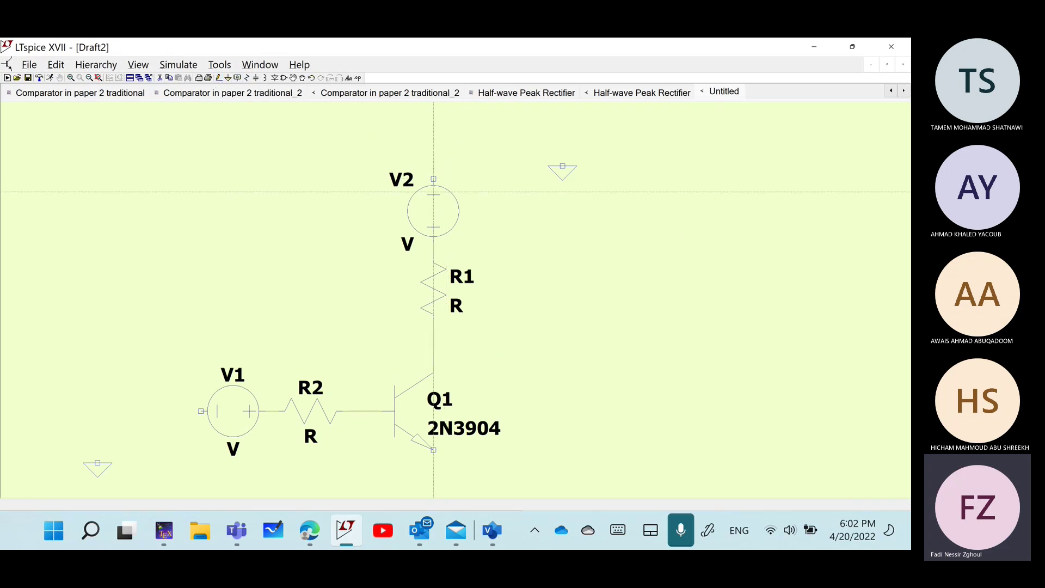
left_click(434, 179)
left_click(434, 140)
key("Escape")
left_click(562, 166)
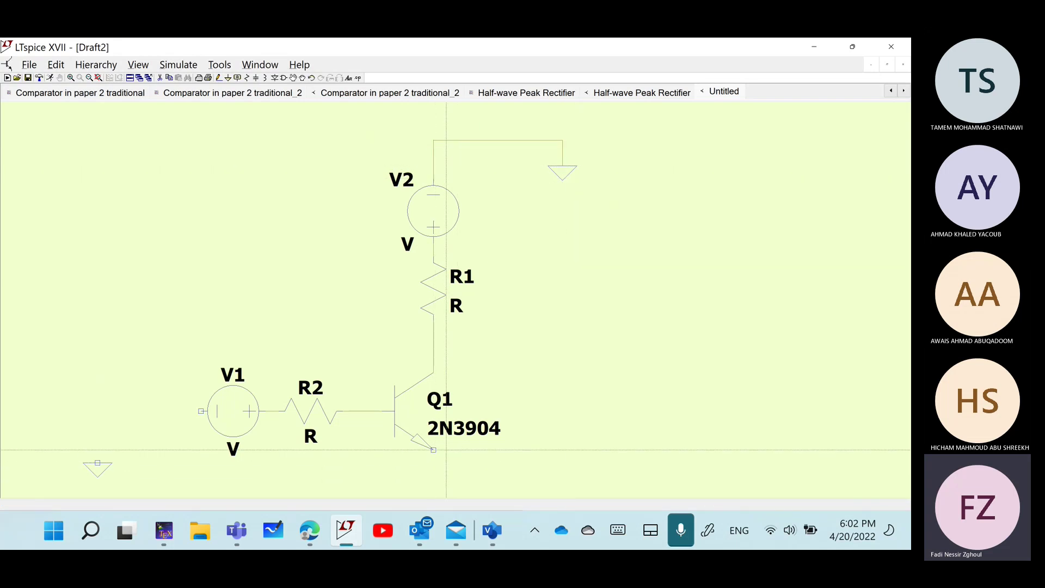
- Wire Q1's emitter to the ground below it and V1's negative terminal to the remaining ground symbol
key("g")
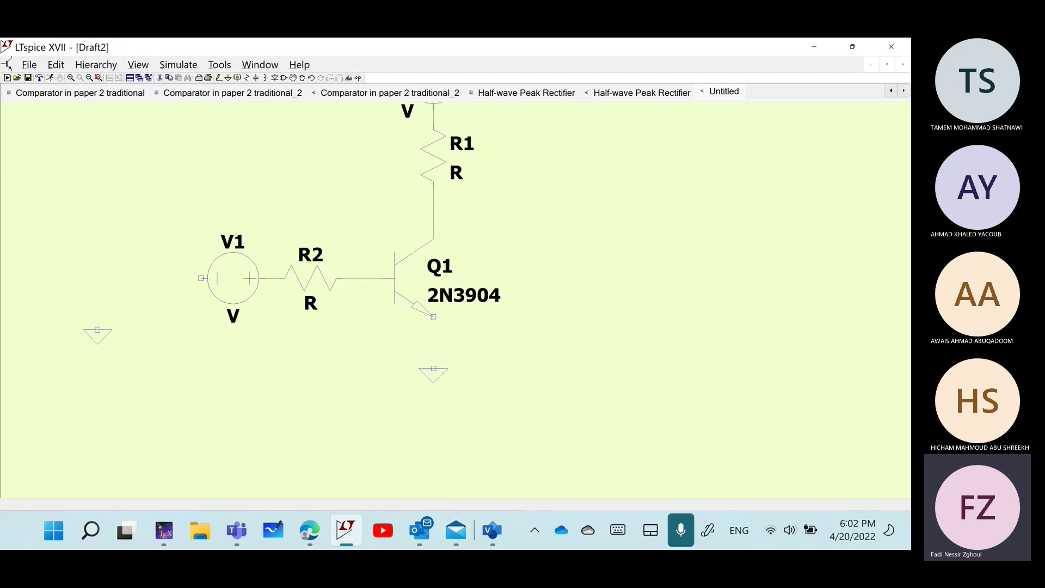
left_click(433, 317)
left_click(434, 369)
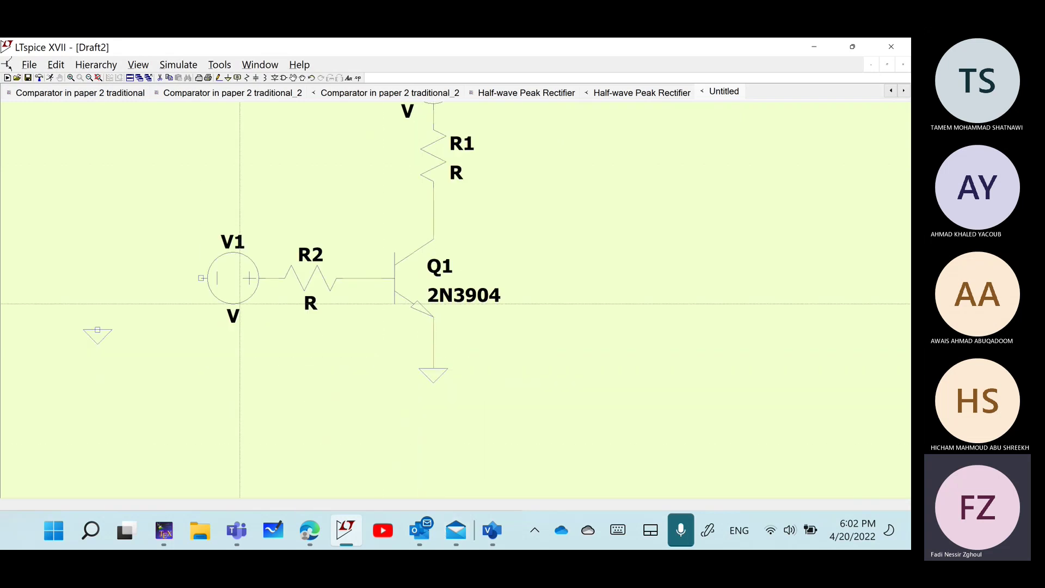
left_click(201, 278)
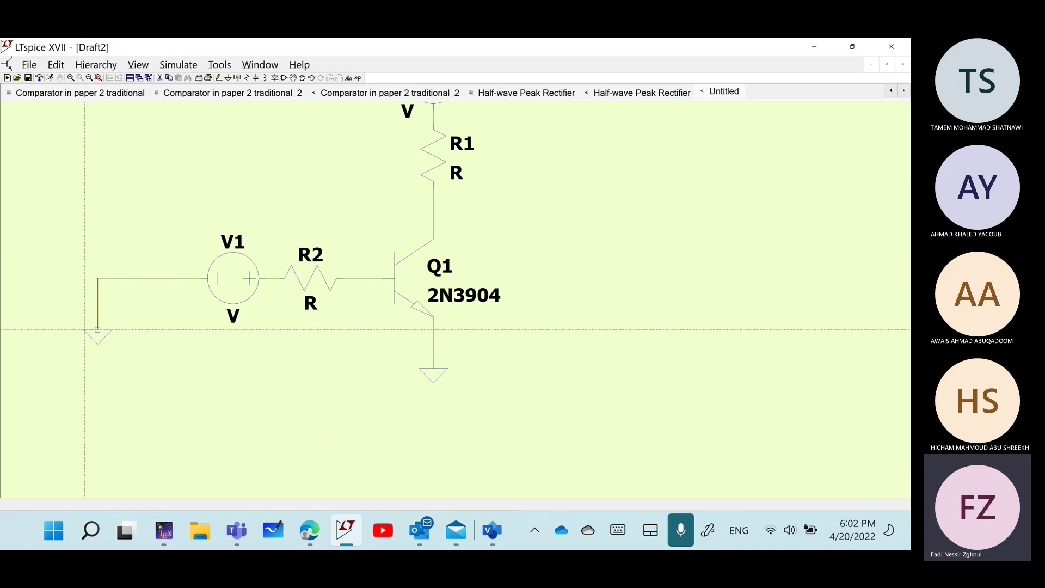
left_click(87, 329)
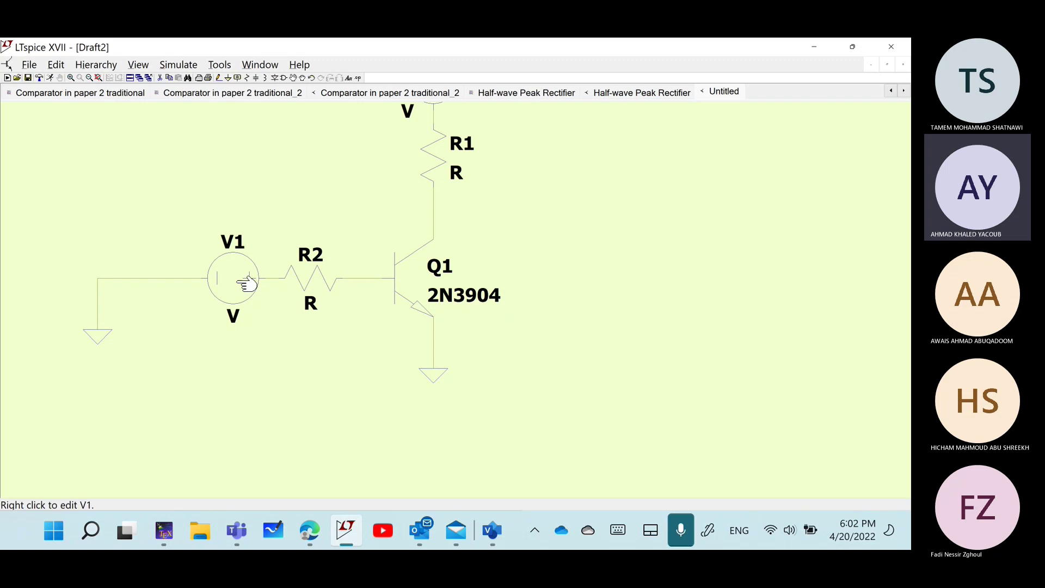
- Check the npn circuit in the textbook's Figure 5.27(a) in Edge, return to LTspice and set the DC values of V1 and V2 to 5 V
mouse_move(309, 529)
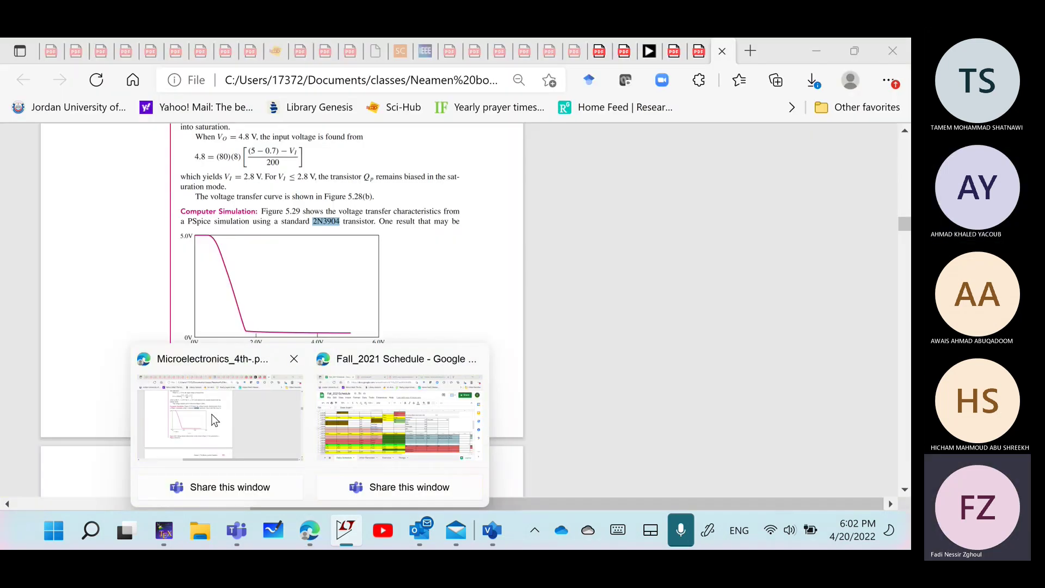
left_click(213, 417)
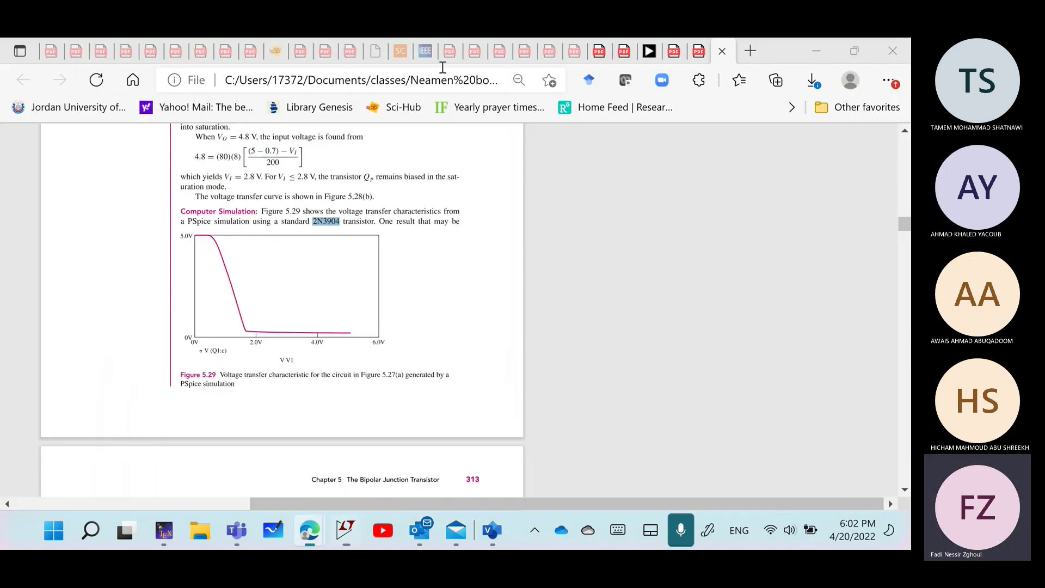
scroll(525, 322, "up", 15)
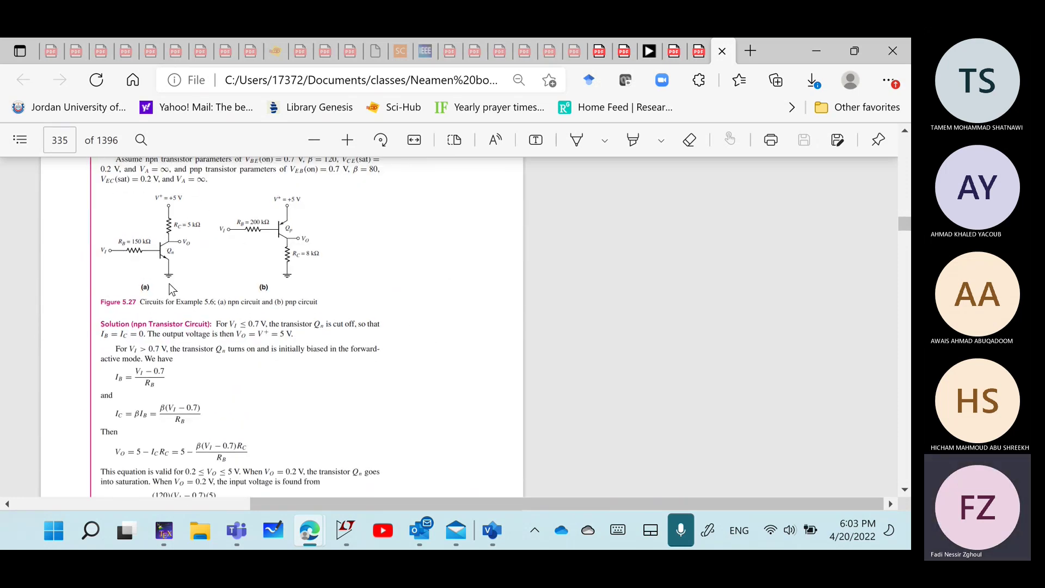
mouse_move(344, 524)
left_click(338, 437)
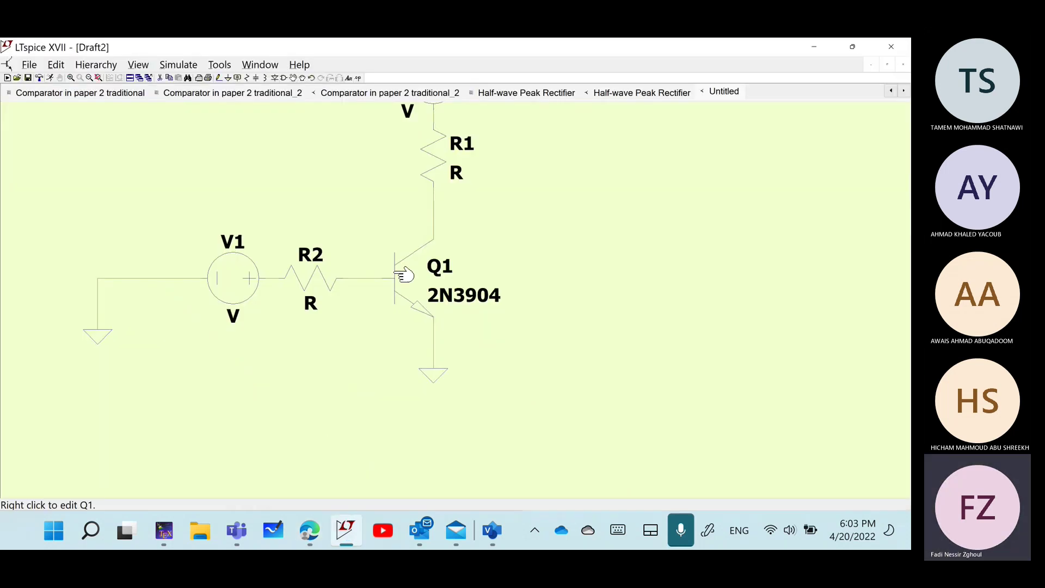
right_click(225, 278)
type("5")
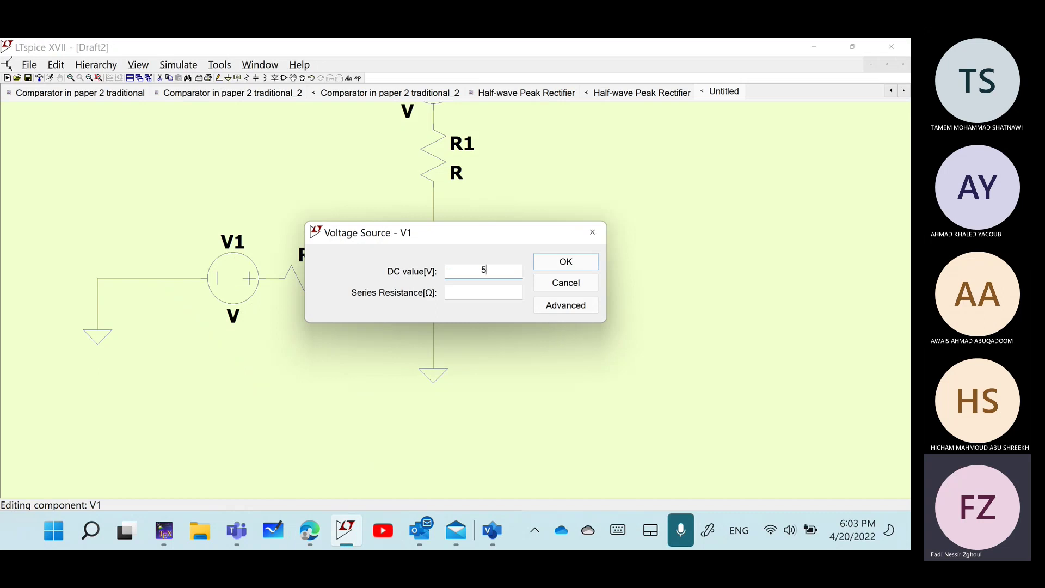
left_click(566, 262)
left_click_drag(626, 212, 639, 321)
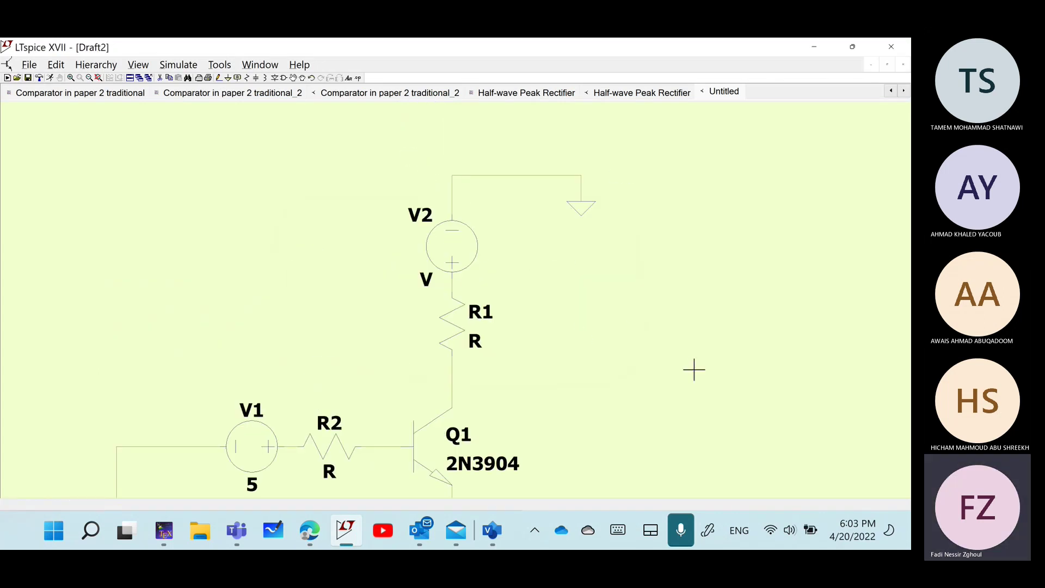
right_click(456, 253)
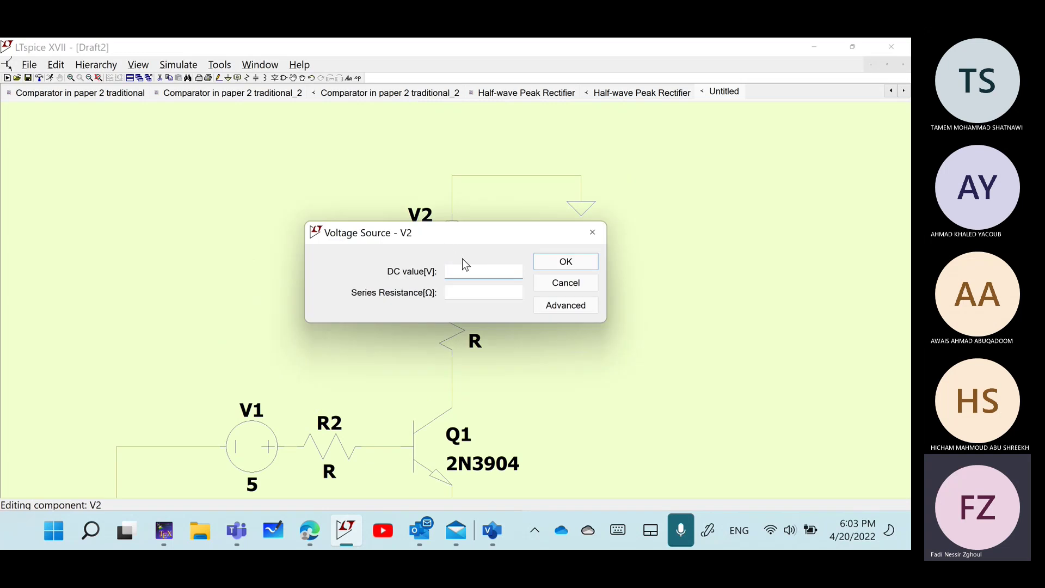
type("5")
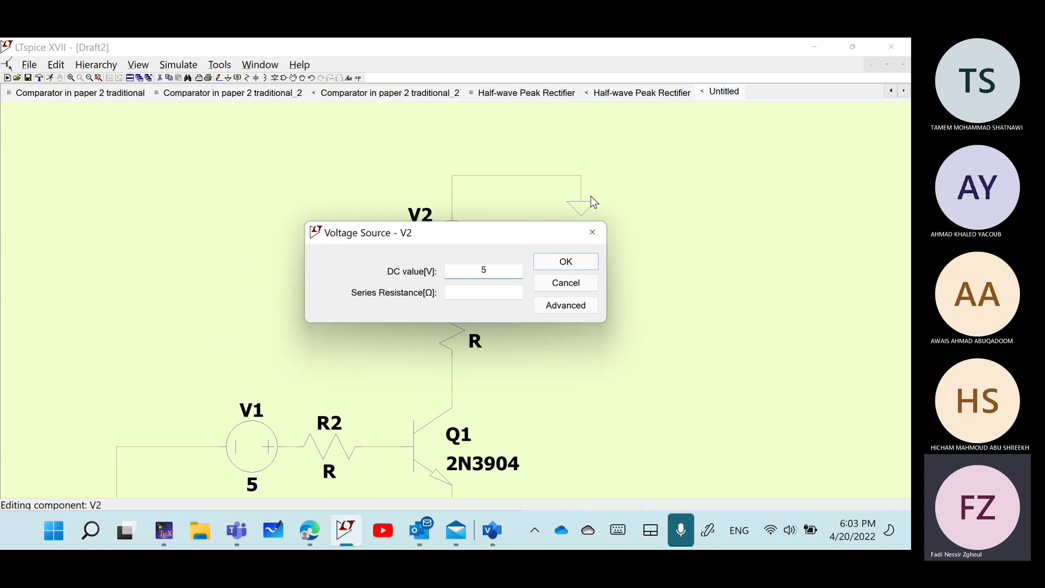
left_click(566, 262)
- Set resistor R1's resistance to 5k and resistor R2's resistance to 150k
mouse_move(310, 531)
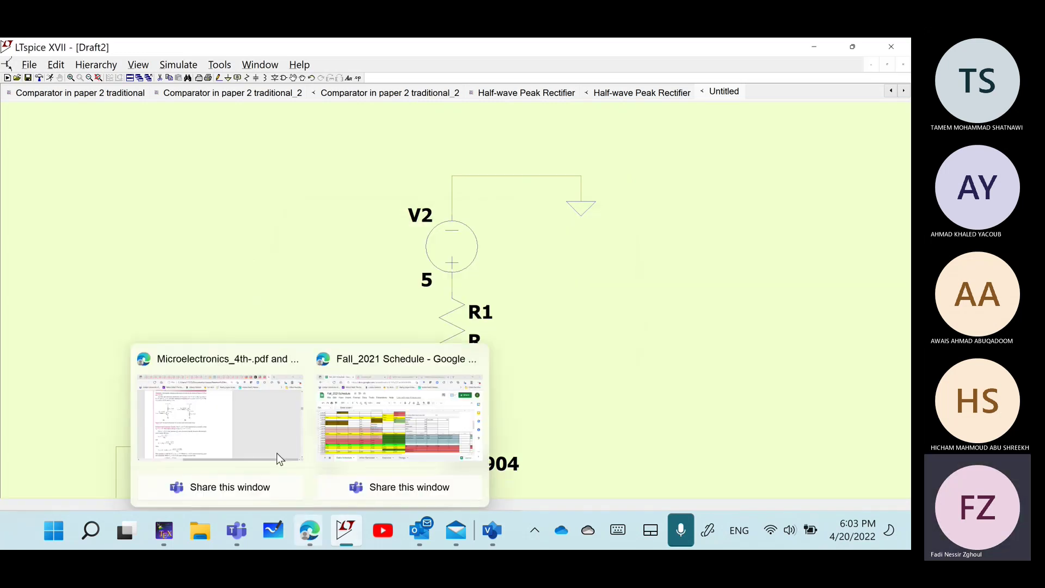
mouse_move(222, 410)
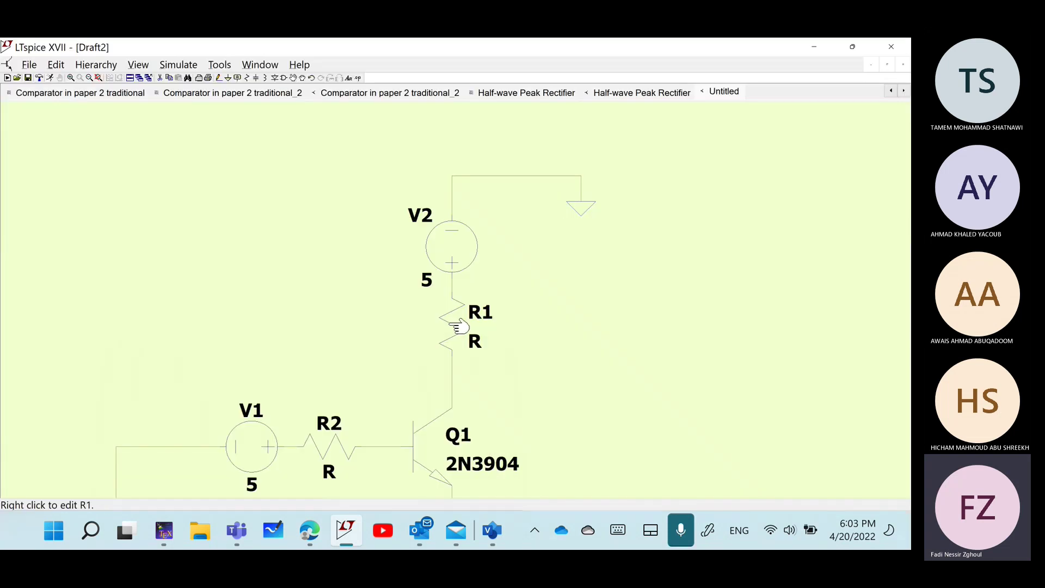
right_click(456, 320)
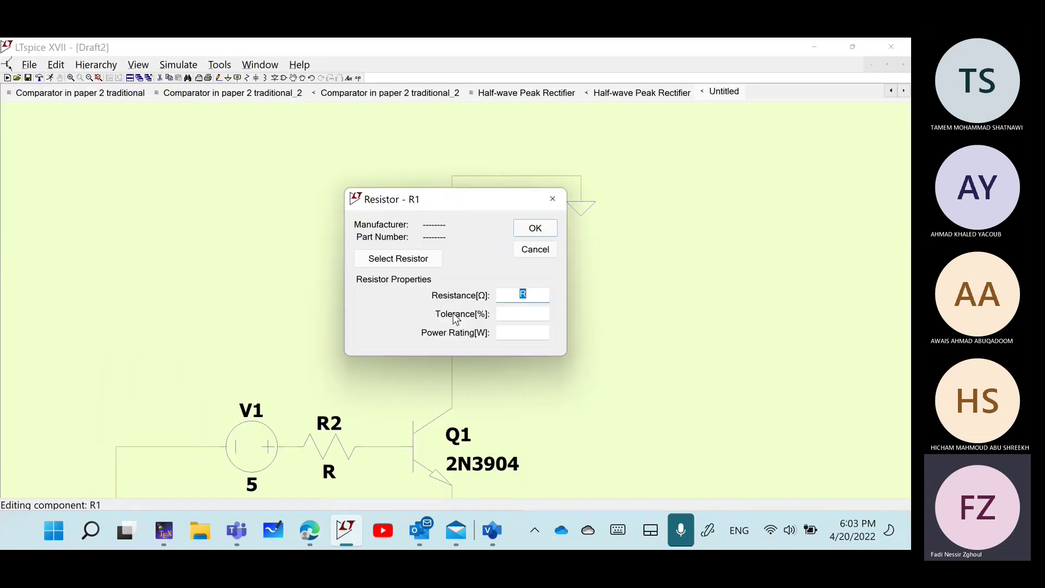
type("5k")
left_click(532, 229)
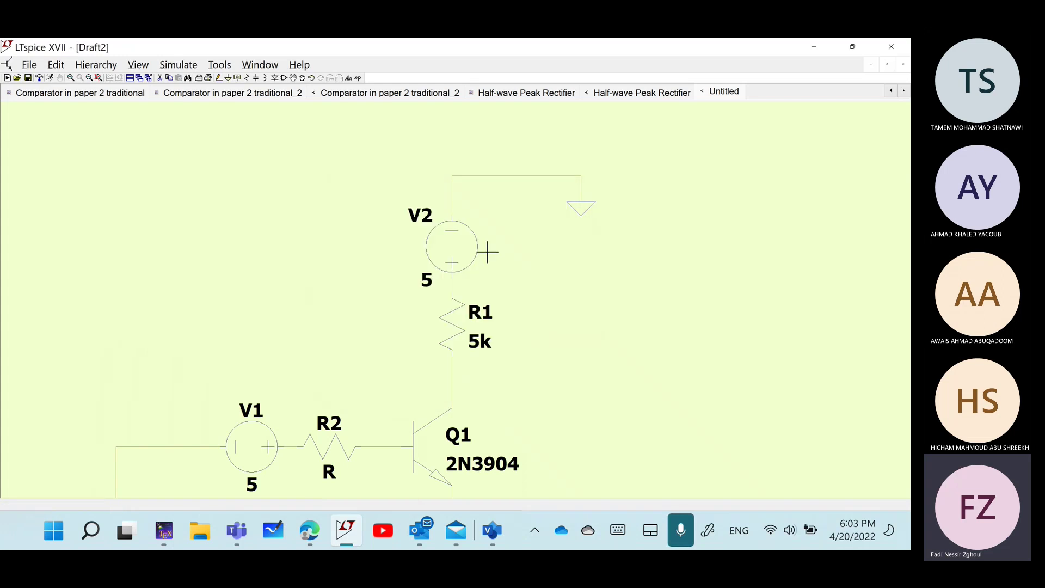
right_click(338, 448)
type("150k")
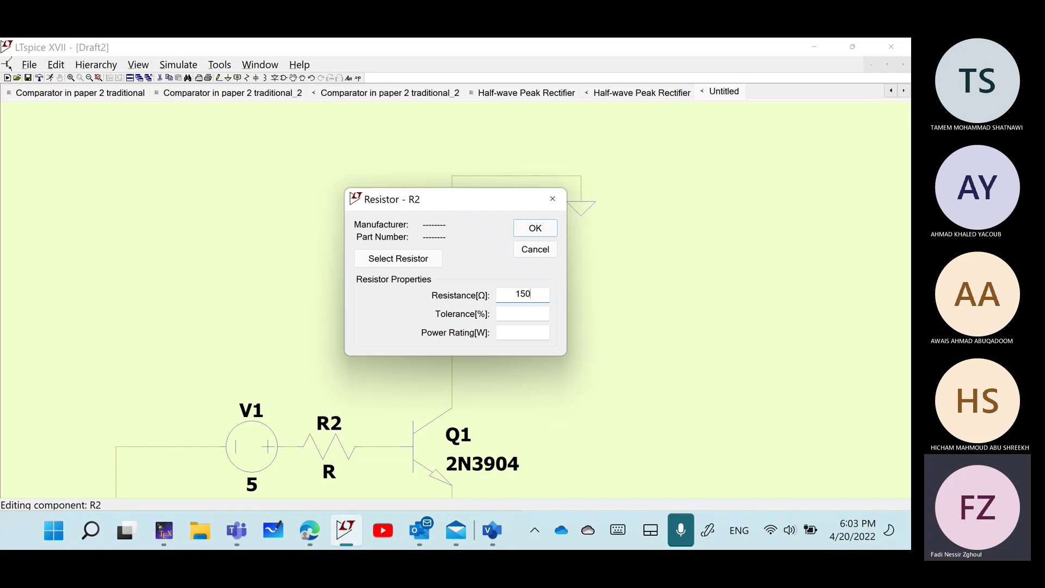
left_click(544, 233)
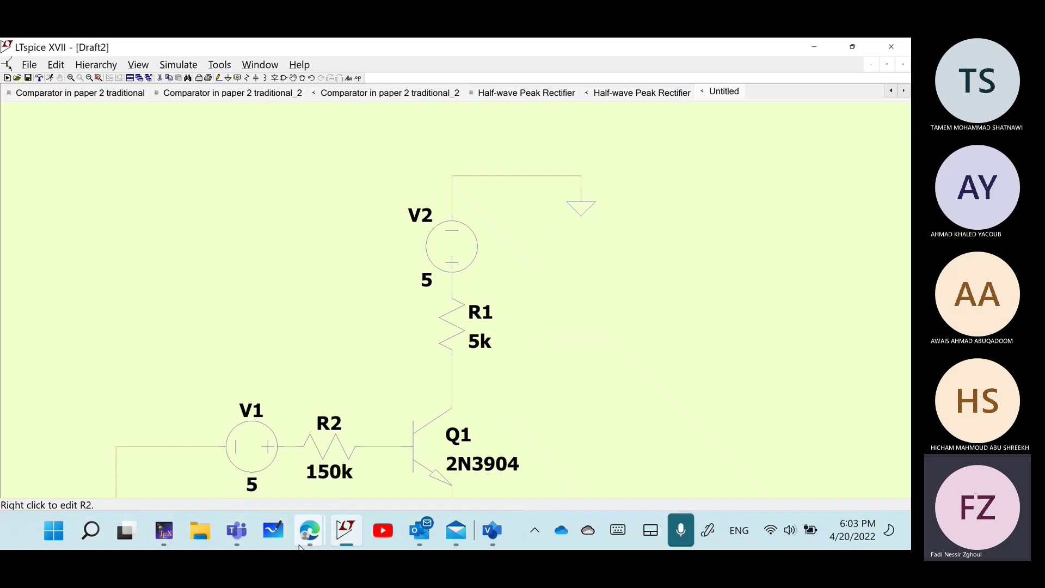
- Switch to the textbook in Edge, examine the voltage transfer curves in Figures 5.28 and 5.29, and return to LTspice
mouse_move(316, 534)
left_click(270, 441)
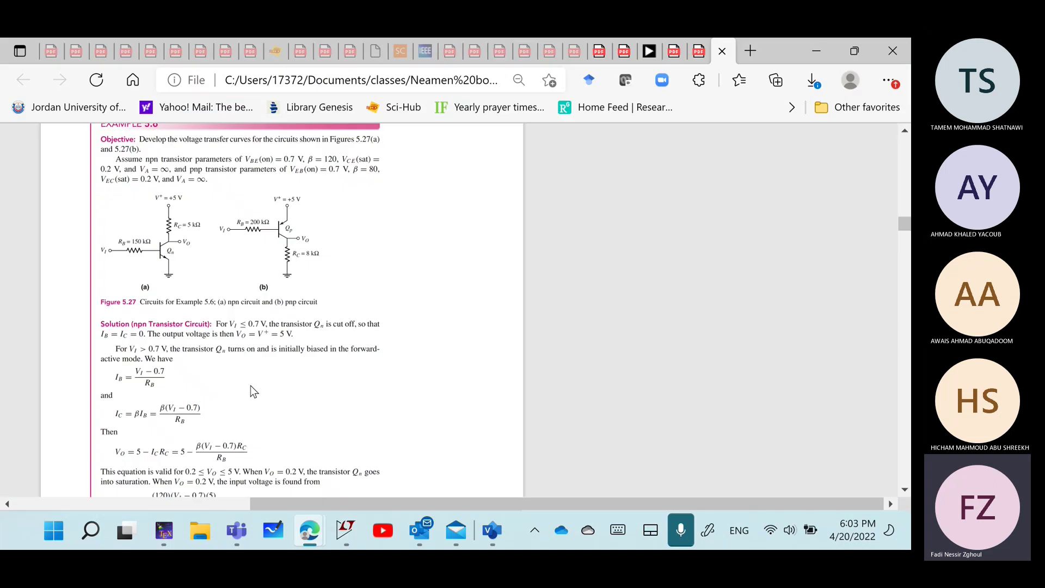
scroll(230, 308, "down", 15)
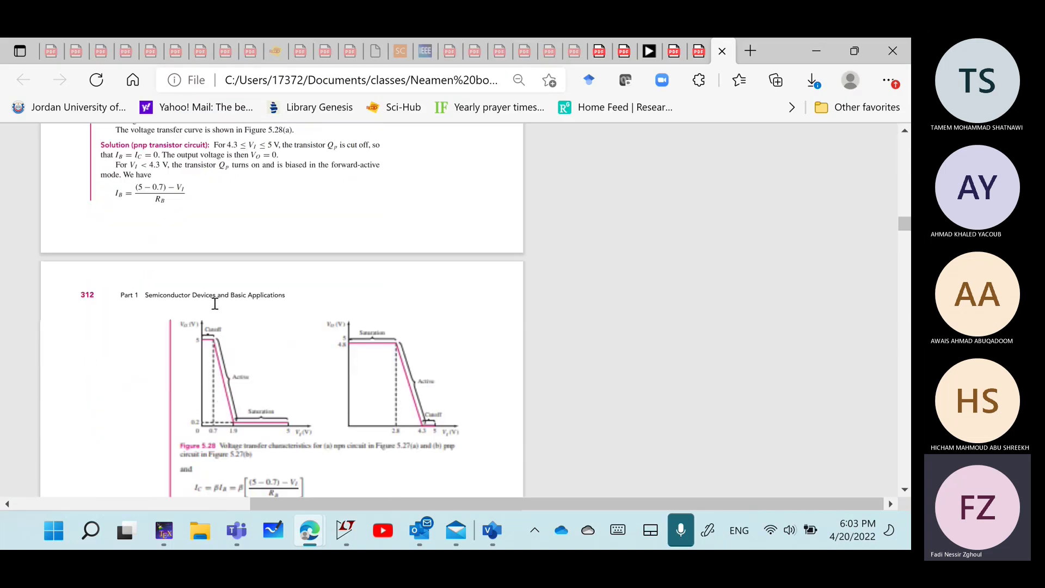
scroll(276, 231, "up", 1)
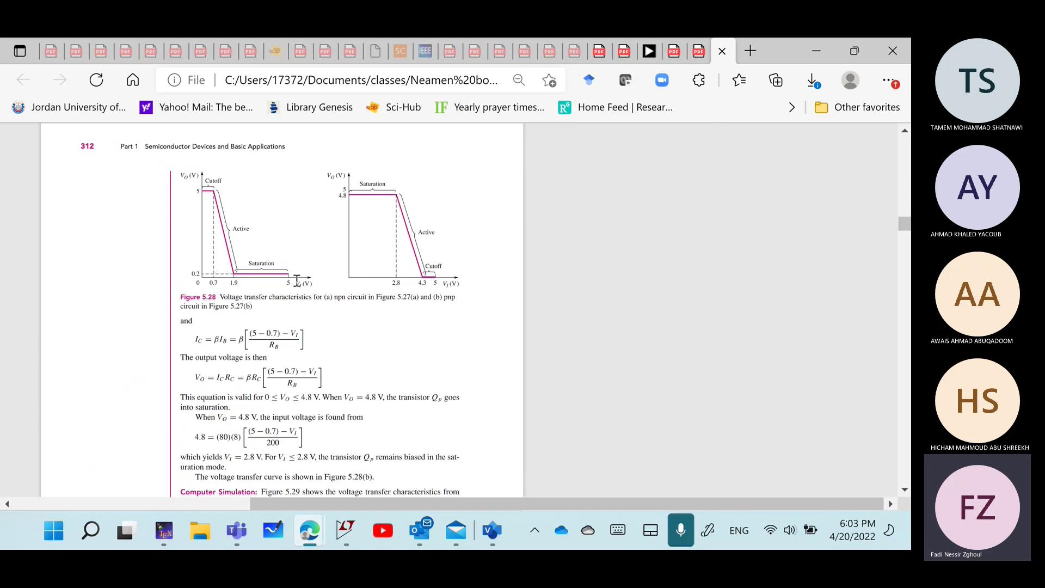
scroll(321, 342, "down", 4)
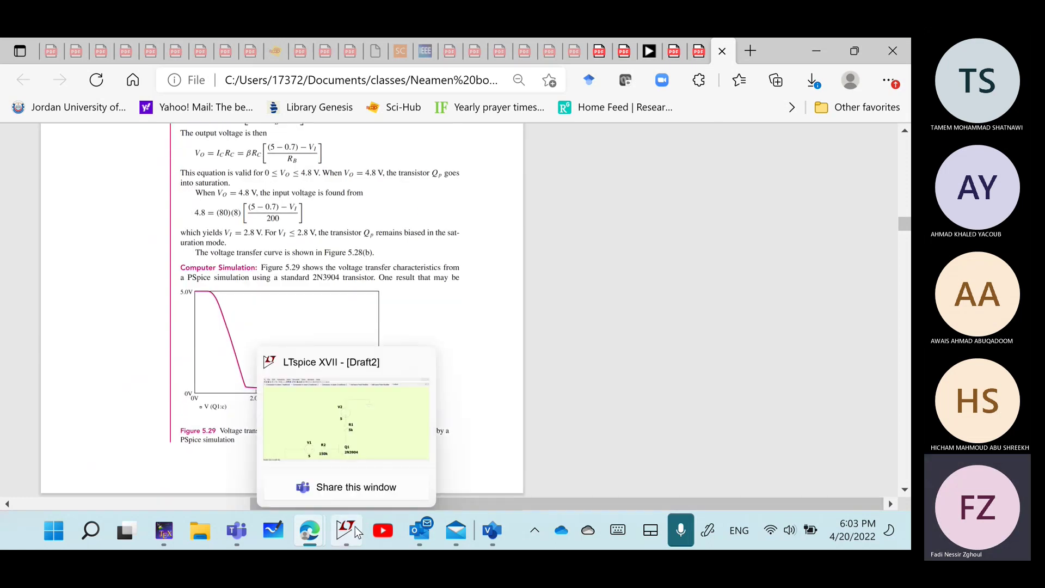
left_click(357, 532)
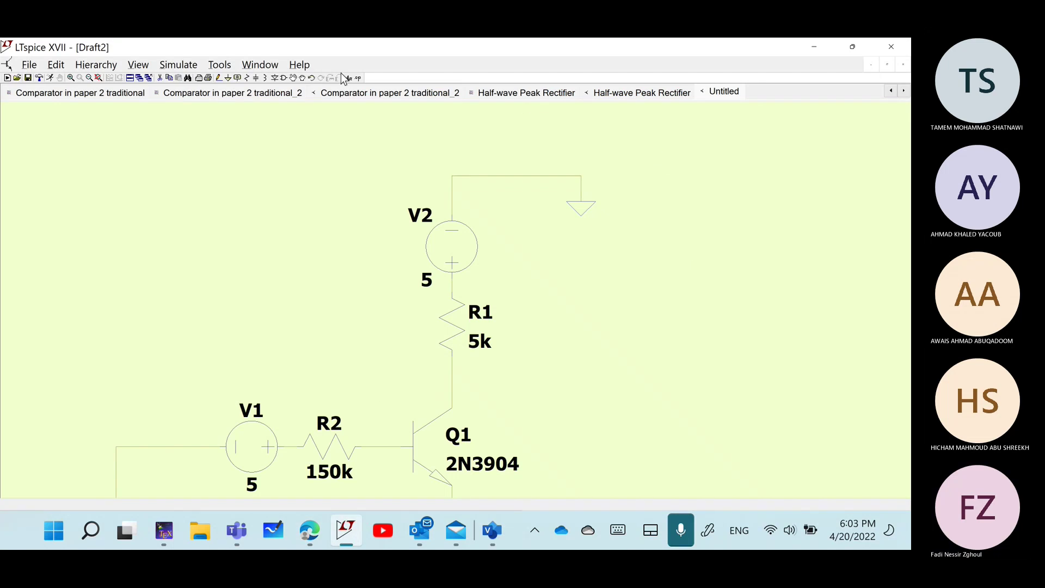
- Start a DC sweep simulation command with V1 as the first source and Linear as the sweep type
left_click(357, 77)
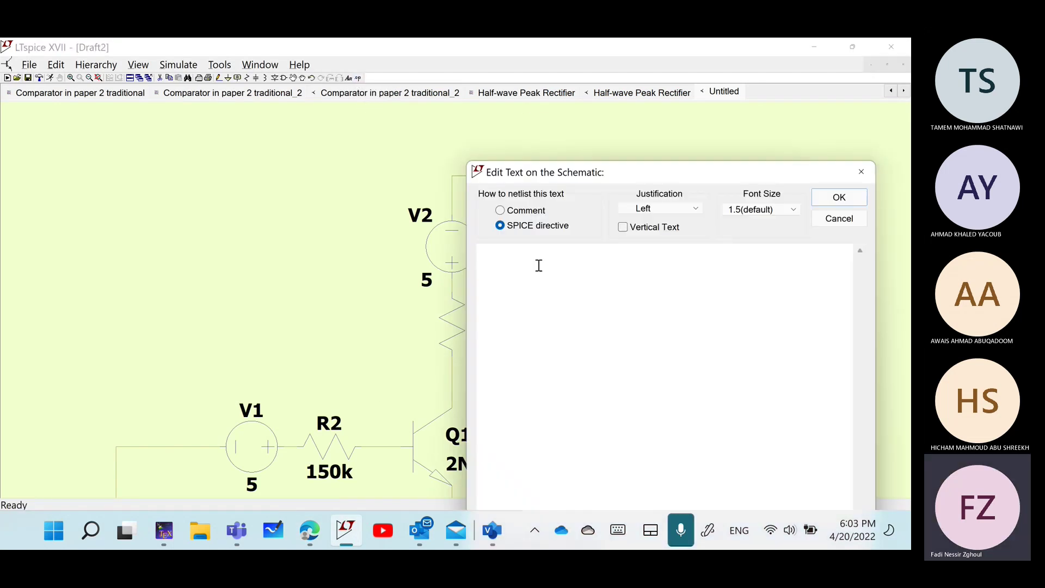
left_click(838, 219)
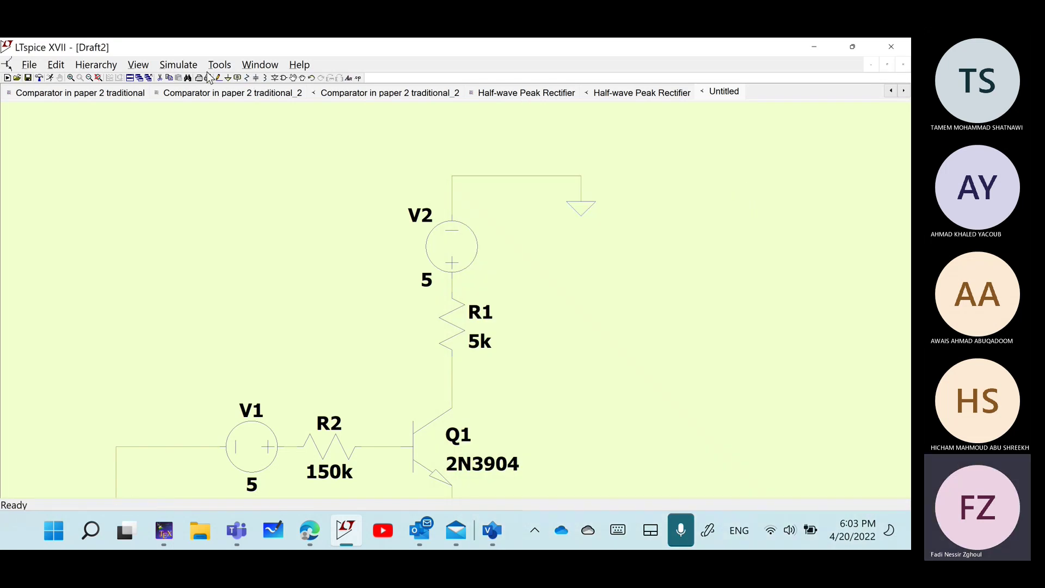
left_click(179, 64)
left_click(214, 177)
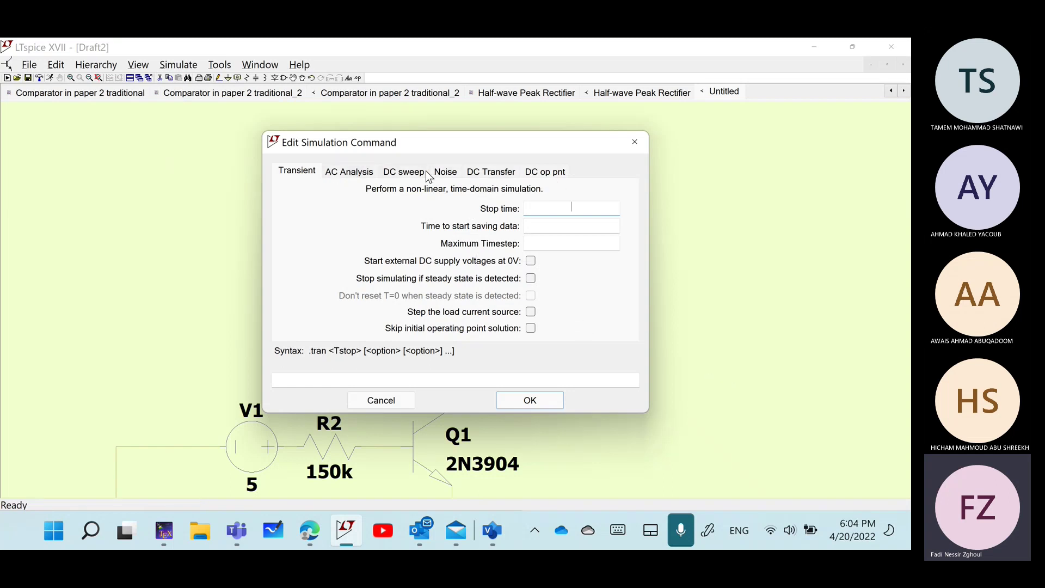
left_click(408, 173)
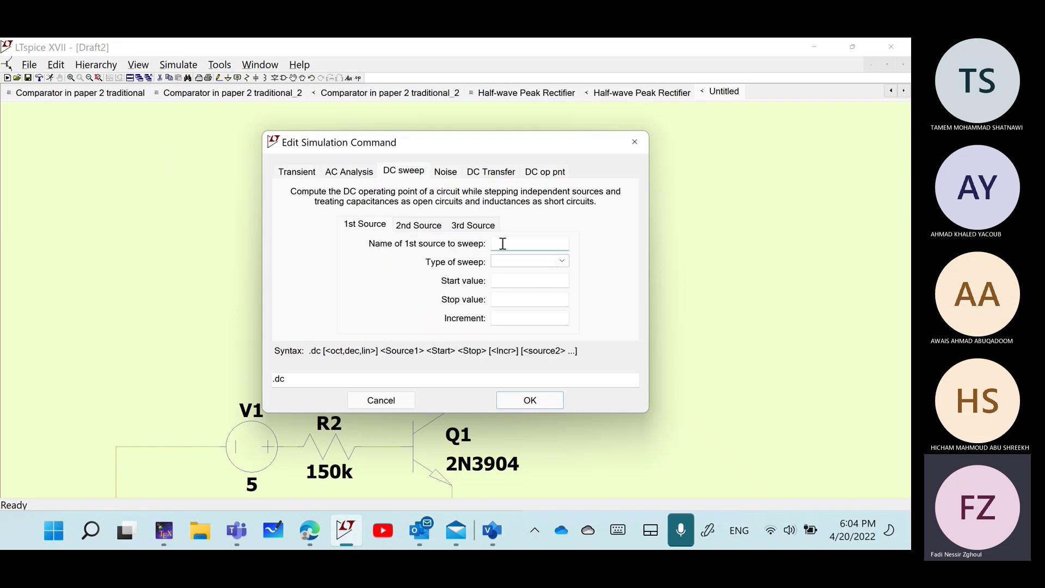
type("0")
left_click_drag(533, 243, 529, 242)
type("V1")
left_click(531, 273)
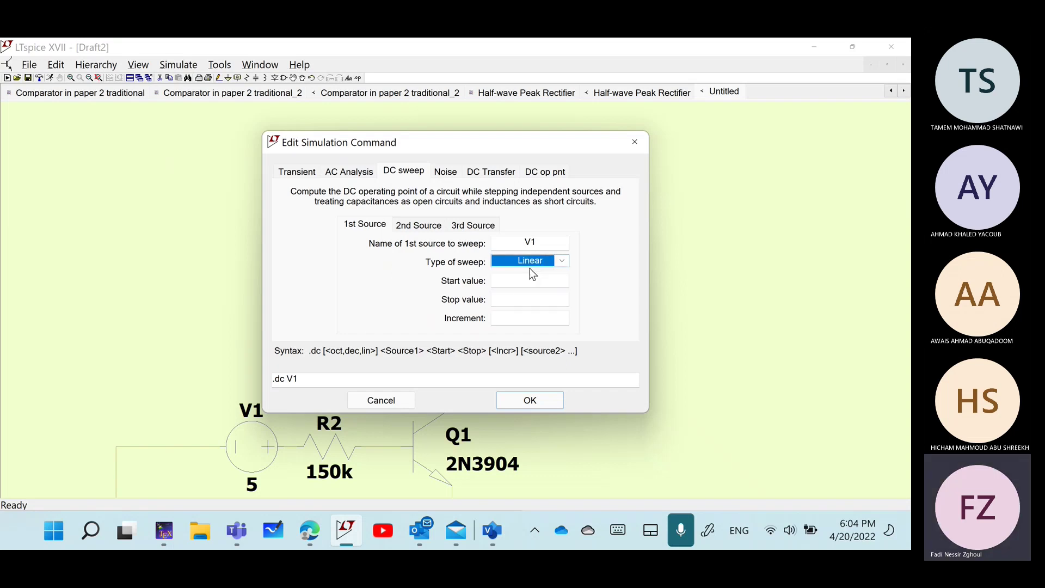
- Set the sweep from 0 to 5 V in 0.1 V increments and place the directive on the schematic beside Q1
left_click(522, 282)
type("0")
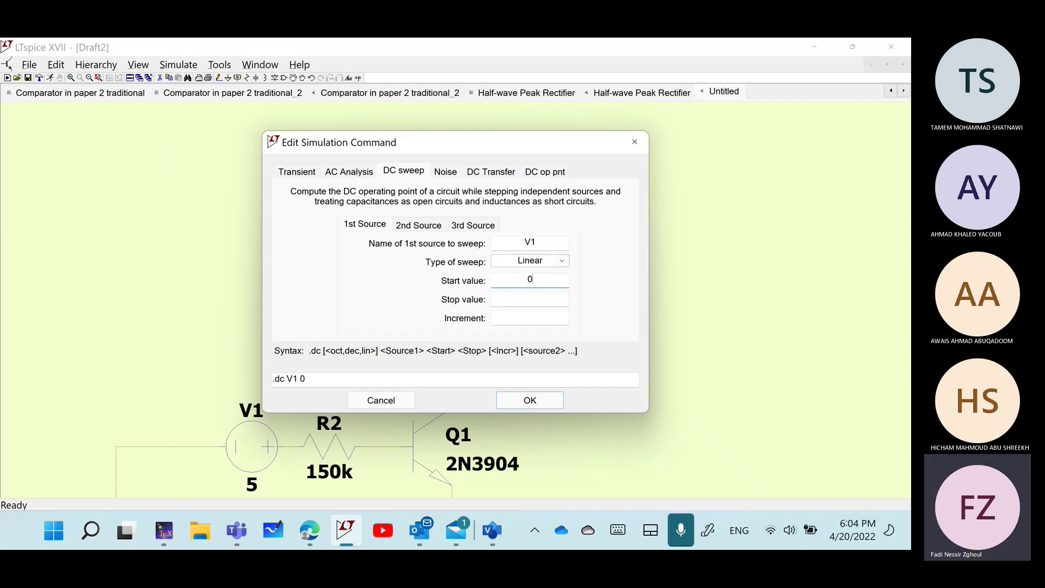
left_click(515, 300)
left_click(553, 317)
type("0.1")
left_click(555, 402)
left_click(599, 410)
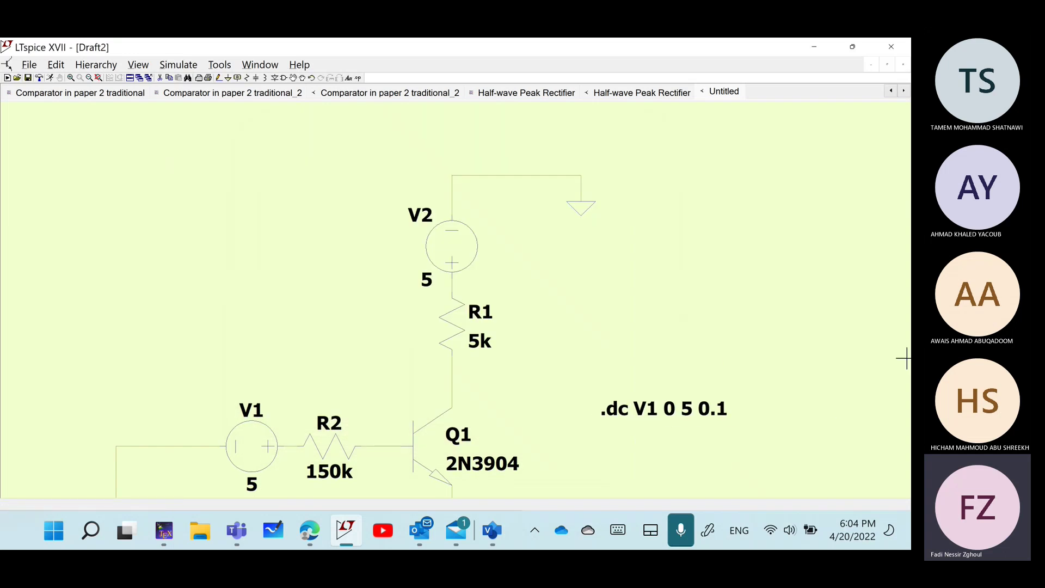
- Run the DC sweep simulation and maximize the Draft2 schematic window
scroll(904, 358, "down", 2)
left_click_drag(781, 245, 694, 136)
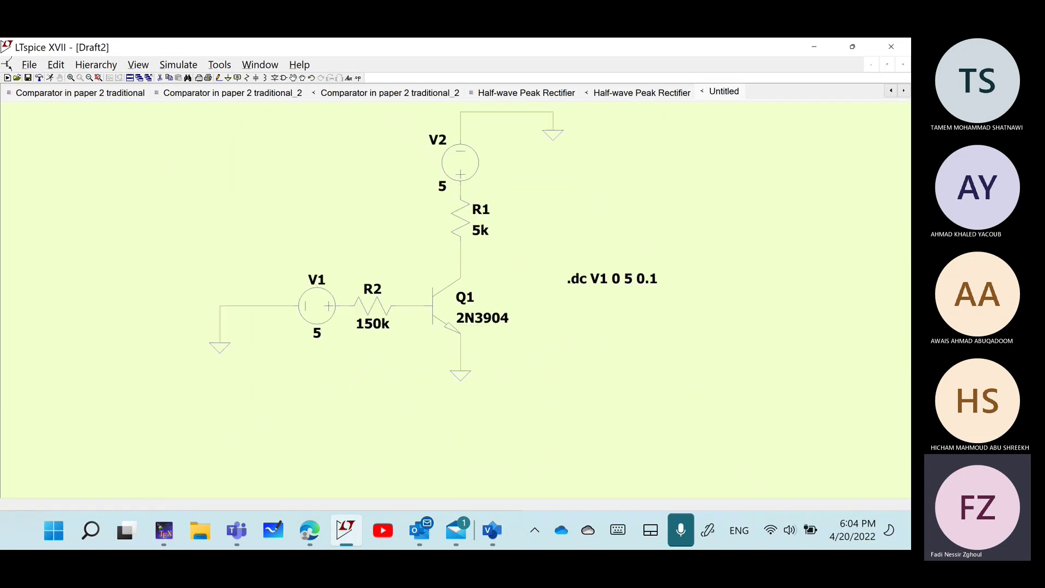
left_click(51, 78)
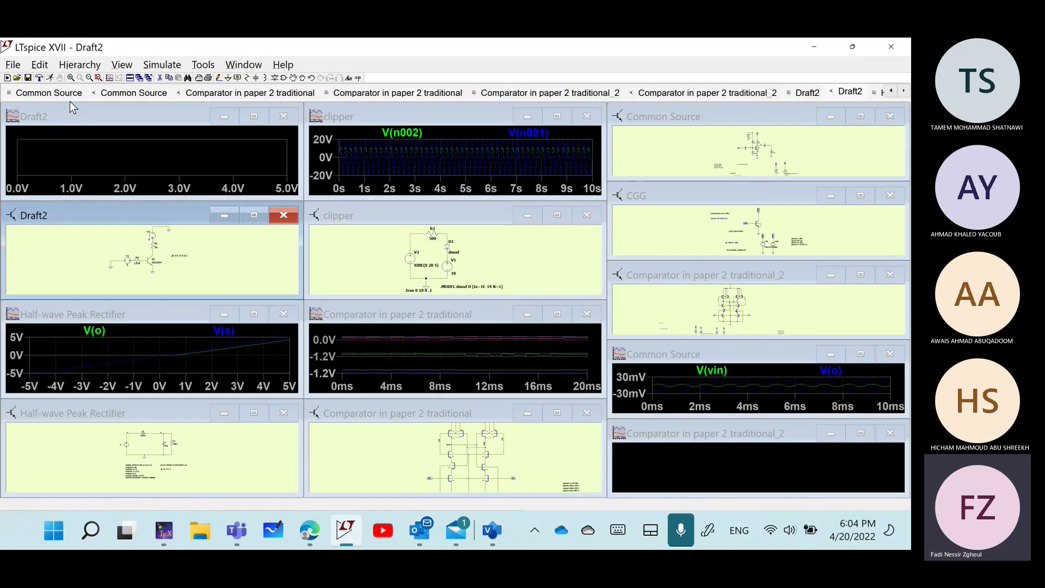
left_click(255, 216)
left_click(256, 217)
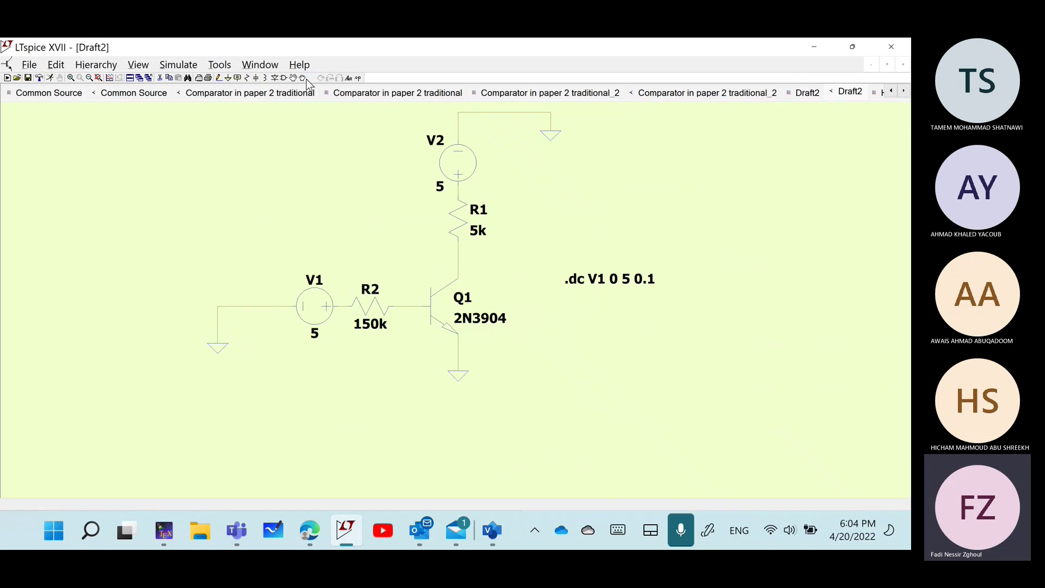
- Label the net between R1 and Q1's collector "out"
left_click(238, 79)
type("out")
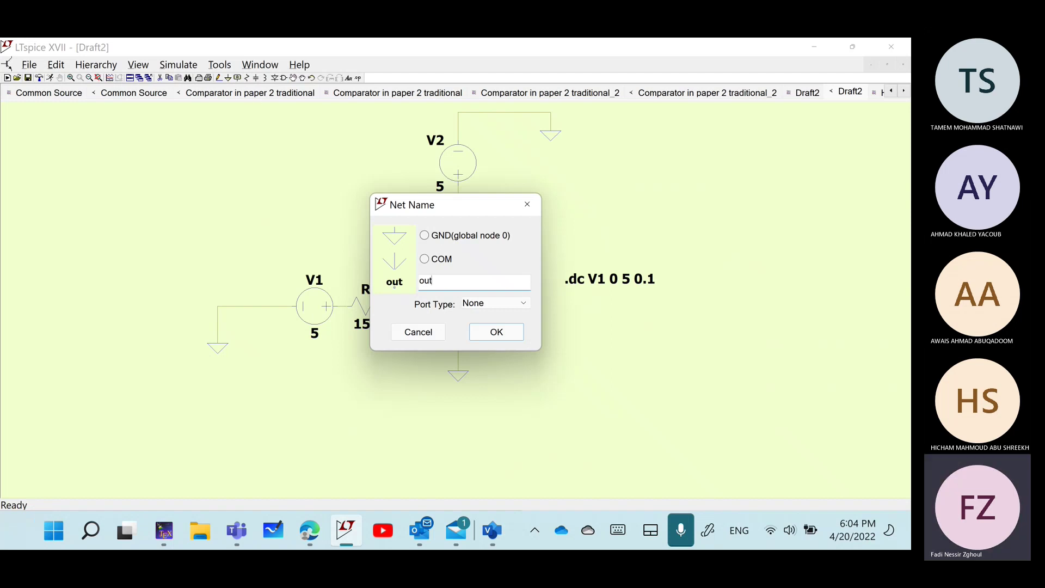
left_click(481, 332)
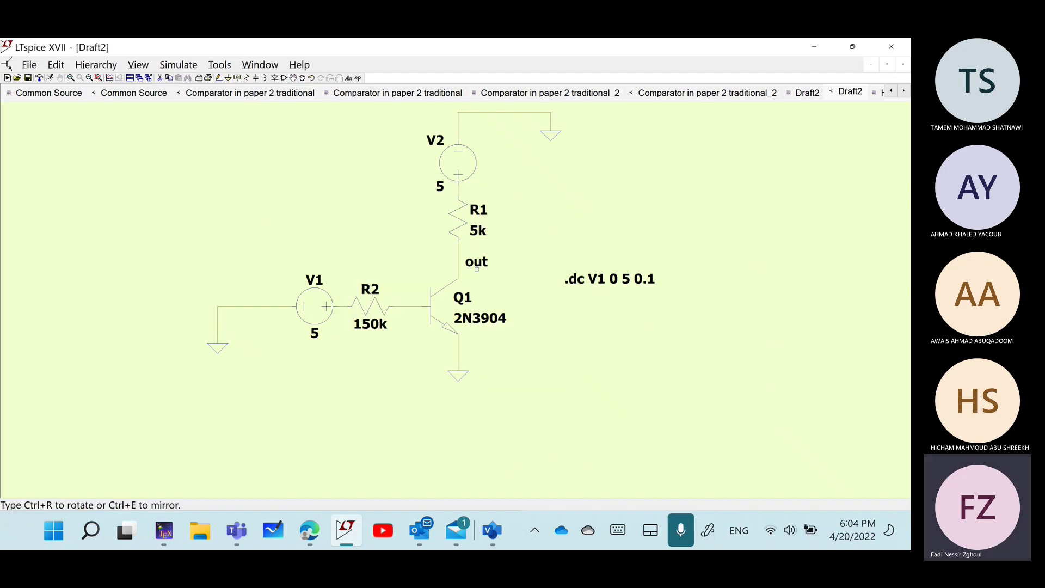
left_click(458, 260)
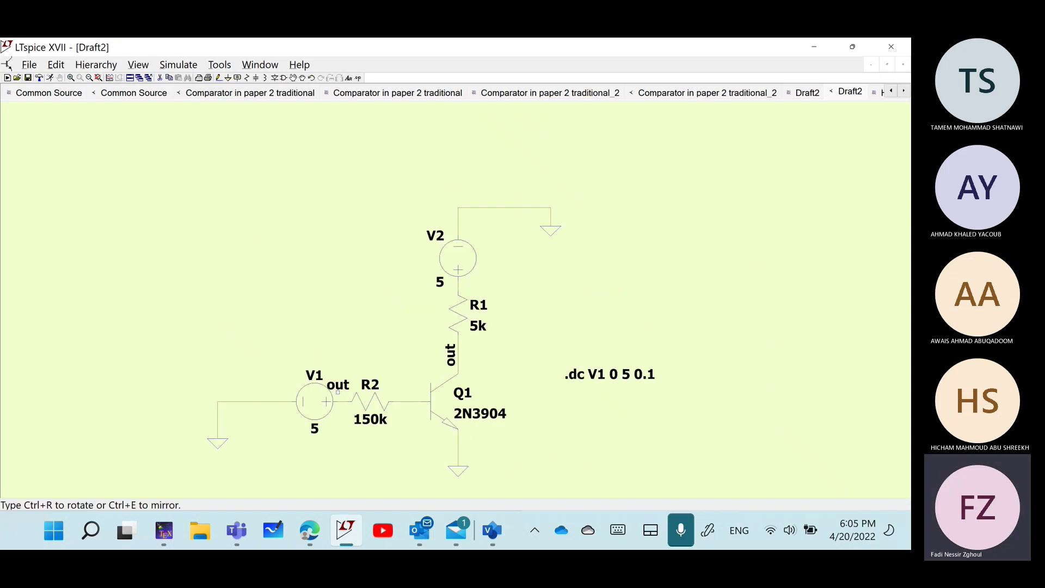
- Place a label on the net between V1 and R2 and name it "in"
left_click(339, 402)
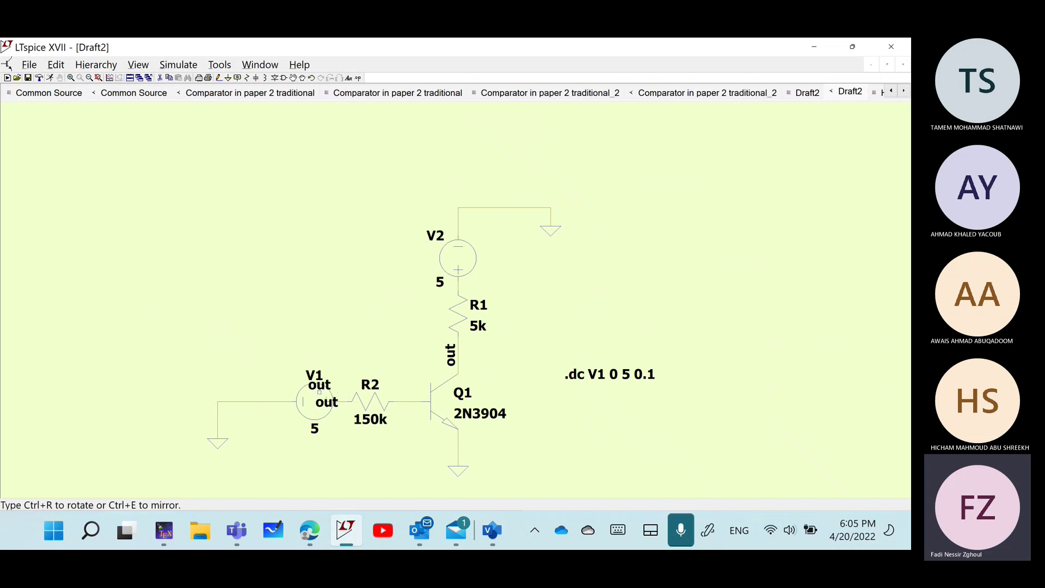
right_click(329, 403)
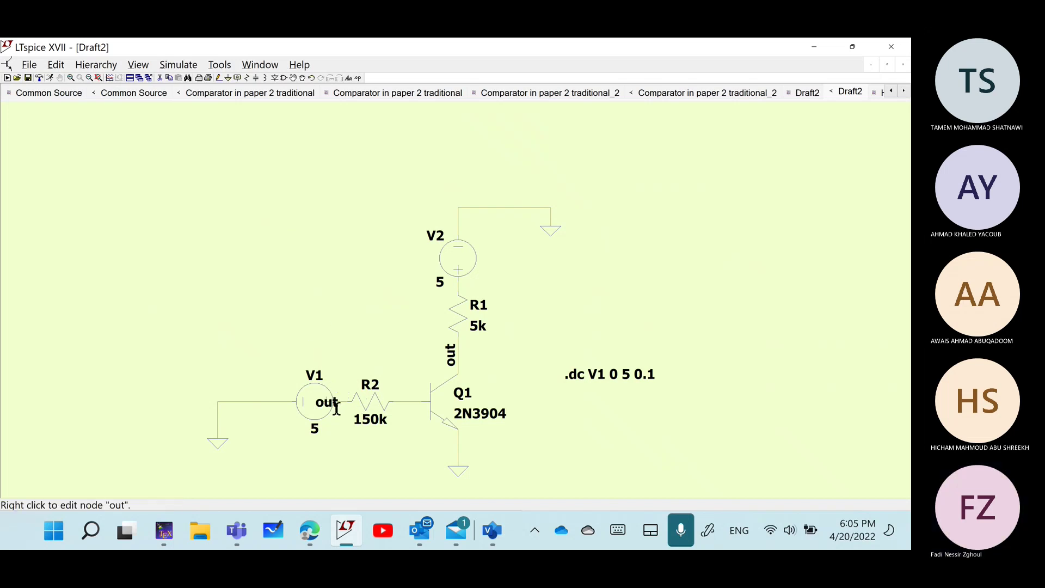
right_click(329, 401)
type("in")
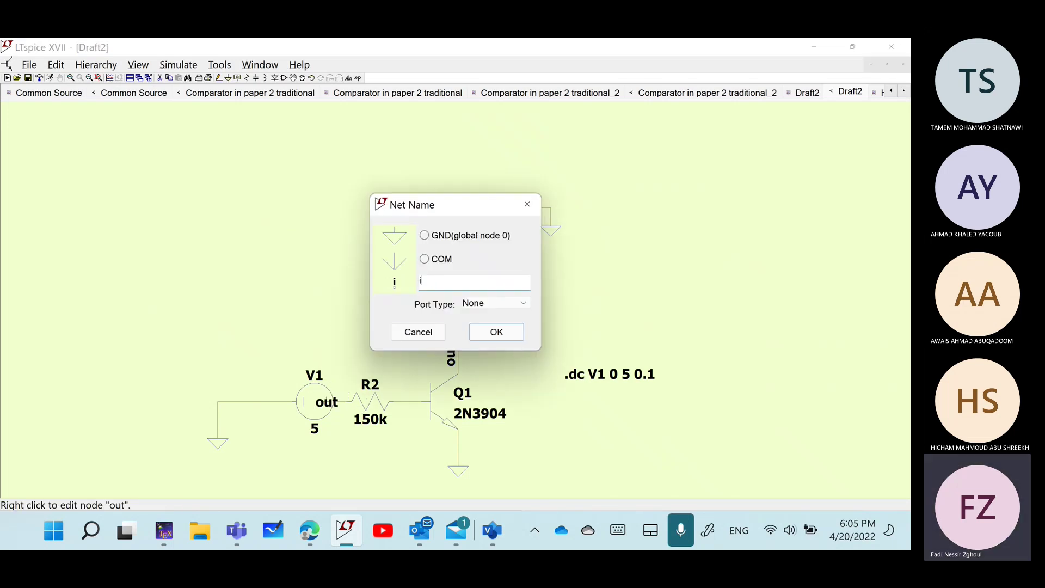
left_click(492, 341)
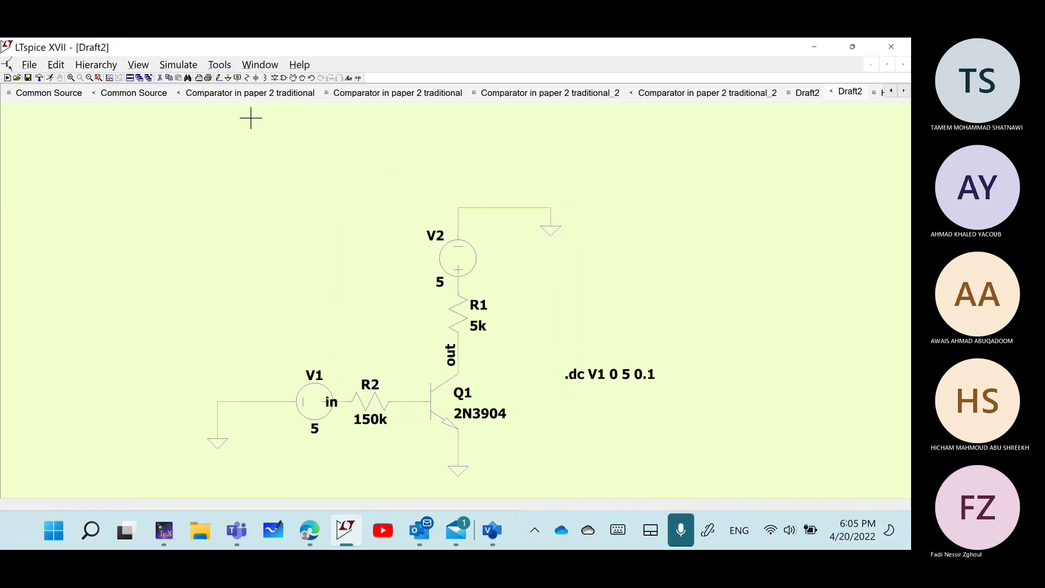
- Run the DC sweep, plot V(out), and view the curve at full size before returning to the schematic
left_click(50, 79)
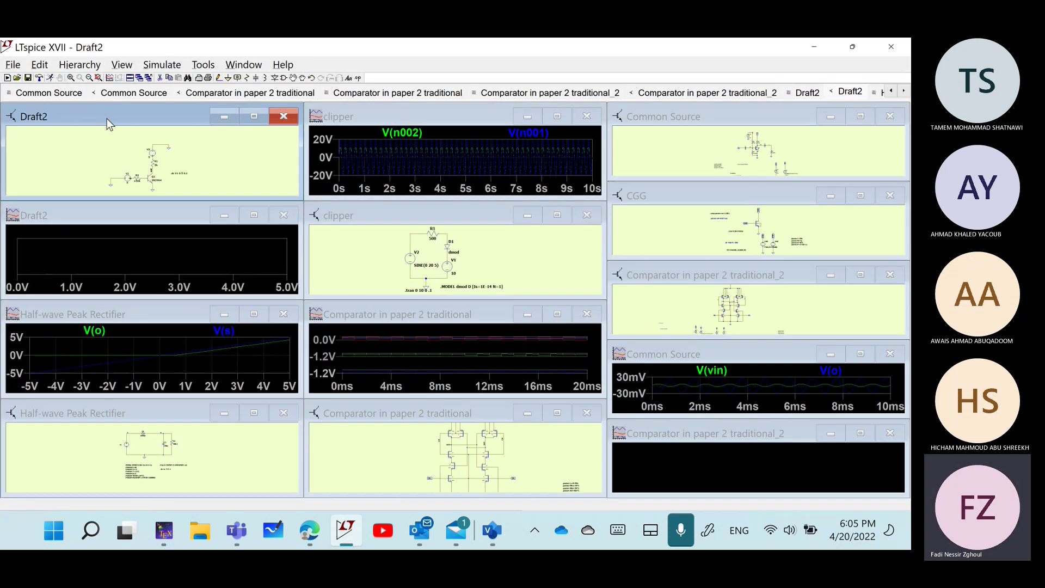
left_click(154, 166)
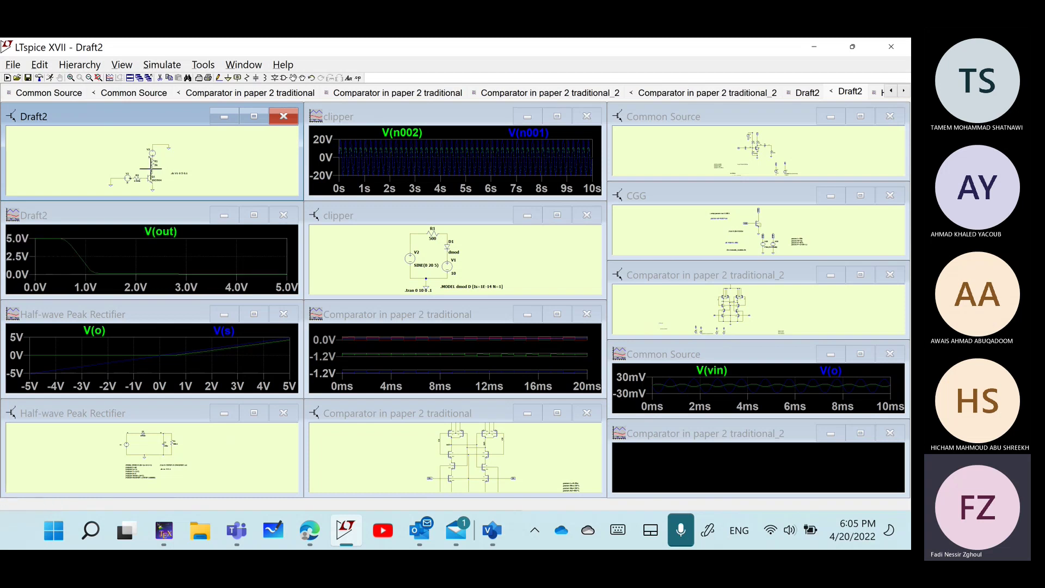
left_click(252, 116)
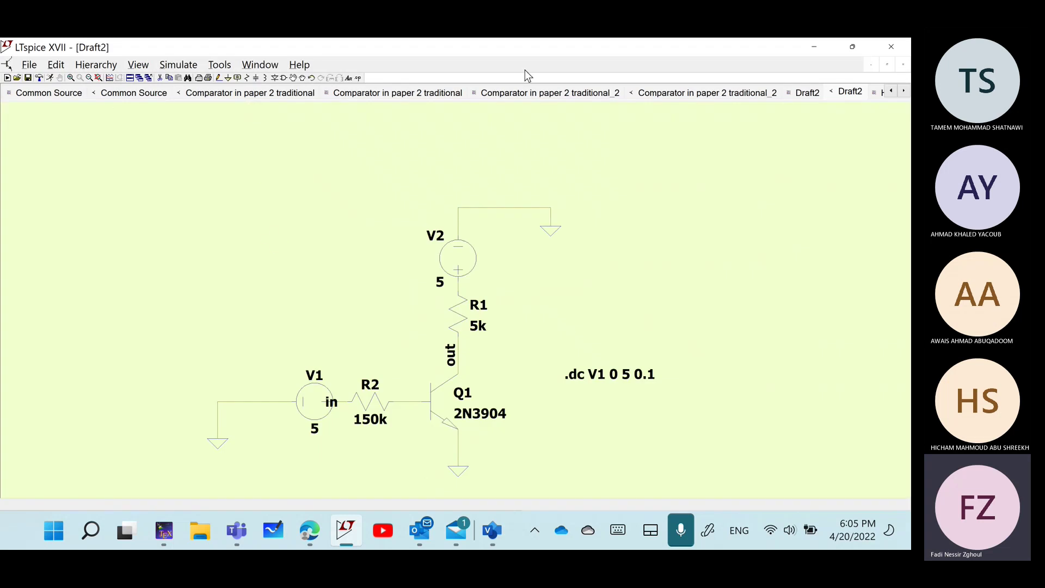
left_click(799, 92)
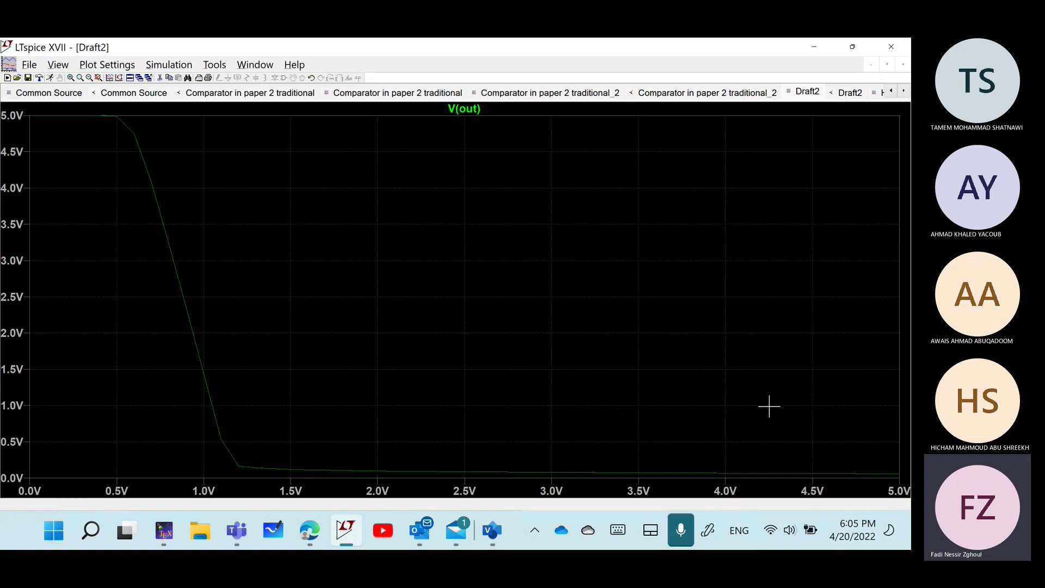
left_click(846, 93)
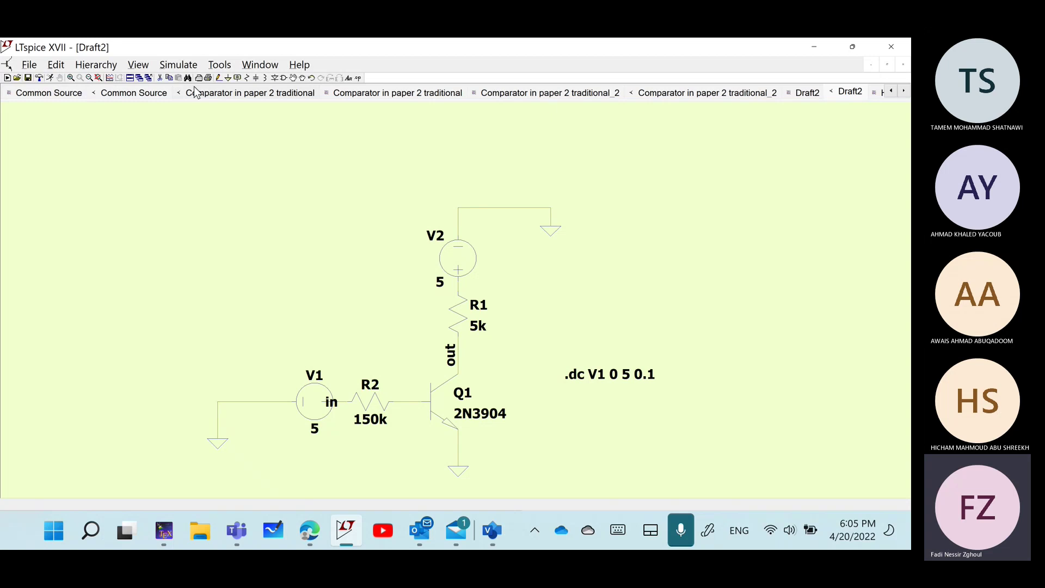
- Start saving the schematic under a new name and browse to the course's Simulation folder
left_click(29, 65)
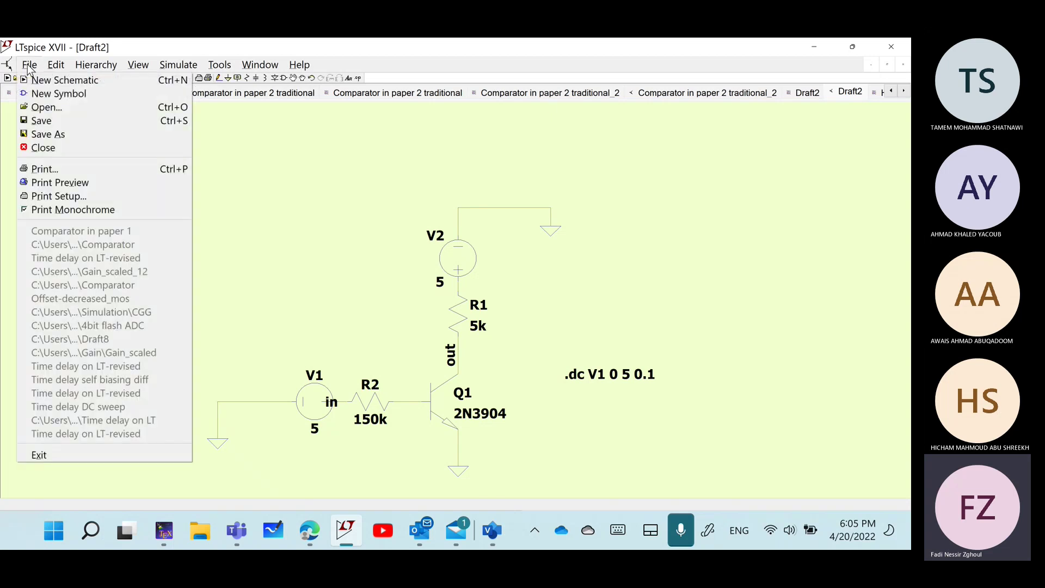
left_click(39, 134)
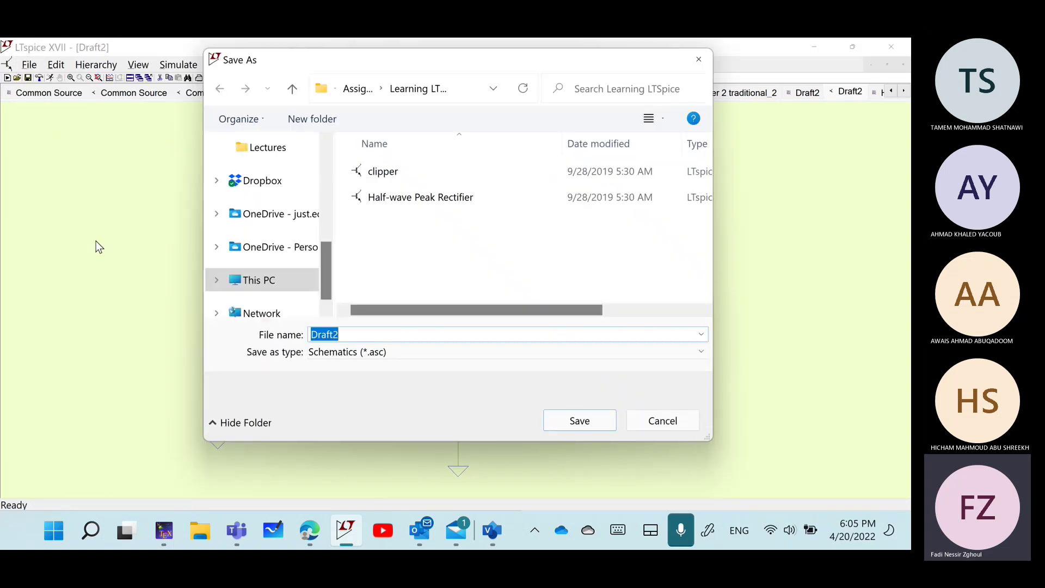
left_click(355, 91)
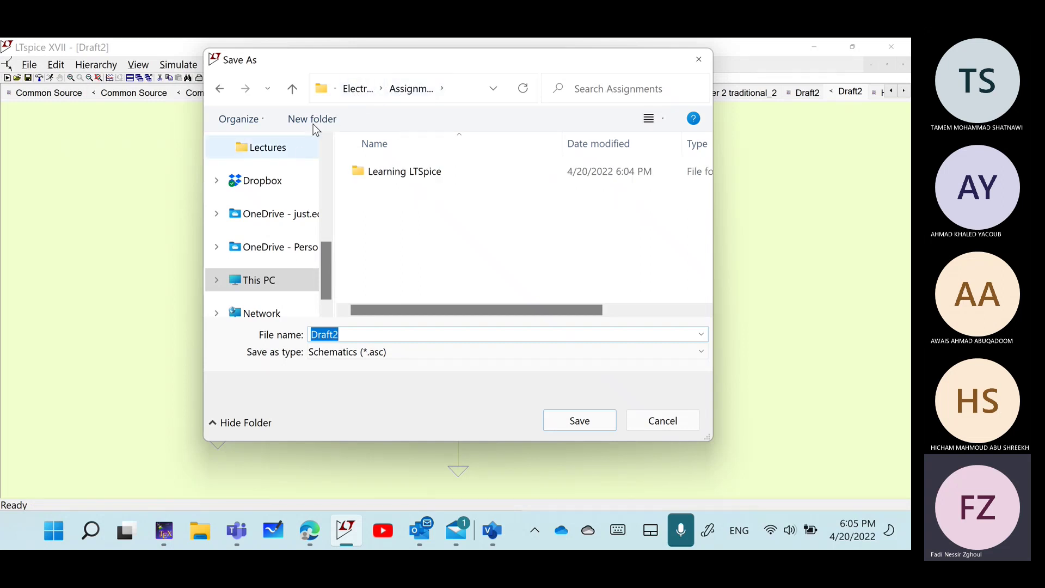
left_click(296, 93)
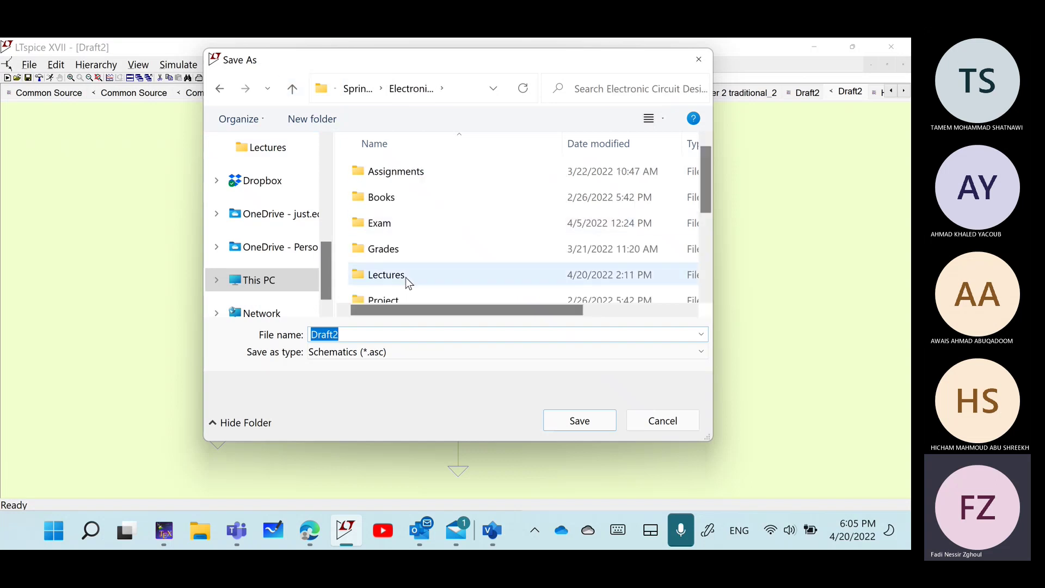
scroll(406, 276, "down", 1)
scroll(400, 256, "down", 1)
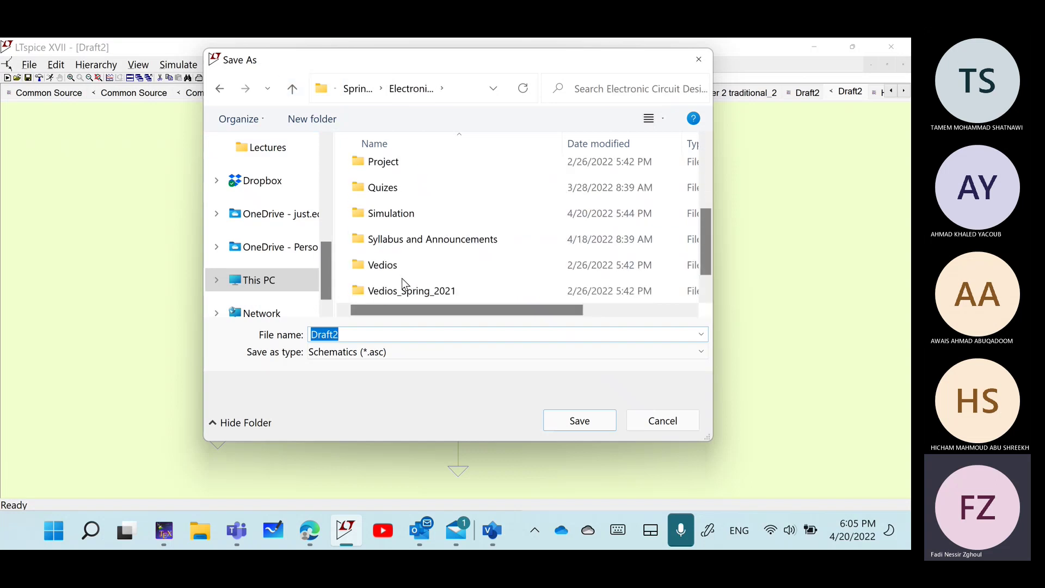
left_click(375, 215)
double_click(375, 216)
- Save the schematic with the file name Example5_6
double_click(362, 336)
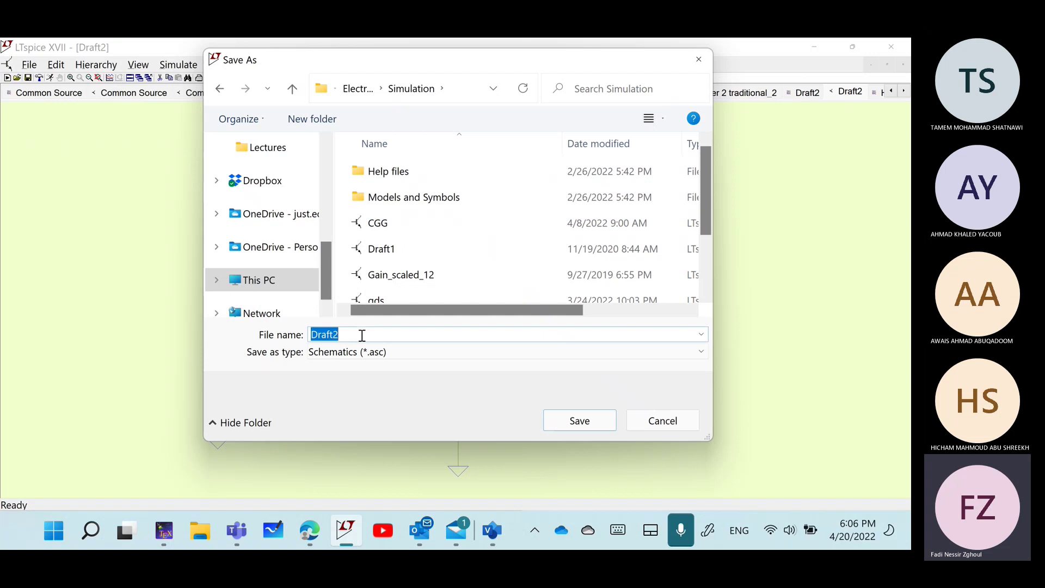
type("Exam")
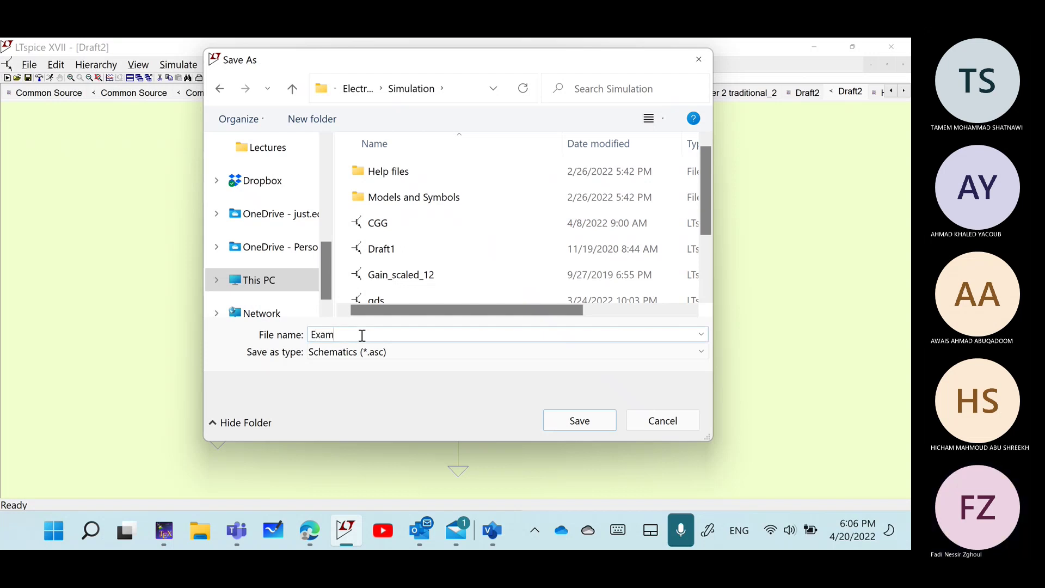
type("ple6")
key("Left")
key("Left")
key("BackSpace")
type("5")
left_click(580, 423)
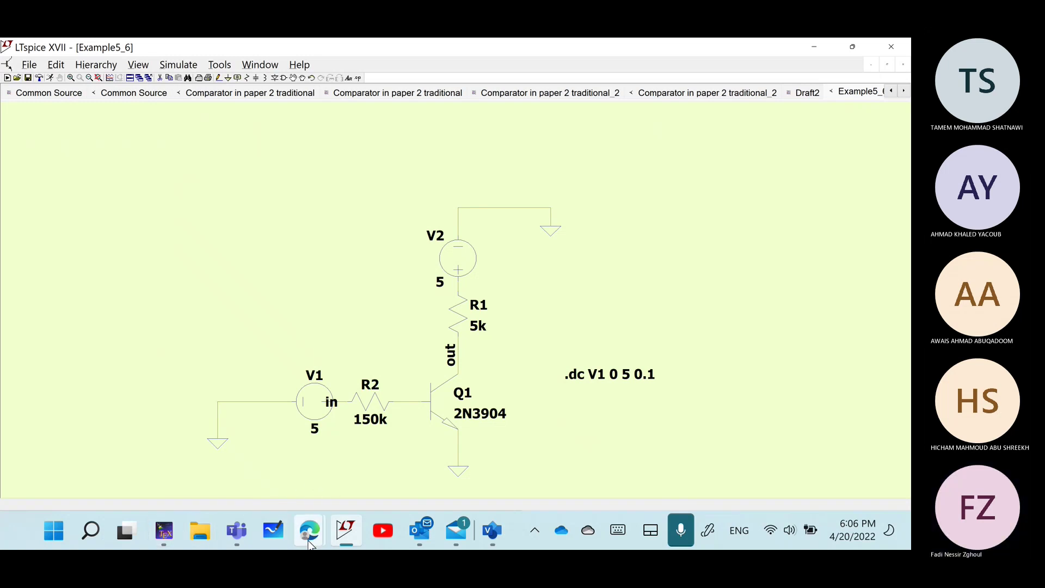
- Switch to the Edge browser and review the Assignment #3 tasks that follow Example 5.6
mouse_move(310, 531)
left_click(210, 410)
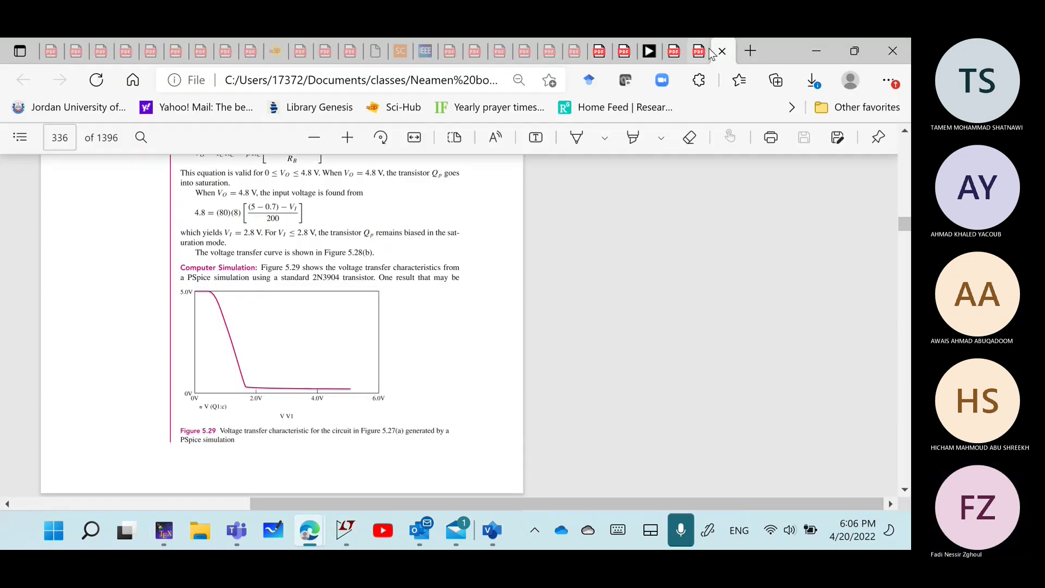
left_click(696, 55)
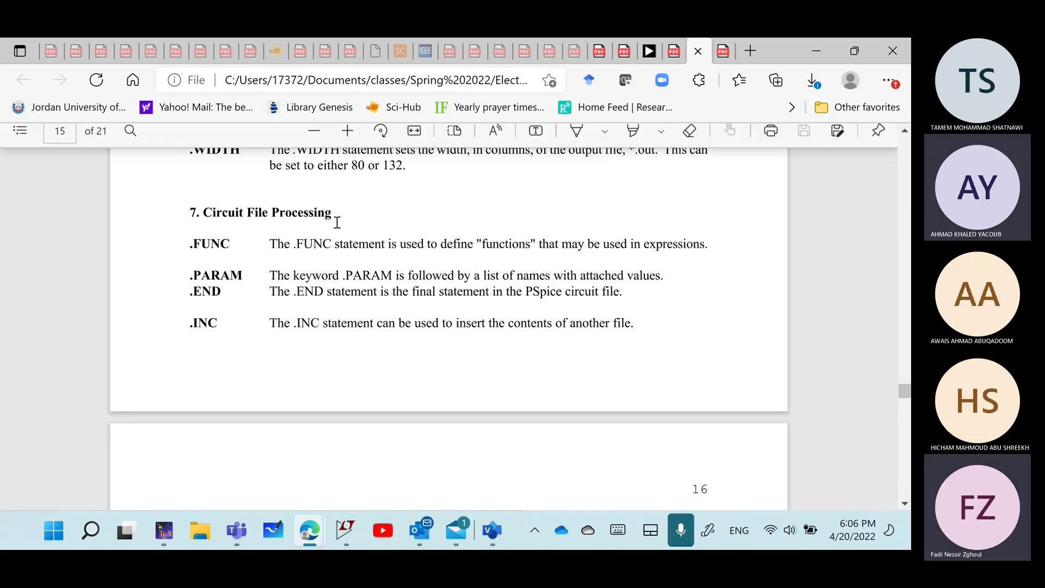
left_click(672, 59)
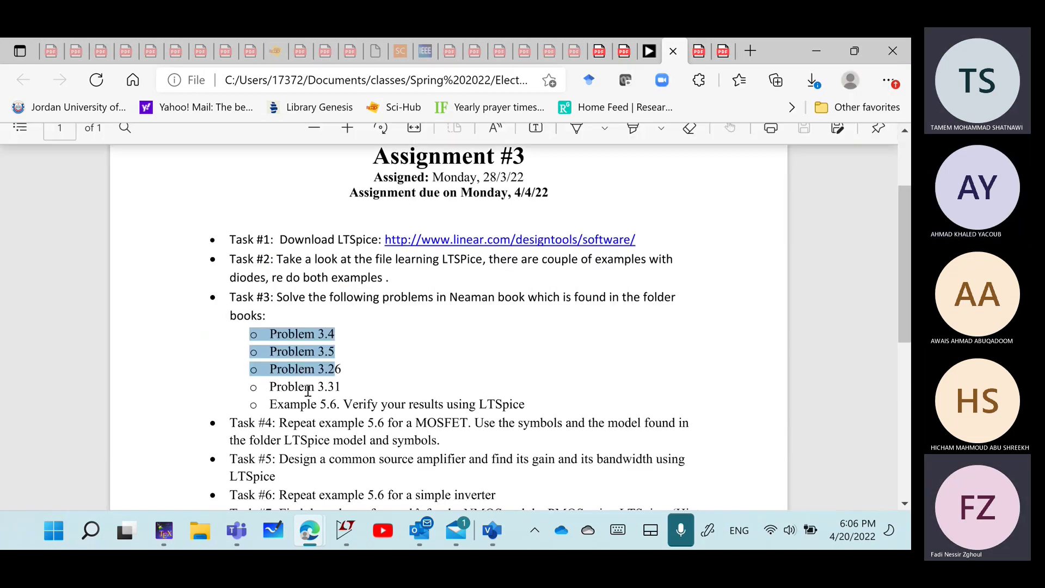
scroll(321, 324, "down", 5)
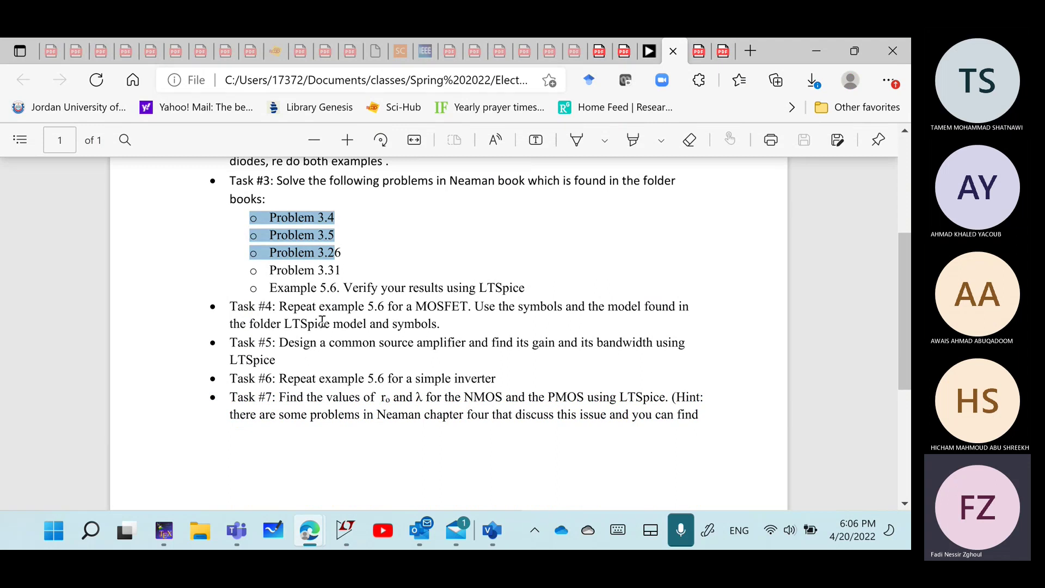
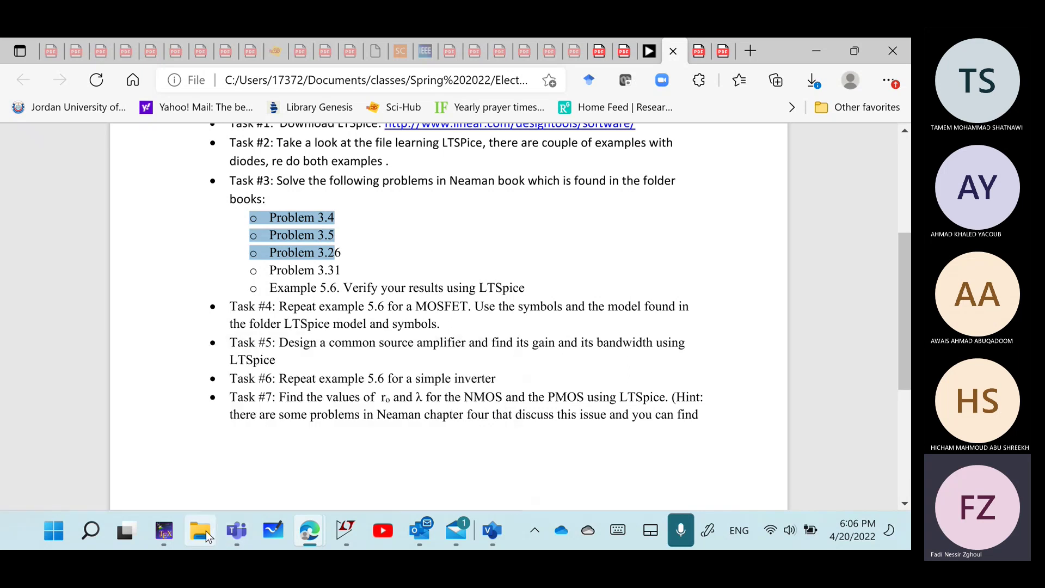
- In File Explorer, open Spring 2022 > Electronic Circuit Design > Simulation > Models and Symbols to view the MOSFET model and symbol files
left_click(206, 531)
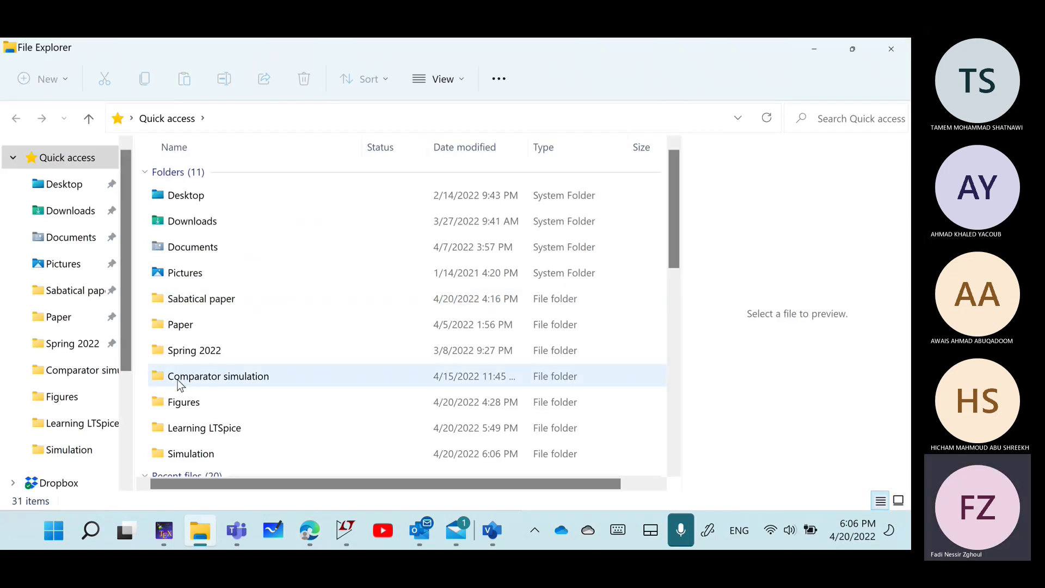
double_click(188, 353)
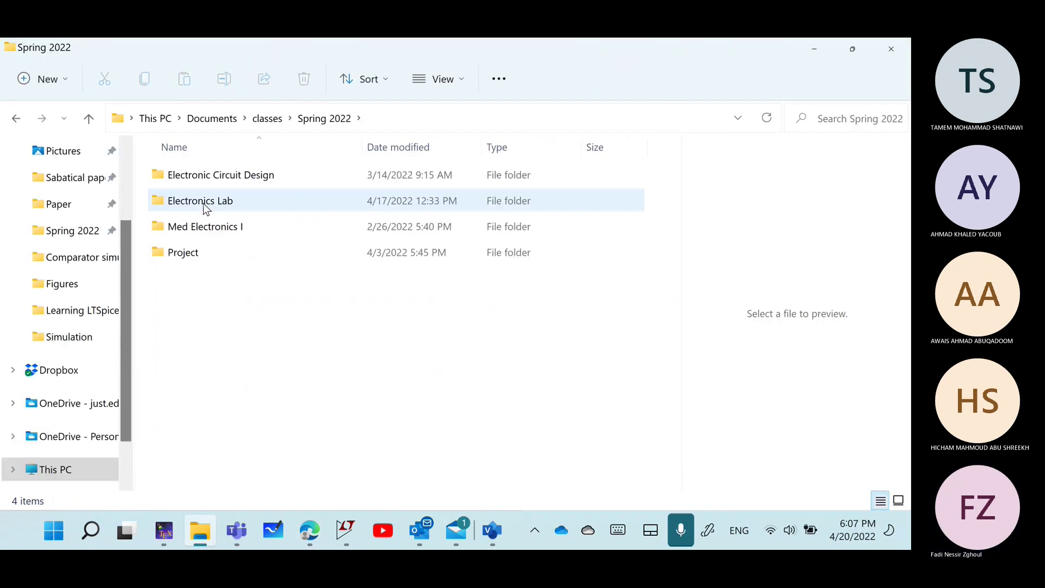
double_click(205, 176)
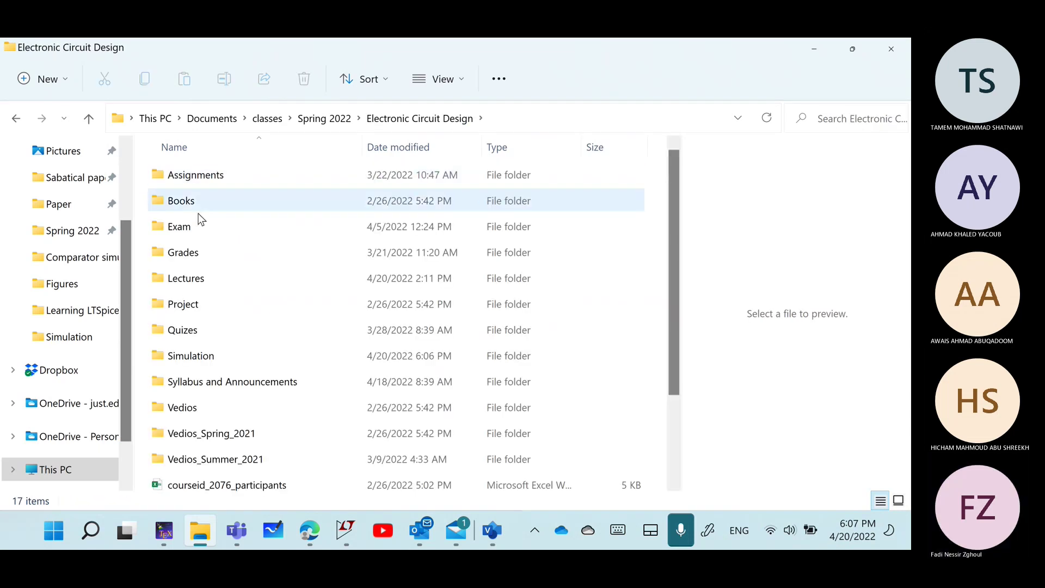
double_click(198, 360)
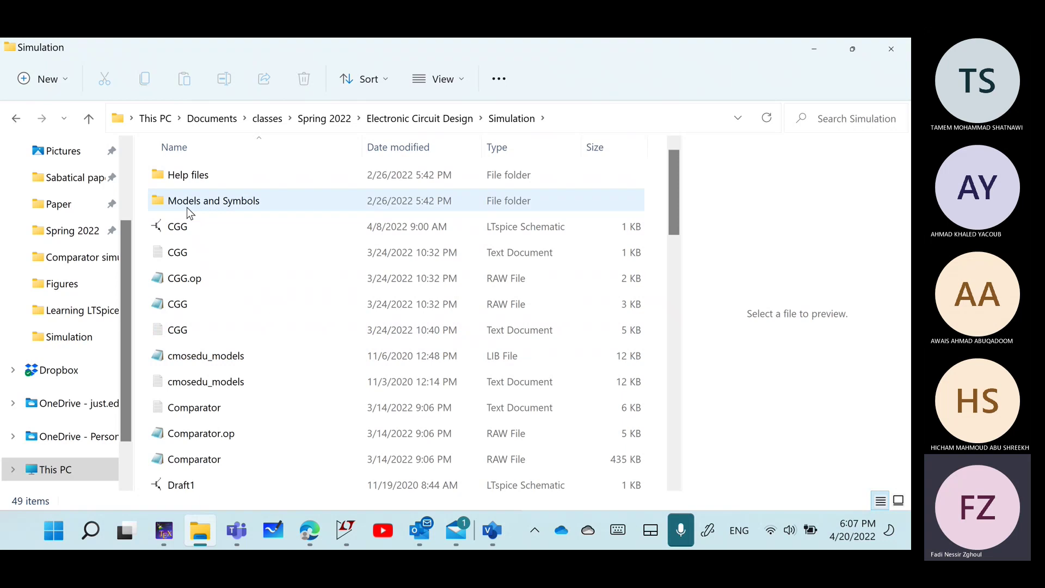
scroll(238, 331, "down", 2)
scroll(253, 360, "up", 2)
double_click(164, 199)
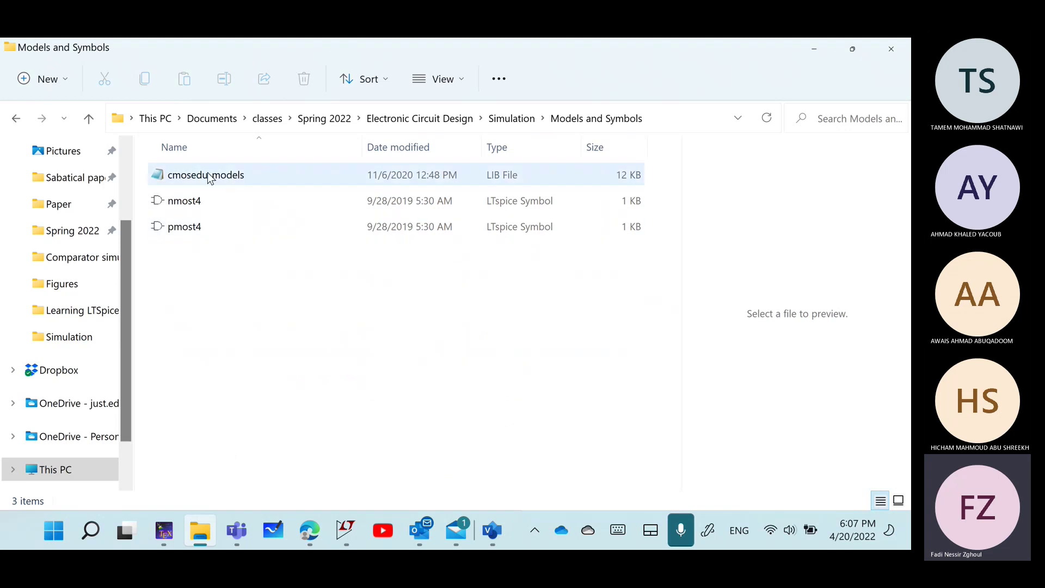
- Return to the Simulation folder and look through its files for the MOSFET symbols and model libraries
left_click(496, 117)
scroll(276, 332, "down", 8)
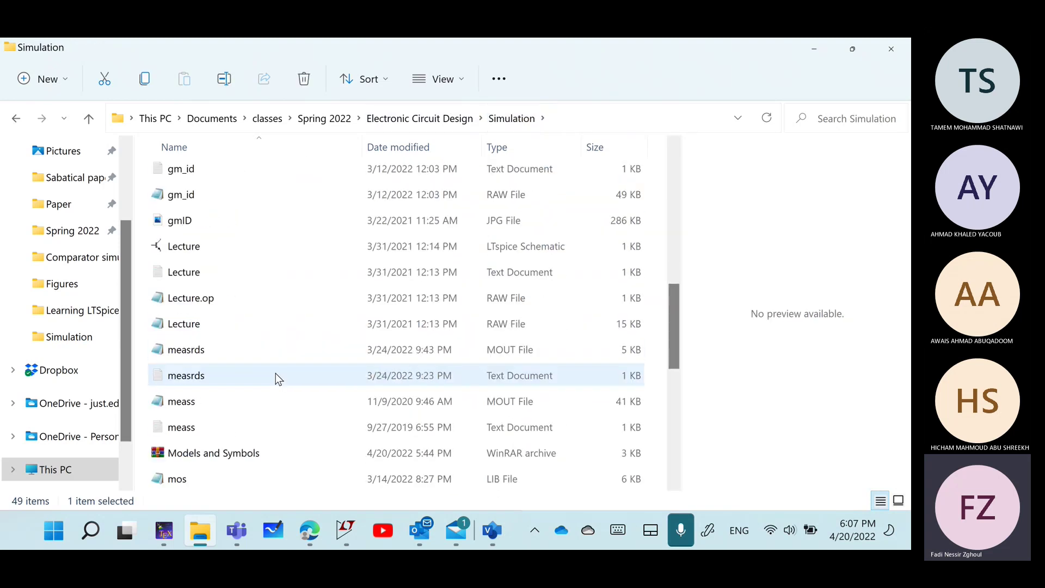
scroll(275, 383, "down", 3)
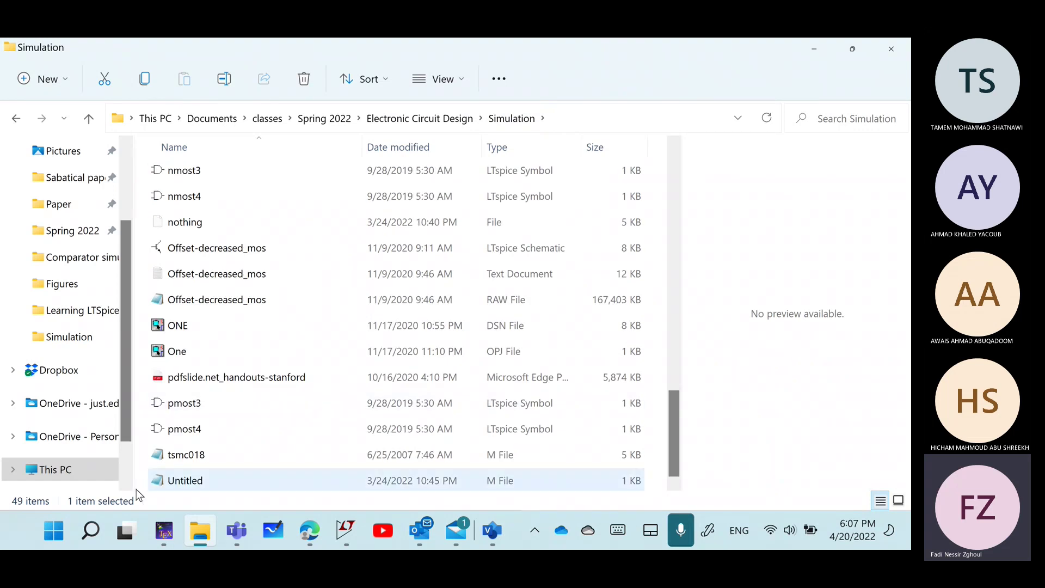
scroll(243, 360, "up", 1)
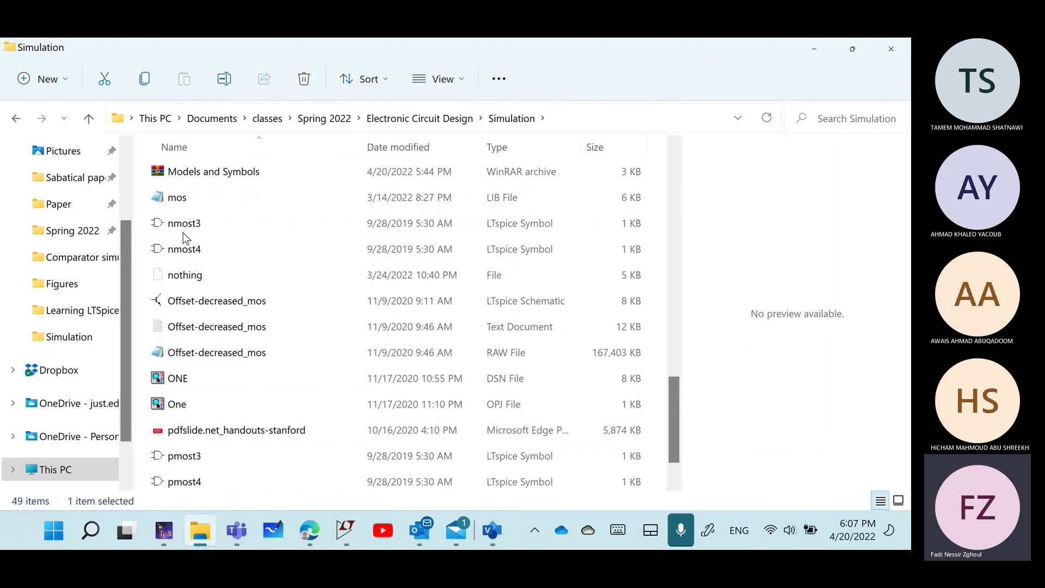
scroll(247, 381, "down", 1)
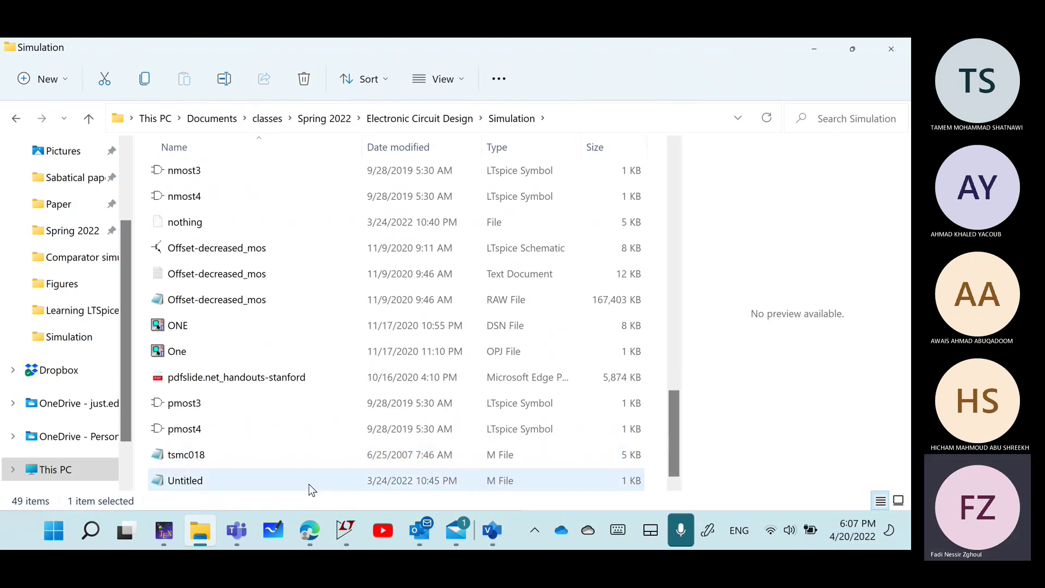
- Switch back to LTspice and delete transistor Q1 from the Example5_6 schematic
mouse_move(345, 534)
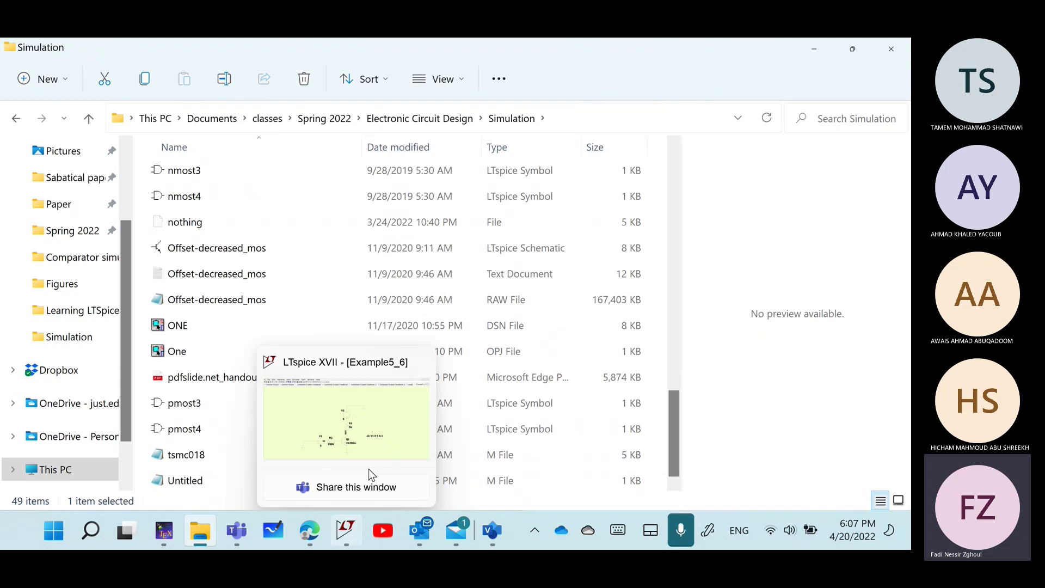
left_click(377, 442)
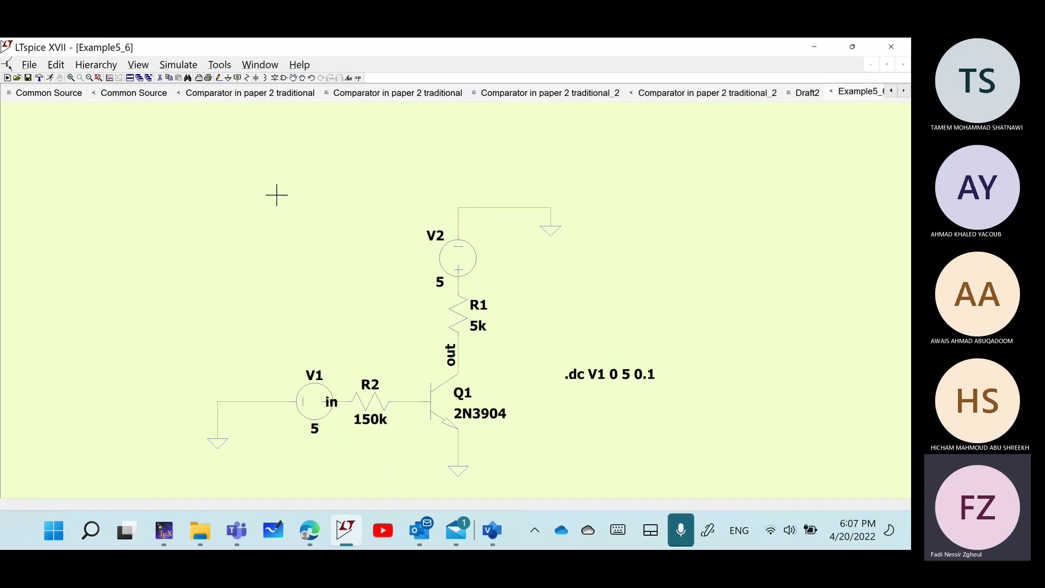
key("Delete")
left_click(437, 406)
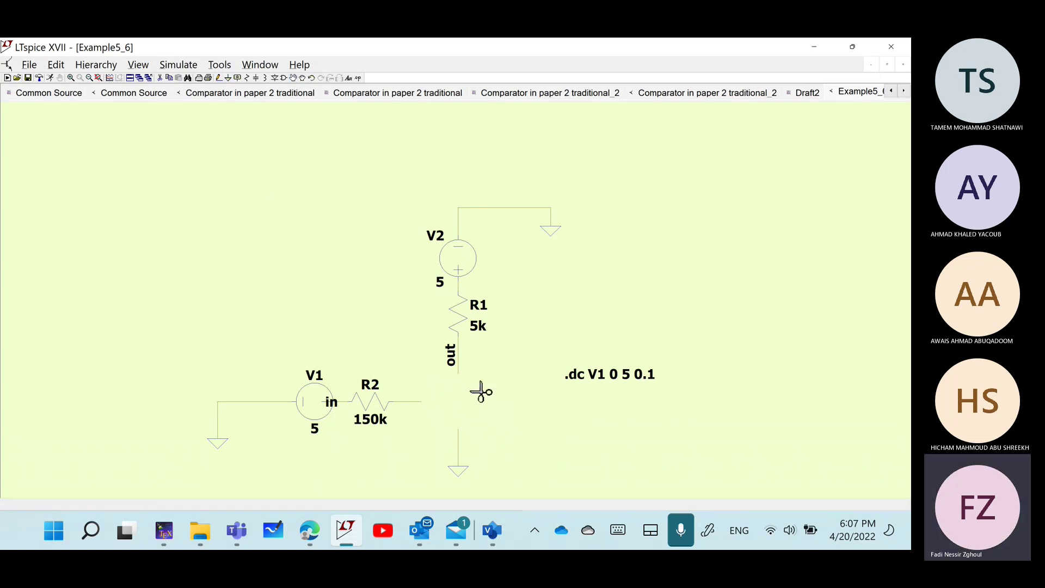
key("Escape")
- Place one nmost4 symbol from the Electronic Circuit Design Simulation directory in Q1's former position, between R1 and the lower ground
left_click(284, 78)
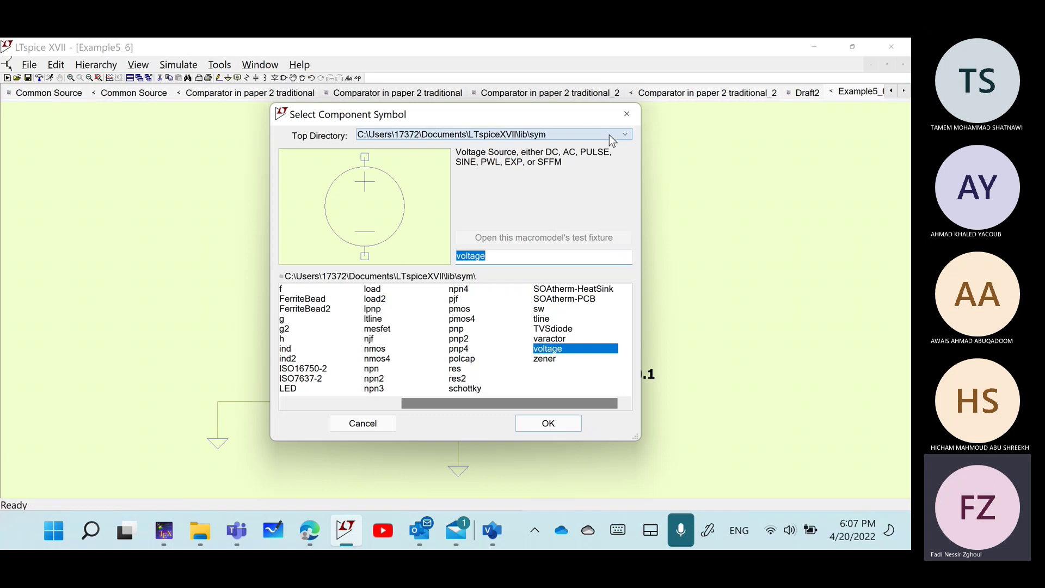
left_click(628, 137)
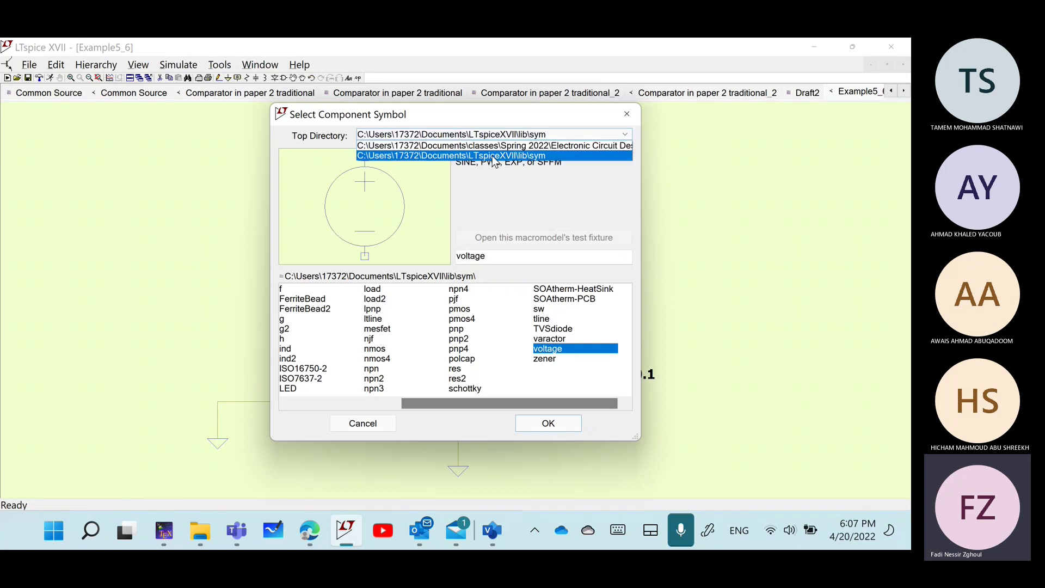
left_click(488, 145)
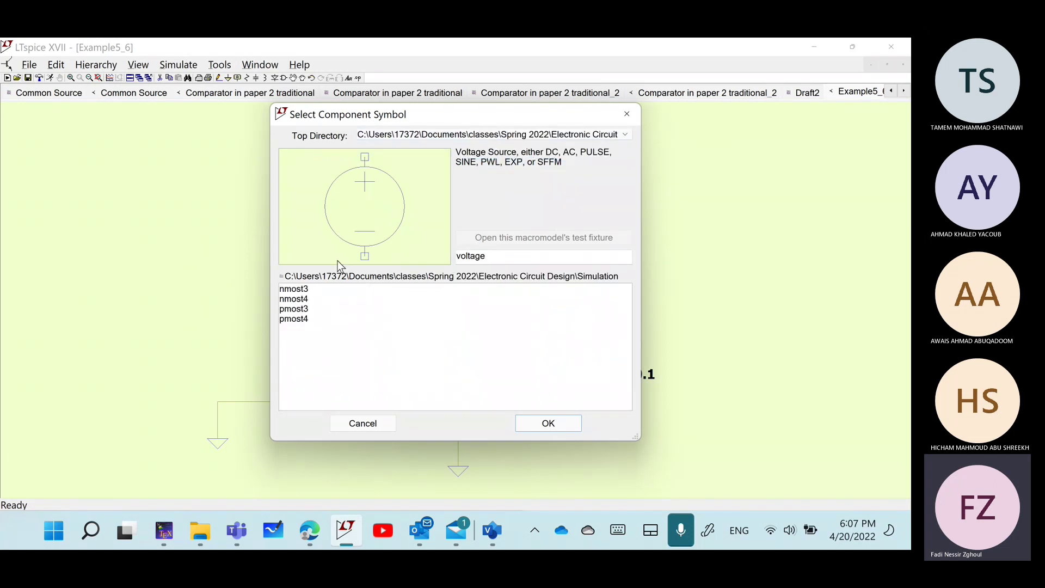
left_click(294, 303)
left_click(547, 423)
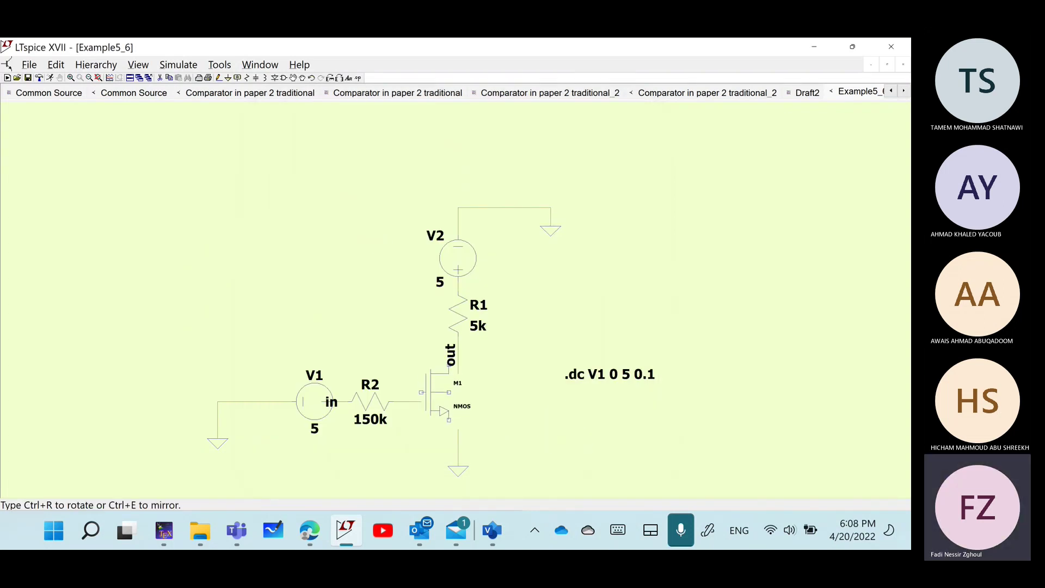
left_click(444, 401)
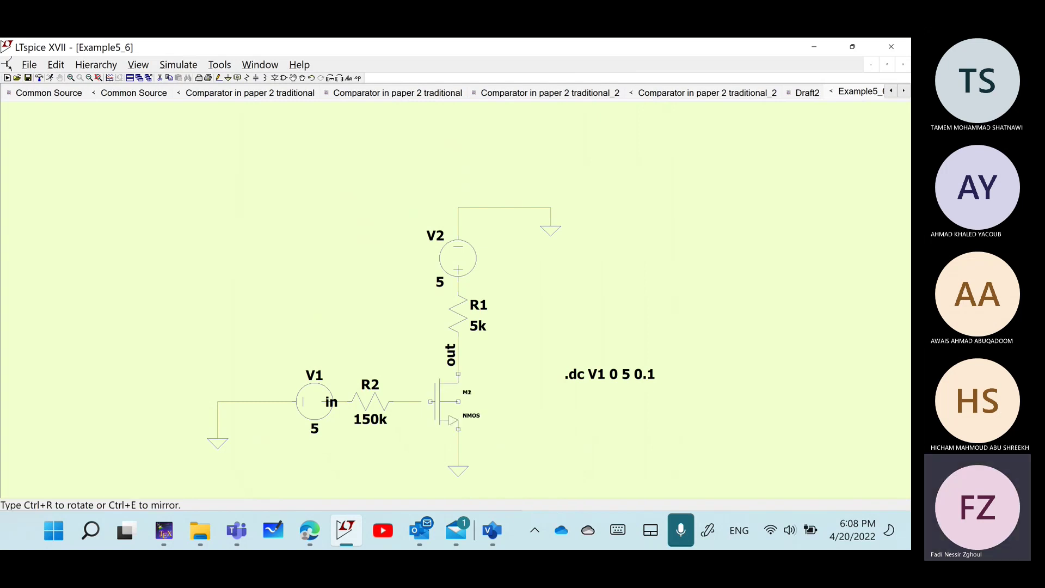
key("Escape")
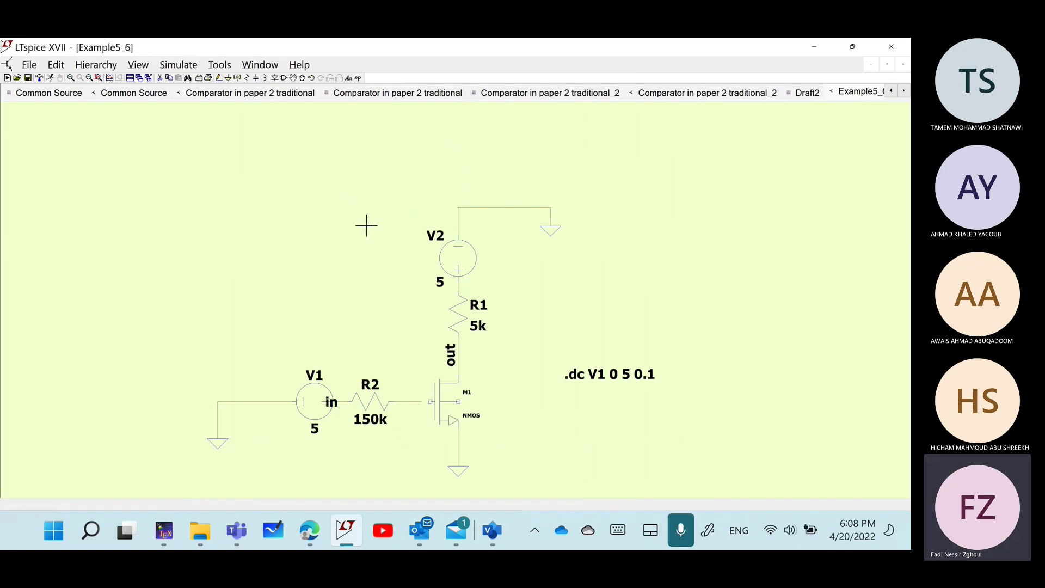
- Wire the open end of R2 to the gate of the NMOS transistor M1
left_click(219, 78)
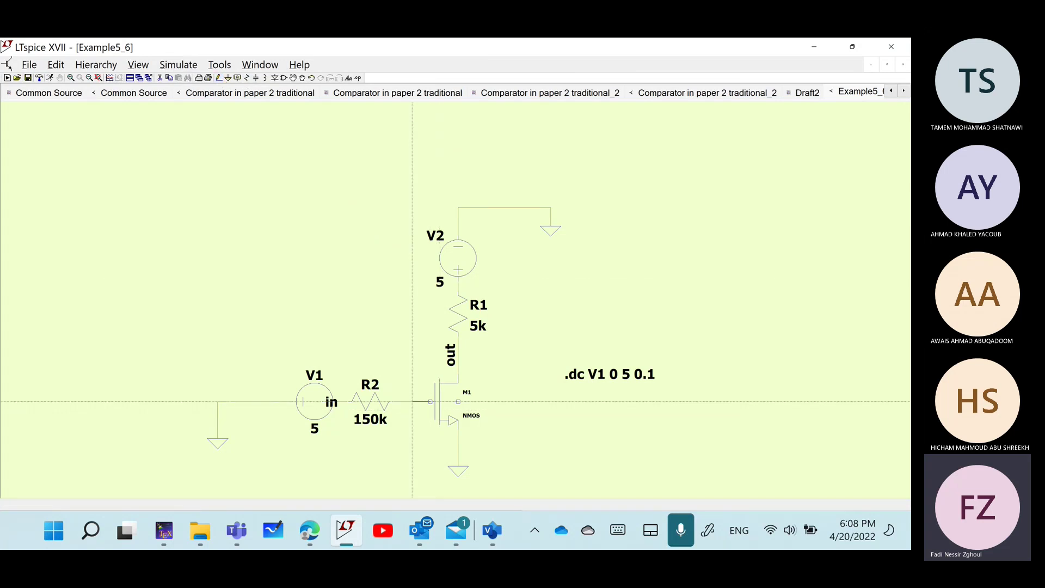
left_click(430, 402)
key("Escape")
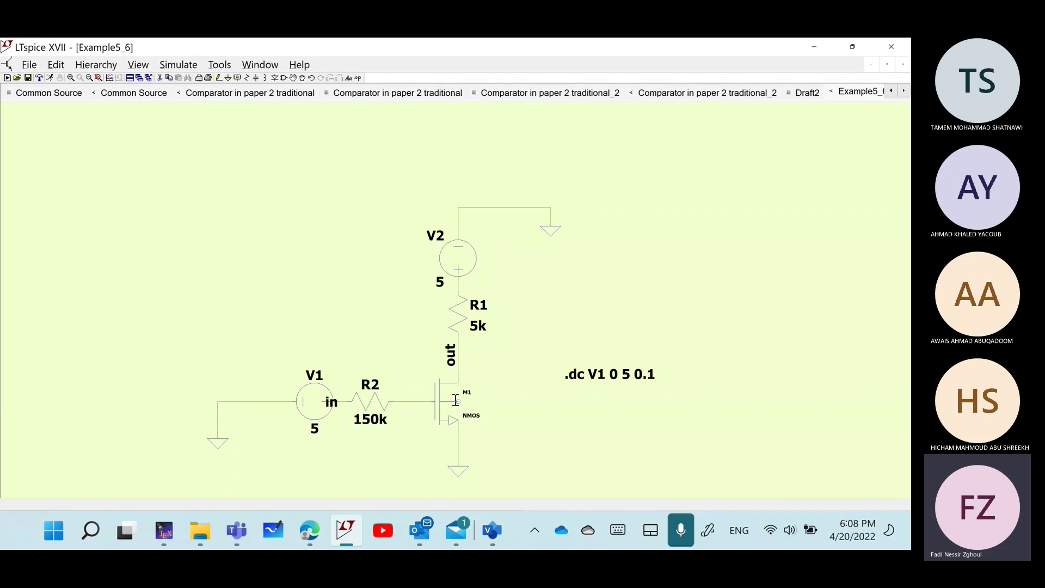
- Wire M1's body terminal around to its grounded source line
key("F3")
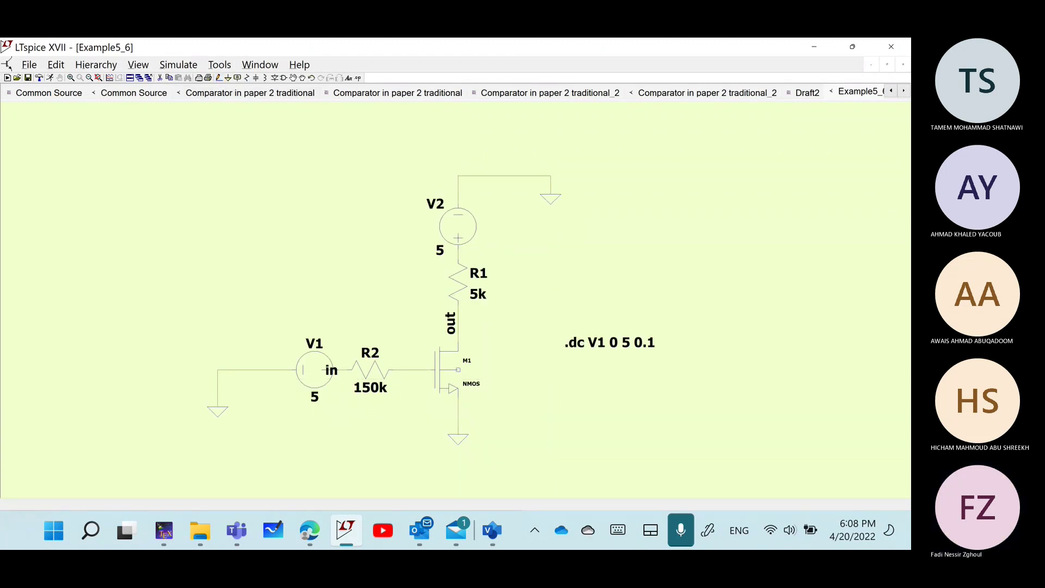
key("Escape")
key("F3")
left_click(459, 369)
left_click(523, 416)
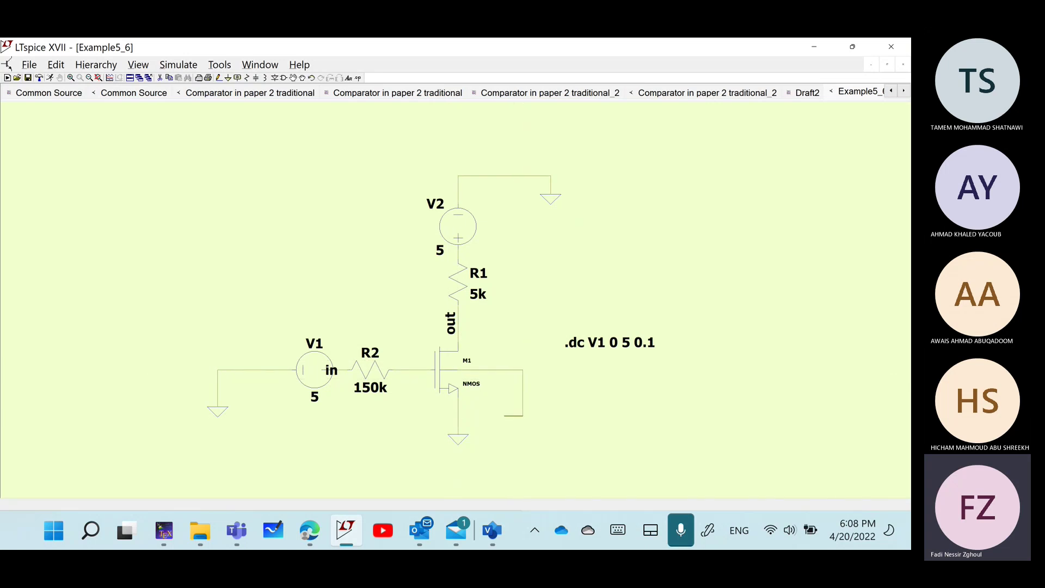
left_click(458, 417)
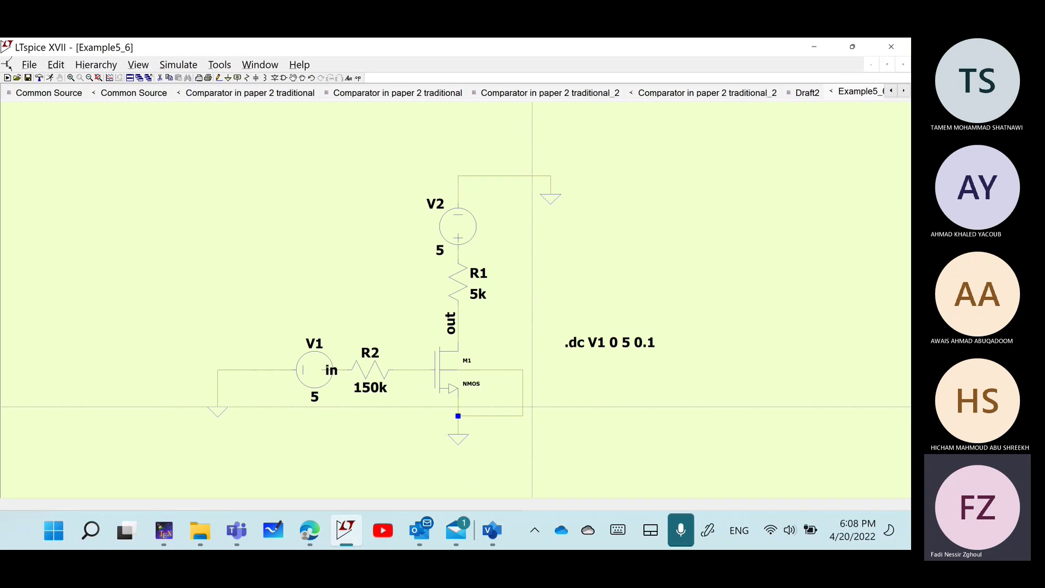
key("Escape")
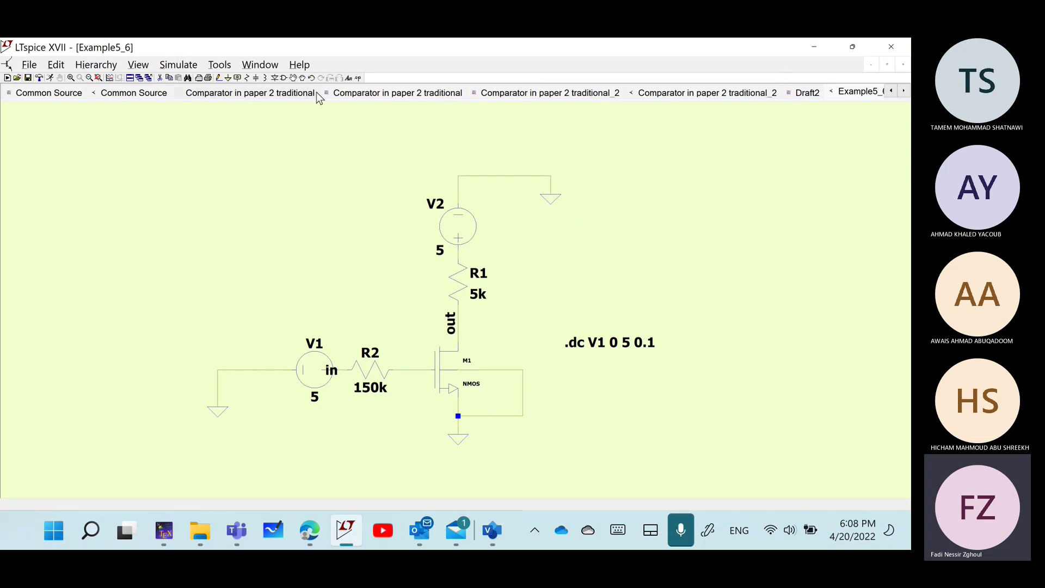
- View the Half-wave Peak Rectifier plot and schematic, including how its schematic uses a .MODEL statement
left_click(904, 91)
left_click(904, 91)
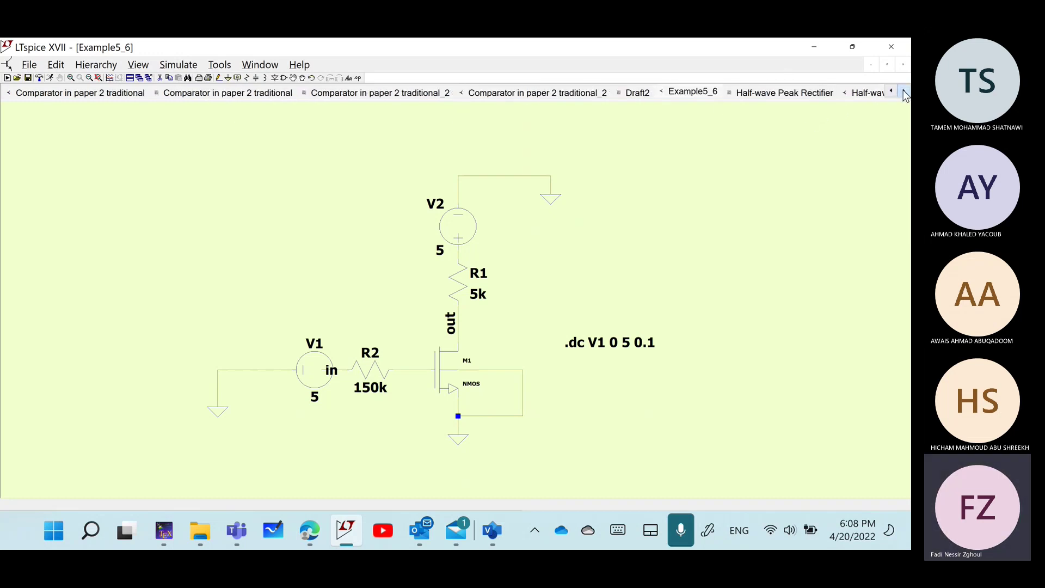
left_click(786, 93)
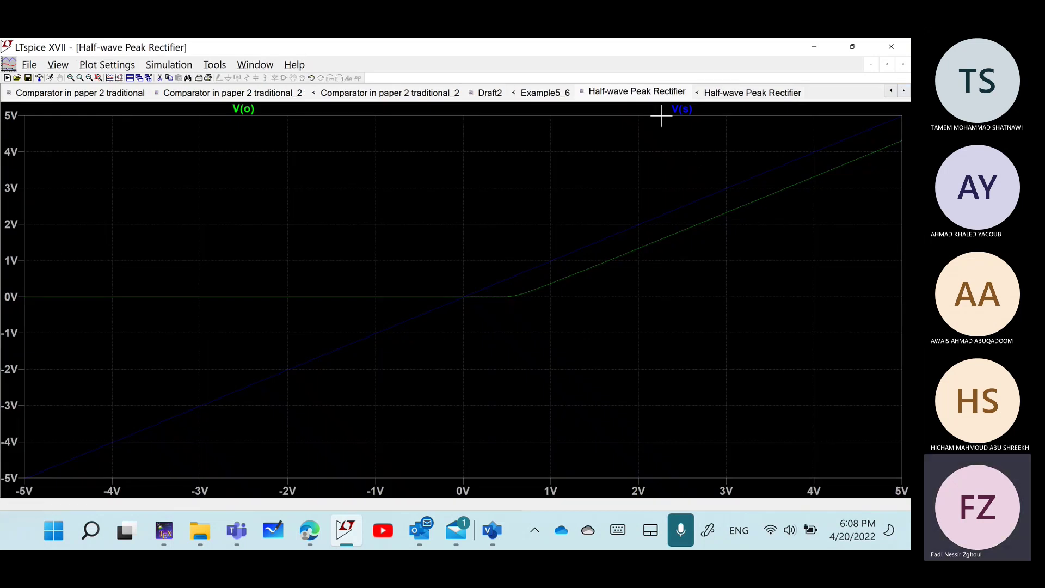
left_click(754, 91)
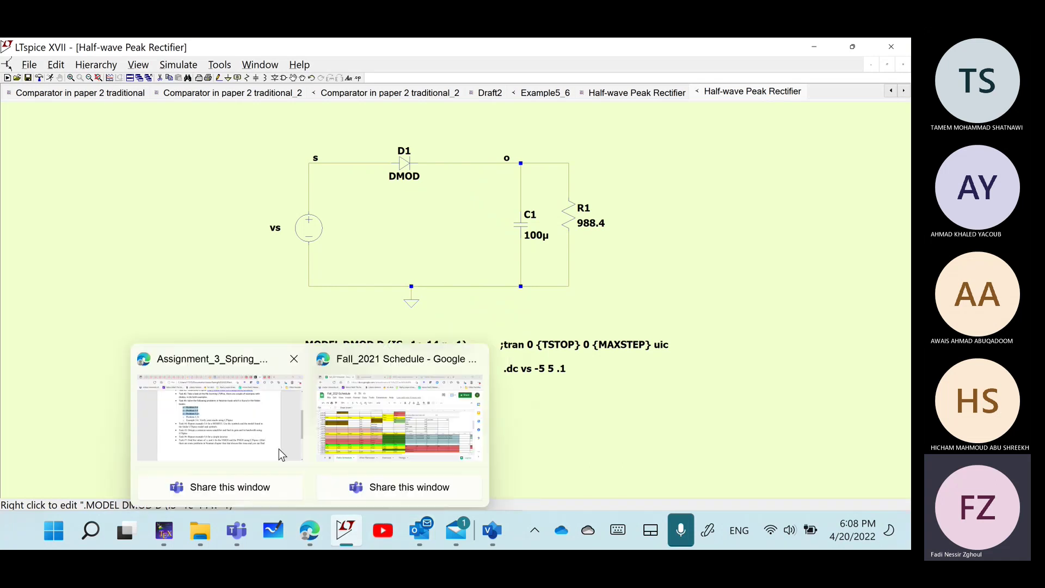
- Switch to the Edge browser and look through the PSpice guide for the MOSFET element syntax, .MODEL statement form and model parameters
left_click(272, 424)
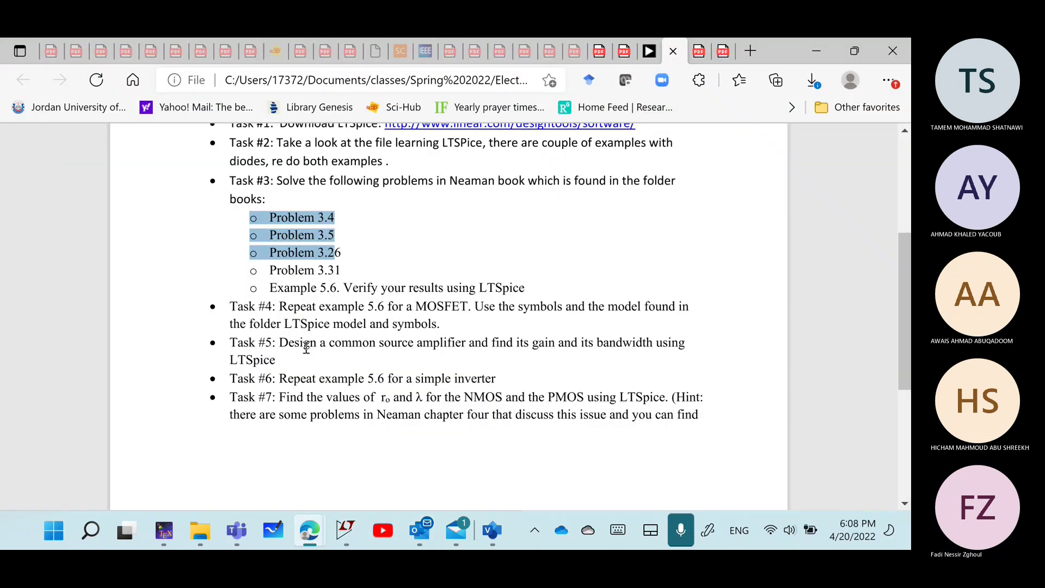
left_click(675, 50)
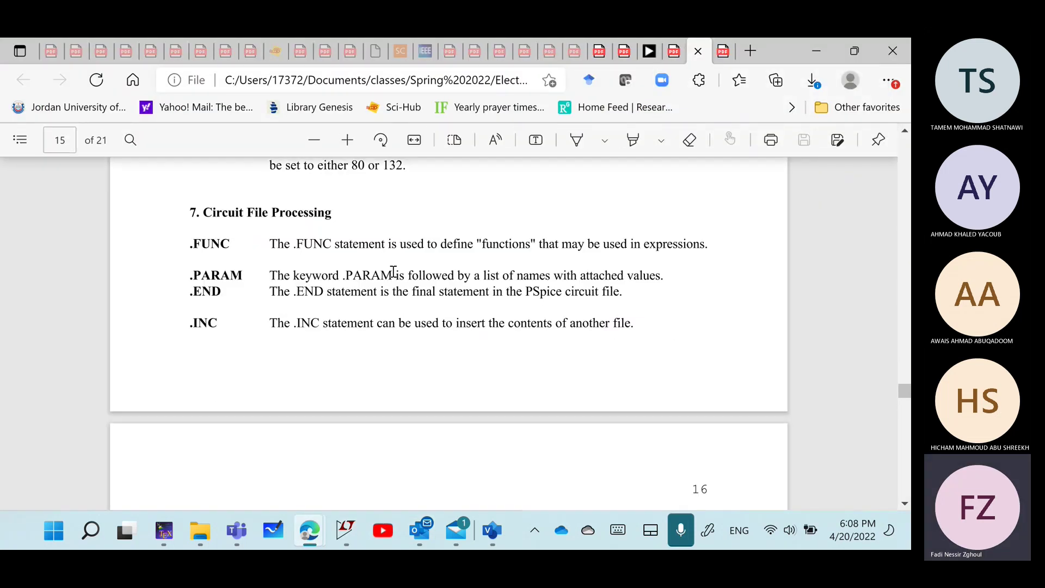
scroll(370, 267, "up", 10)
scroll(355, 289, "up", 15)
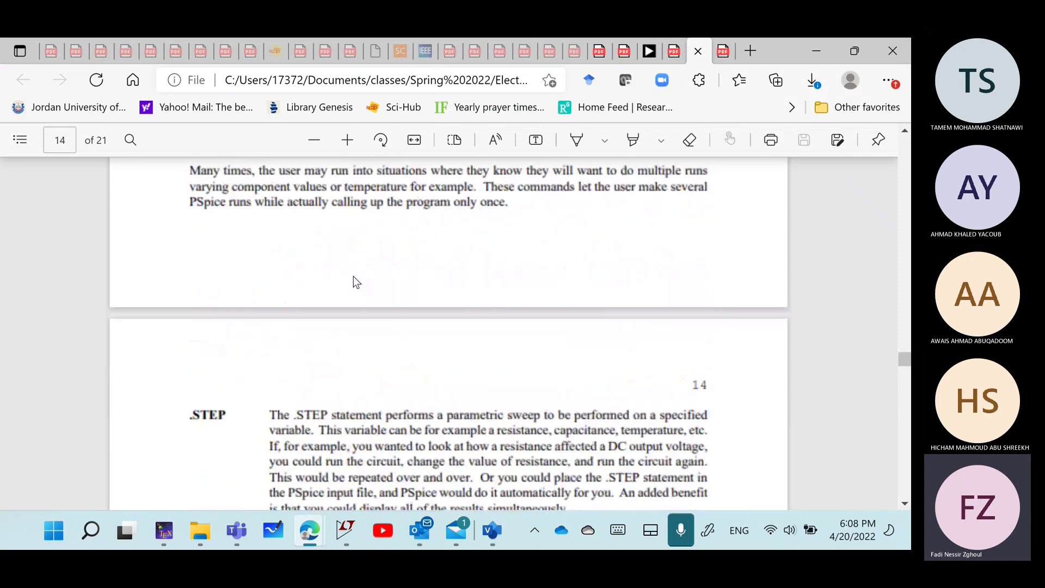
scroll(345, 269, "up", 20)
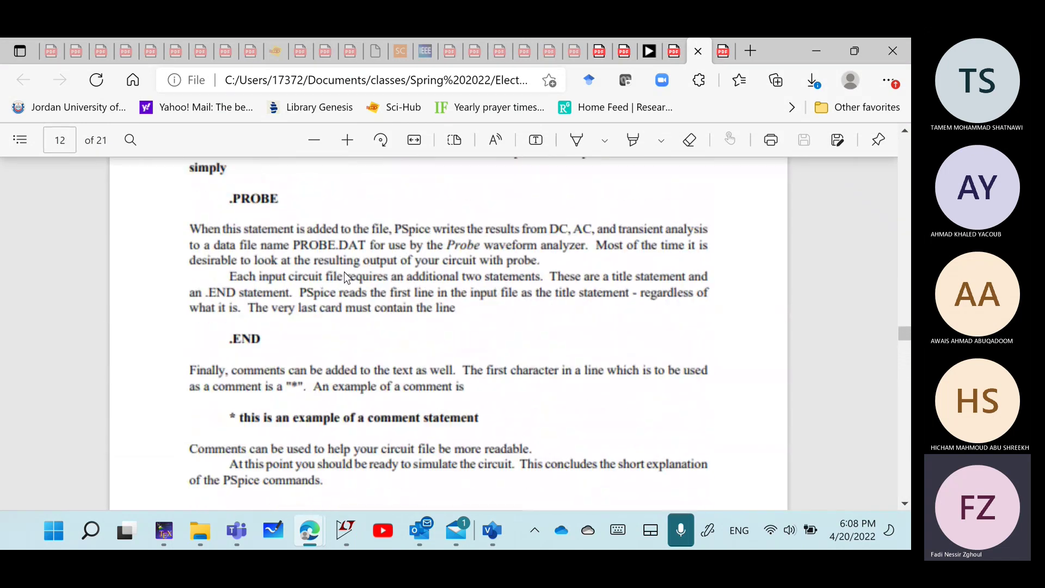
scroll(349, 299, "up", 15)
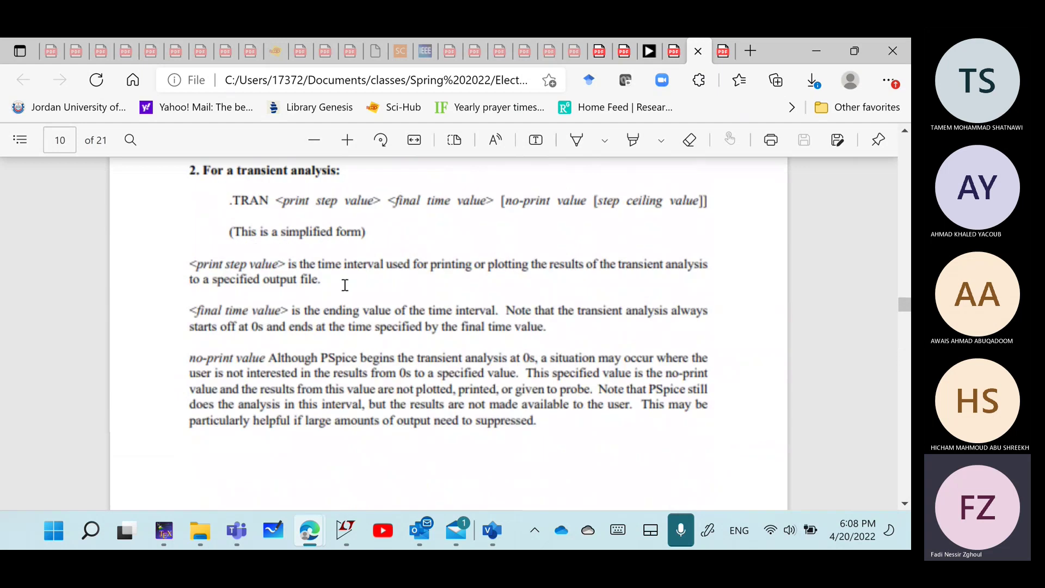
scroll(357, 307, "up", 15)
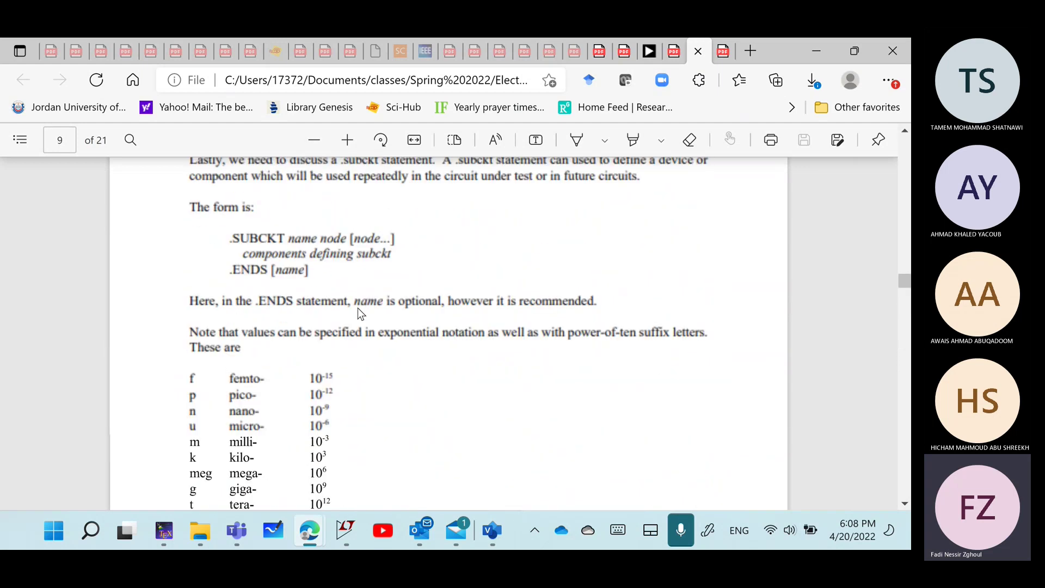
scroll(347, 291, "up", 15)
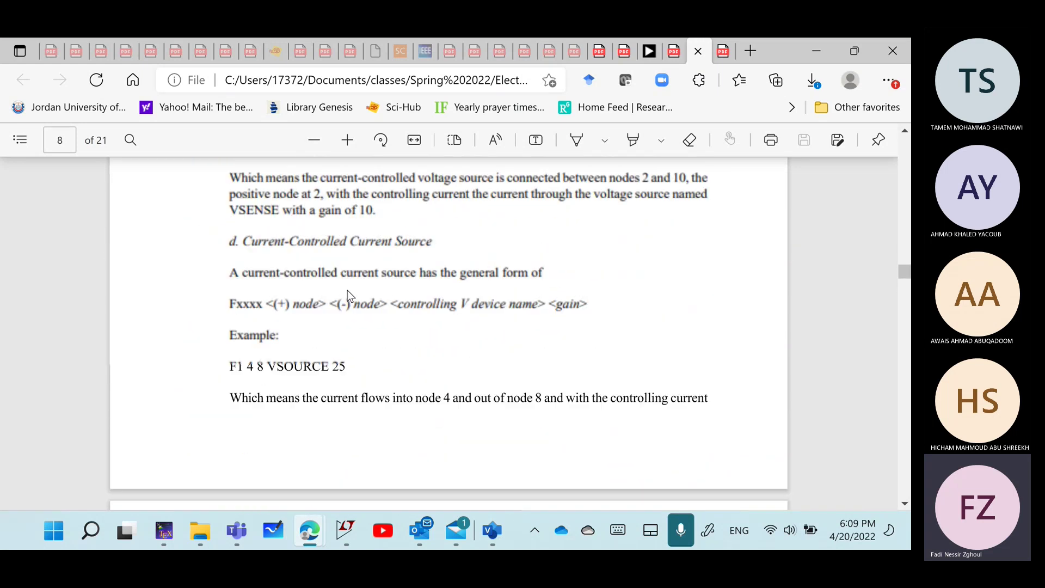
scroll(347, 291, "up", 10)
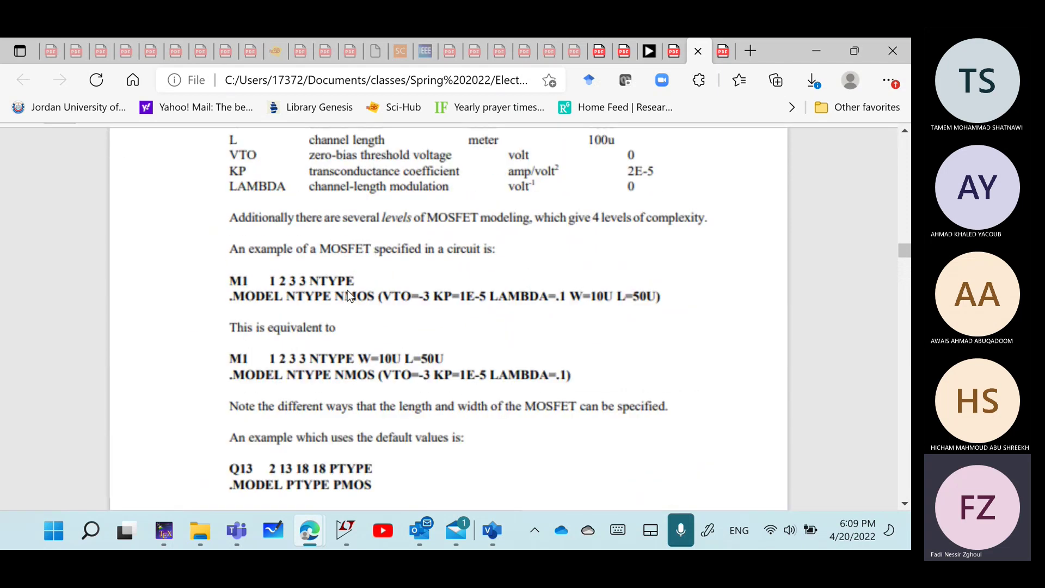
scroll(347, 290, "up", 2)
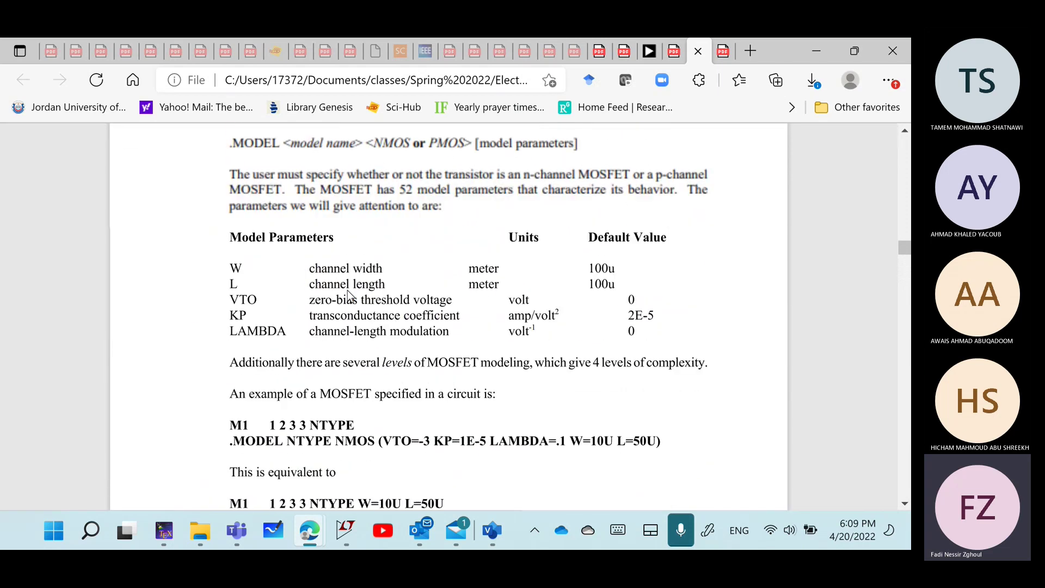
scroll(347, 296, "down", 2)
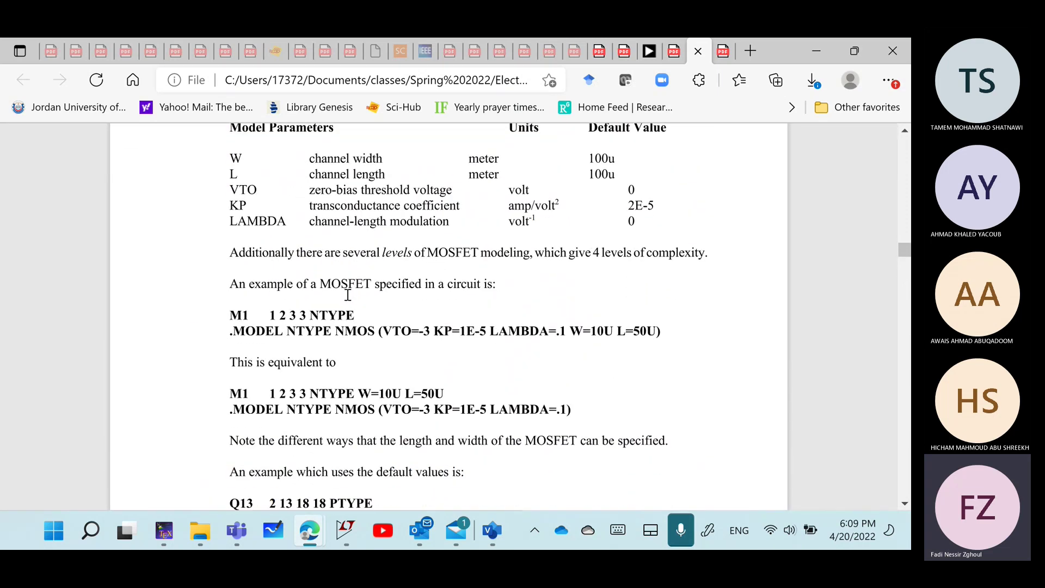
scroll(348, 296, "up", 12)
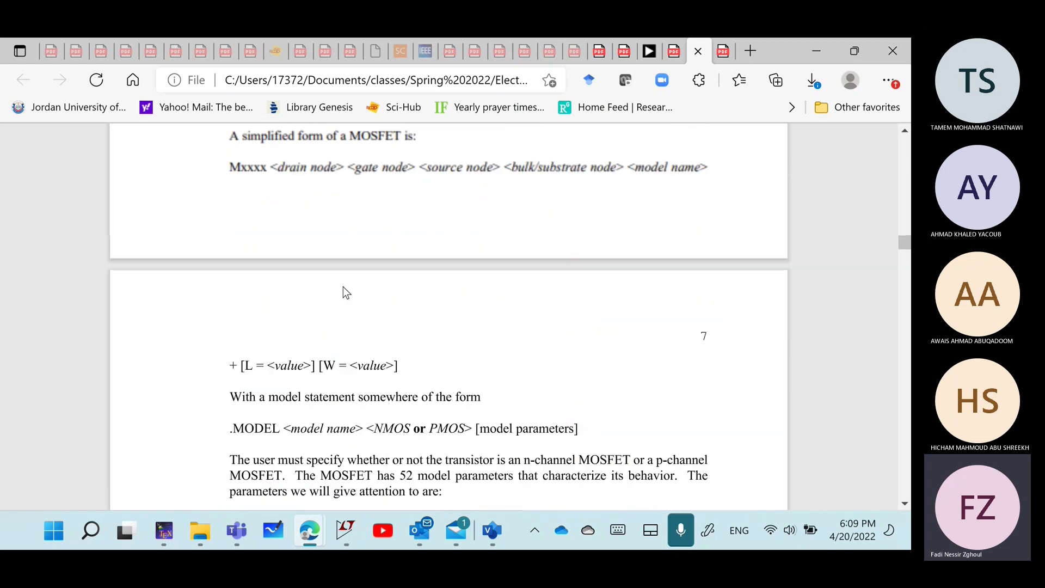
scroll(344, 290, "up", 3)
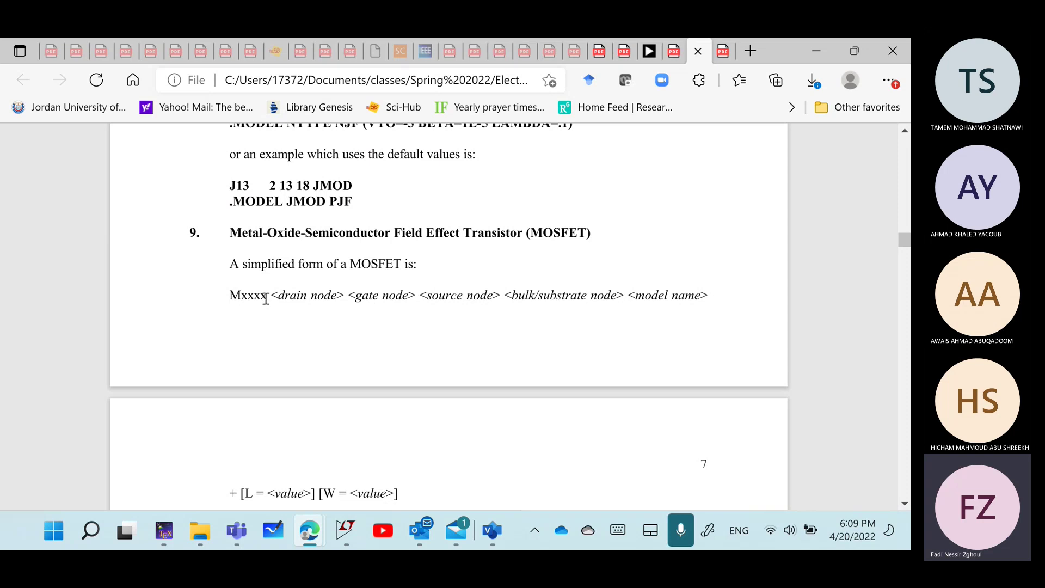
scroll(490, 370, "down", 6)
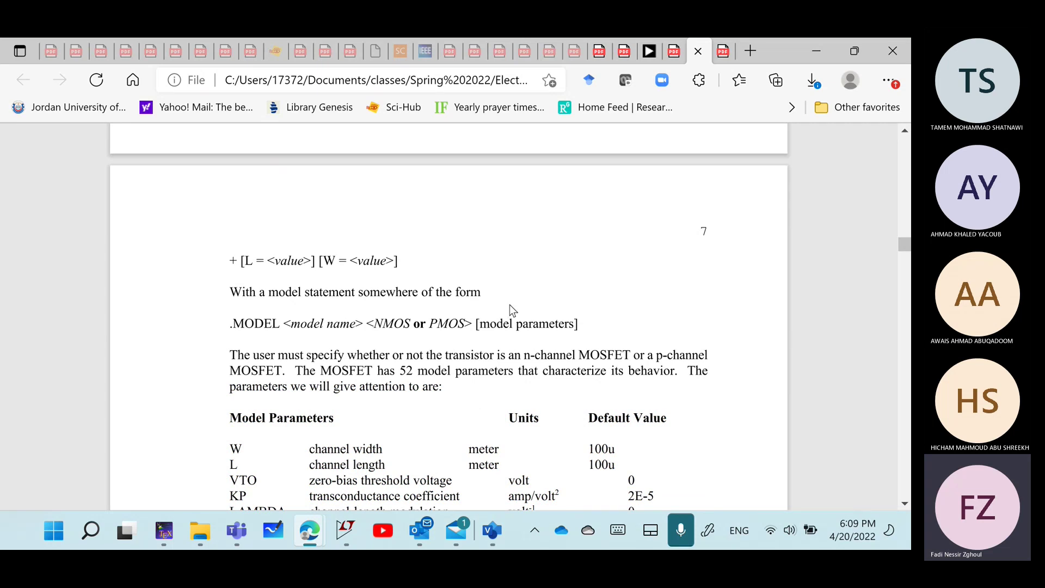
- Switch to the Simulation folder in File Explorer and view the properties of the tsmc018 M file
mouse_move(197, 529)
left_click(185, 460)
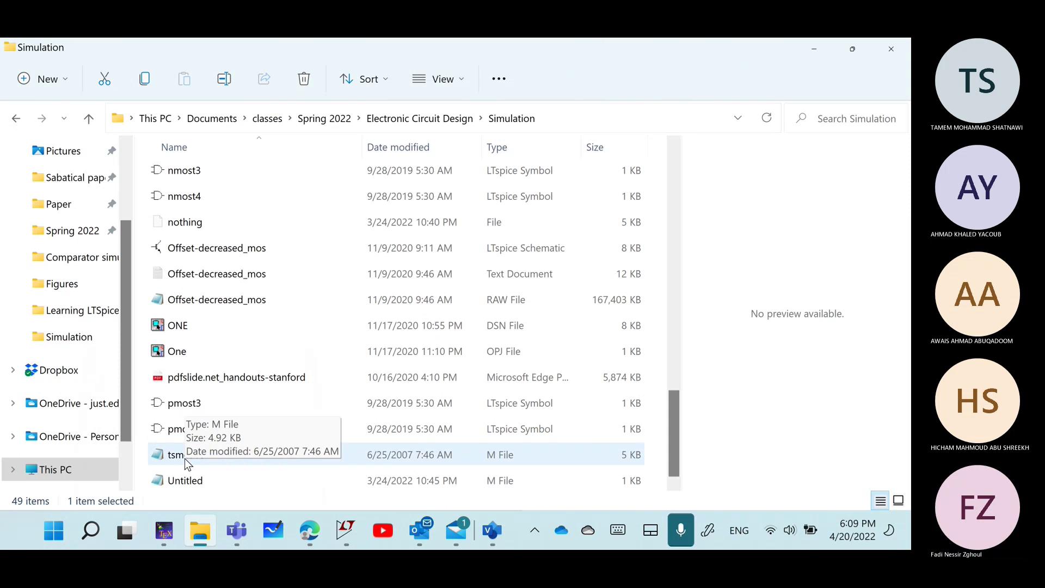
left_click(177, 459)
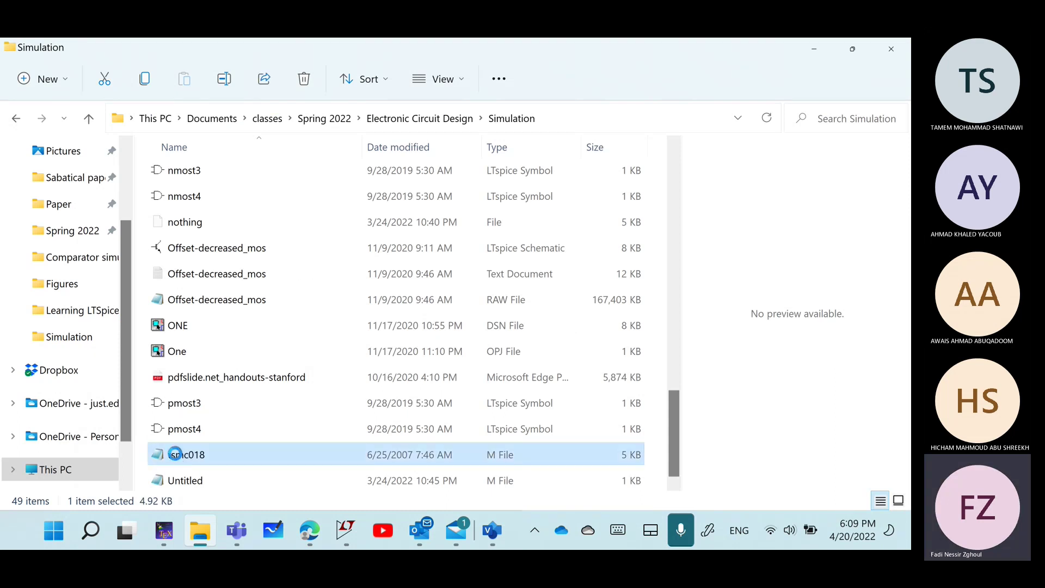
right_click(177, 460)
mouse_move(263, 241)
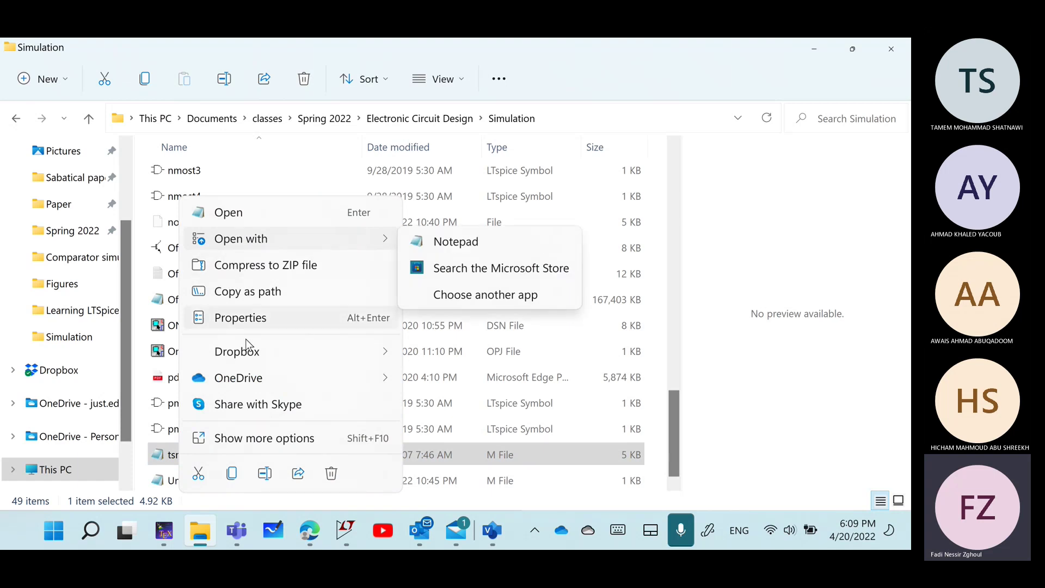
left_click(249, 441)
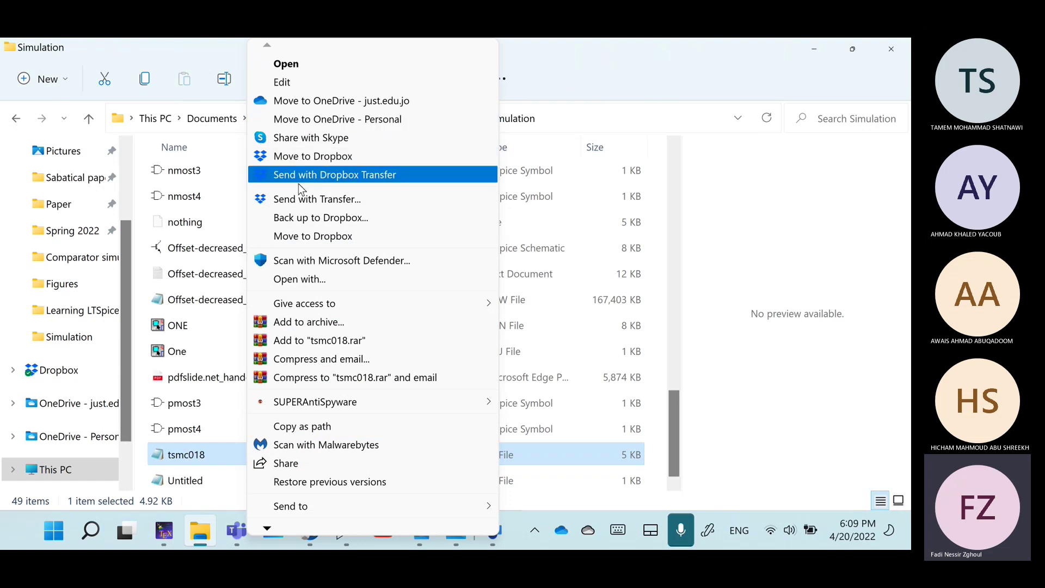
scroll(319, 529, "down", 2)
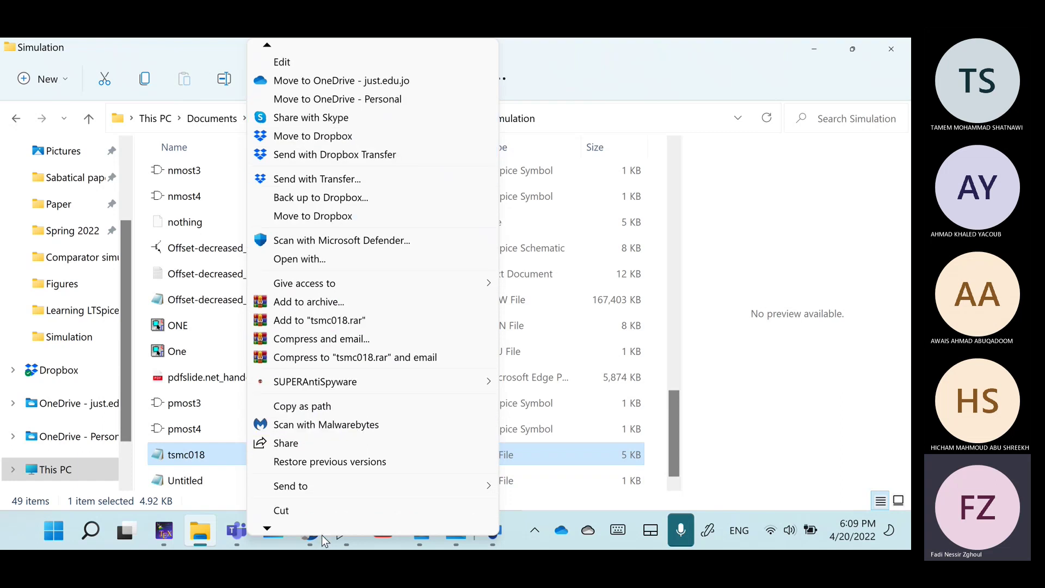
scroll(318, 528, "down", 2)
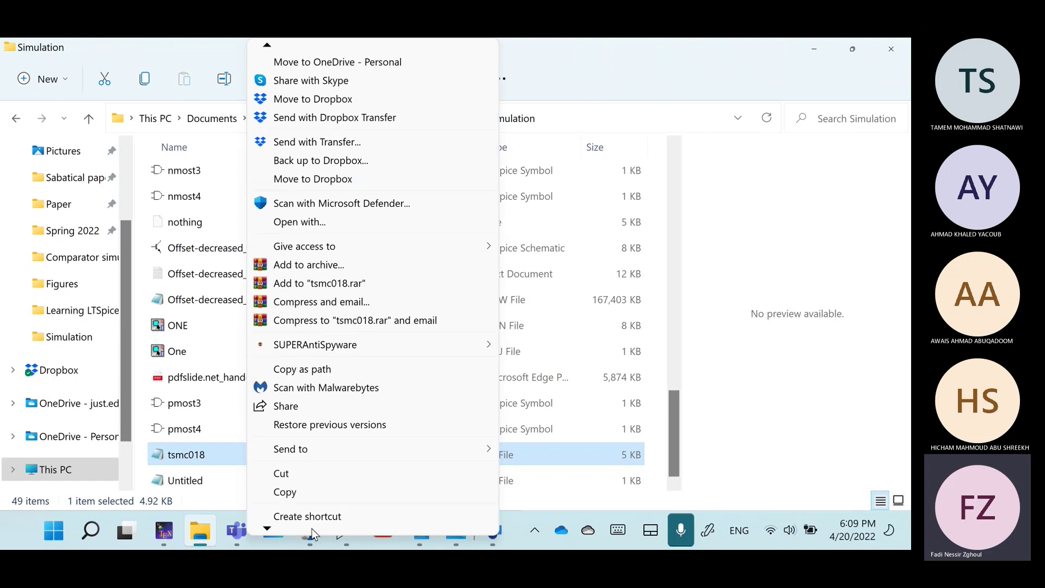
scroll(313, 532, "down", 3)
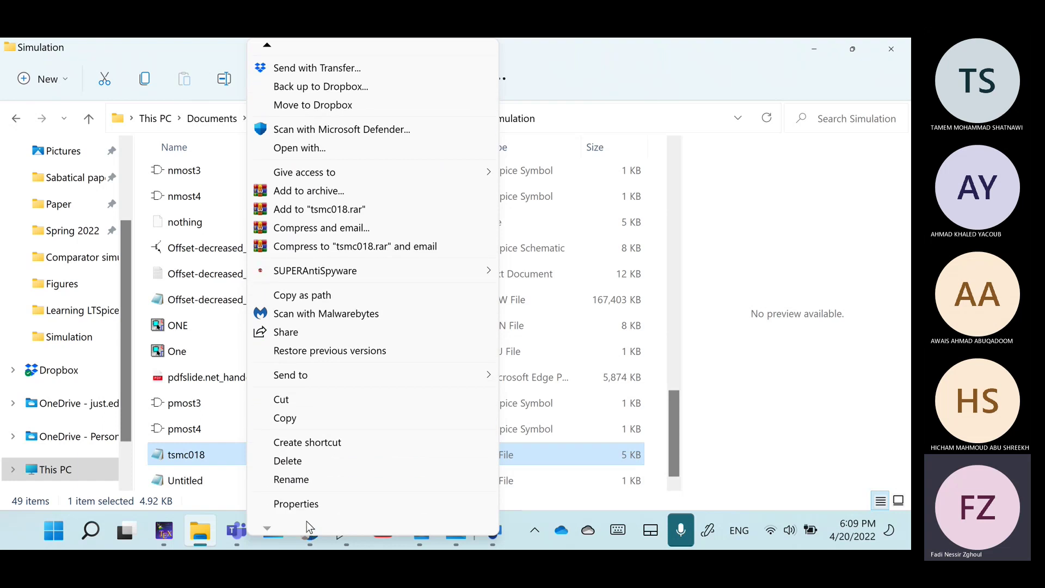
left_click(287, 505)
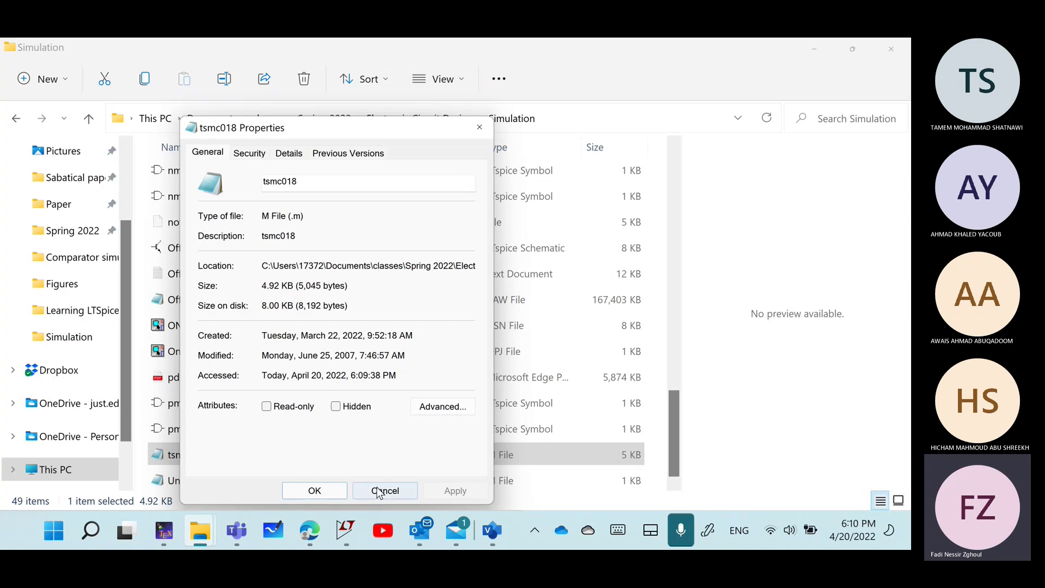
left_click(358, 488)
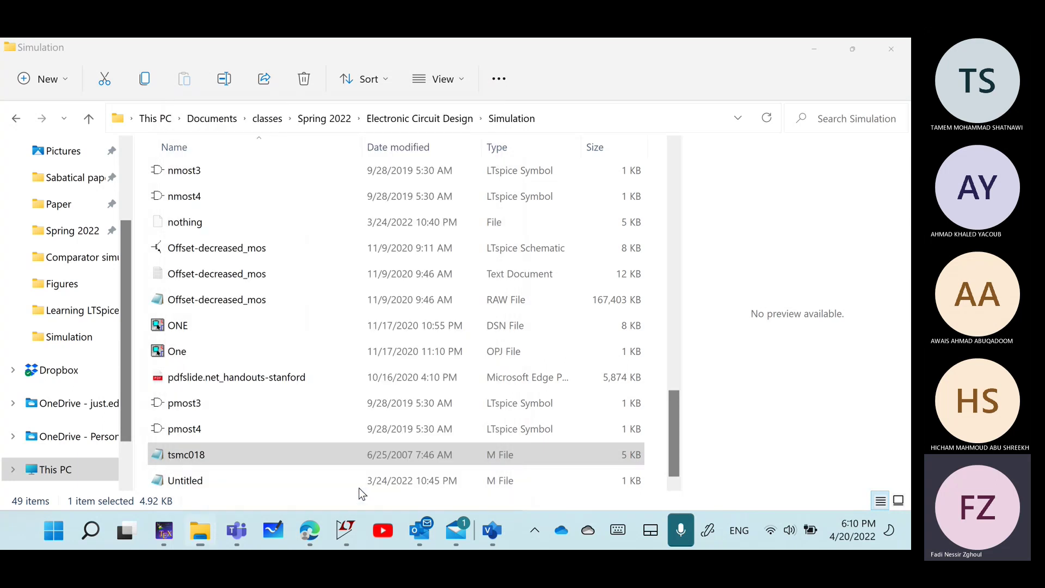
- Open the tsmc018 M file in Notepad and save a copy as tsmc018.lib in the Simulation folder, with All files as the type
double_click(180, 459)
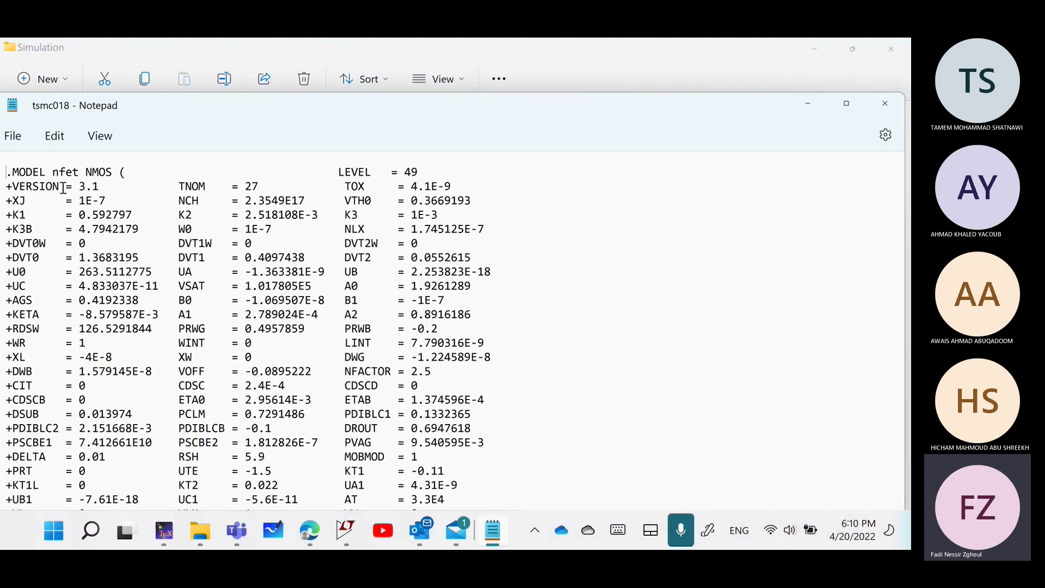
left_click(20, 136)
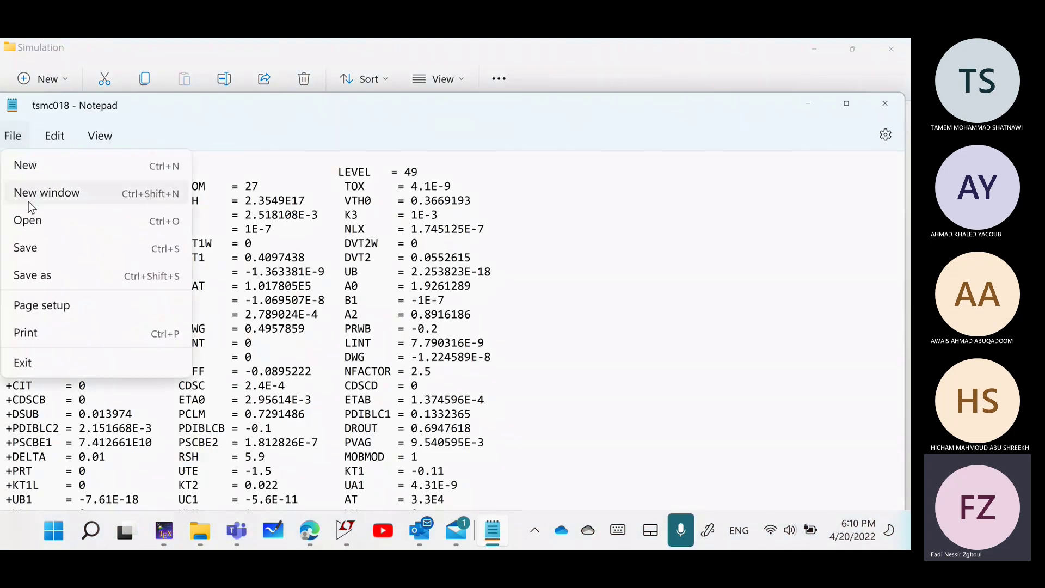
left_click(33, 274)
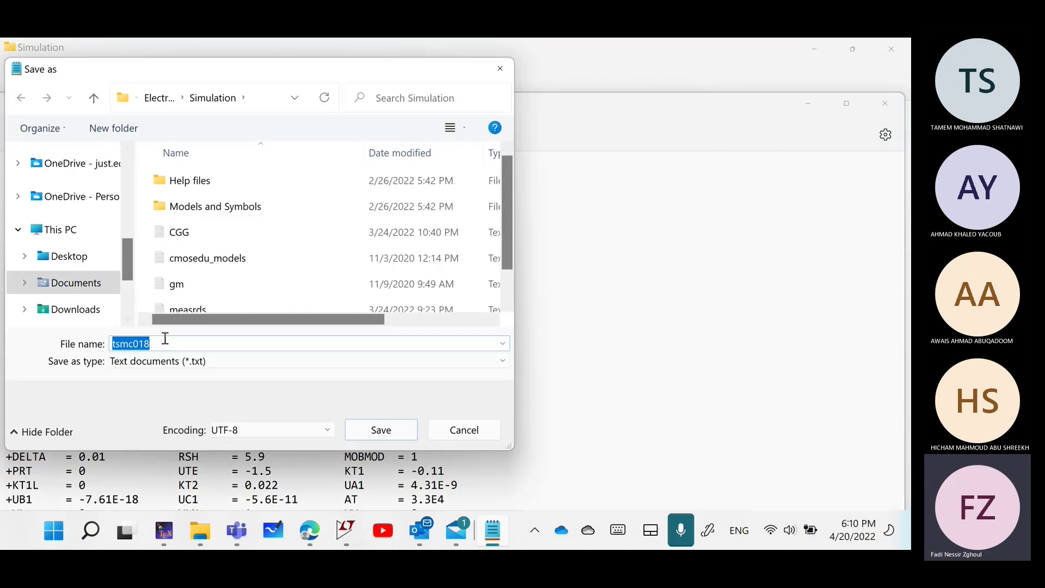
left_click(184, 344)
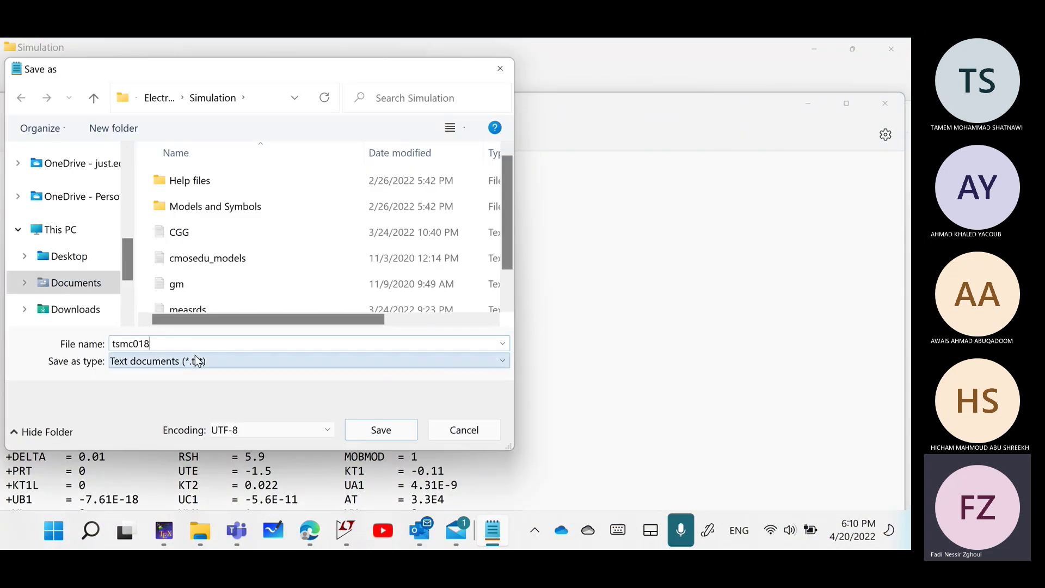
type(".lib")
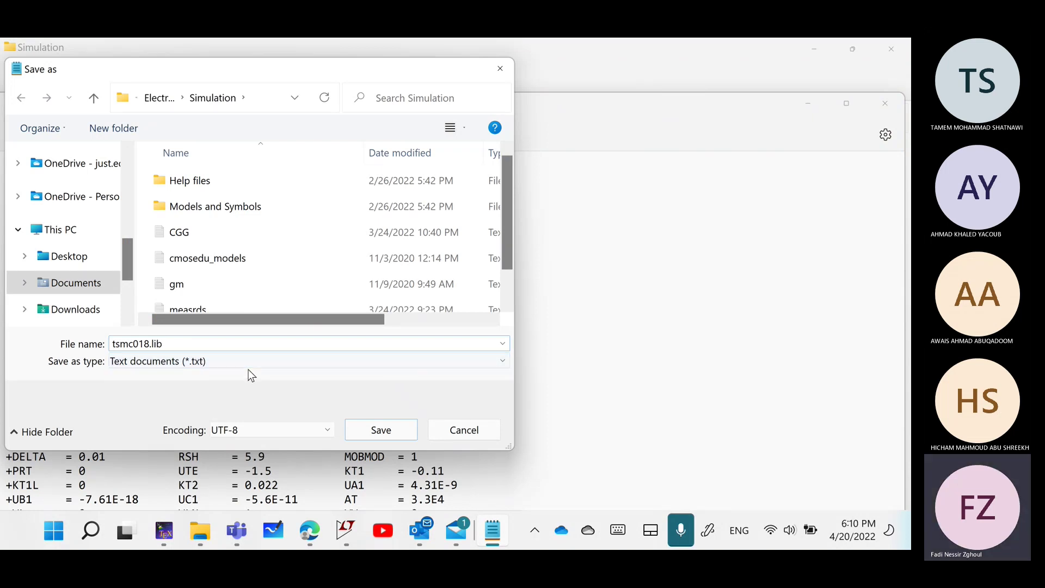
left_click(230, 357)
left_click(178, 391)
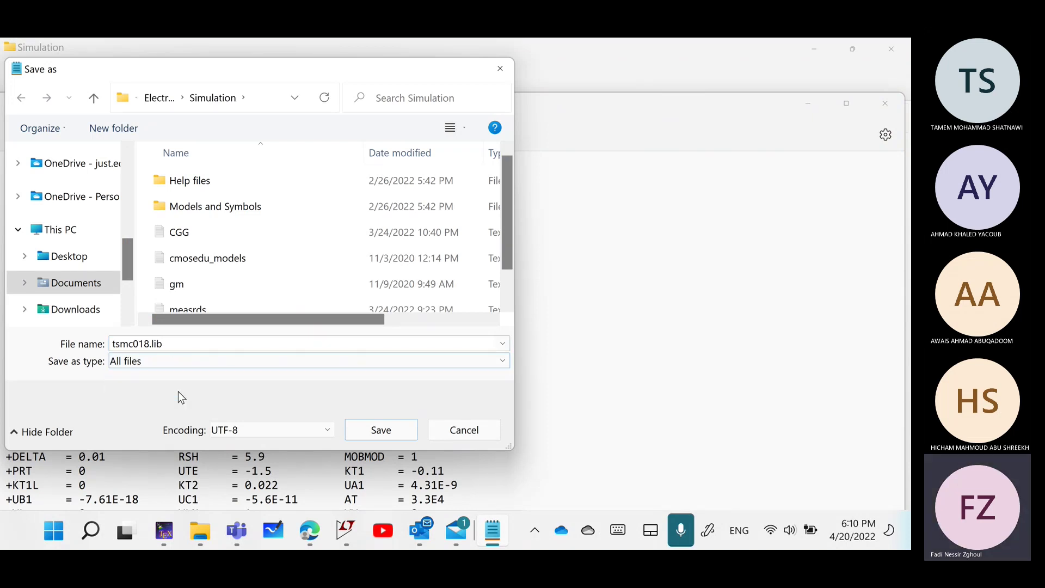
left_click(374, 432)
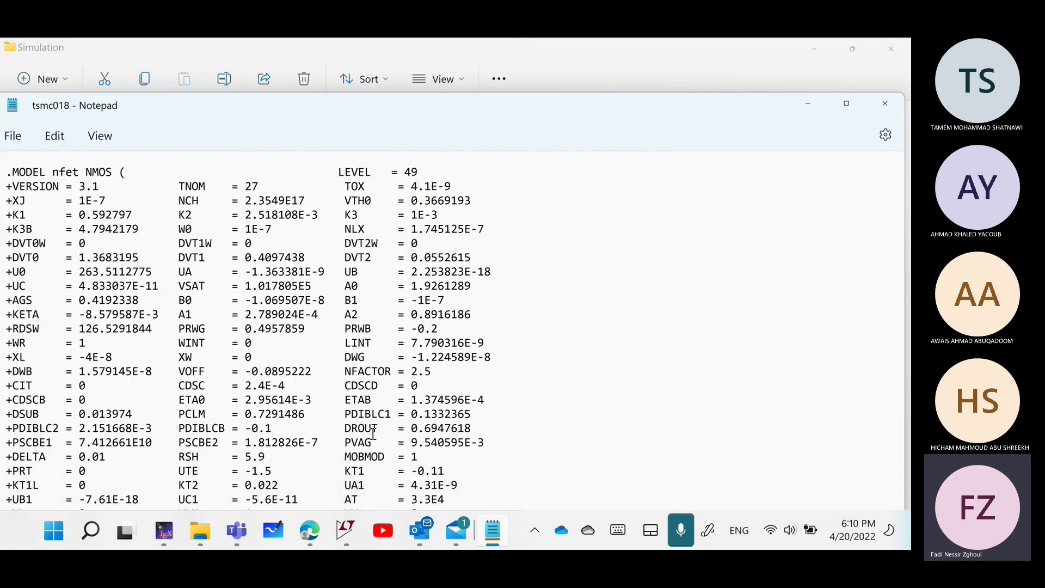
- Open the tsmc018 LIB file from the Simulation folder and examine its NMOS and PMOS .MODEL statements, particularly the NMOS model name
mouse_move(200, 533)
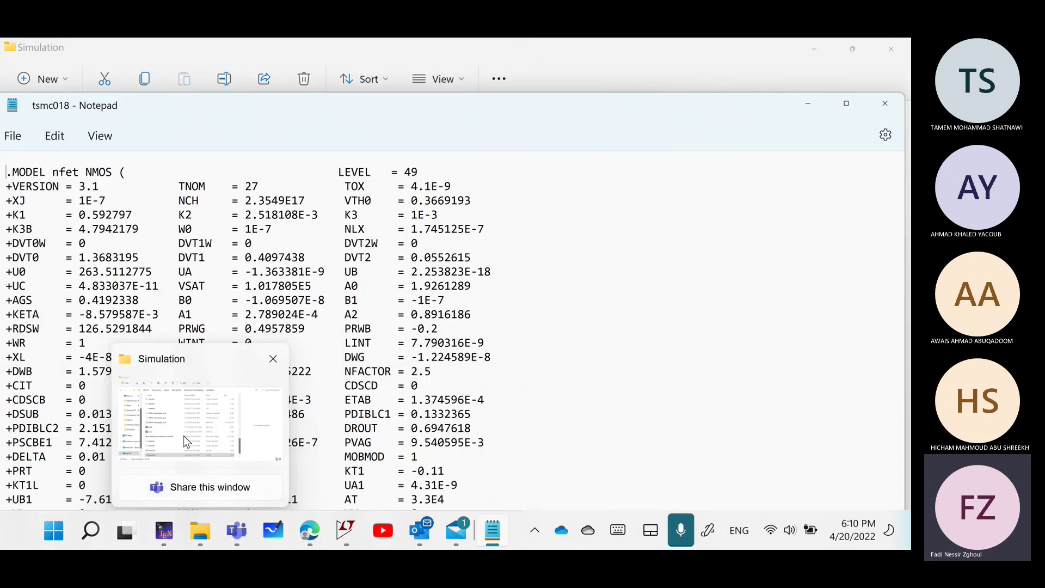
left_click(184, 435)
scroll(281, 396, "down", 1)
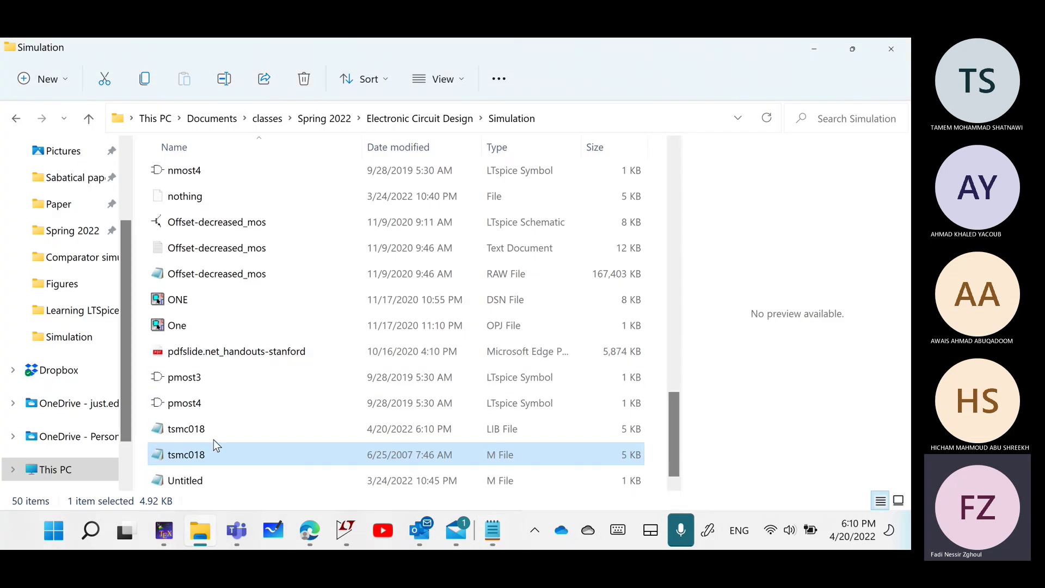
mouse_move(347, 537)
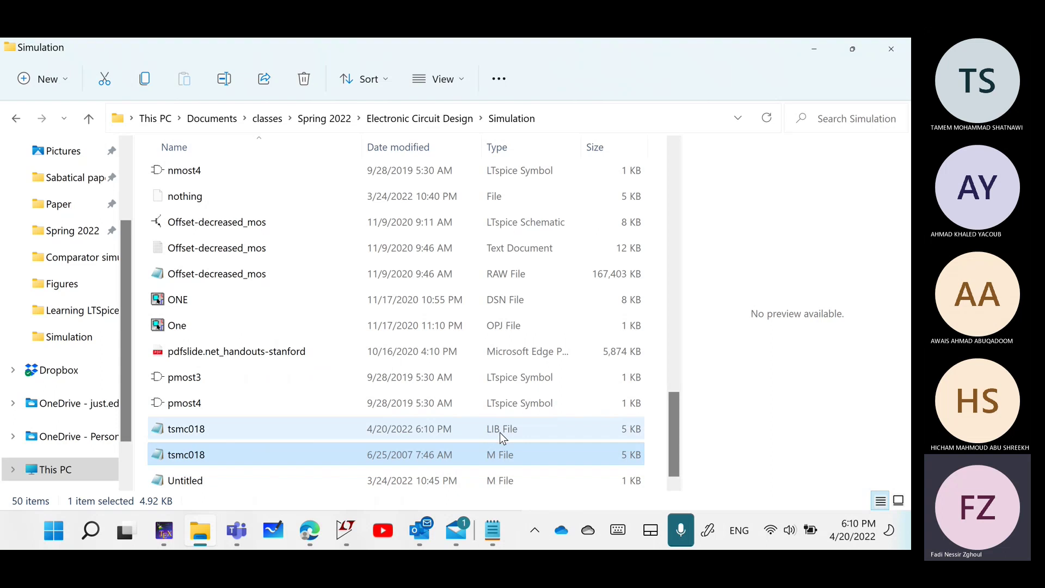
left_click(182, 433)
left_click(173, 431)
double_click(160, 430)
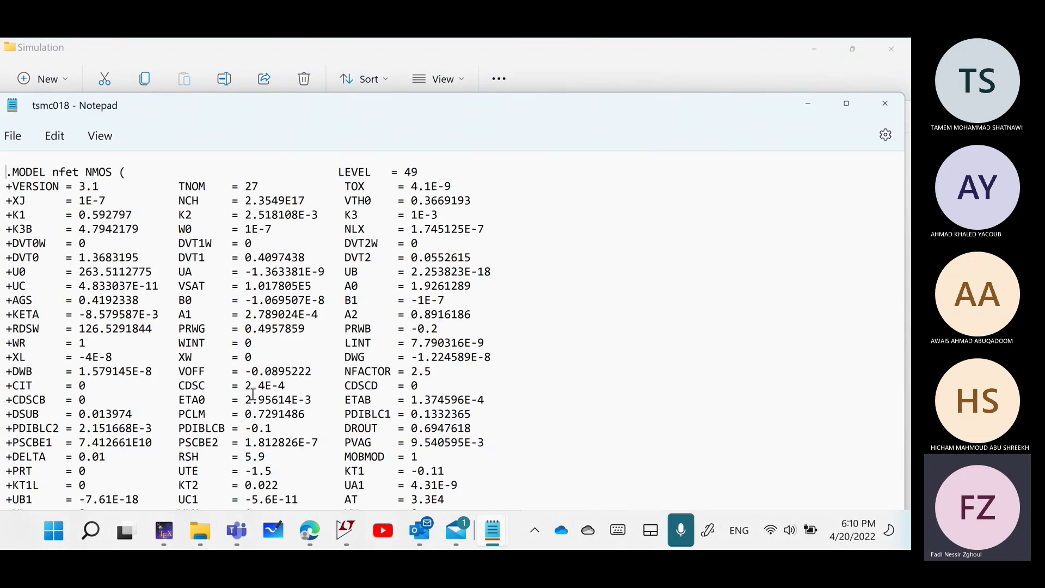
scroll(253, 392, "down", 9)
scroll(276, 435, "down", 5)
scroll(154, 366, "up", 2)
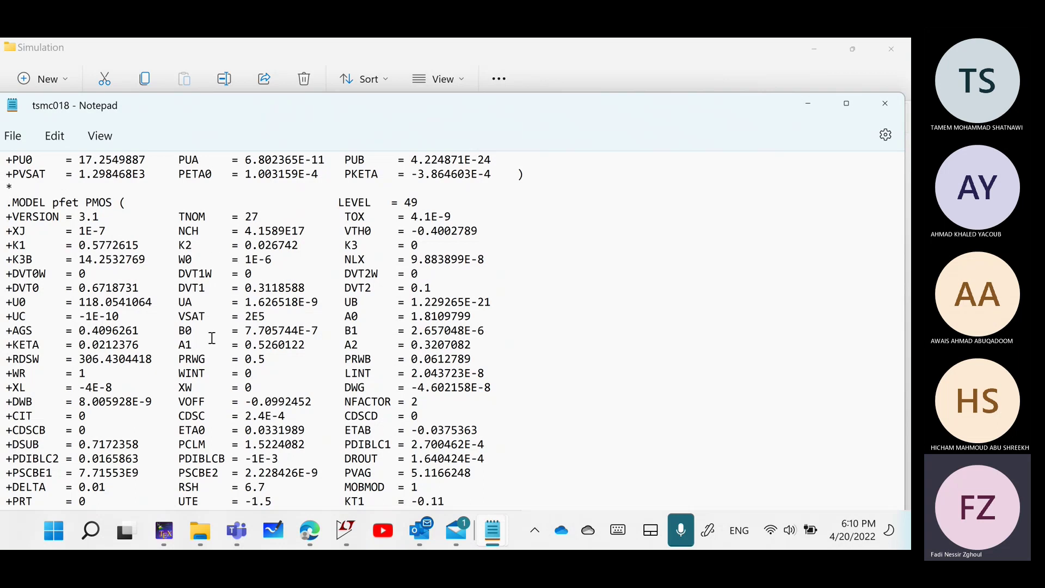
scroll(215, 260, "up", 7)
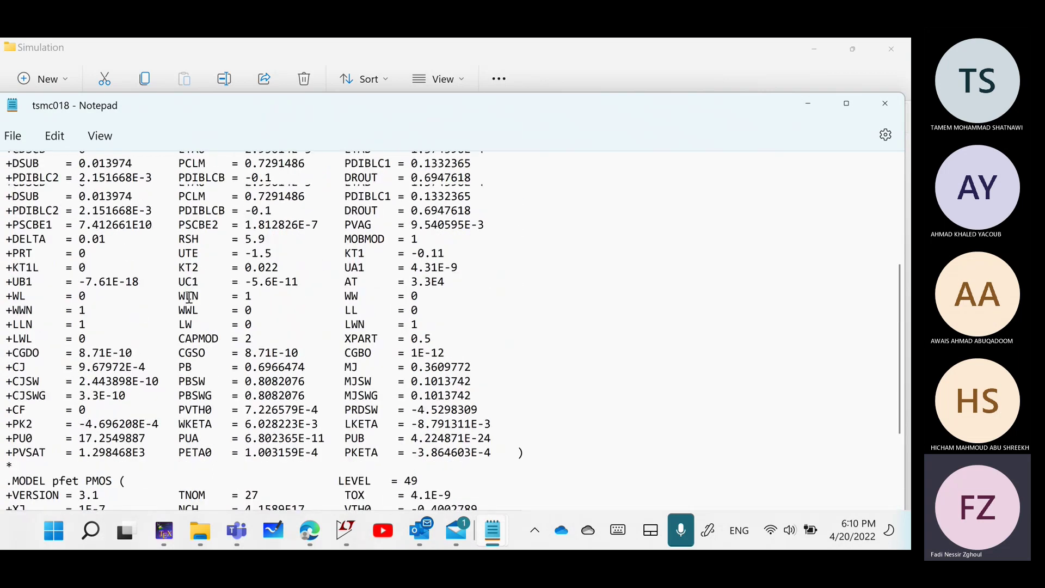
scroll(189, 296, "up", 6)
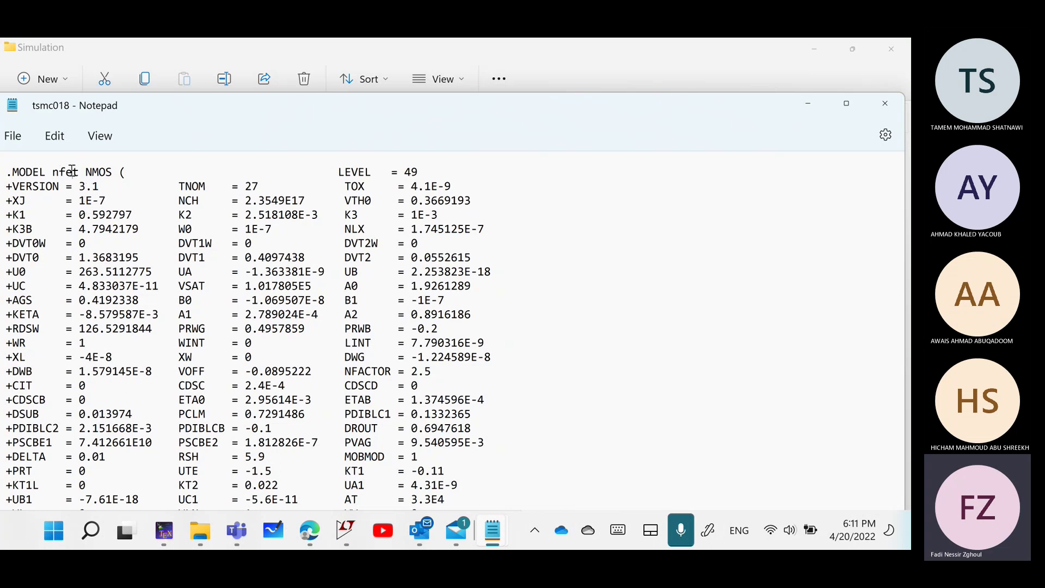
left_click_drag(55, 172, 77, 172)
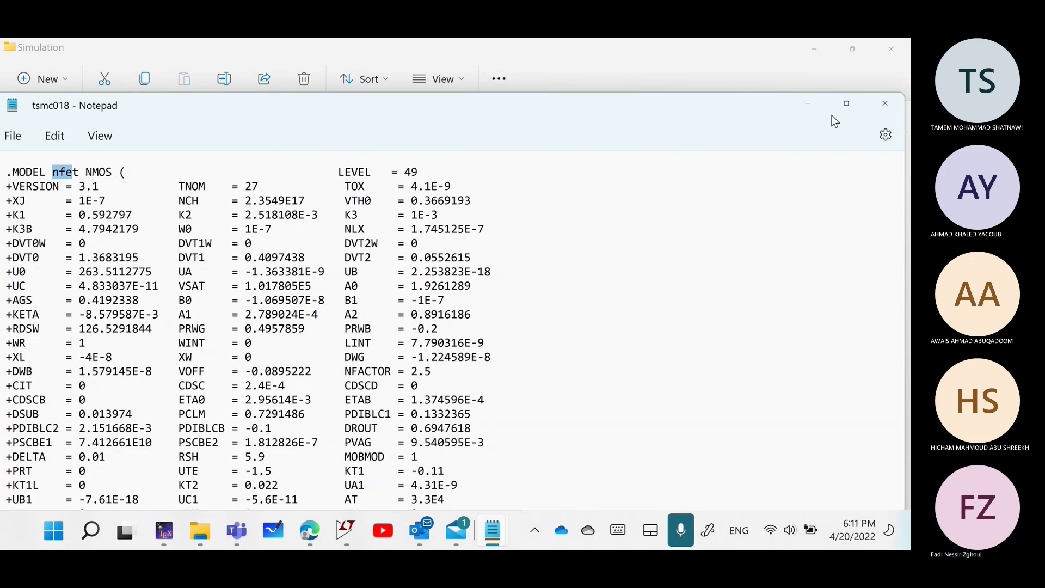
left_click(880, 110)
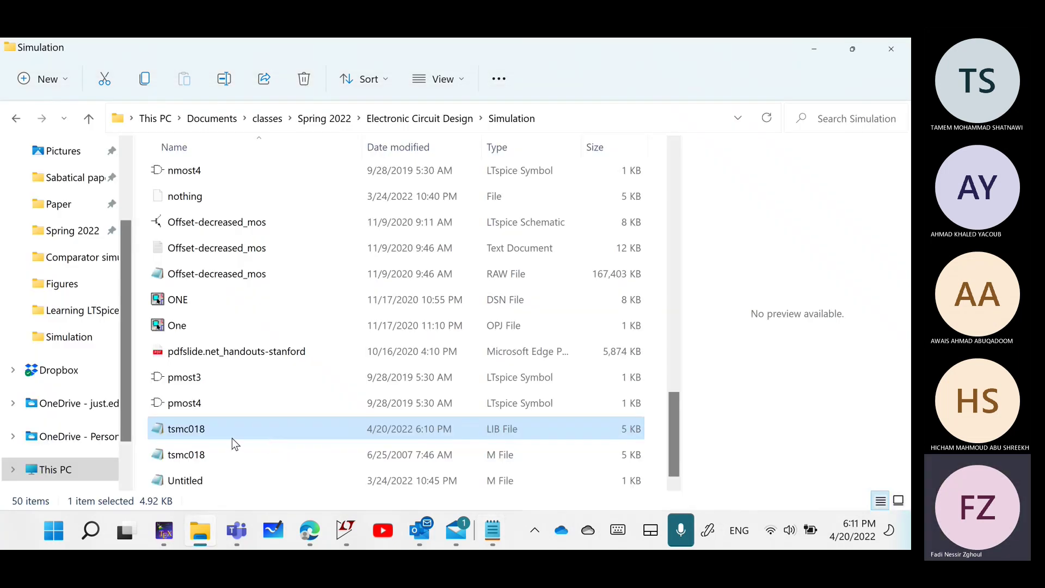
right_click(208, 435)
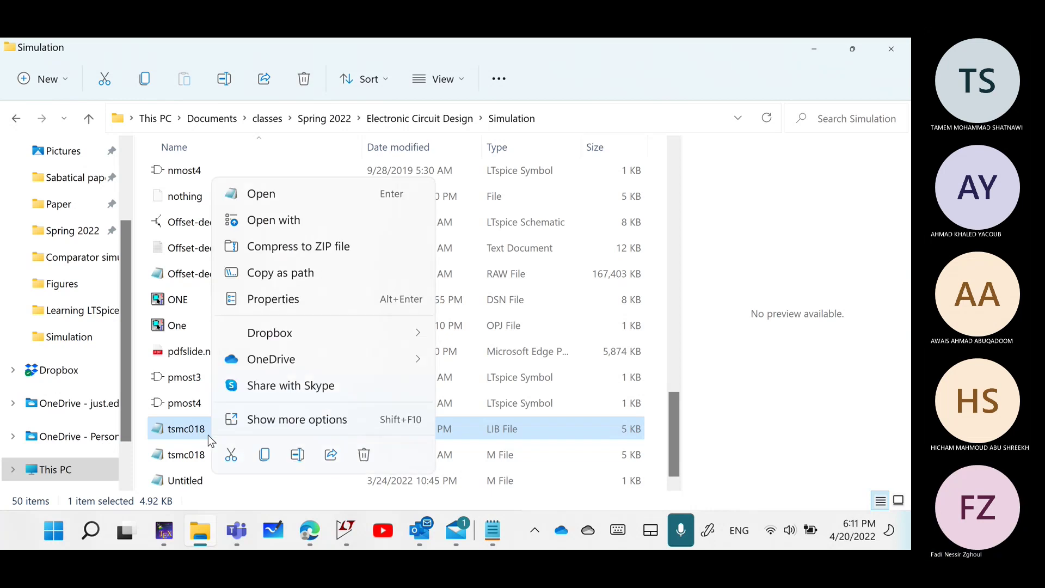
left_click(297, 456)
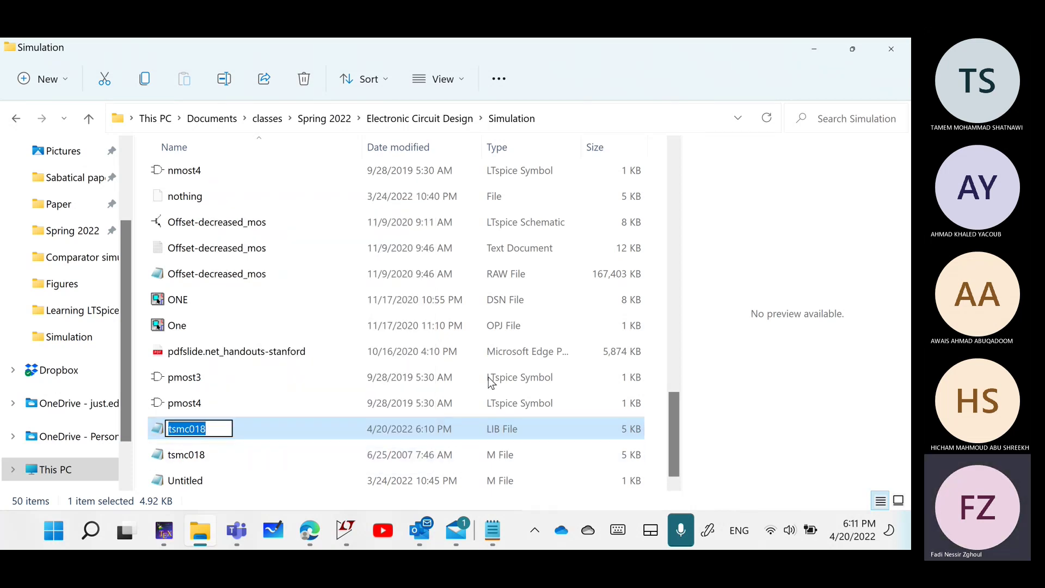
key("Return")
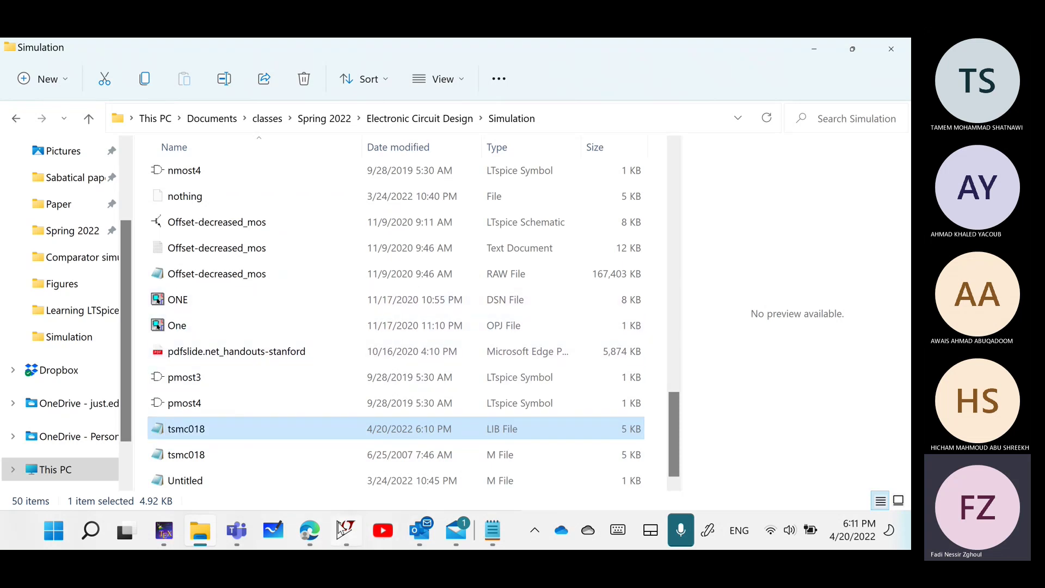
- Switch to LTspice and save the Example5_6 schematic under the new name Example5_6mos
mouse_move(342, 526)
left_click(368, 442)
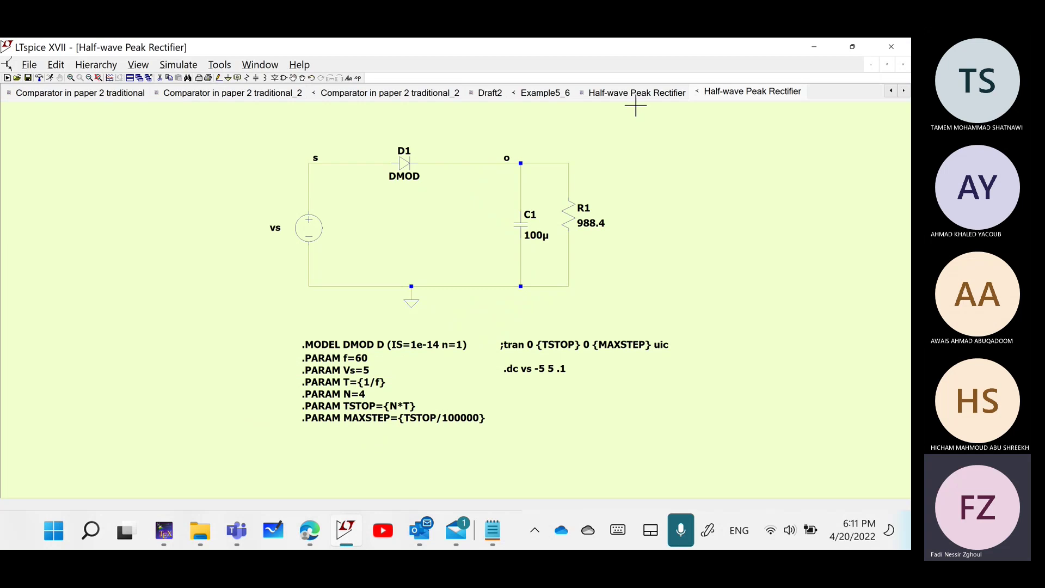
left_click(551, 97)
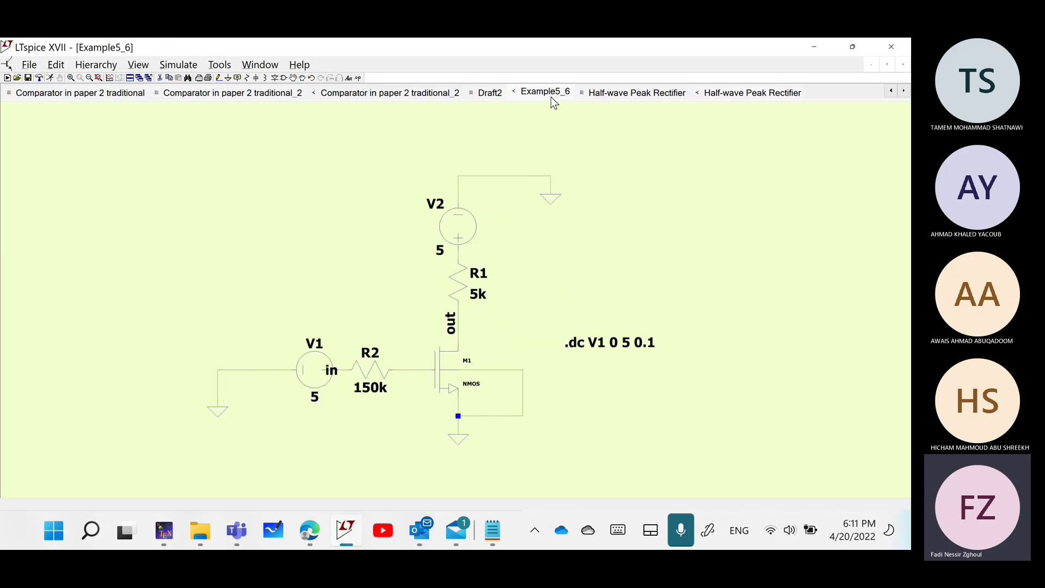
left_click(29, 65)
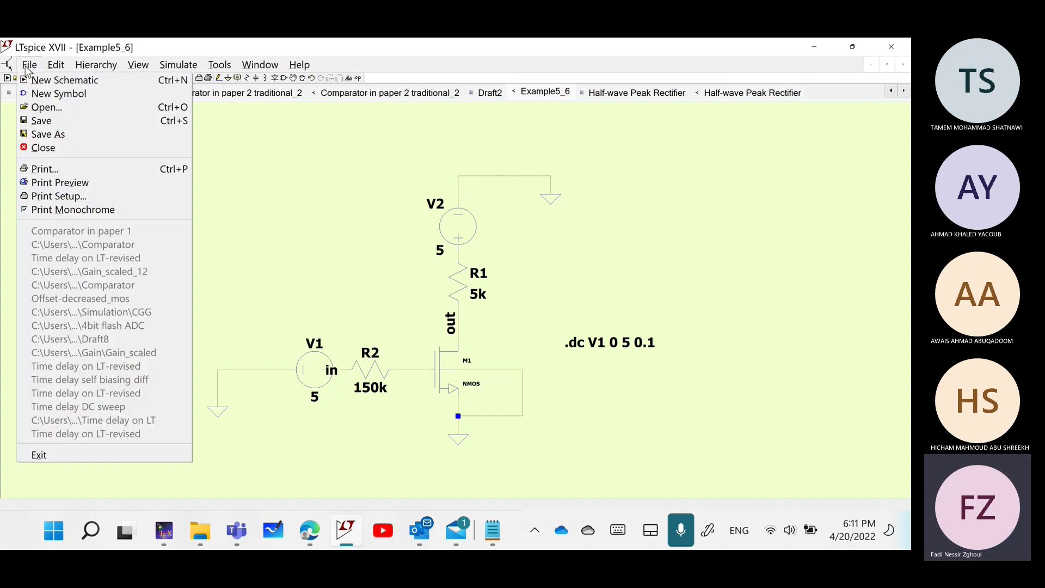
left_click(50, 136)
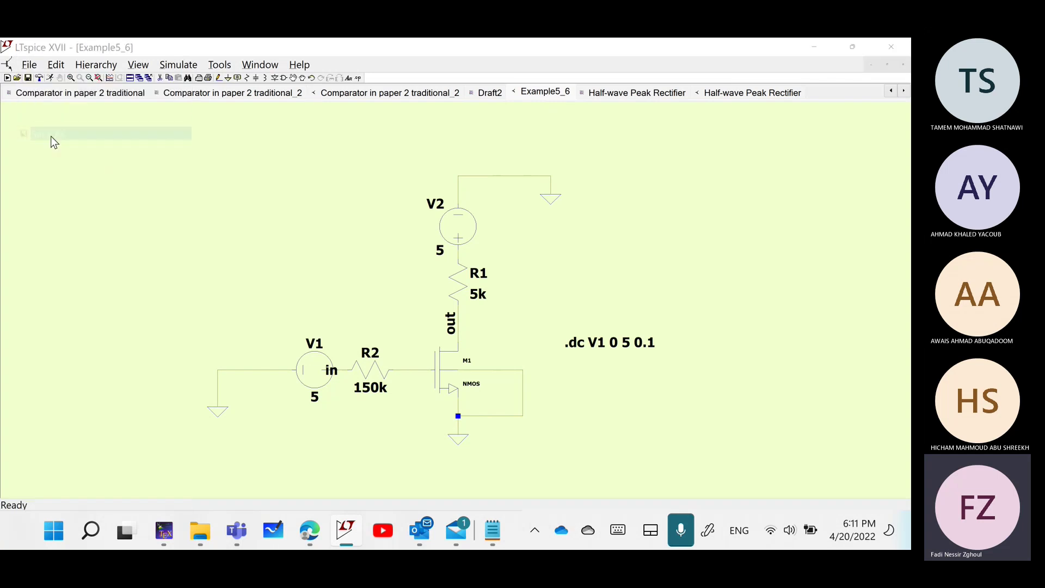
left_click(386, 334)
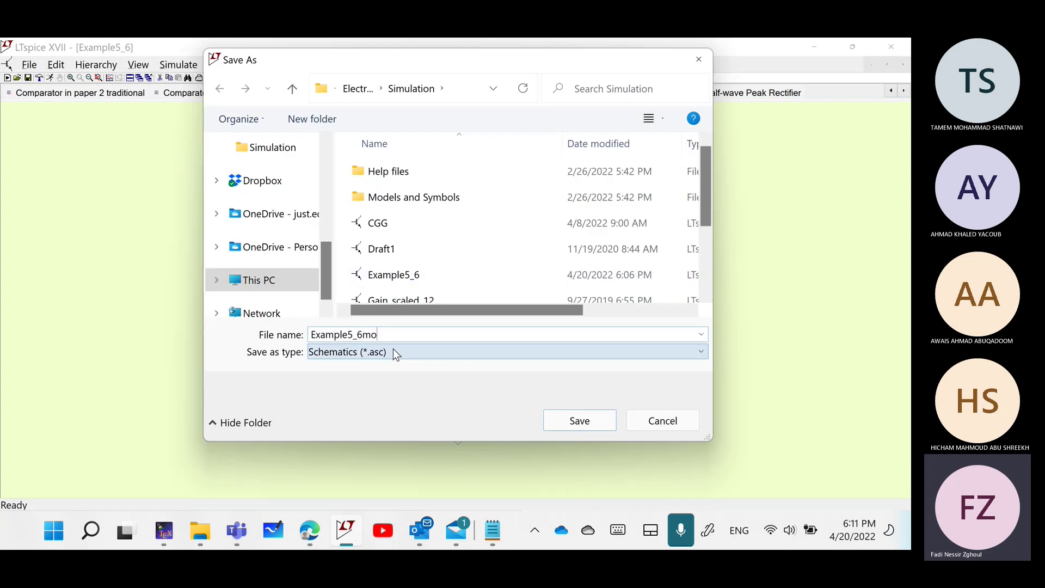
left_click(612, 428)
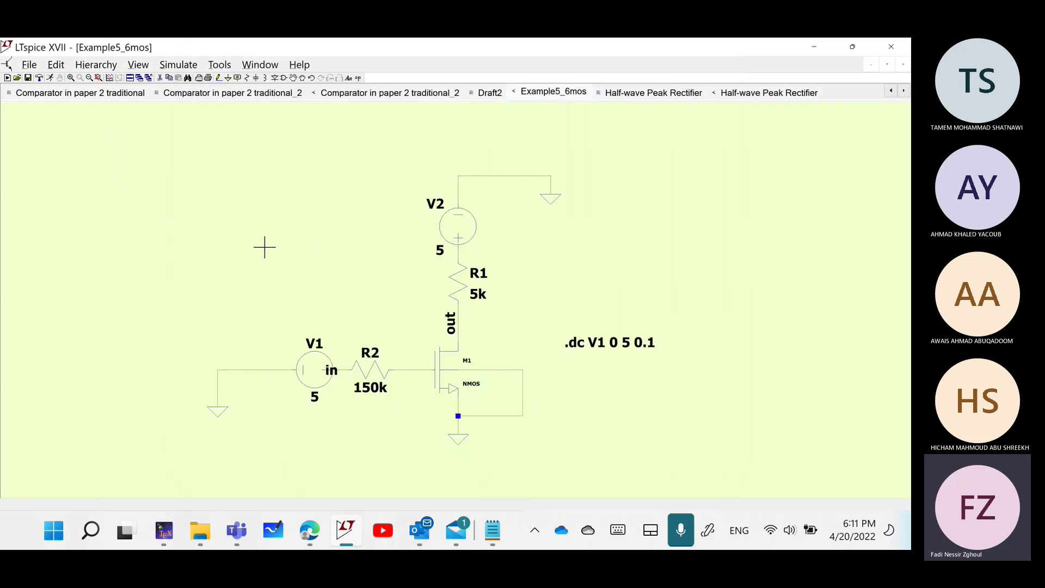
- Add the SPICE directive .lib tsmc018.lib and place it below the circuit
left_click(359, 78)
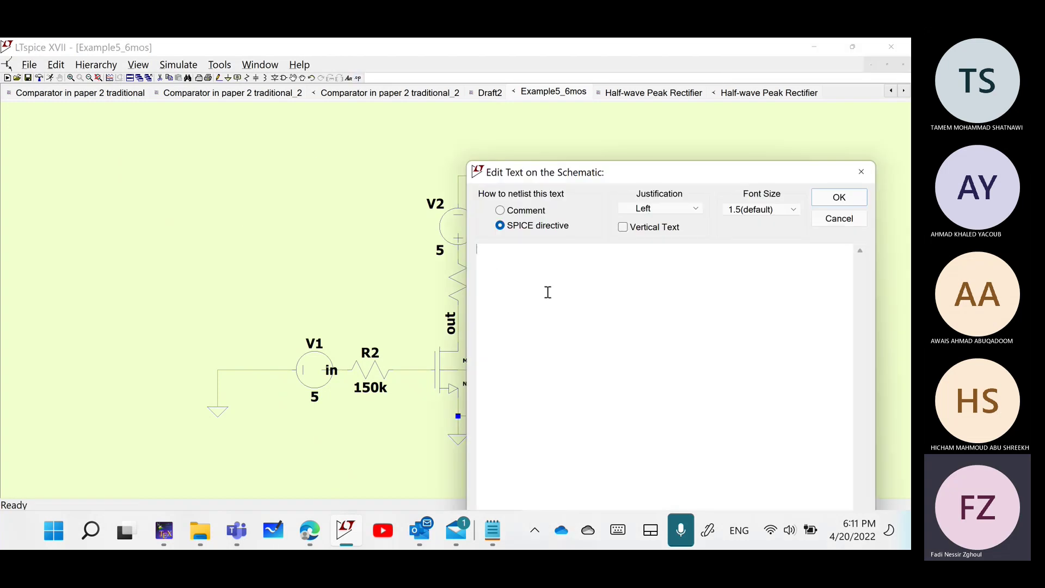
type(".lib tsmc018.lib")
left_click(831, 199)
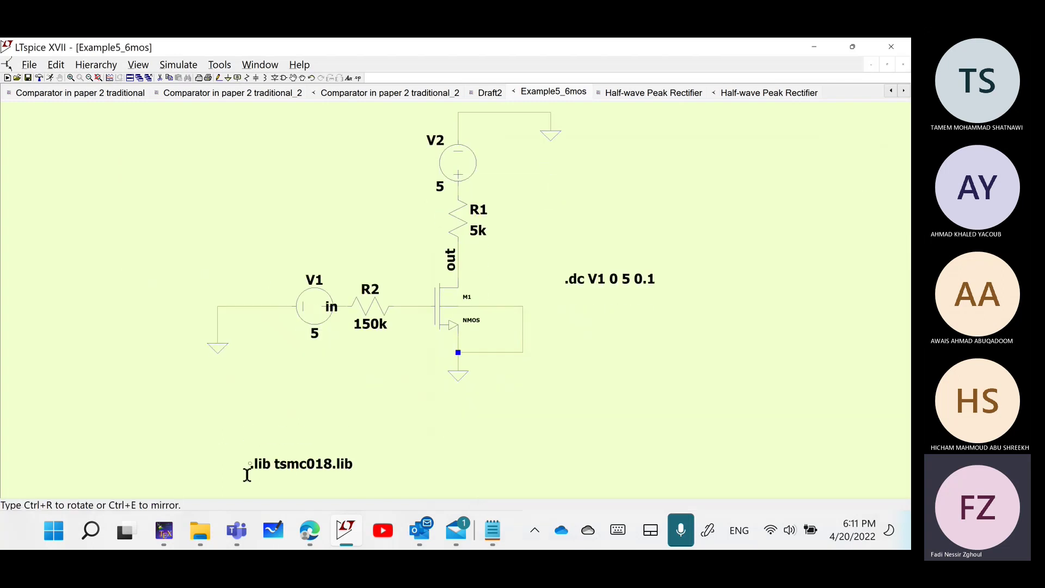
left_click(213, 392)
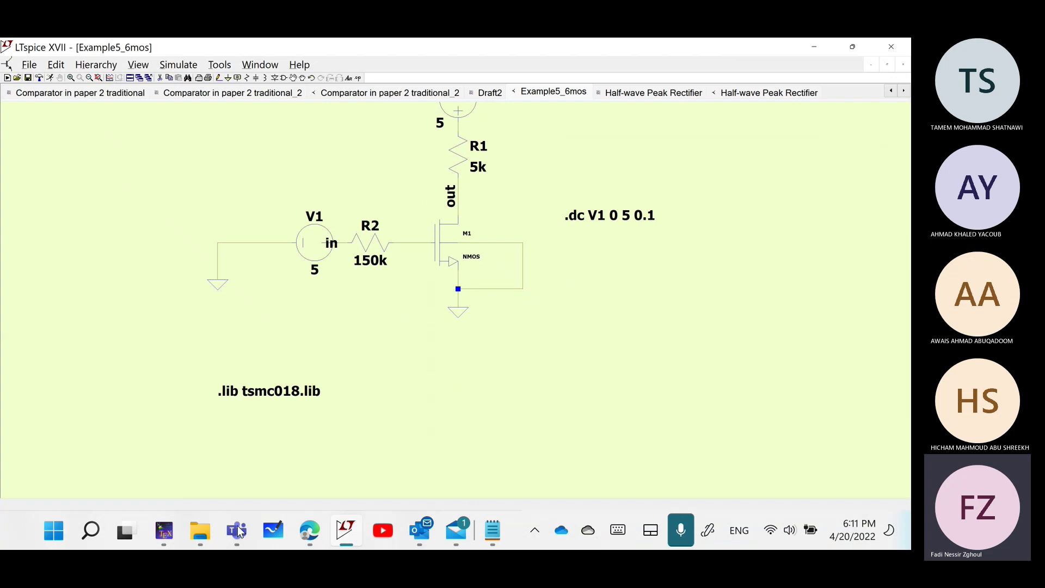
mouse_move(239, 531)
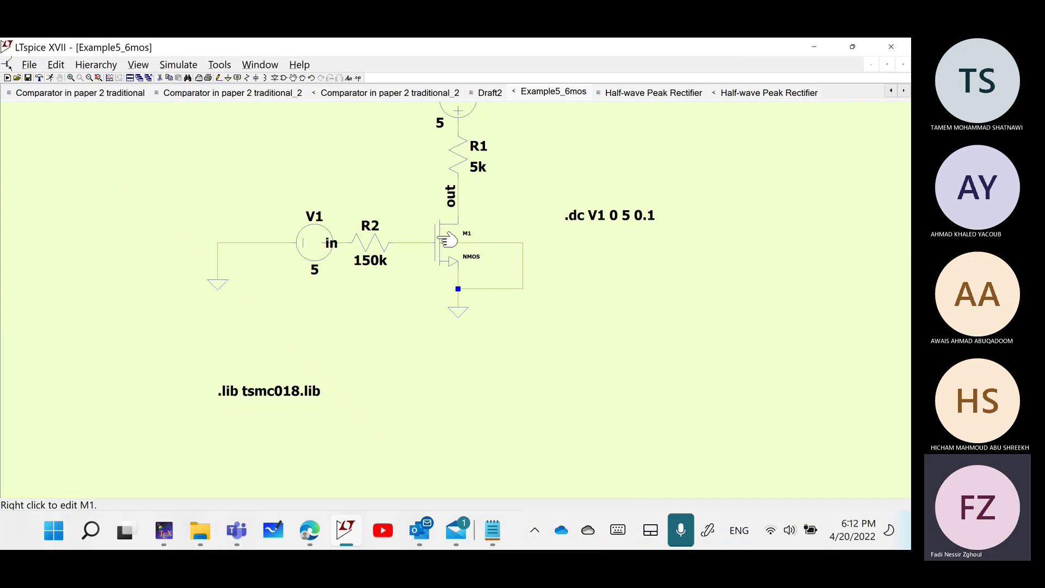
- Give transistor M1 the model name nfet, a length of .18u and a width of 1.8u
right_click(447, 233)
left_click_drag(504, 186, 450, 183)
type("n")
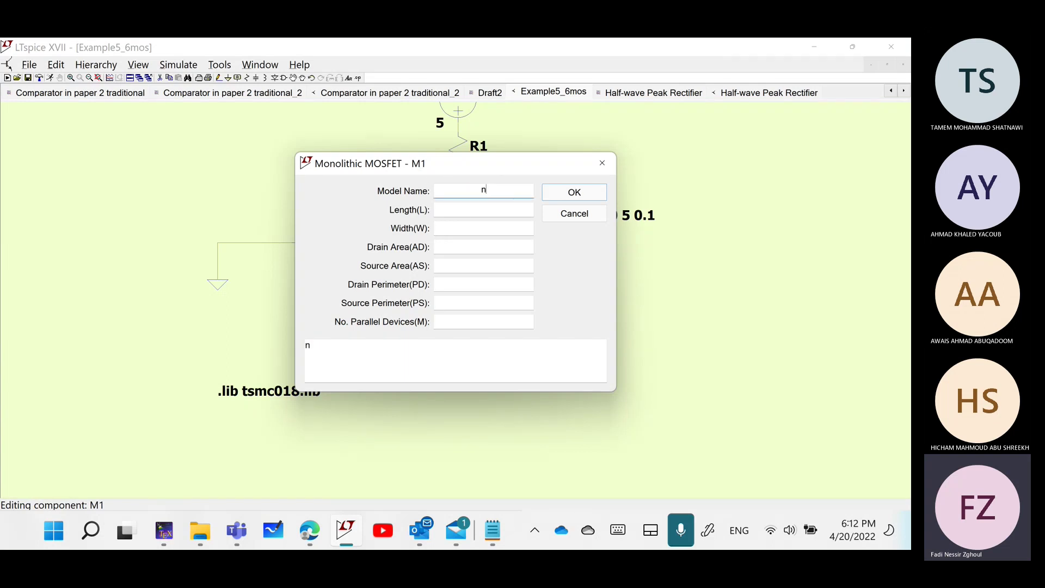
type("fet")
left_click(498, 206)
type("1.")
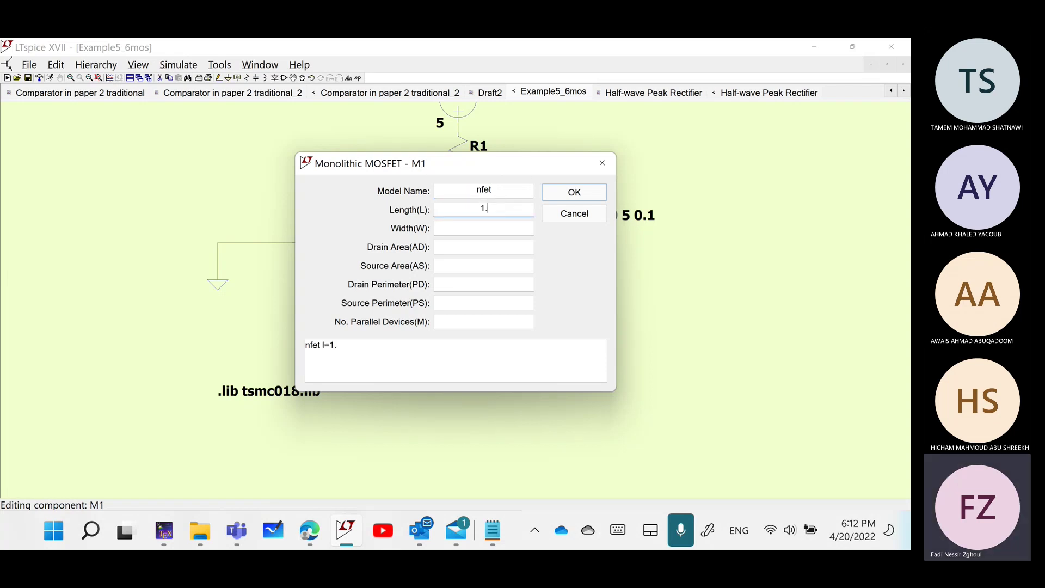
key("BackSpace")
key("BackSpace")
type(".18u")
left_click(517, 233)
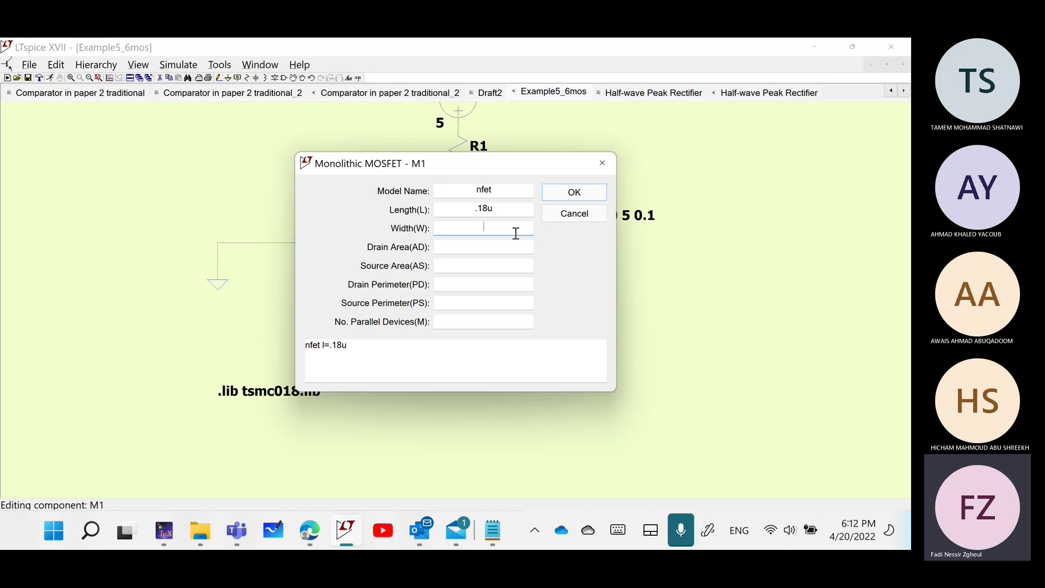
type("1.8u")
- Calculate 1.8 × 0.18 in Calculator and set M1's drain area and source area to 0.324p
left_click(469, 248)
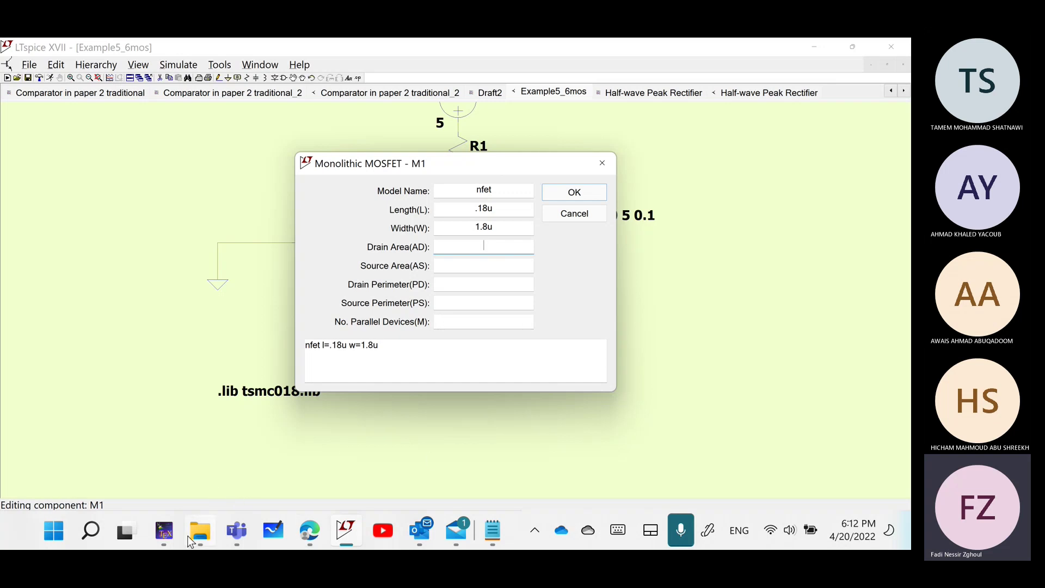
left_click(57, 536)
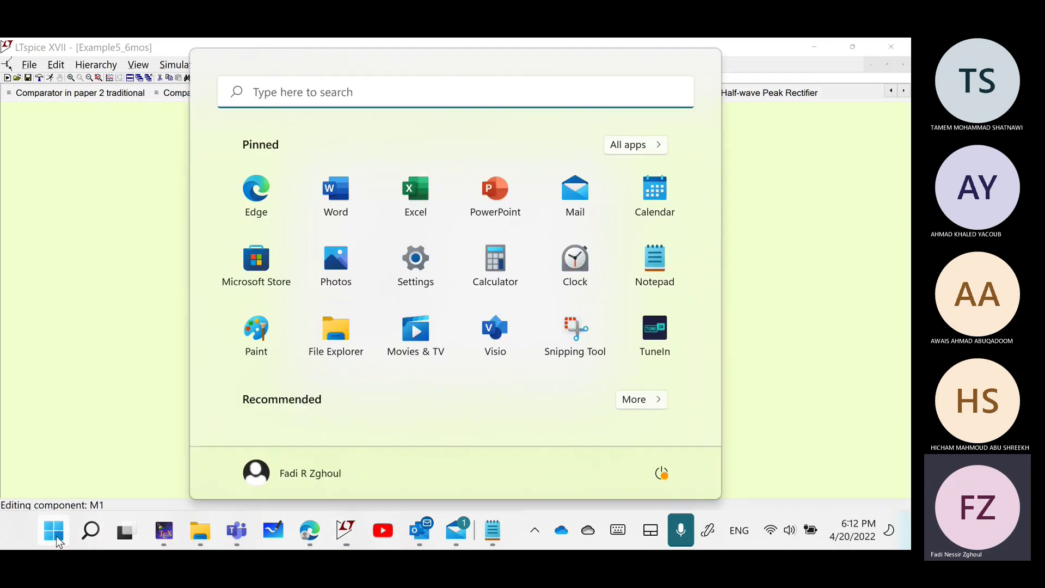
left_click(495, 256)
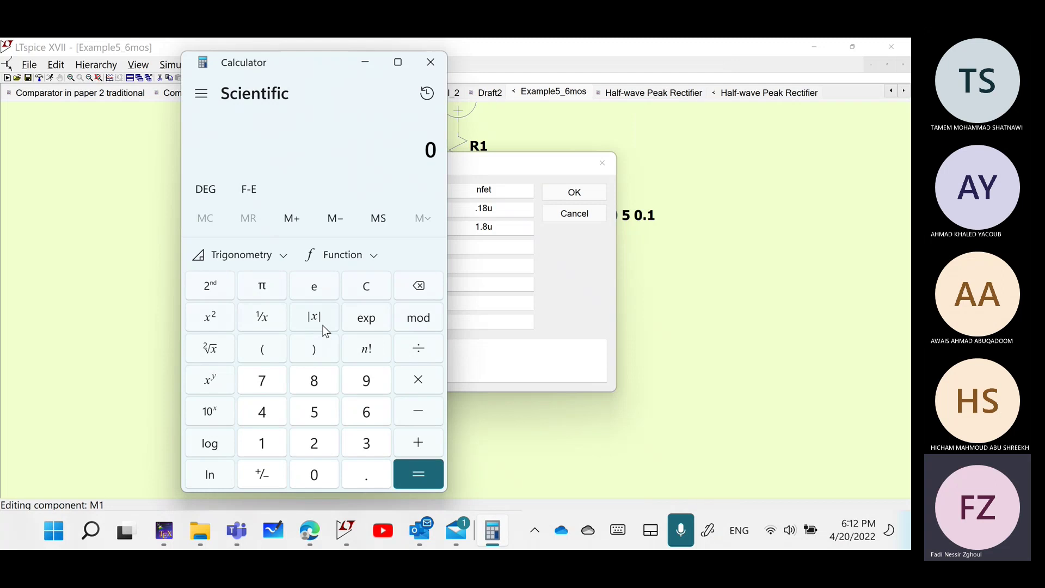
type("1.8 ×*0.18")
key("Return")
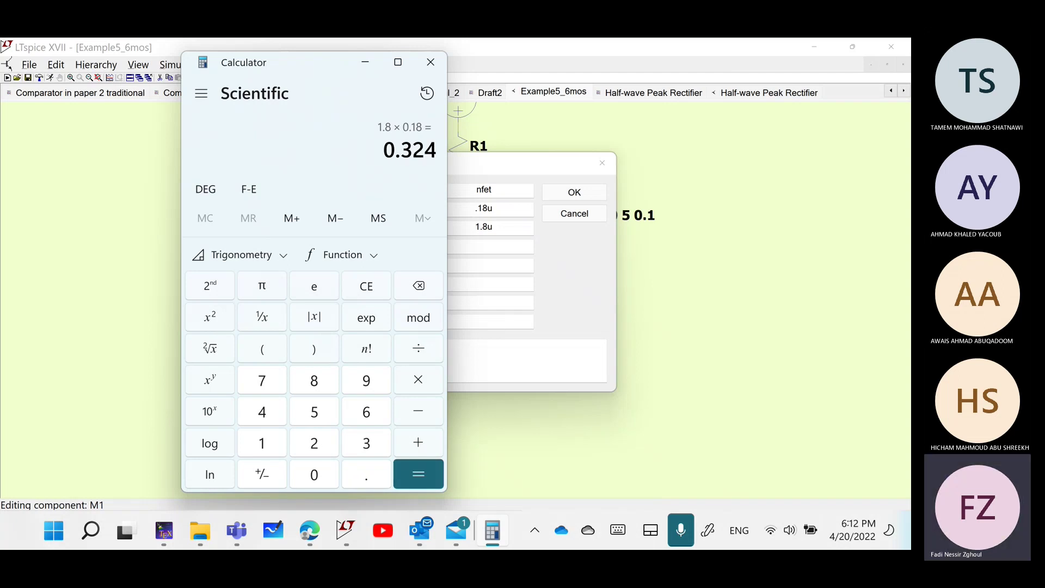
left_click(492, 247)
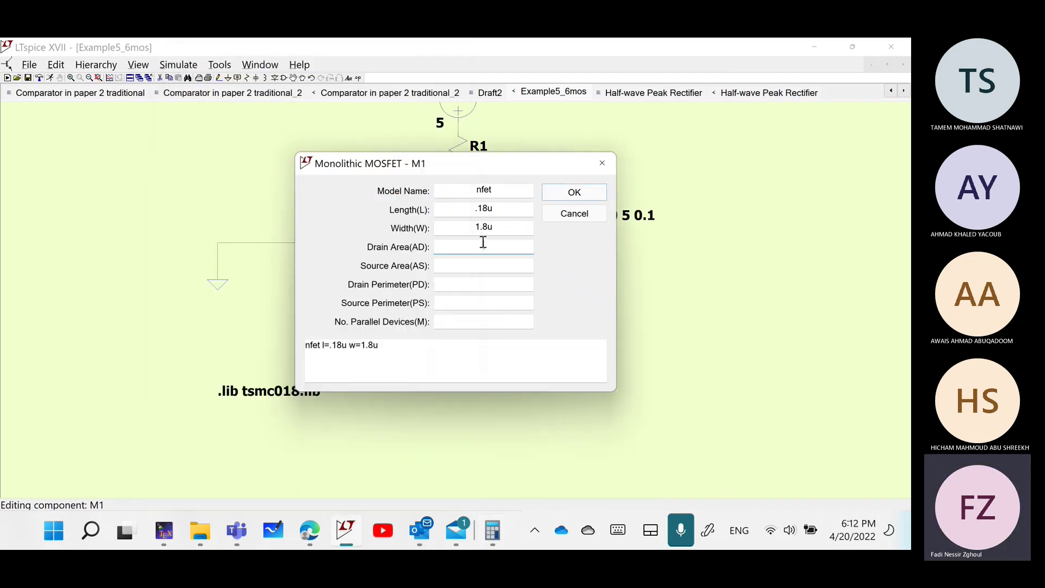
type("0.324p")
left_click(499, 267)
type("0.324")
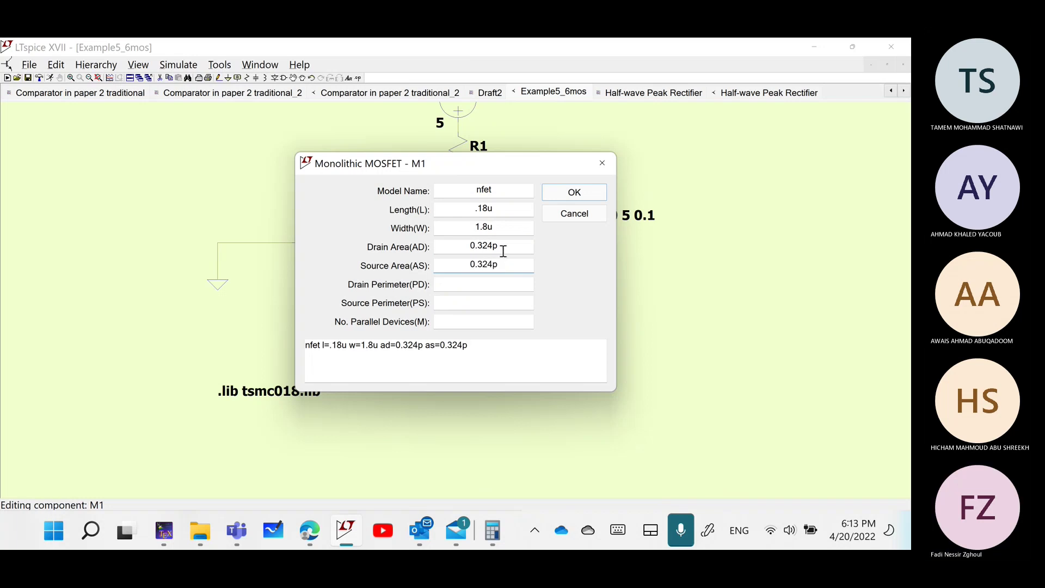
- Calculate (1.8 + 0.18) × 2 in Calculator, set M1's drain and source perimeters to 3.96u, and apply the transistor parameters
left_click(483, 284)
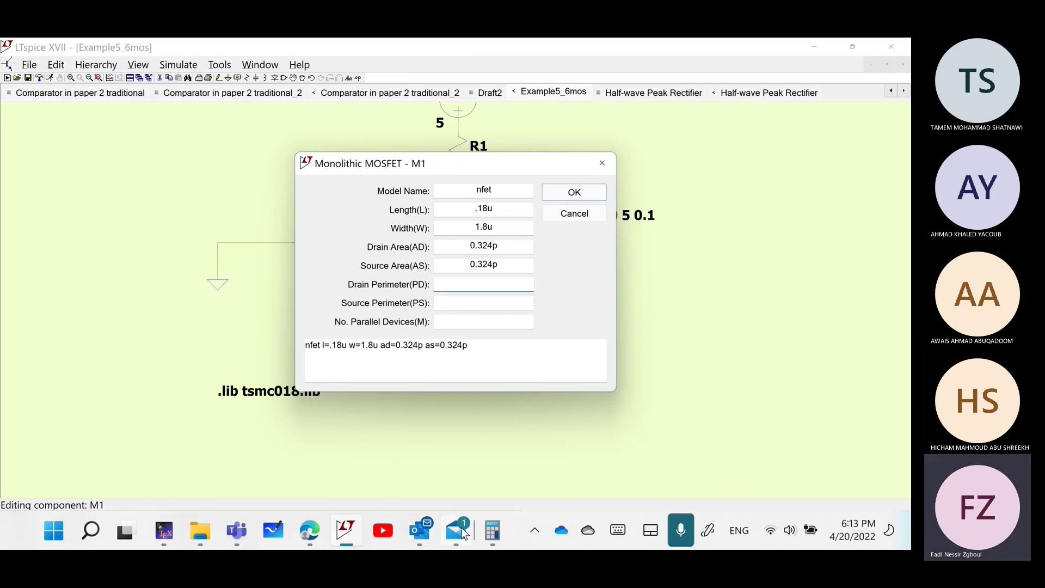
left_click(493, 538)
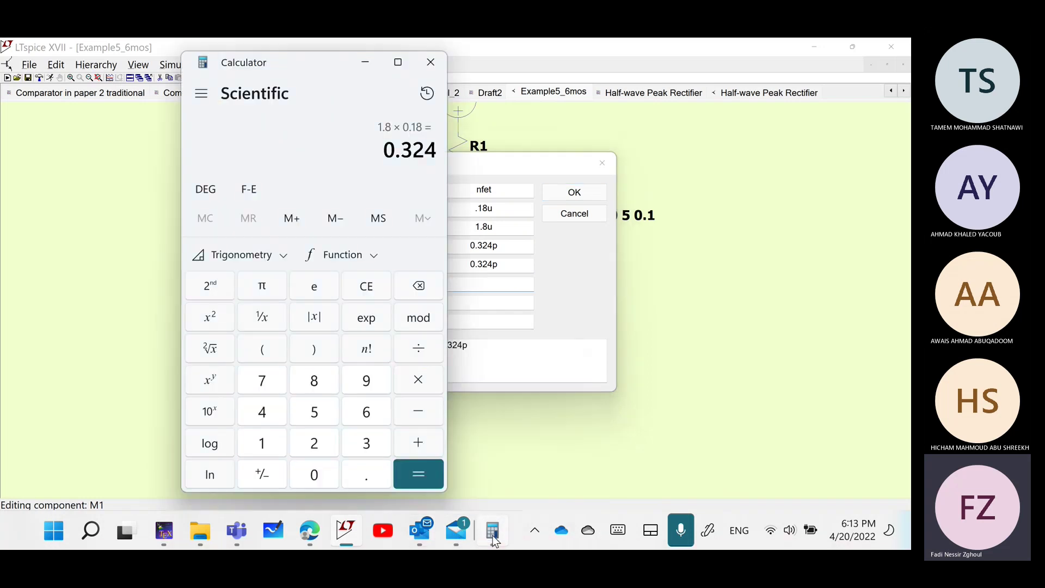
left_click(277, 444)
type(".8 + 0.18")
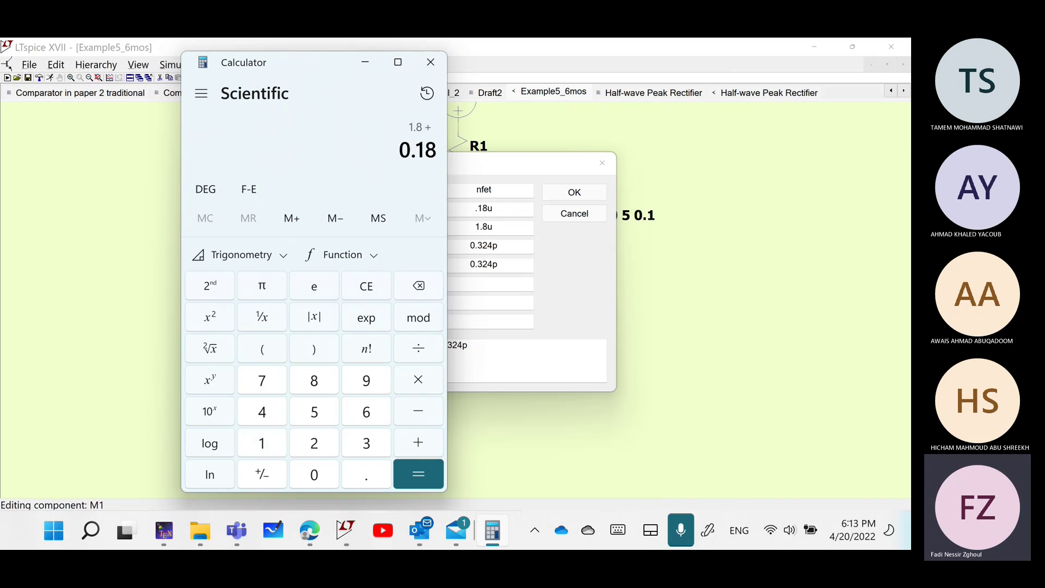
key("Return")
key("asterisk")
type("2")
key("Return")
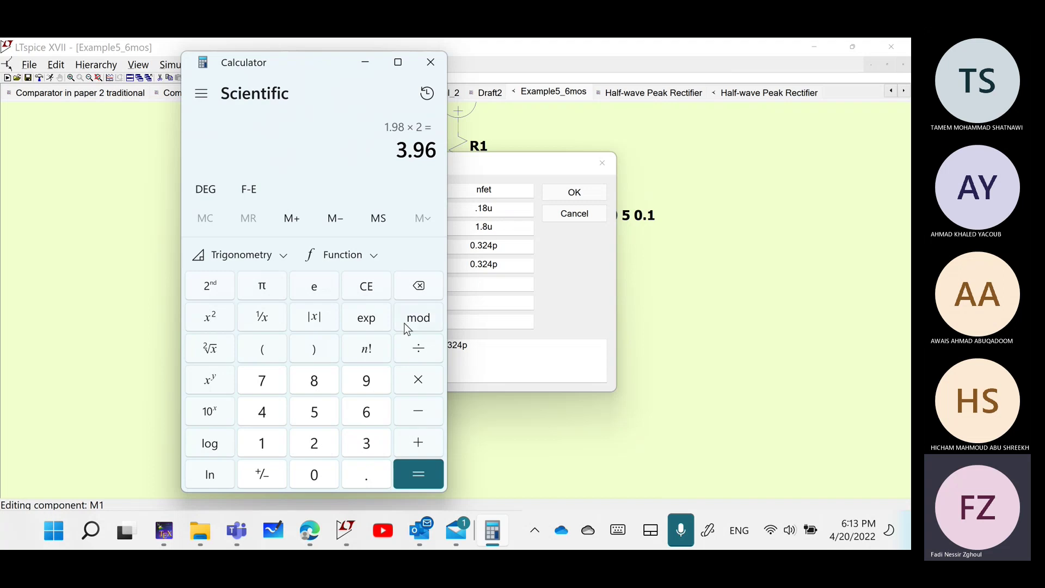
left_click(488, 287)
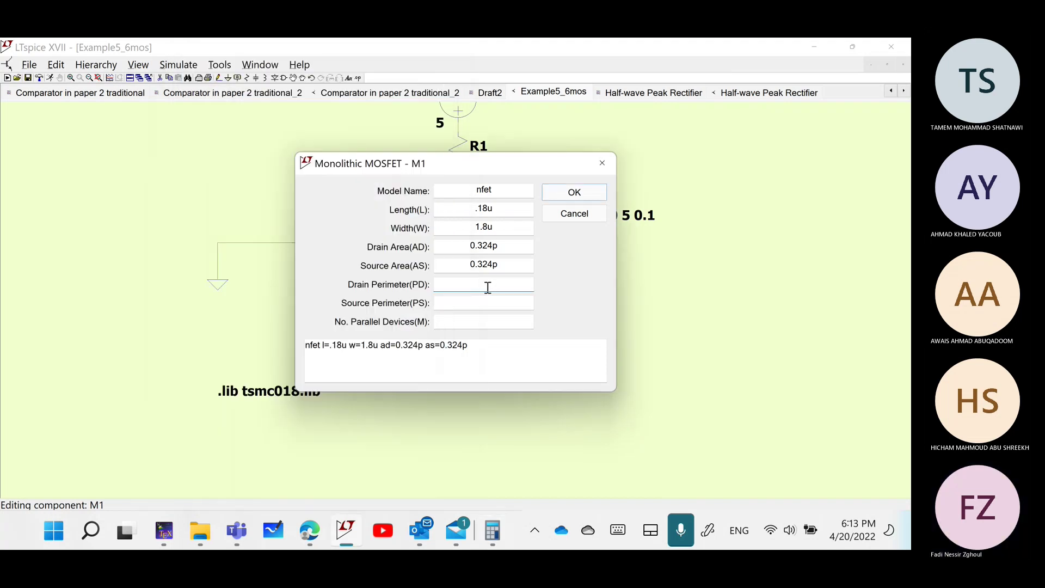
type("3.96u")
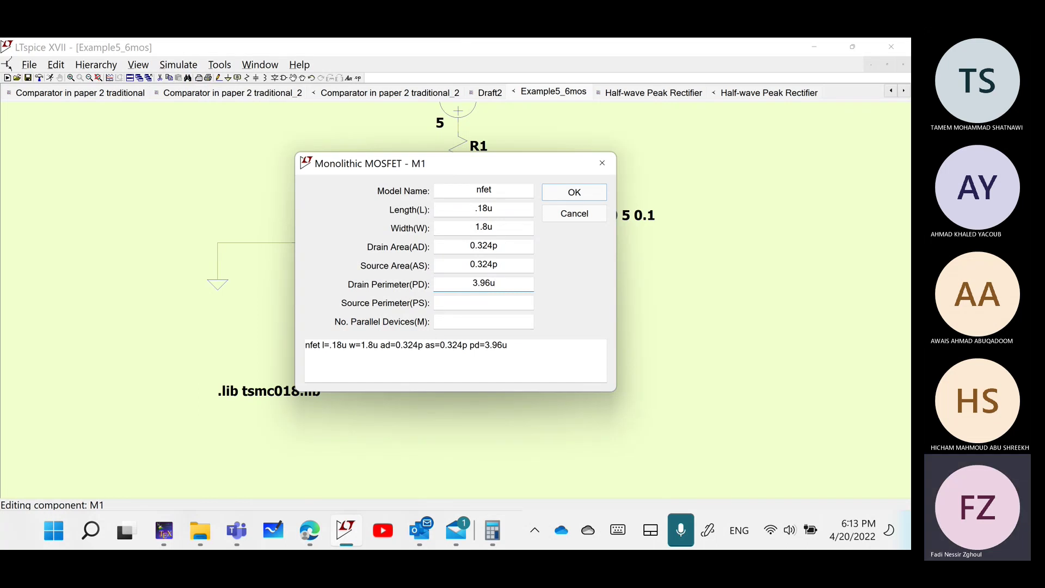
left_click(514, 301)
type("3.96u")
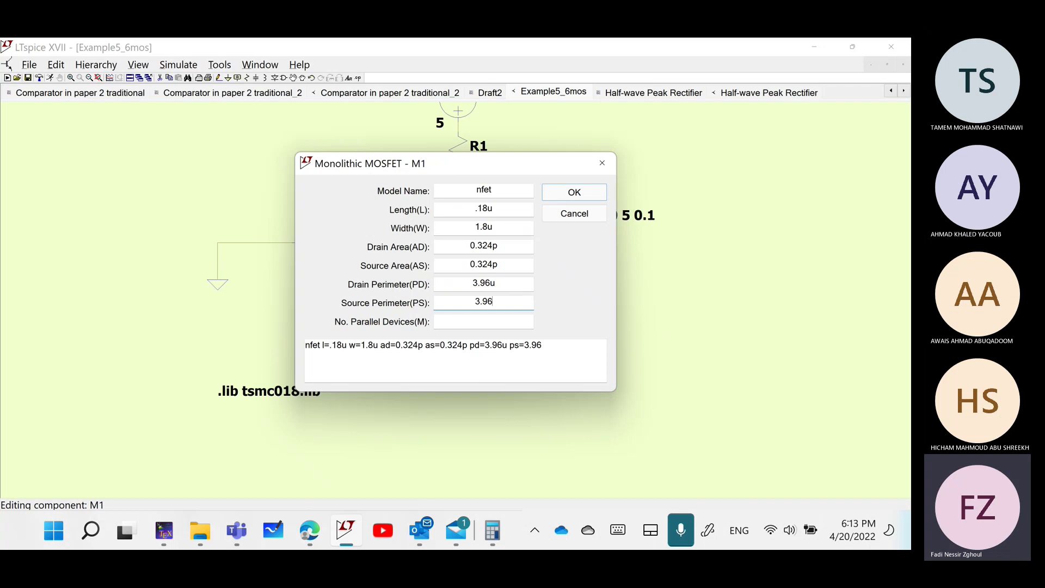
left_click(559, 197)
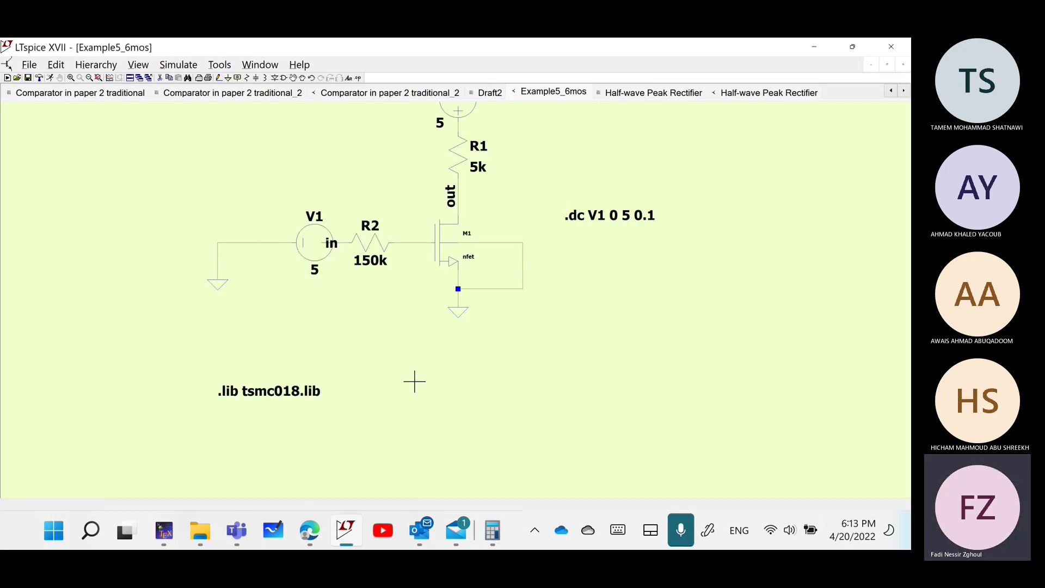
- Set the DC value of both voltage sources V1 and V2 to 1.8 V
right_click(328, 244)
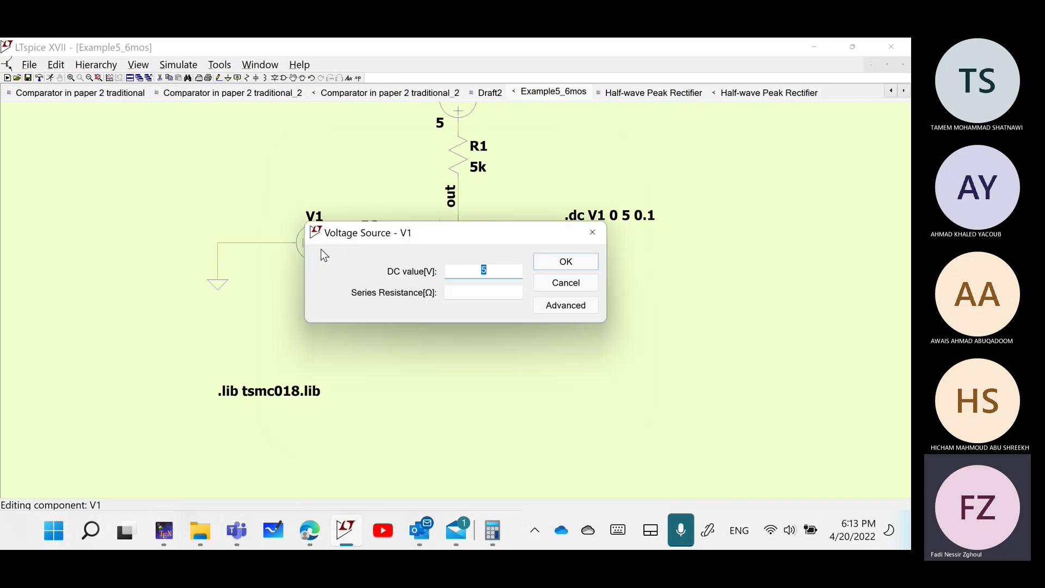
type("1.8")
left_click(567, 264)
left_click_drag(705, 181, 705, 227)
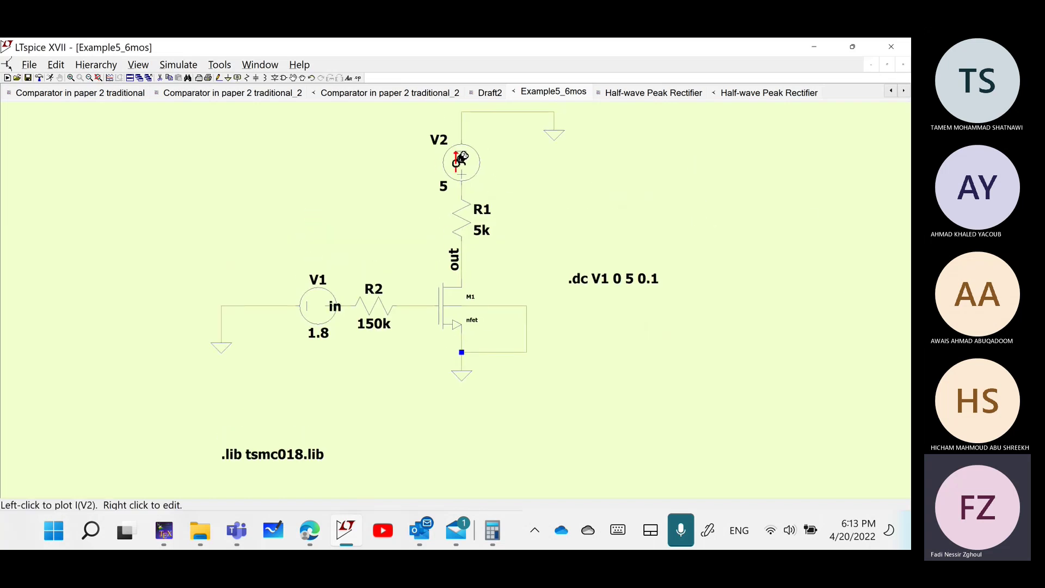
right_click(475, 166)
type("1.8")
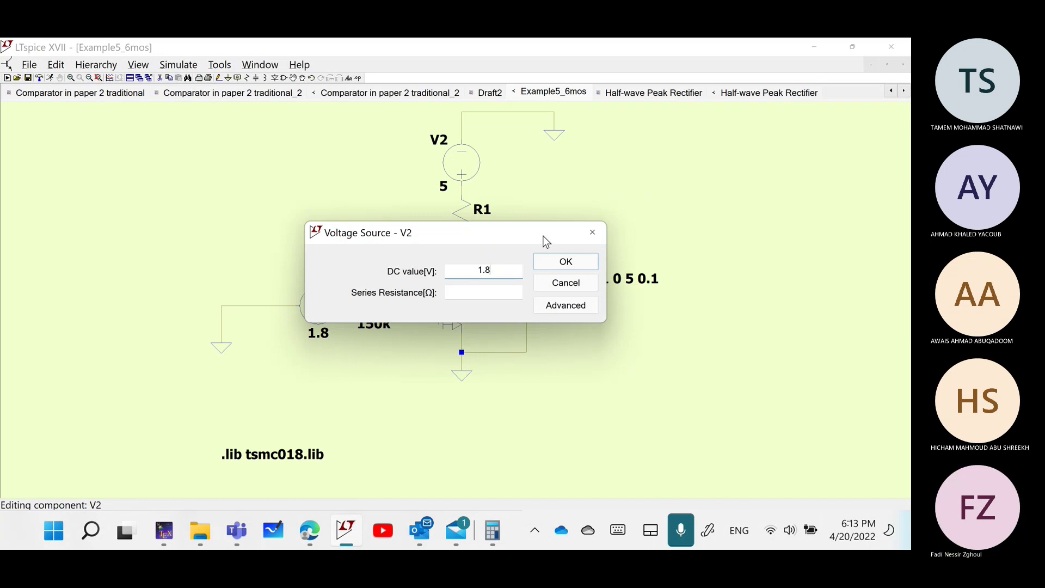
left_click(558, 263)
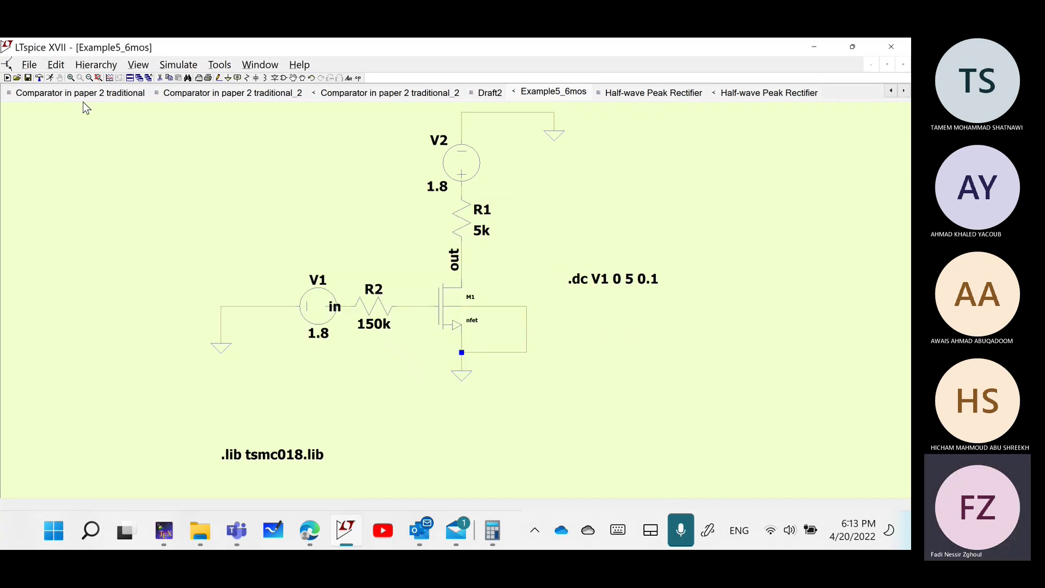
- Run the DC sweep of Example5_6mos and maximize its V(out) plot
left_click(50, 78)
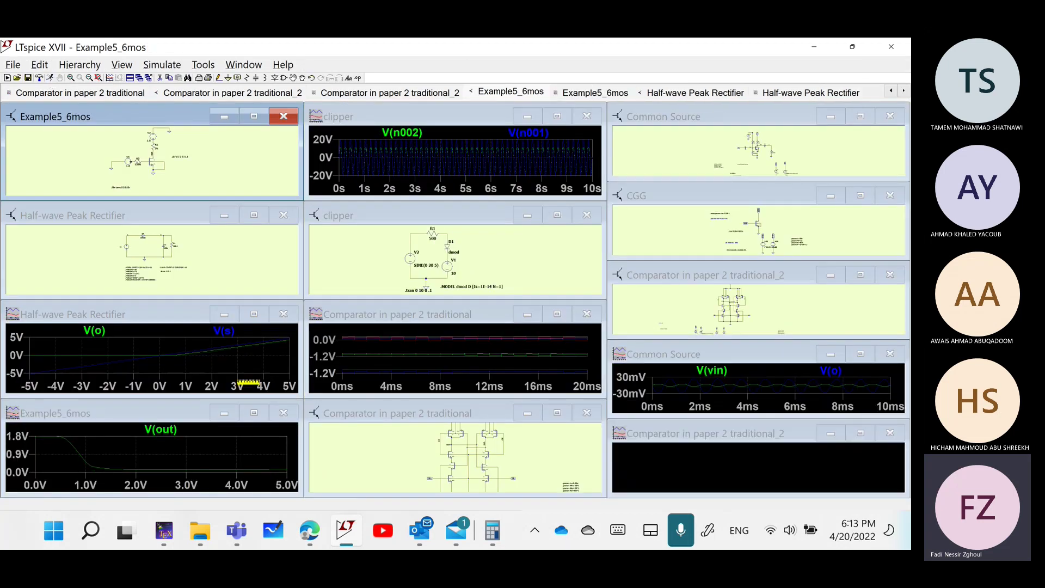
left_click(252, 413)
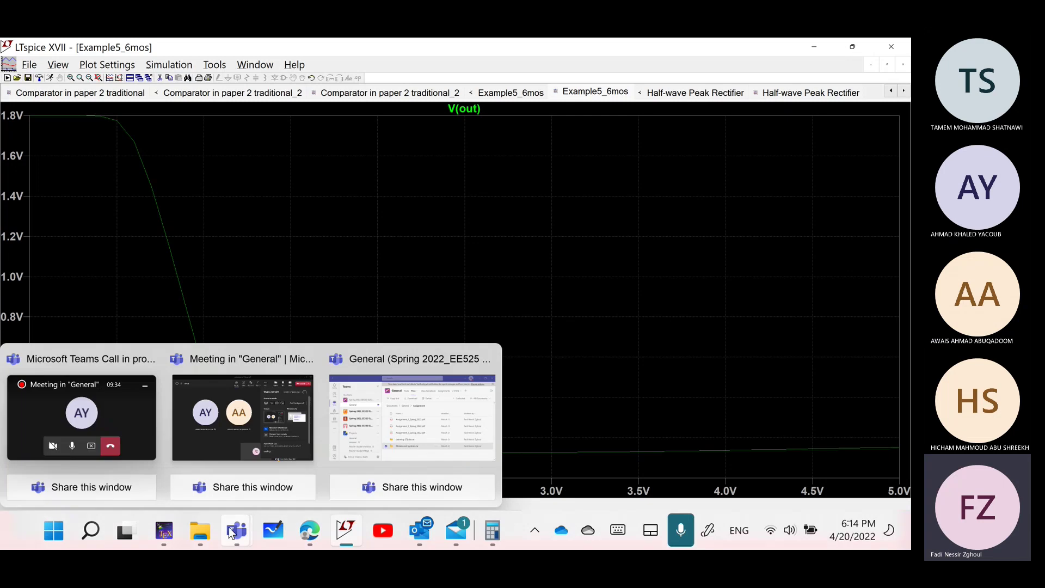
- Switch to the assignment PDF in Edge and read the descriptions of Task #4 through Task #7
mouse_move(200, 531)
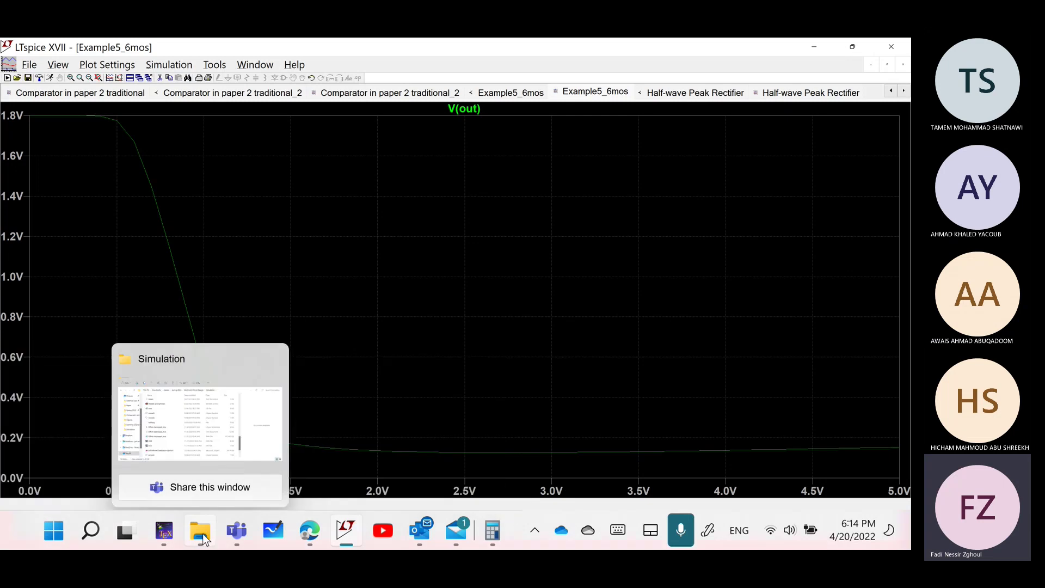
left_click(185, 455)
mouse_move(309, 531)
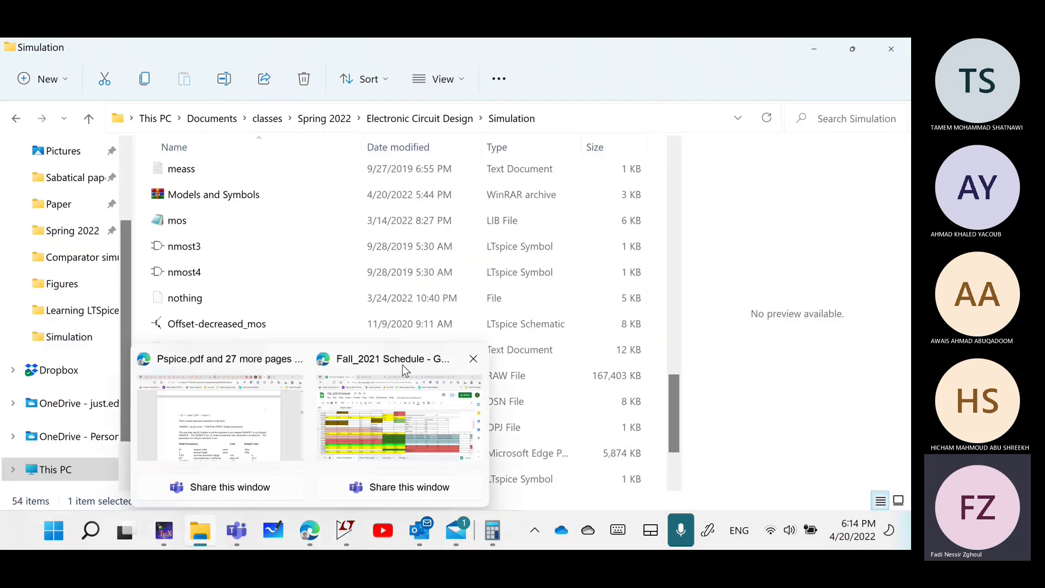
left_click(397, 424)
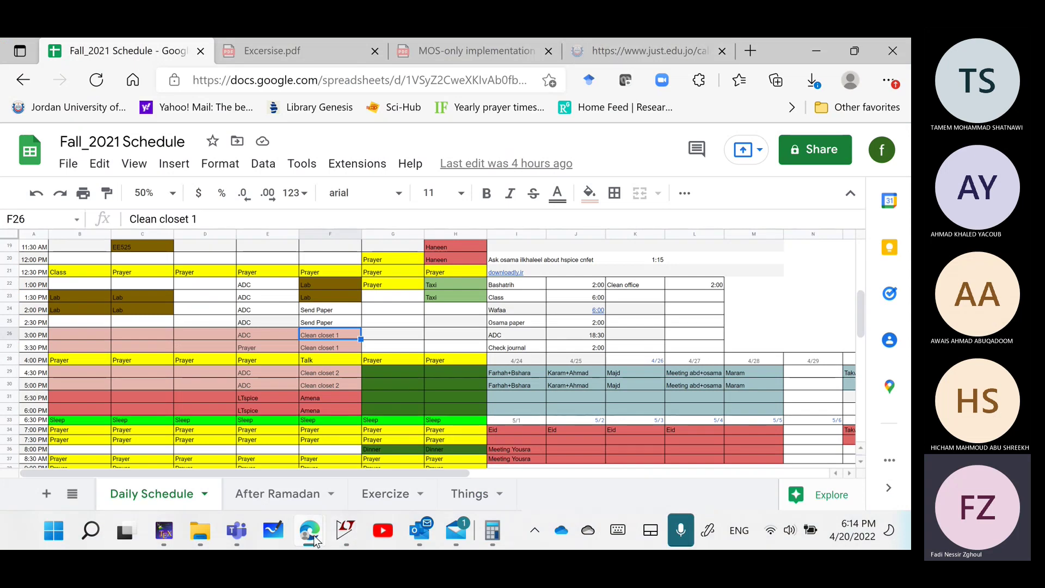
mouse_move(317, 540)
left_click(249, 423)
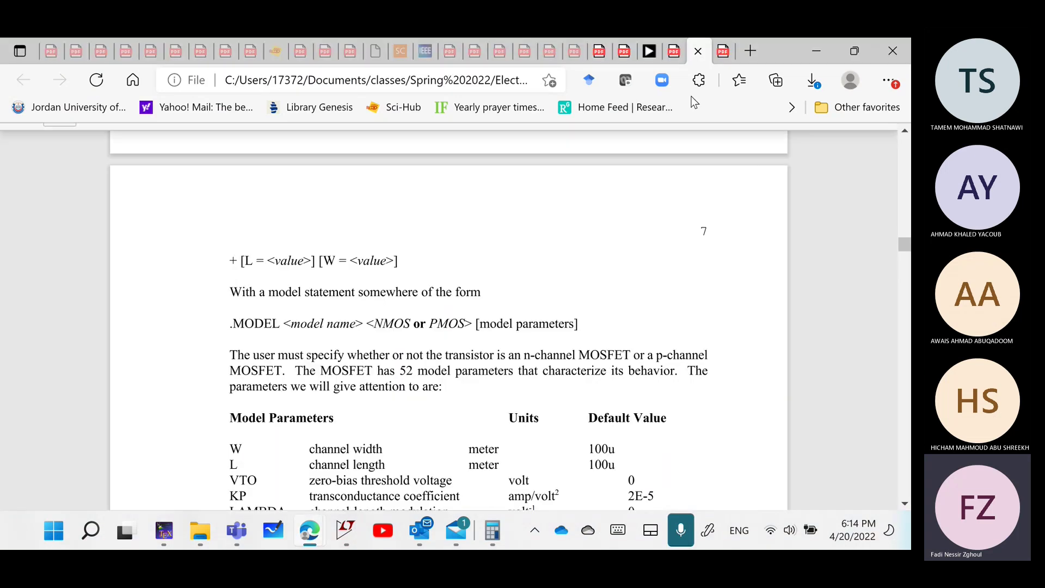
left_click(676, 53)
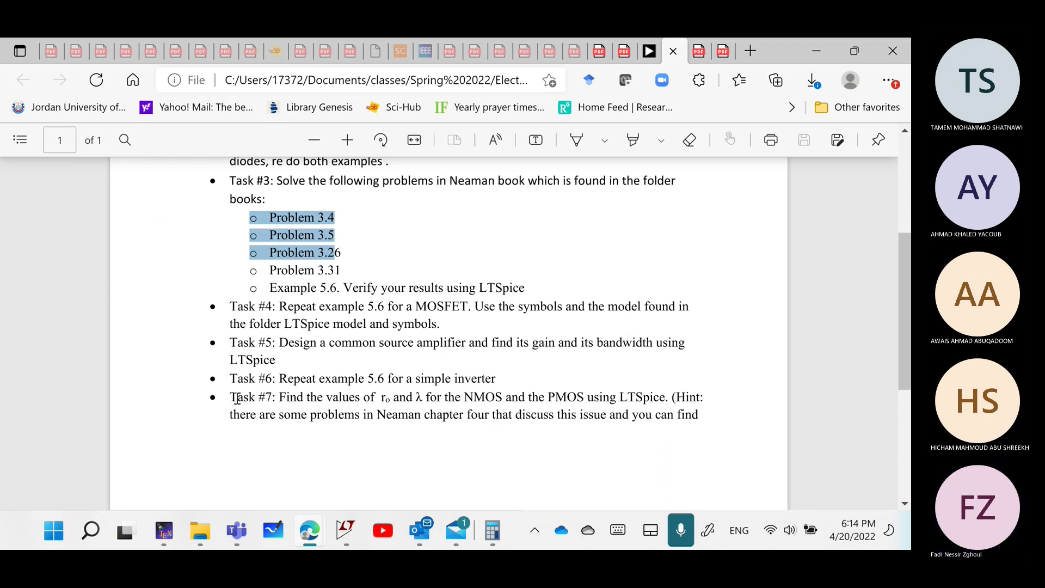
- Switch to the Simulation folder in File Explorer and look through the MOSFET symbol, tsmc018 library and Example5_6 files
mouse_move(200, 532)
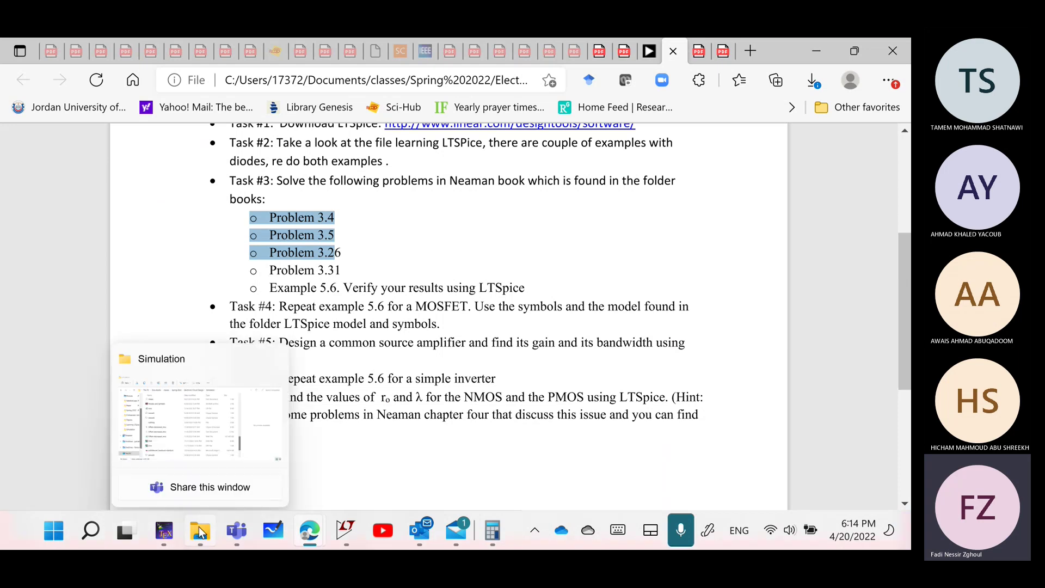
left_click(180, 436)
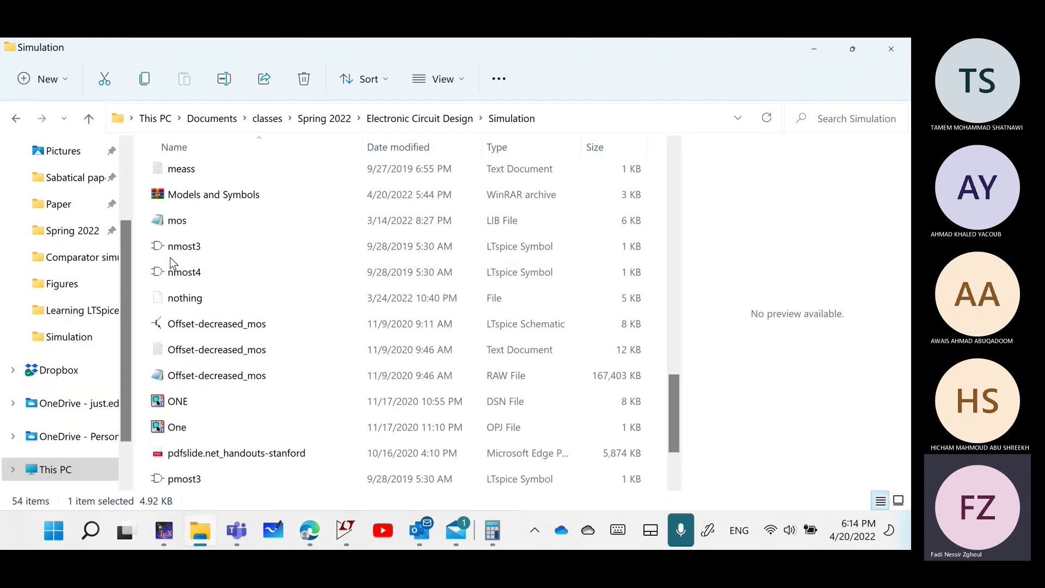
scroll(289, 327, "down", 2)
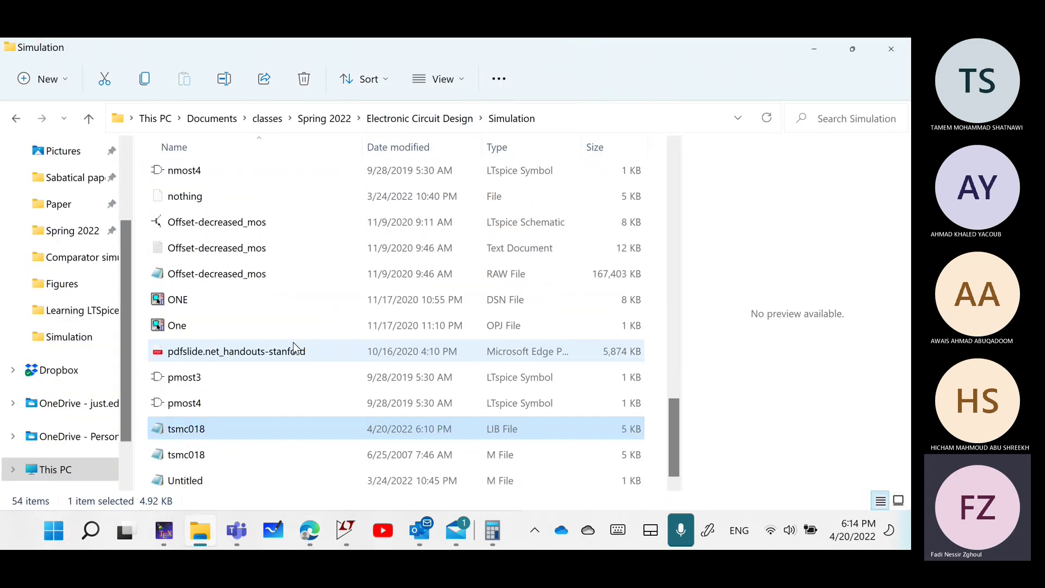
scroll(205, 377, "up", 1)
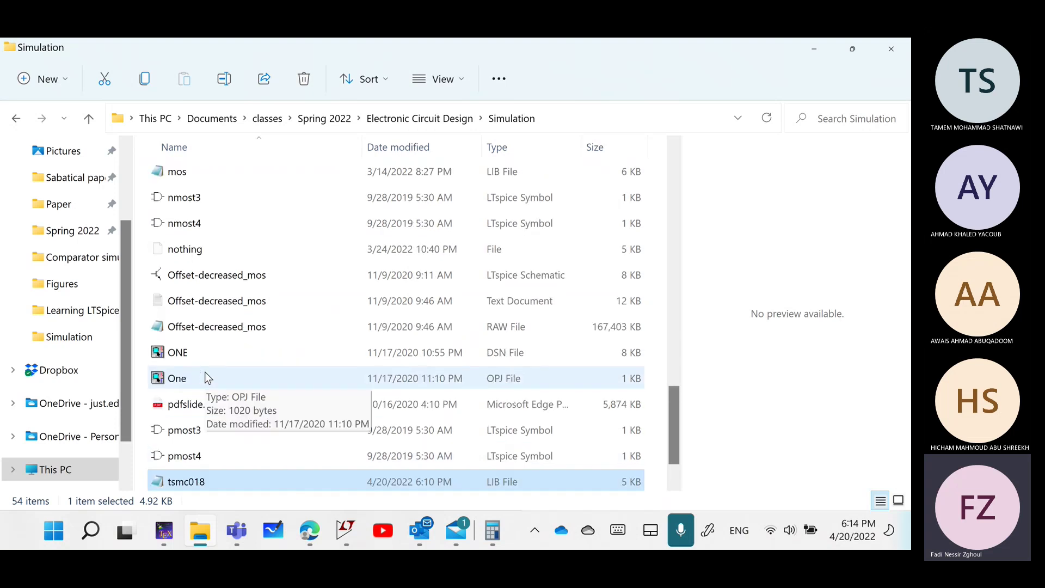
scroll(196, 289, "up", 4)
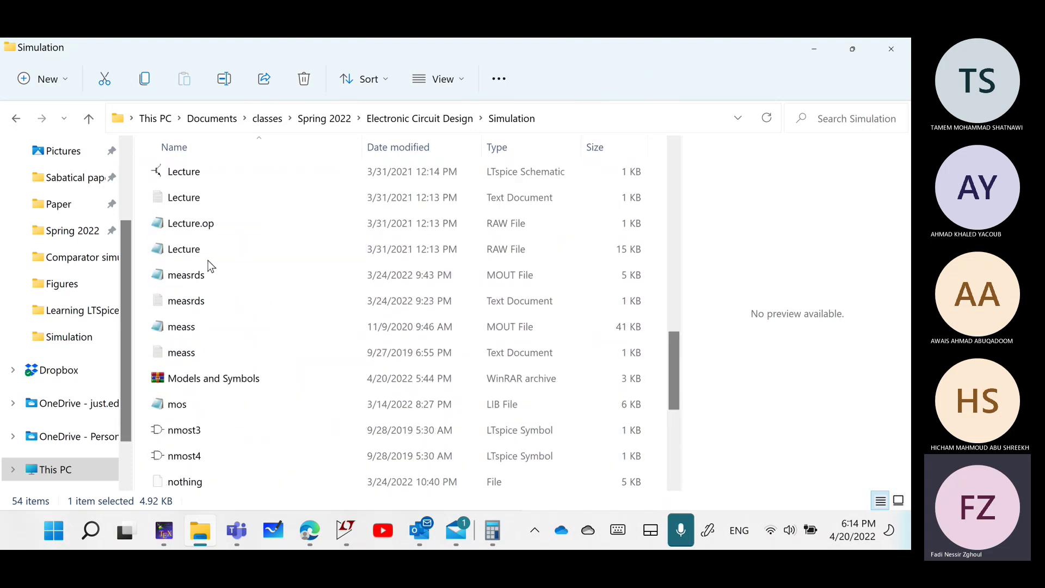
scroll(216, 269, "up", 1)
scroll(213, 268, "up", 2)
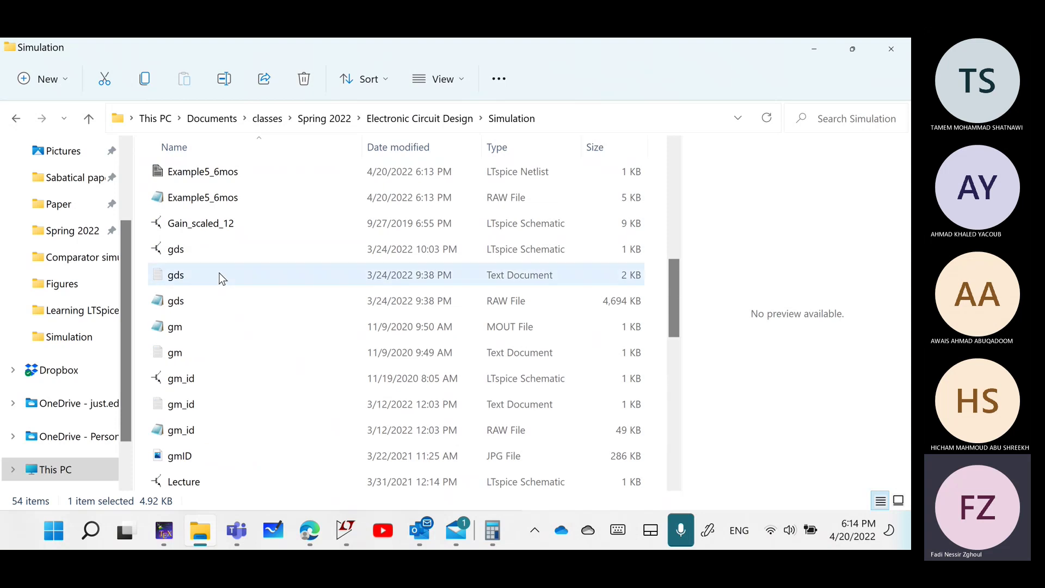
scroll(215, 247, "up", 2)
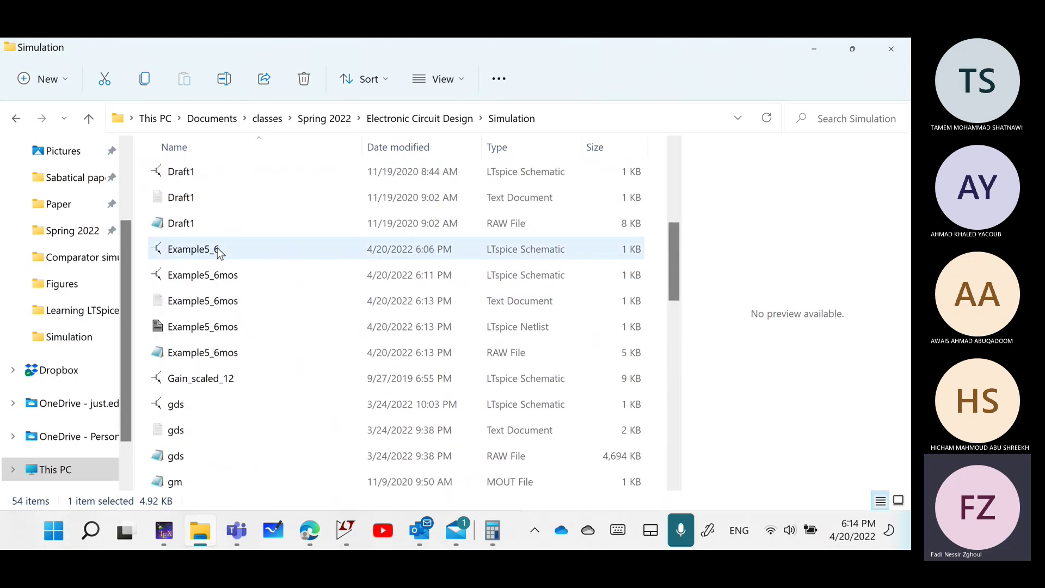
scroll(254, 289, "up", 2)
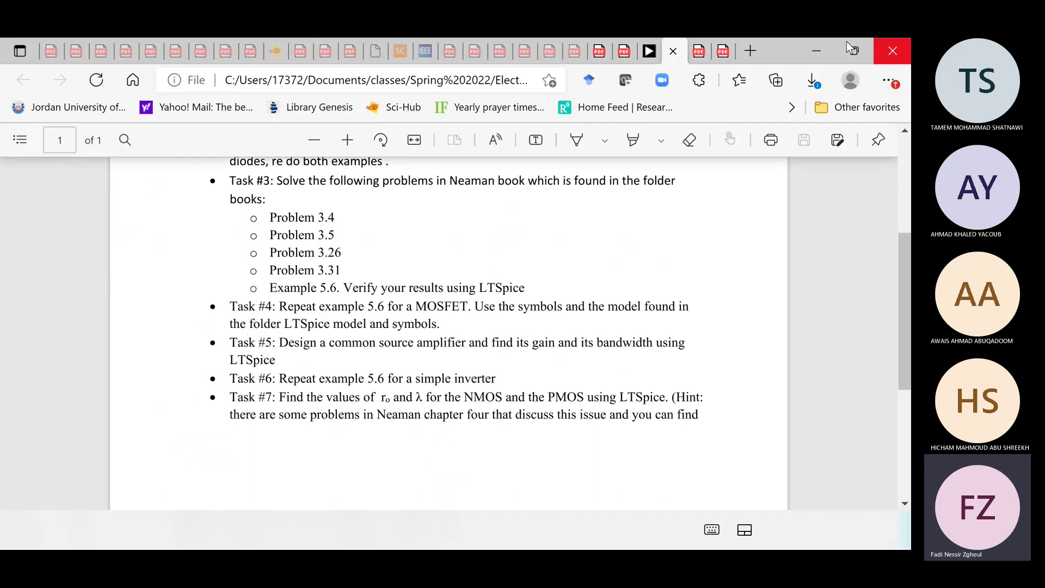
- Minimize the open browser windows and bring the Example5_6mos plot in LTspice back to the front
left_click(825, 50)
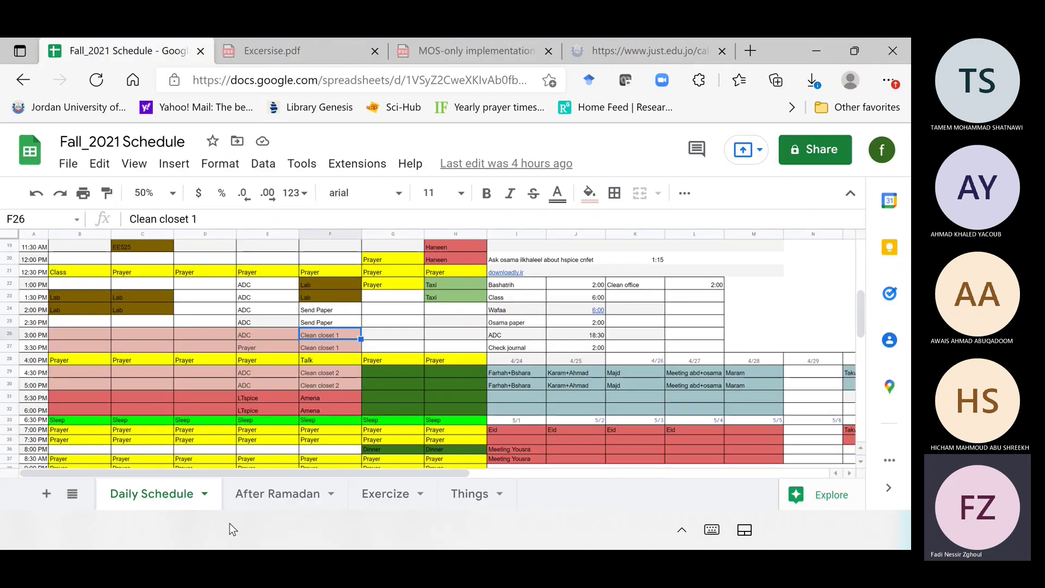
left_click(816, 51)
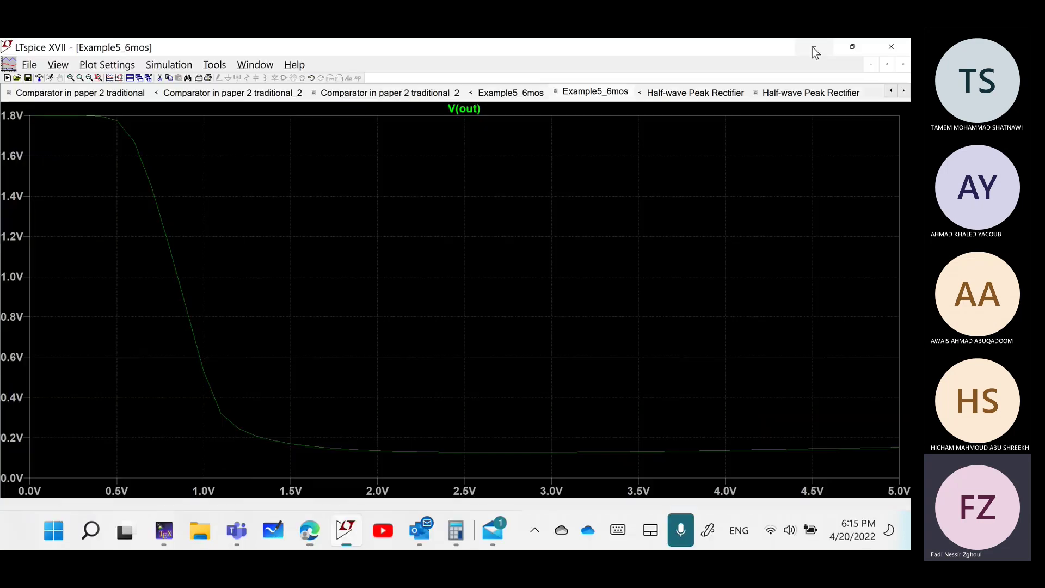
left_click(346, 537)
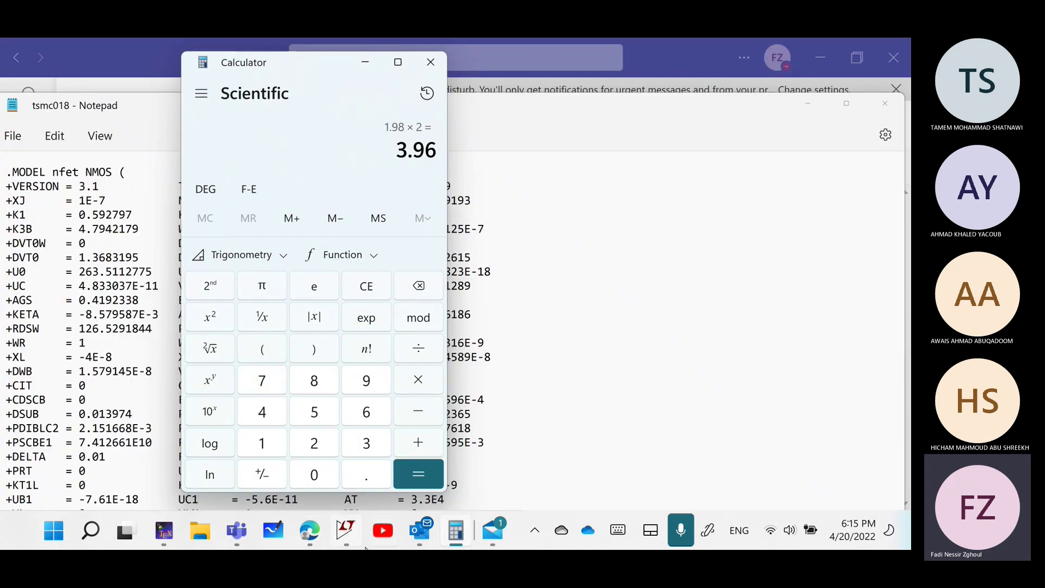
left_click(344, 536)
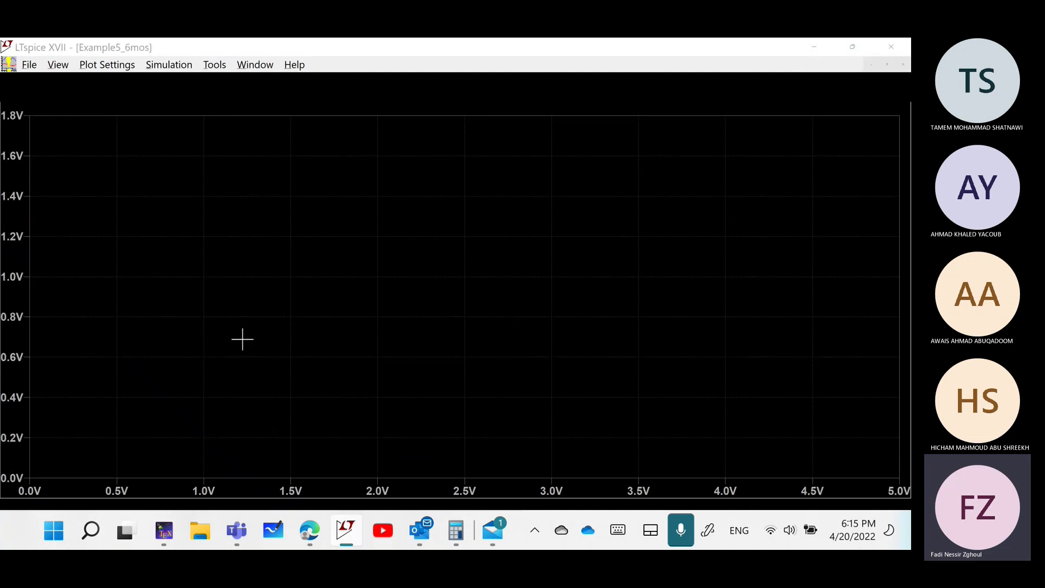
left_click(344, 544)
mouse_move(343, 543)
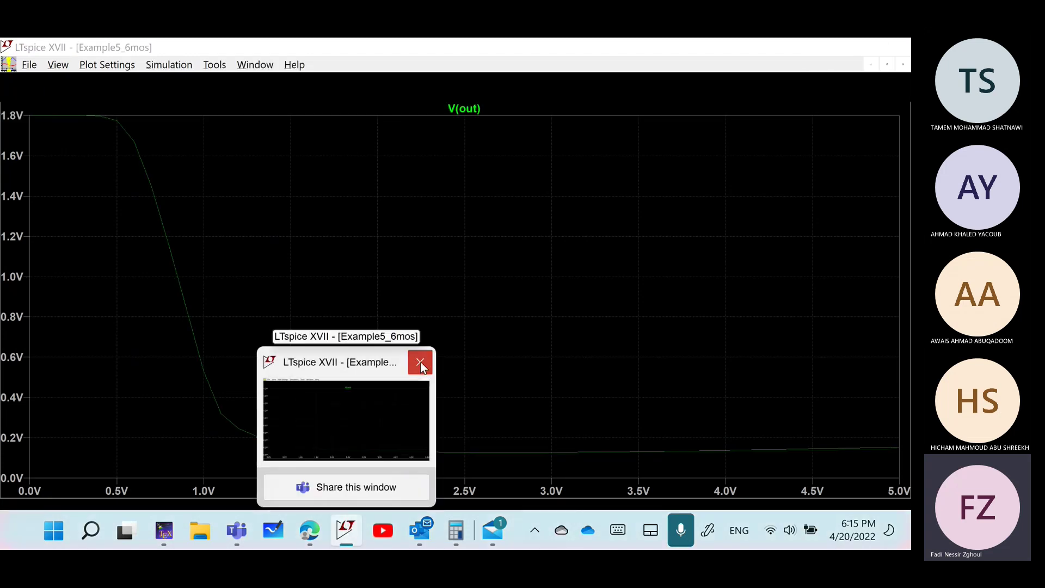
key("alt+Tab")
key("alt+Tab")
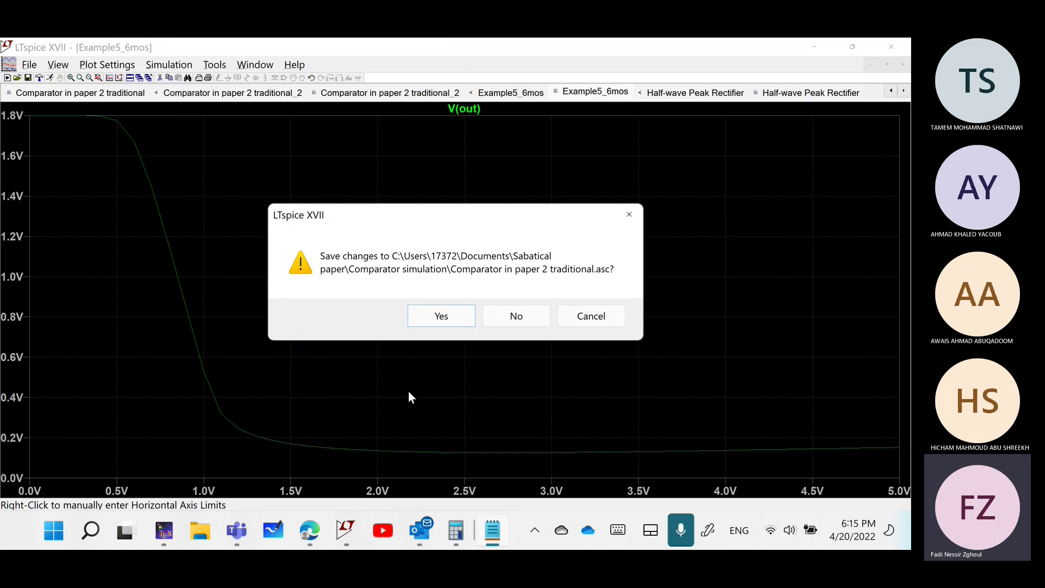
left_click(563, 319)
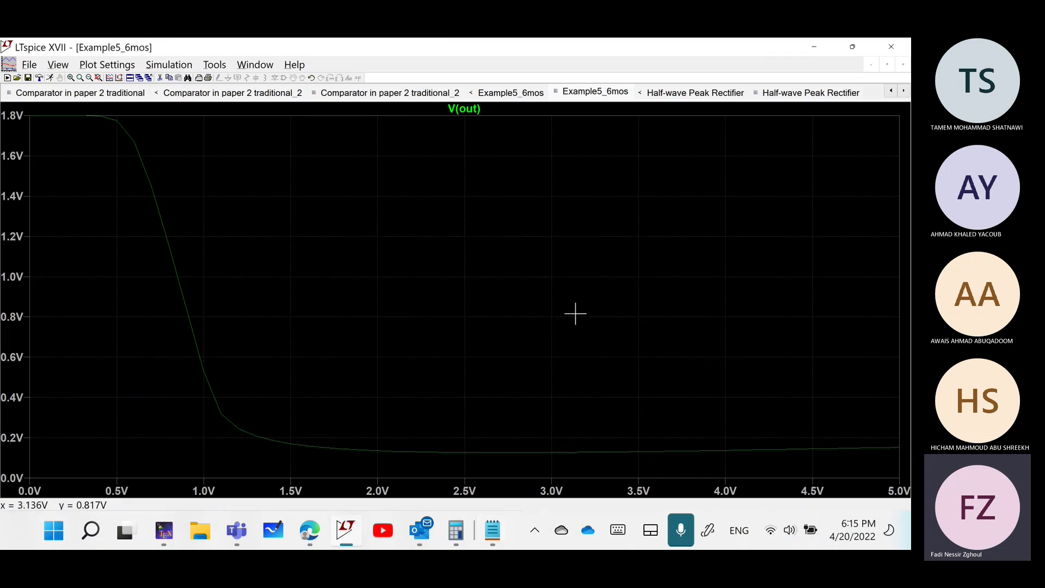
- Close the Example5_6mos plot and its schematic, saving the schematic's changes
left_click(903, 65)
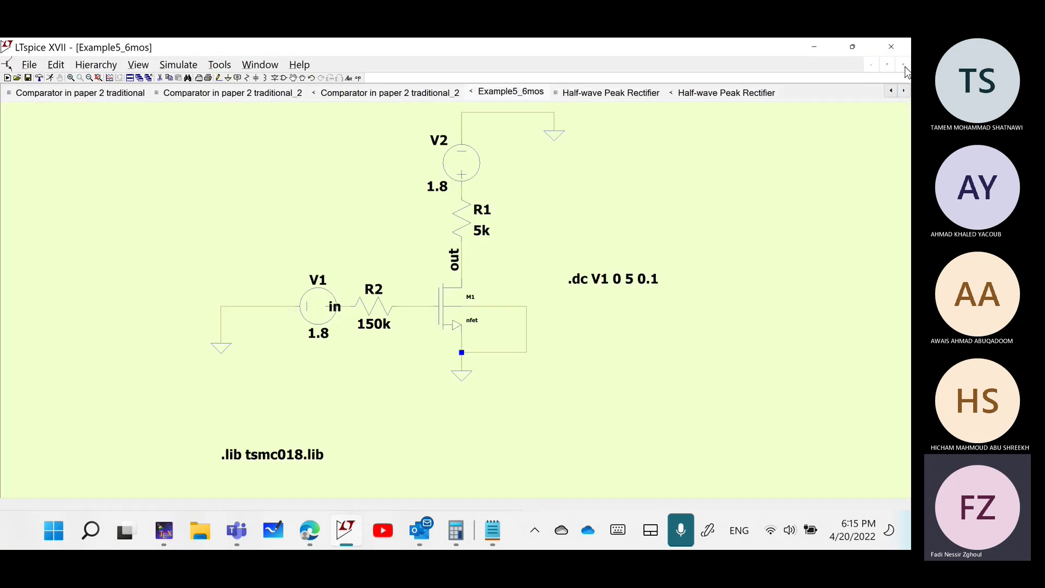
left_click(905, 66)
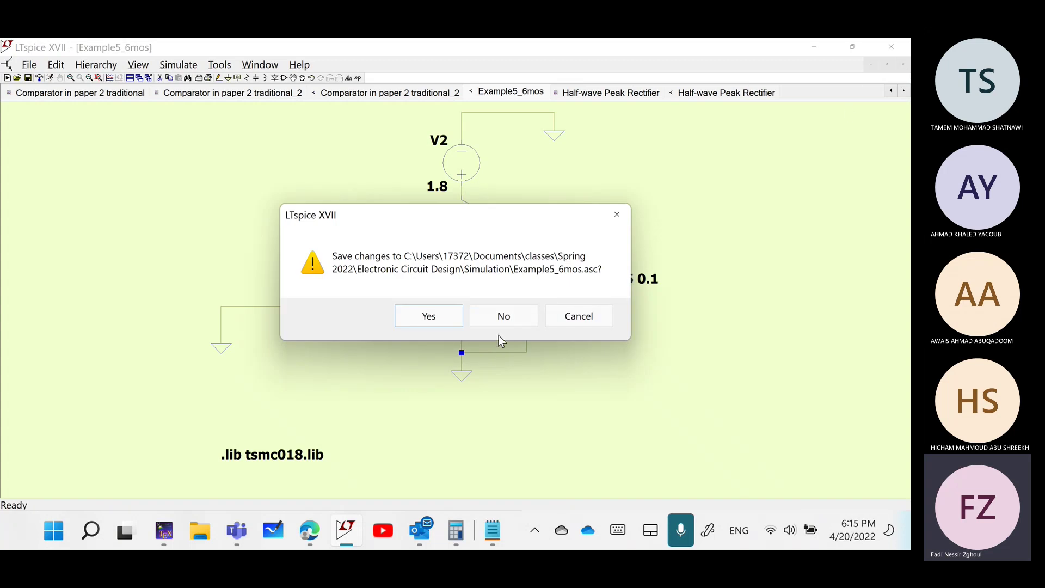
left_click(431, 321)
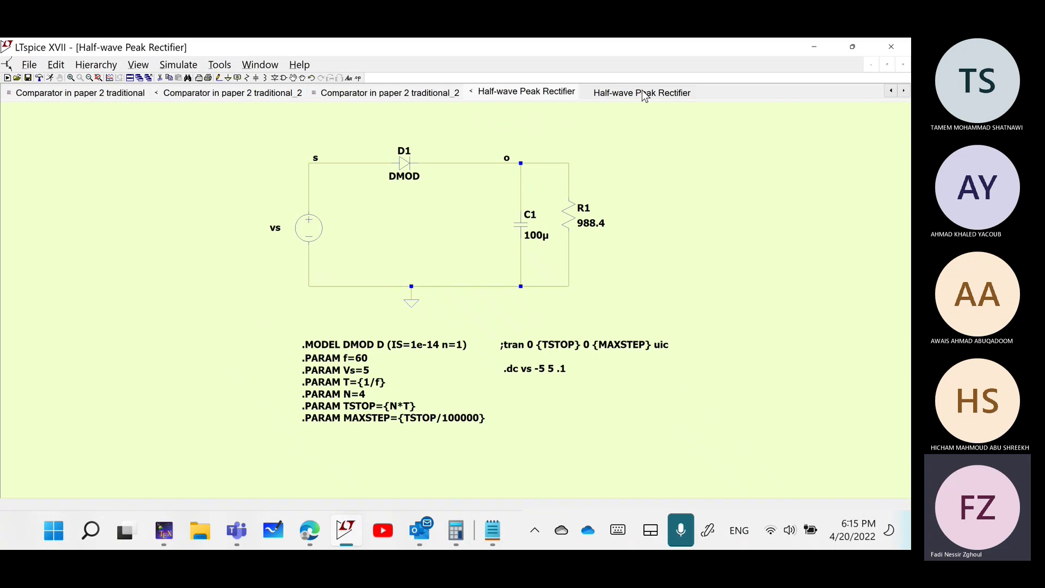
- Close the Half-wave Peak Rectifier schematic with its plot and the clipper schematic, saving the changes to both schematics
left_click(904, 67)
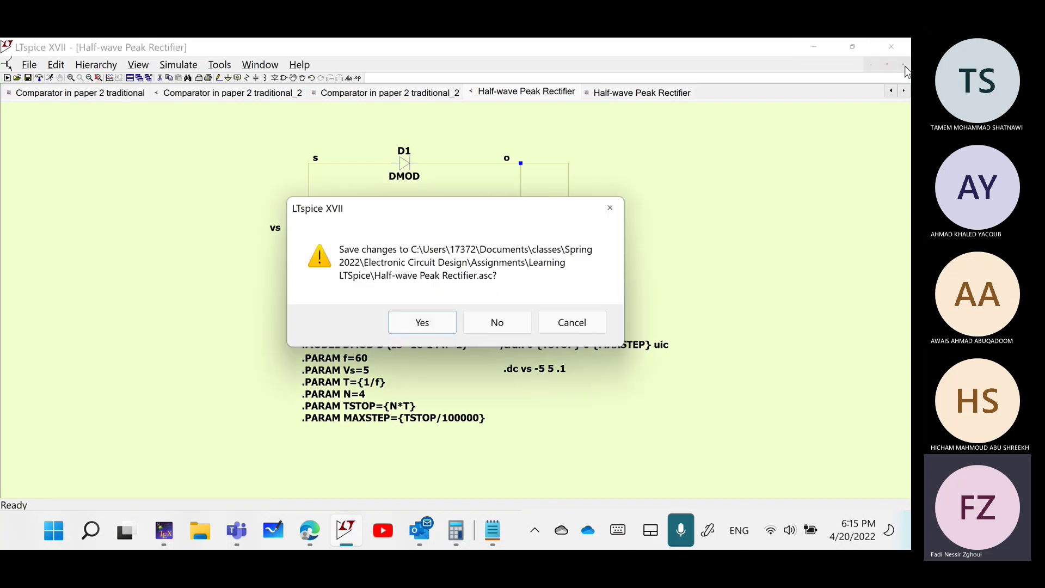
left_click(420, 328)
left_click(903, 66)
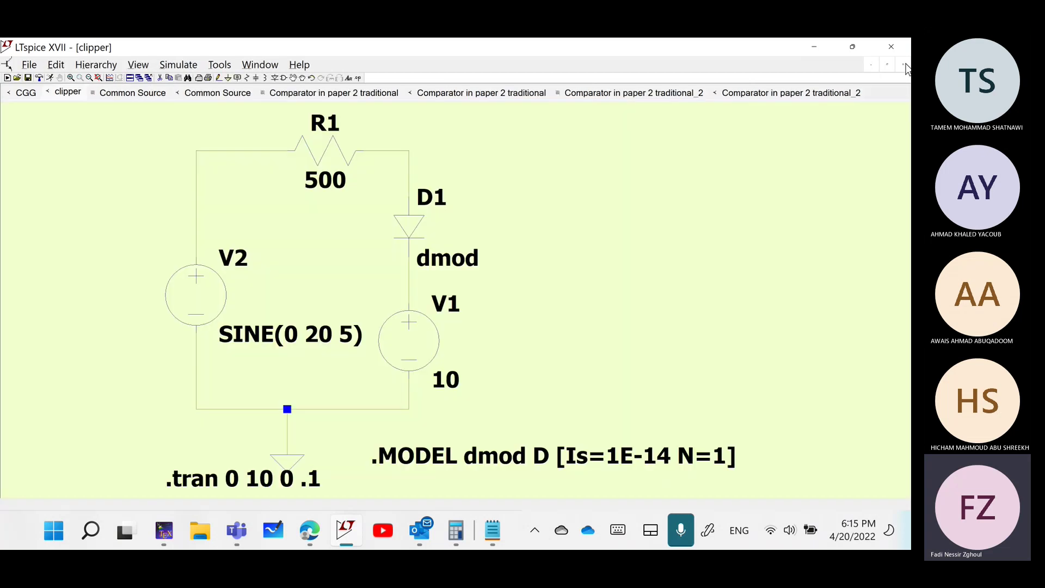
left_click(904, 66)
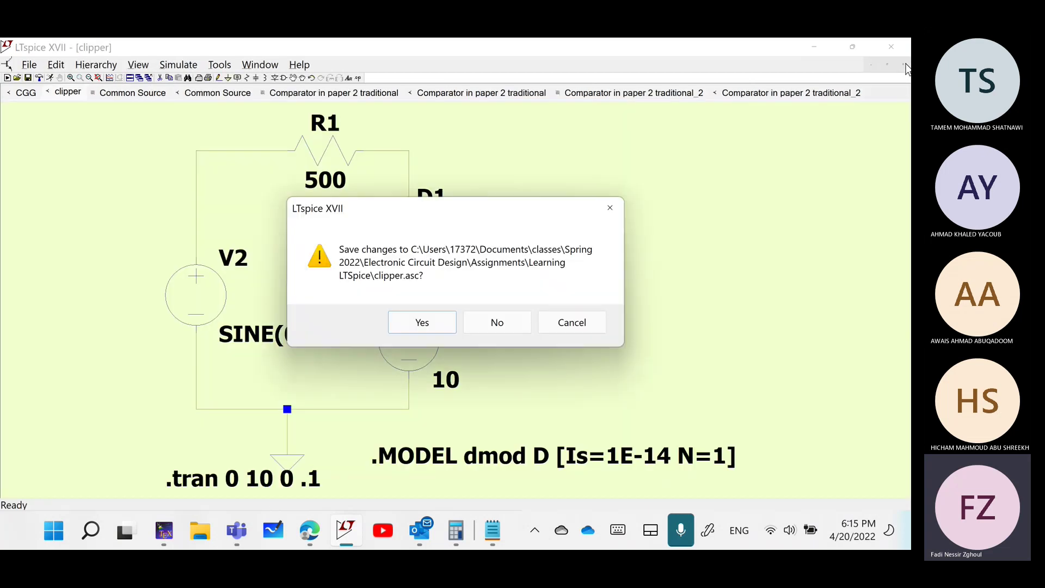
left_click(402, 329)
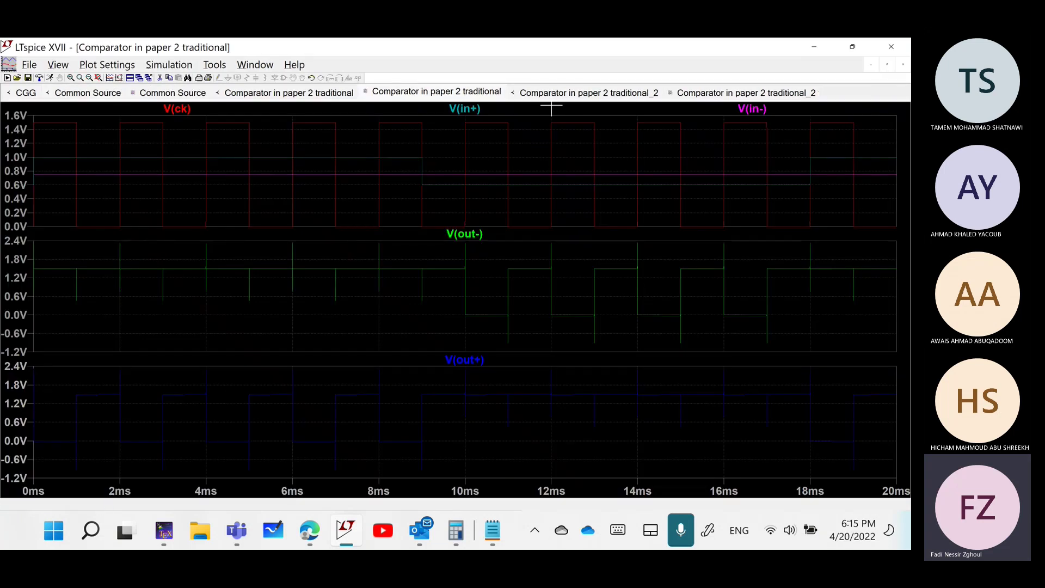
- Show the Common Source schematic and start saving it under another name, browsing the schematics in the Simulation folder
left_click(172, 93)
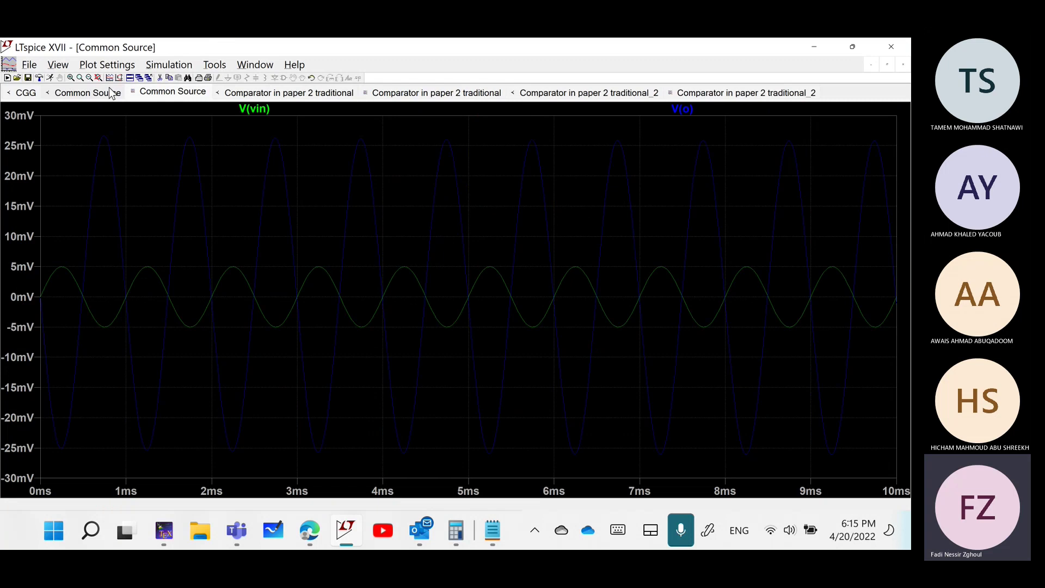
left_click(87, 92)
left_click(33, 66)
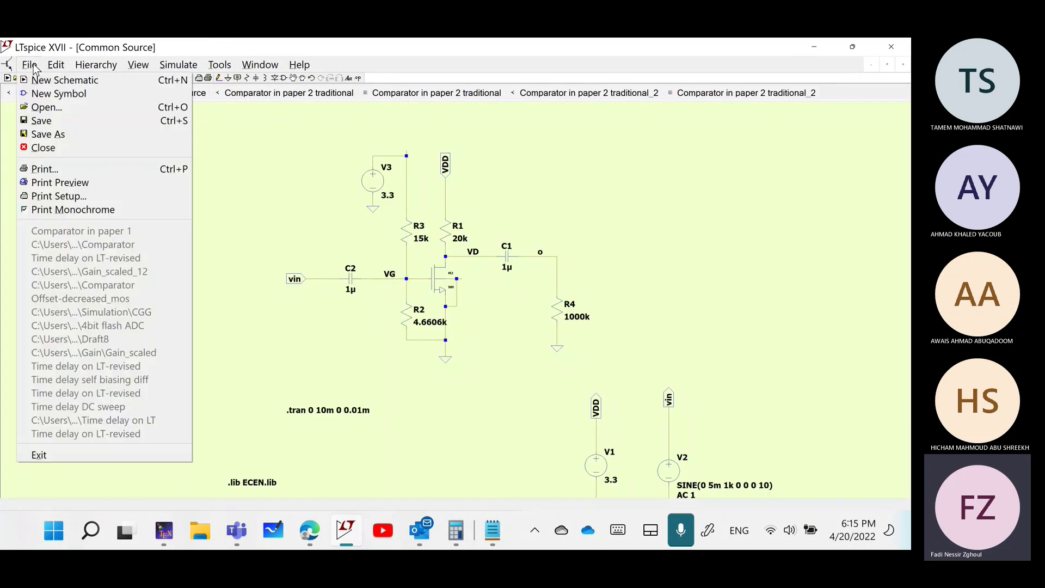
left_click(51, 134)
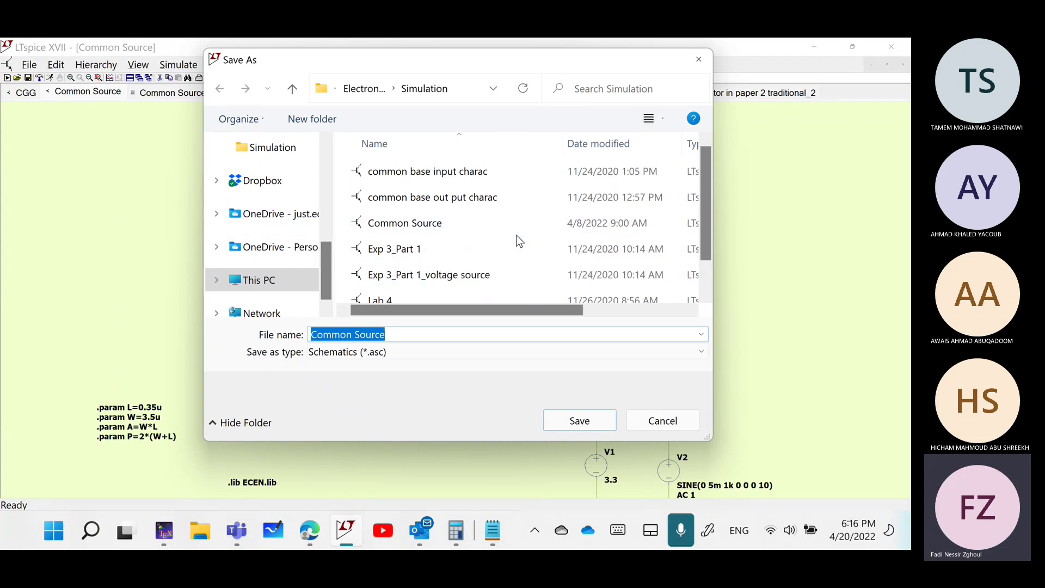
scroll(518, 240, "down", 1)
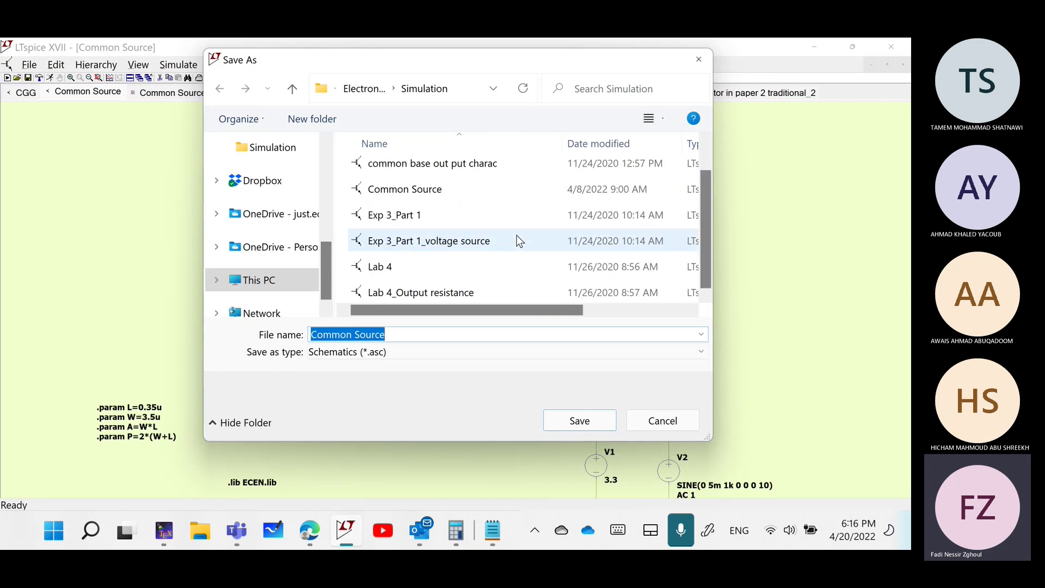
scroll(520, 243, "up", 1)
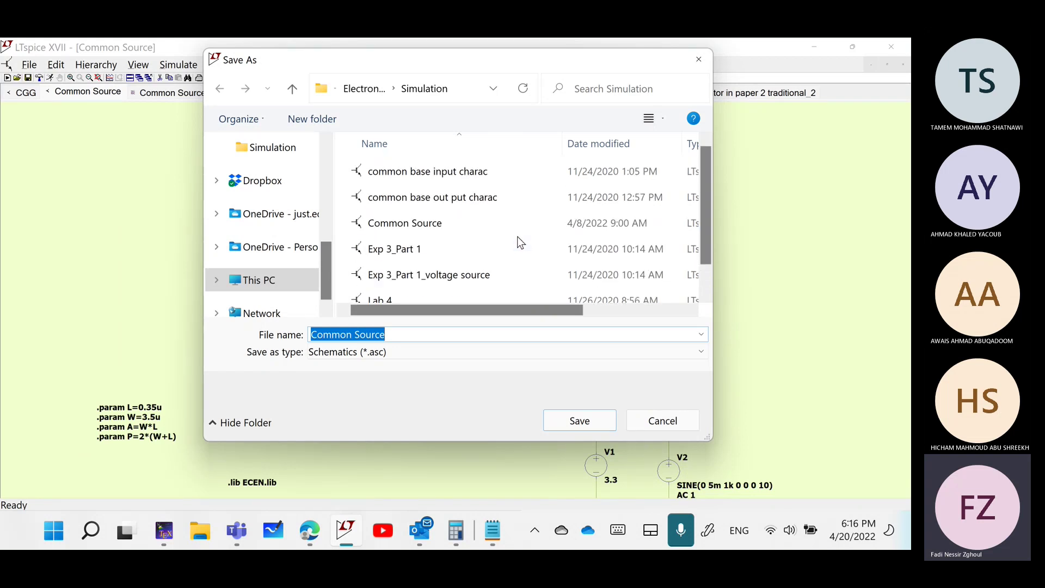